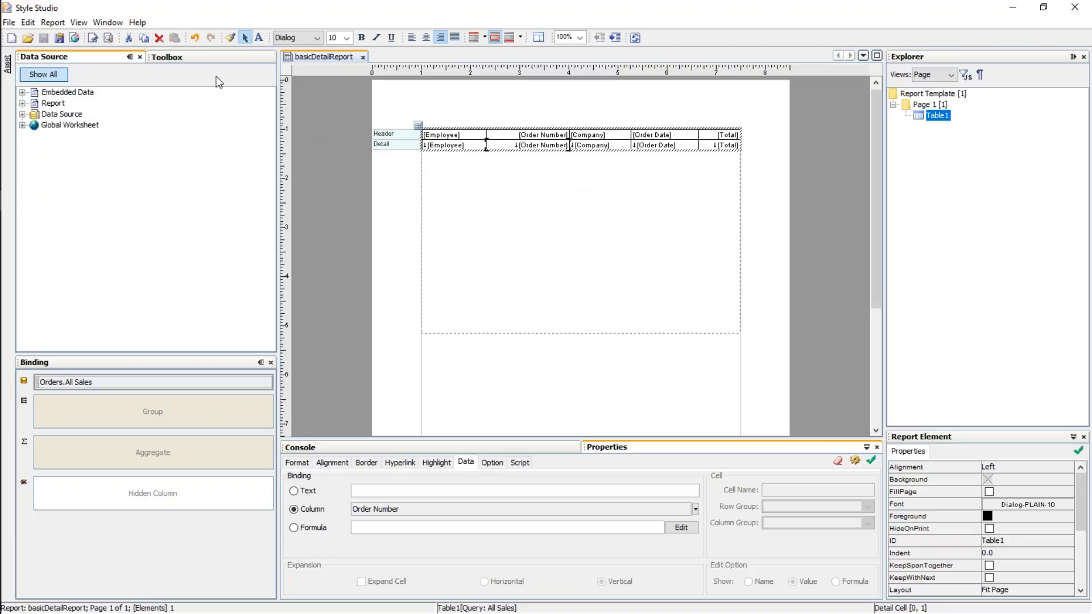
# Step: Show the basicDetailReport table with live data and look through its first page
pyautogui.click(92, 38)
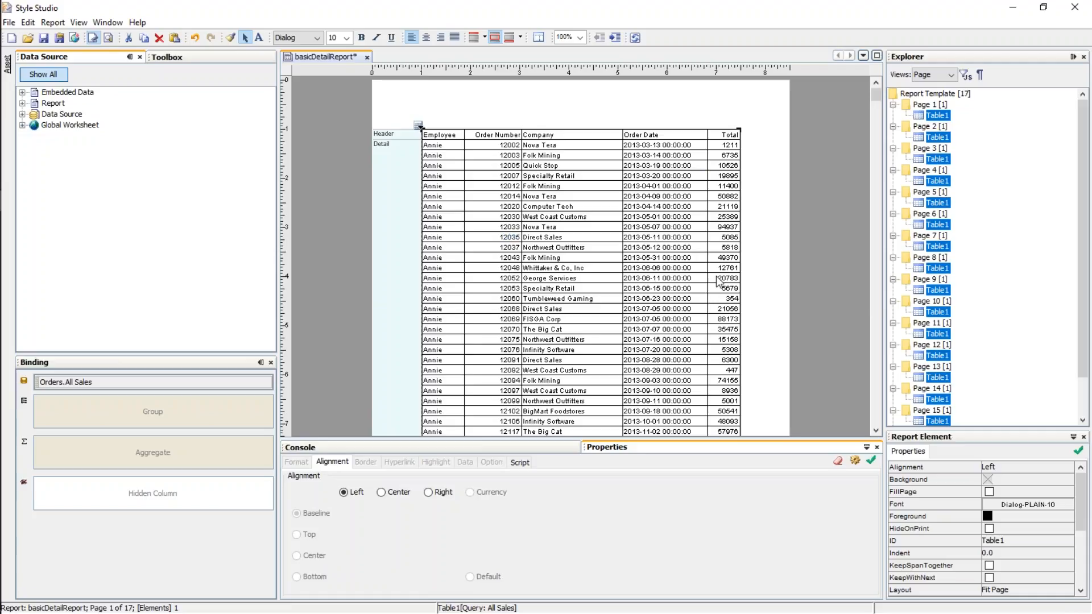
pyautogui.scroll(-3, 607, 313)
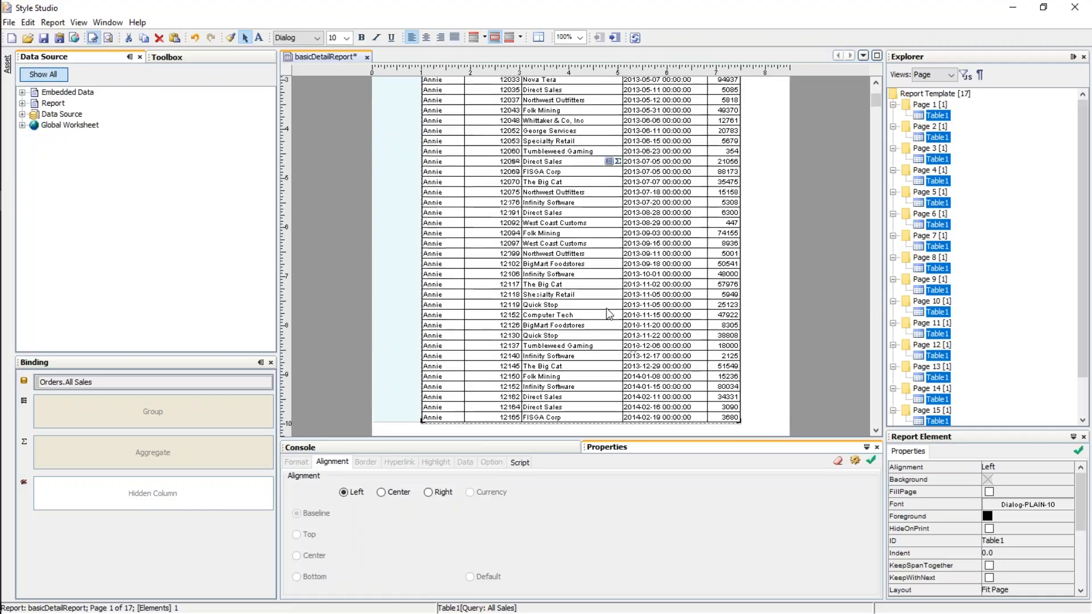
pyautogui.scroll(3, 609, 313)
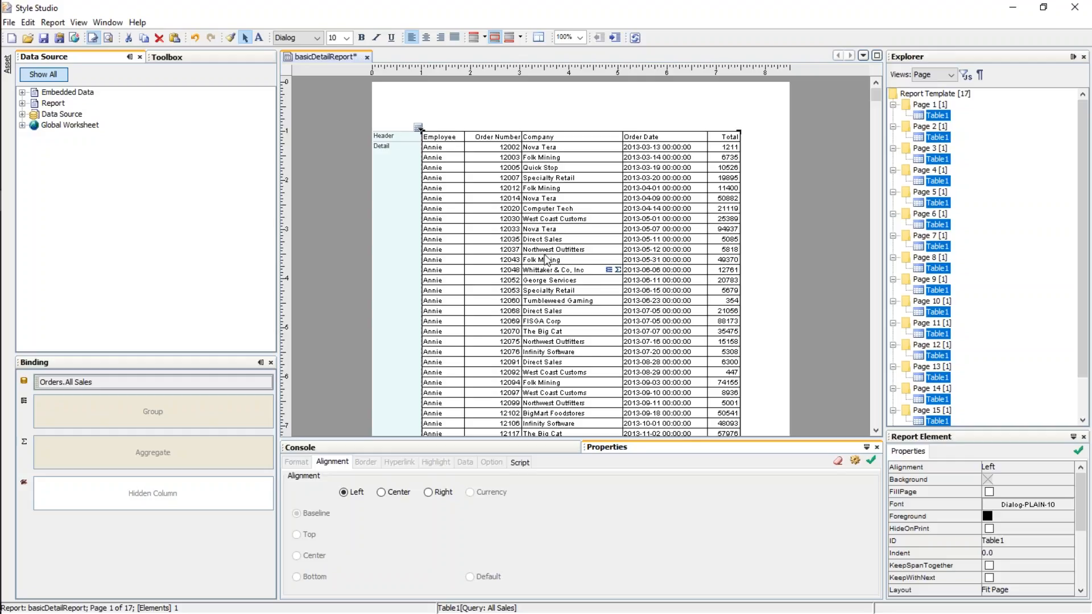
# Step: Preview basicDetailReport, look through its pages up to page 7, and close the preview
pyautogui.click(100, 38)
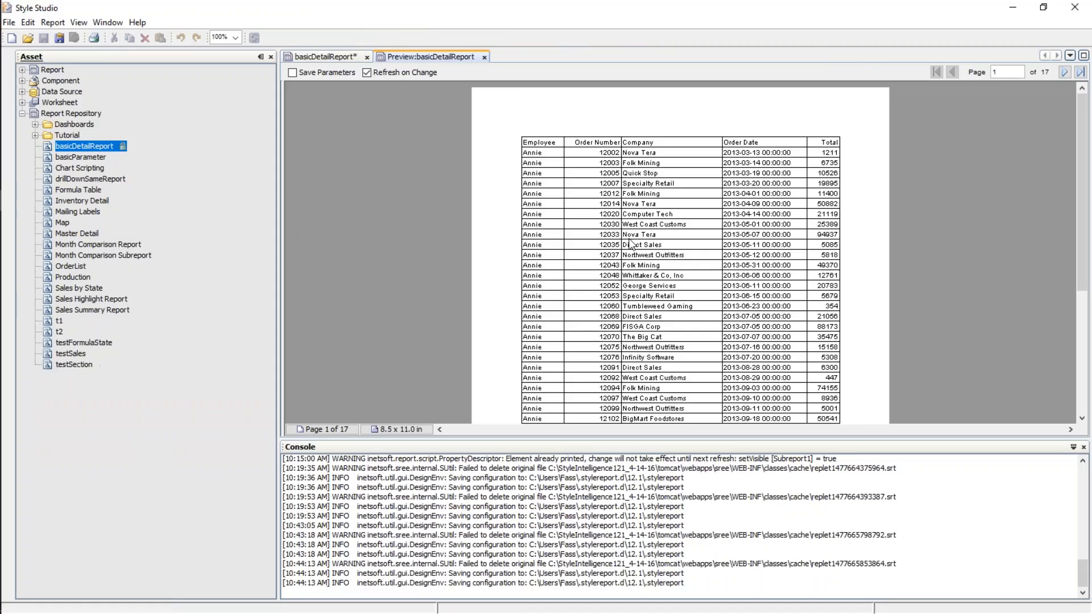
pyautogui.scroll(-5, 682, 261)
pyautogui.scroll(5, 703, 266)
pyautogui.click(1063, 73)
pyautogui.click(1063, 73)
pyautogui.click(1063, 73)
pyautogui.click(1063, 72)
pyautogui.click(1062, 73)
pyautogui.click(1063, 73)
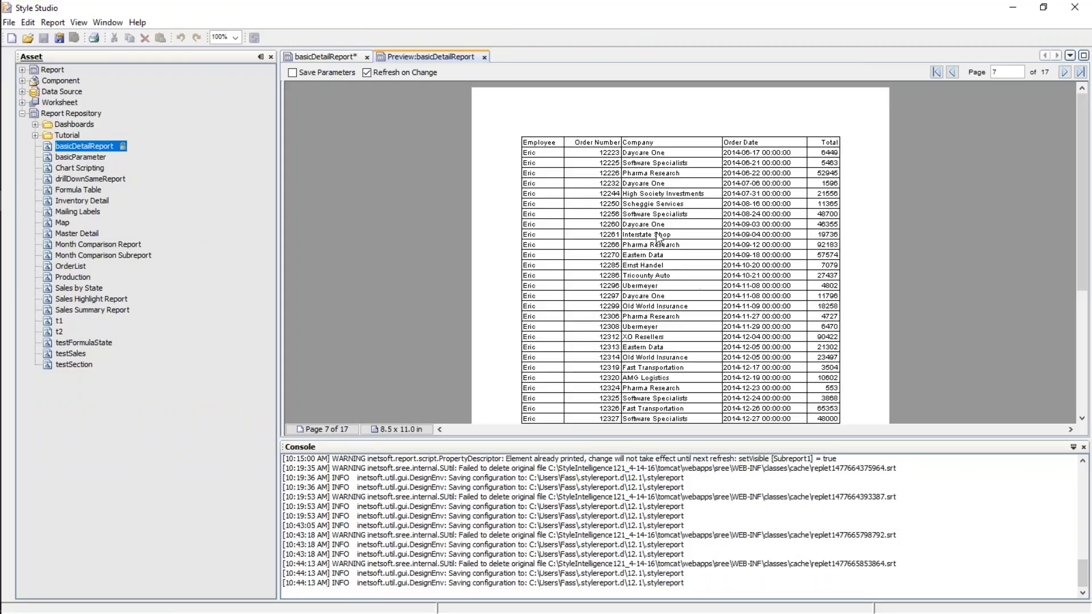
pyautogui.click(484, 58)
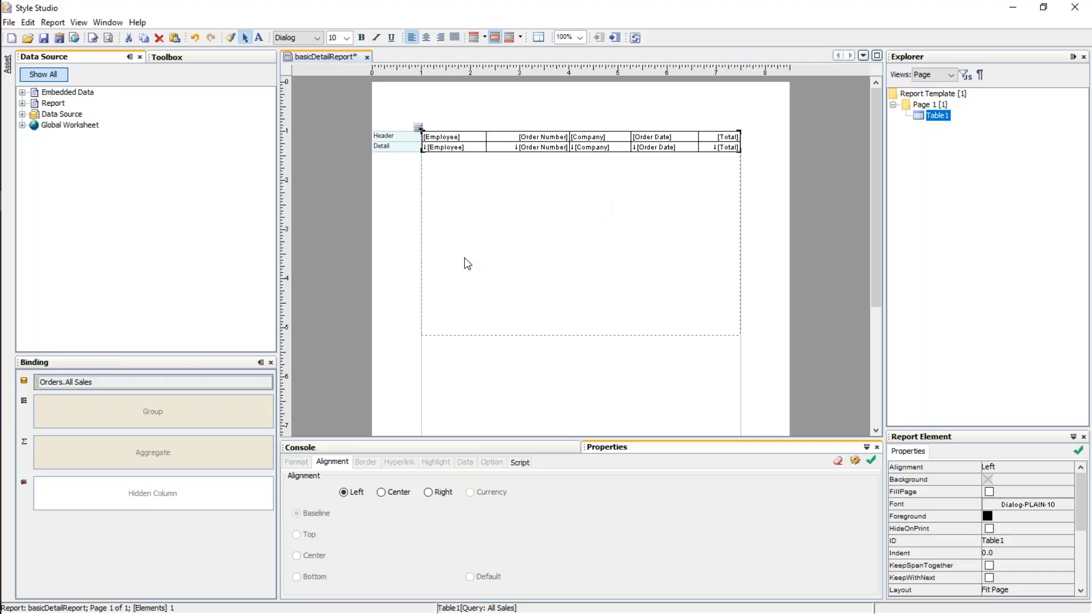
# Step: Create a new report of the Blank Tabular Report type
pyautogui.moveTo(556, 153)
pyautogui.click(11, 37)
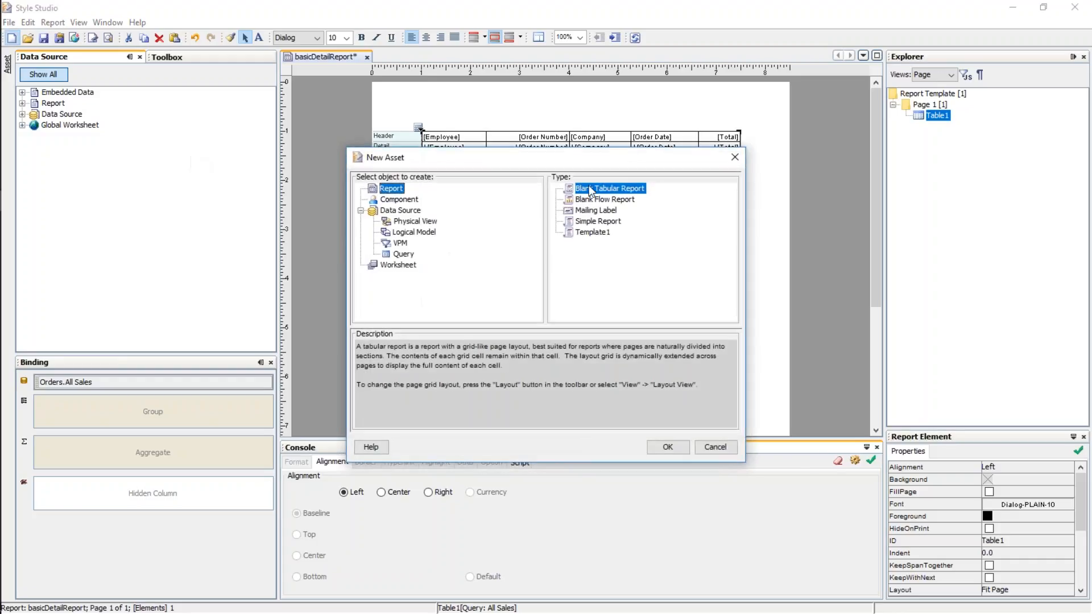
pyautogui.doubleClick(568, 189)
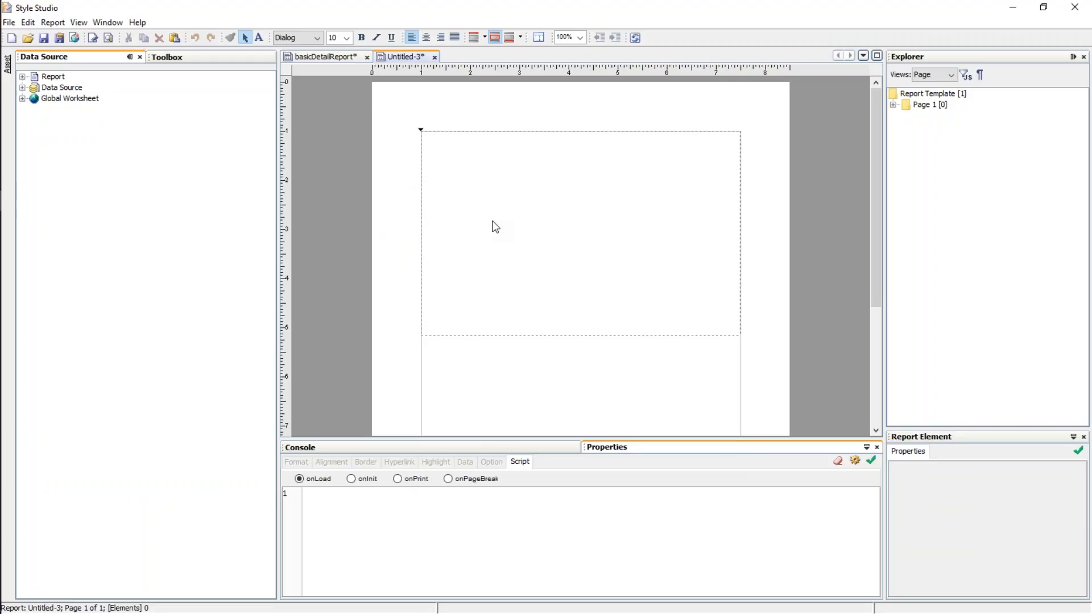
# Step: Add a chart to the empty area of the new tabular report
pyautogui.click(194, 58)
pyautogui.doubleClick(85, 98)
pyautogui.click(587, 211)
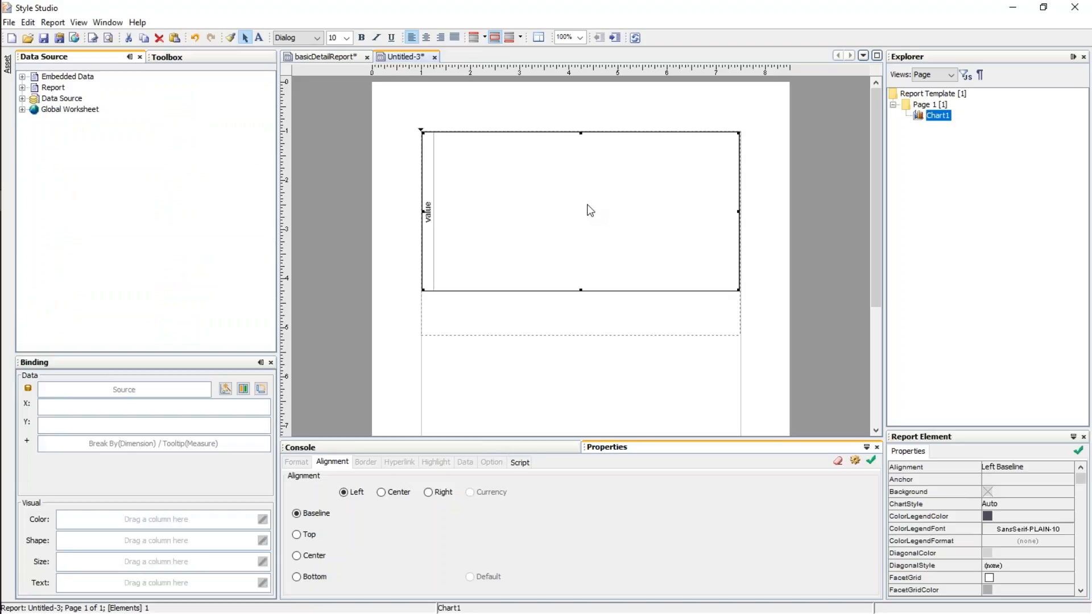
# Step: Bind Salesperson.First Name from the Order Model of the Orders data source to the chart's X axis
pyautogui.click(22, 98)
pyautogui.click(35, 120)
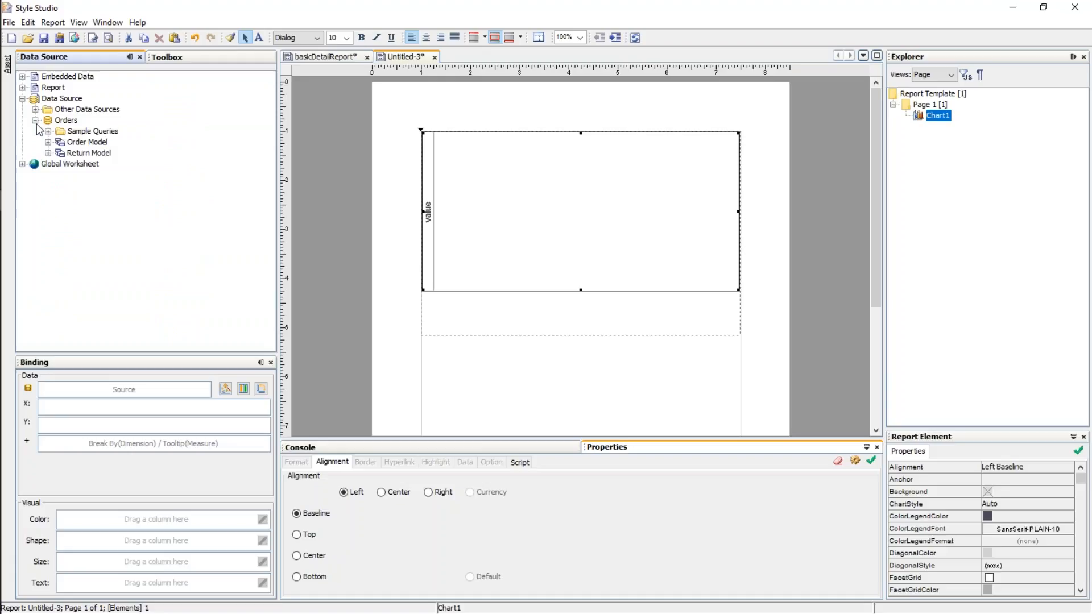
pyautogui.click(85, 142)
pyautogui.click(48, 142)
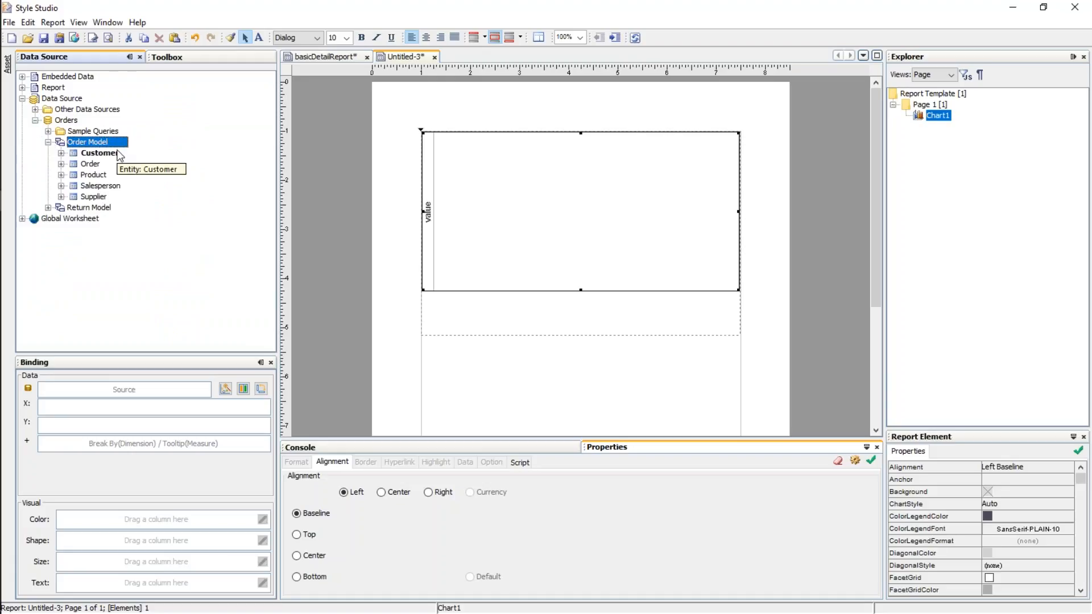
pyautogui.click(61, 185)
pyautogui.moveTo(113, 197); pyautogui.dragTo(114, 406)
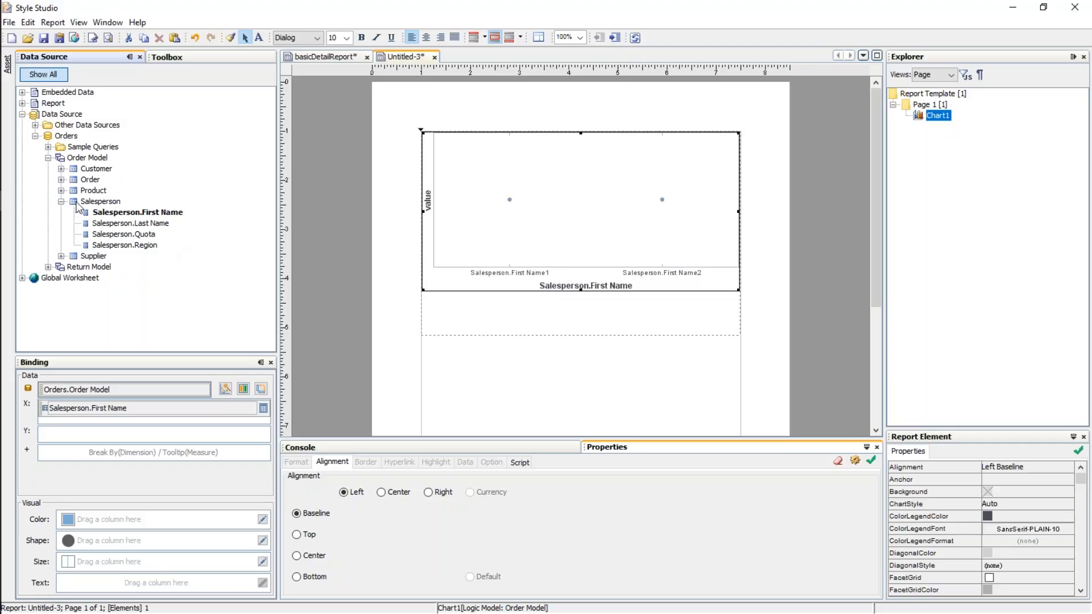
# Step: Bind Product.Total to the chart's Y axis and display the chart with live data
pyautogui.click(61, 190)
pyautogui.moveTo(116, 267)
pyautogui.mouseDown()
pyautogui.moveTo(126, 431)
pyautogui.moveTo(141, 426)
pyautogui.mouseUp()
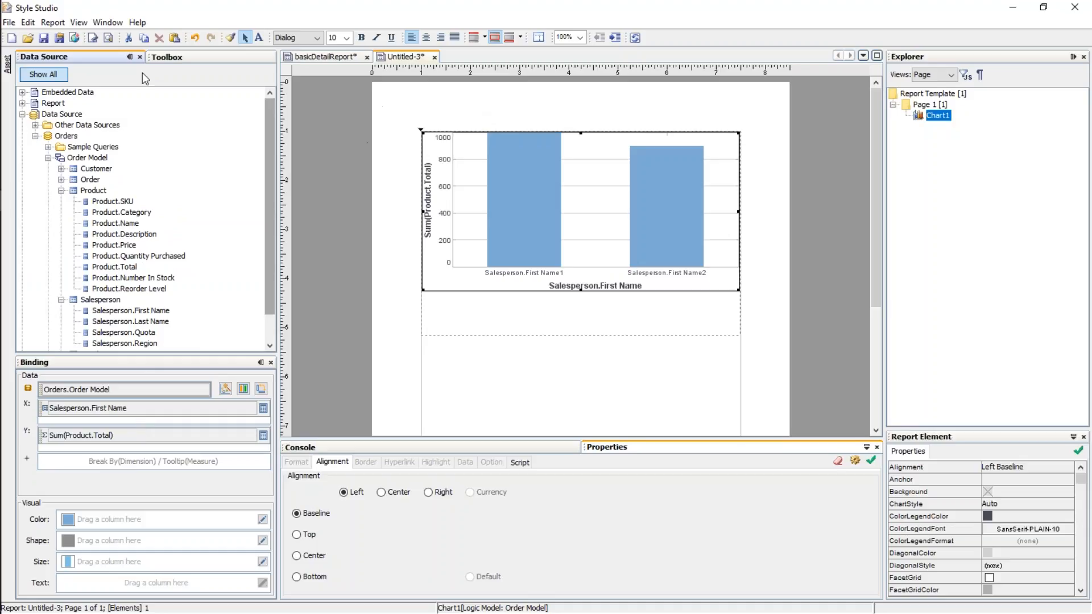
pyautogui.click(92, 38)
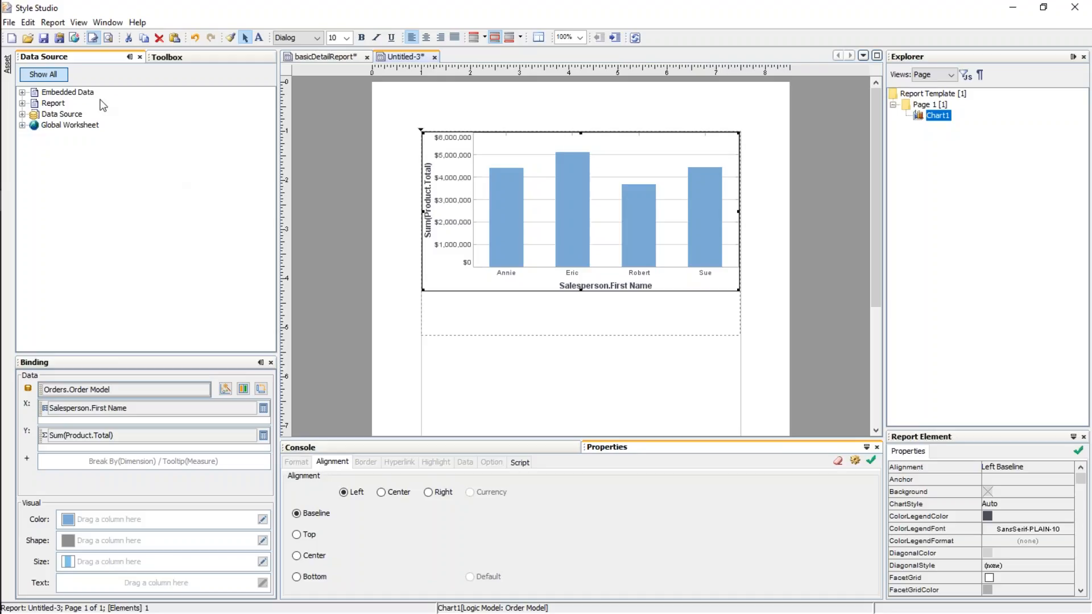
# Step: Save the chart report to the Report Repository under the name employeeSummary
pyautogui.click(44, 38)
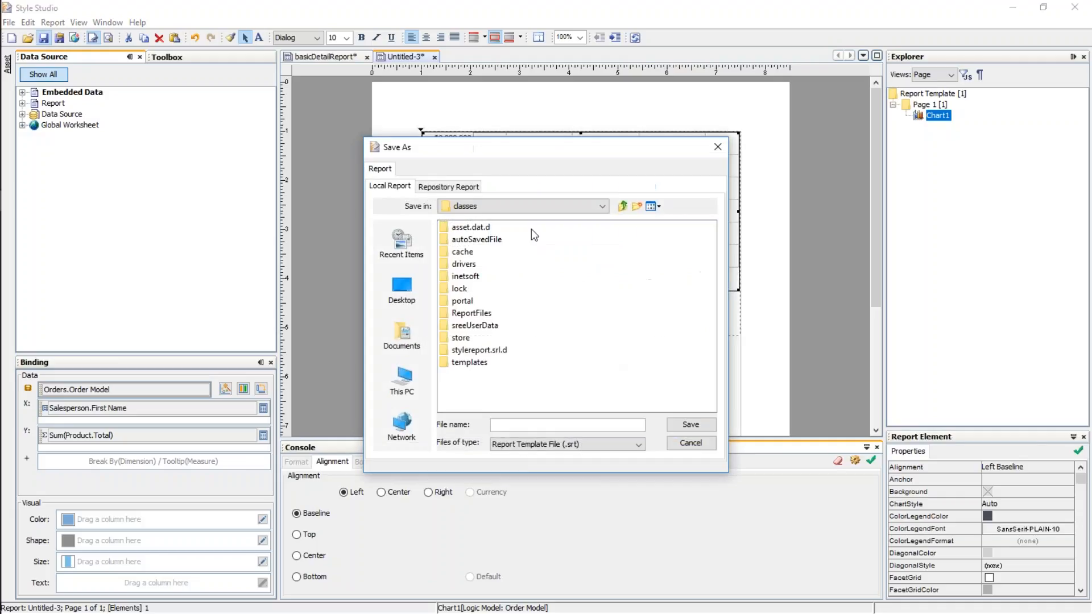
pyautogui.write('emplo')
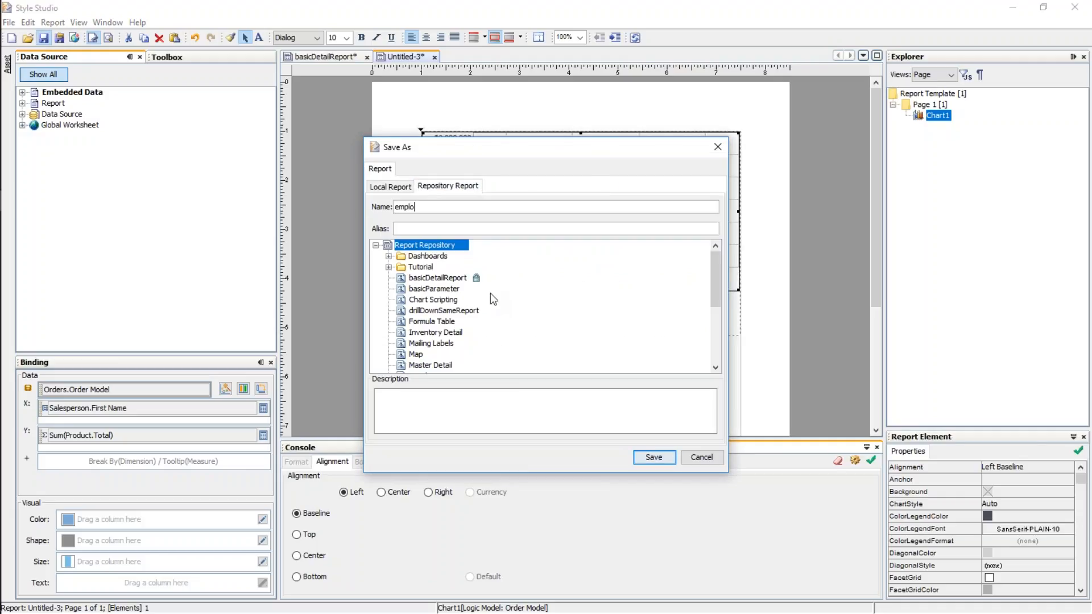
pyautogui.write('yeeSummary')
pyautogui.click(652, 458)
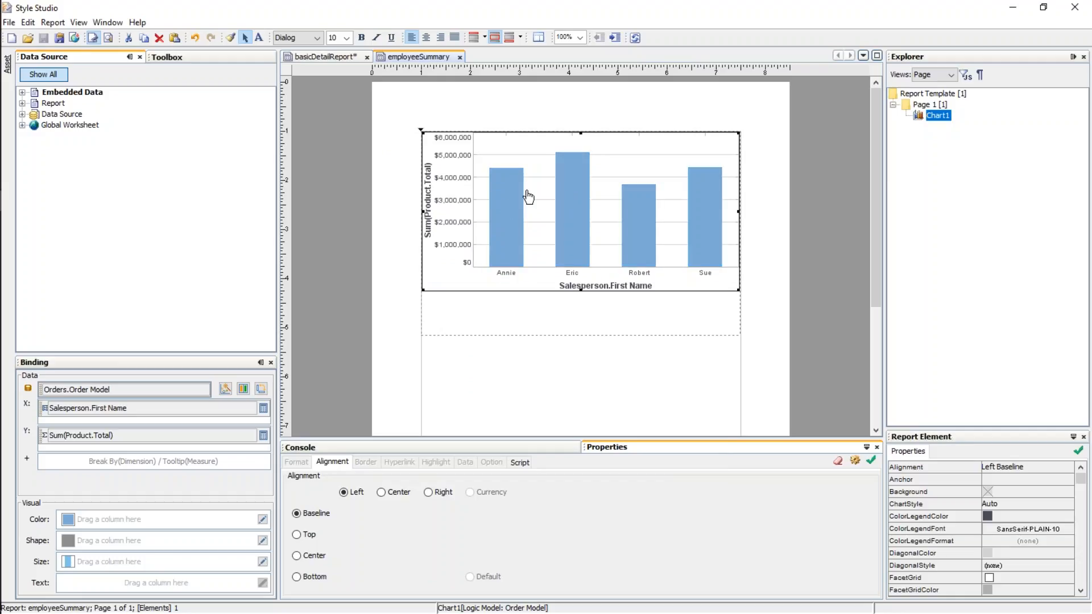
# Step: Select the bars of the employeeSummary chart and compare the report with the basicDetailReport table
pyautogui.click(517, 226)
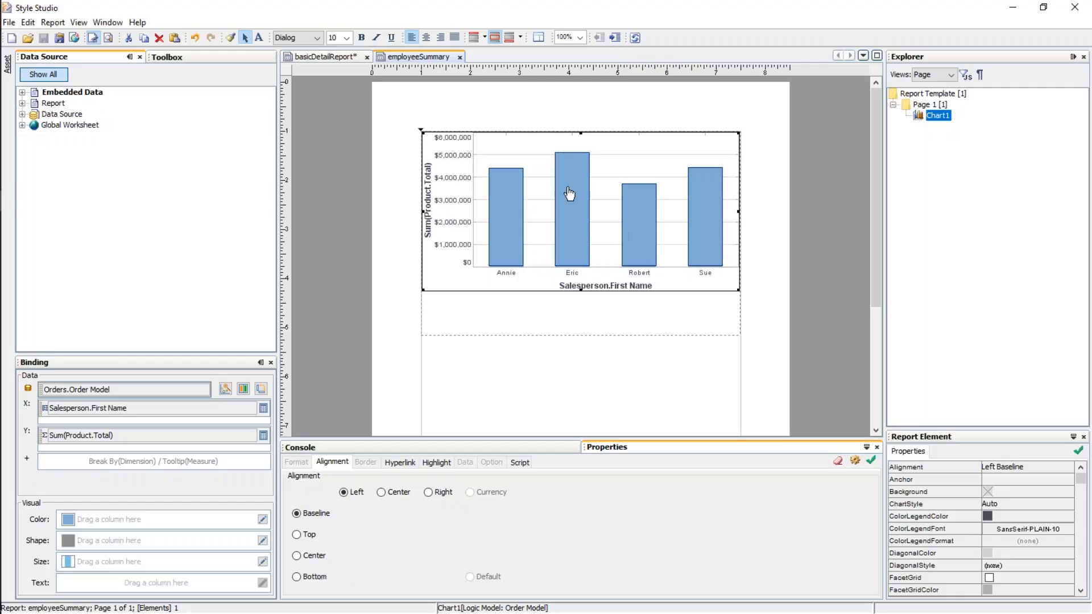
pyautogui.click(325, 57)
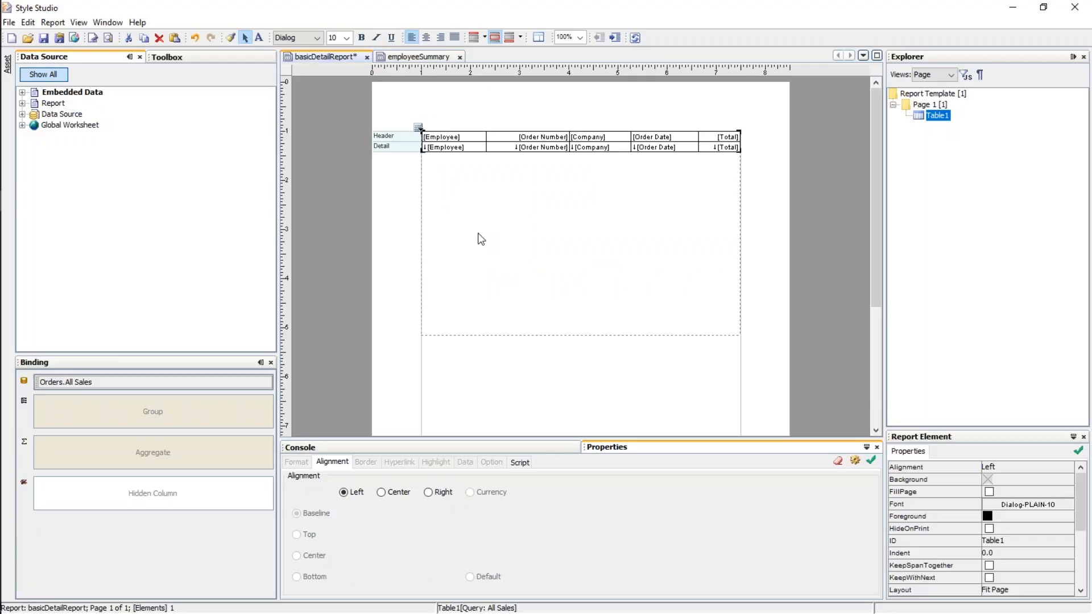
pyautogui.click(418, 57)
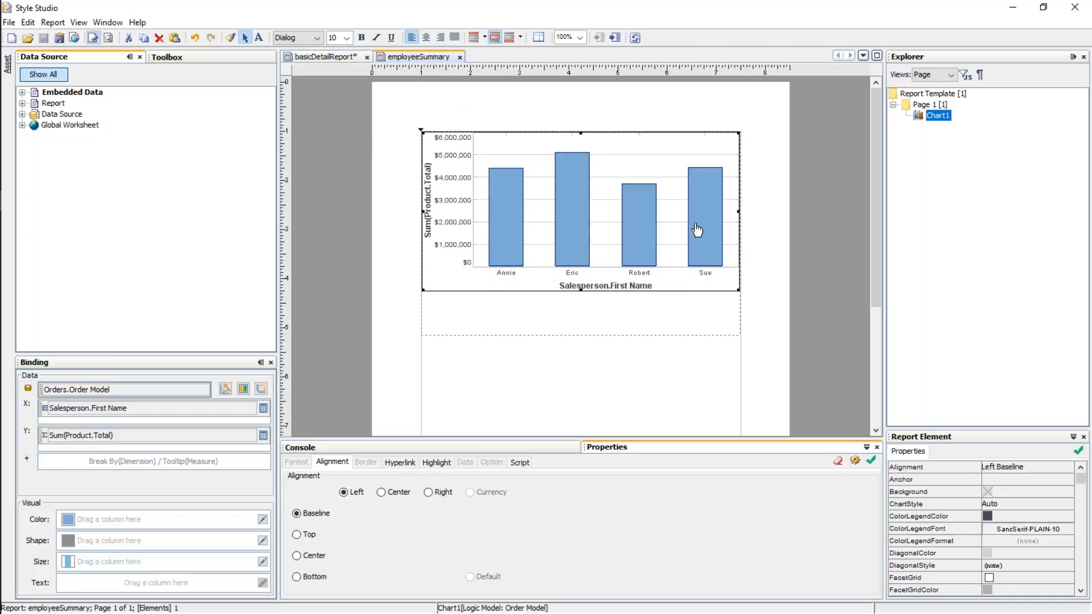
# Step: Open the conditions of the basicDetailReport table and choose Employee as the condition field
pyautogui.click(321, 57)
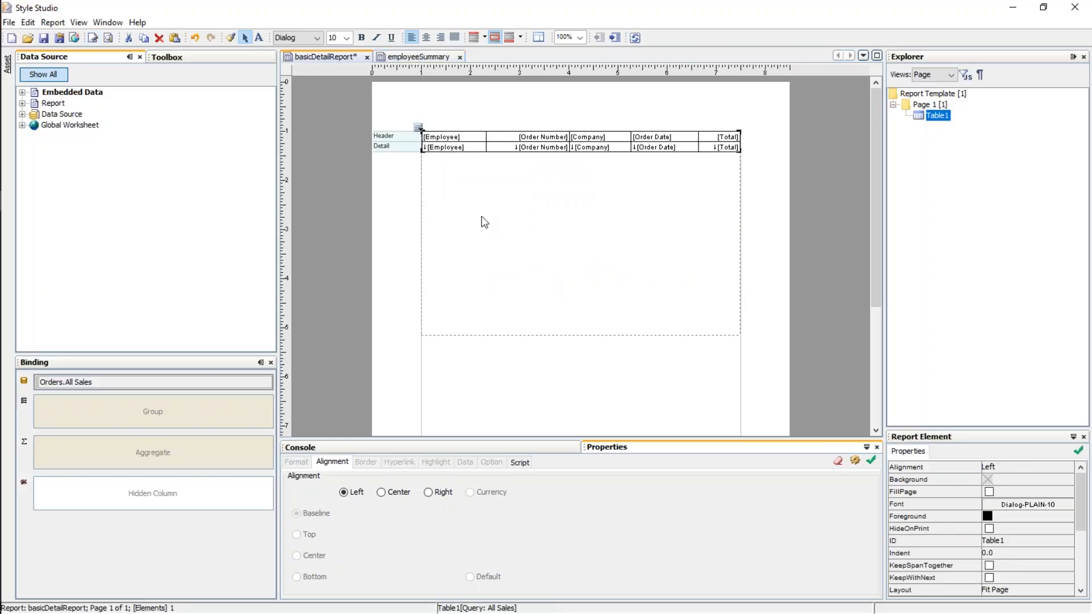
pyautogui.moveTo(555, 146)
pyautogui.click(523, 150)
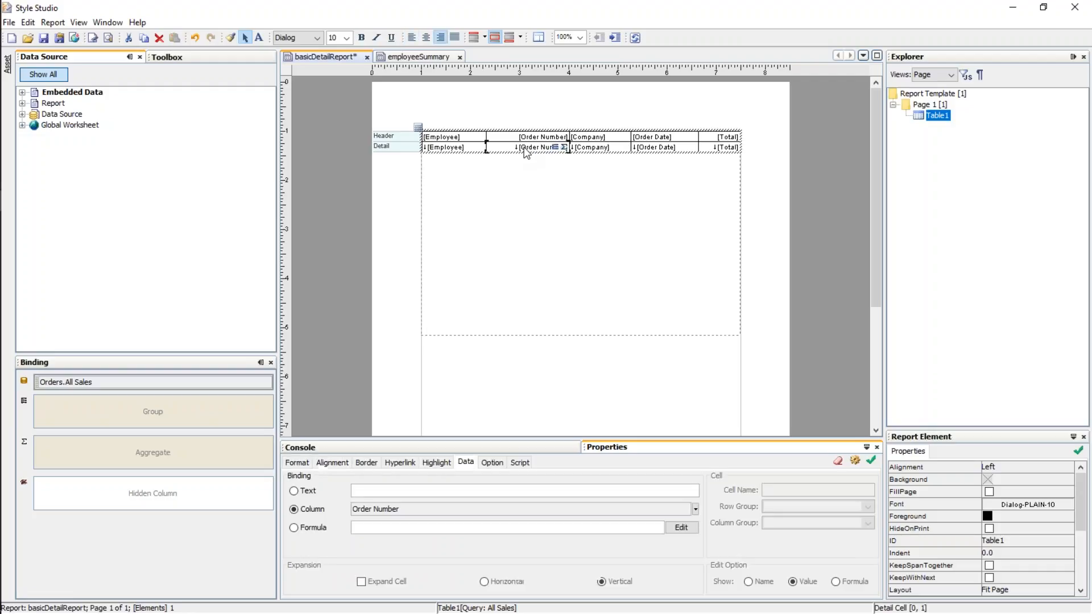
pyautogui.rightClick(524, 149)
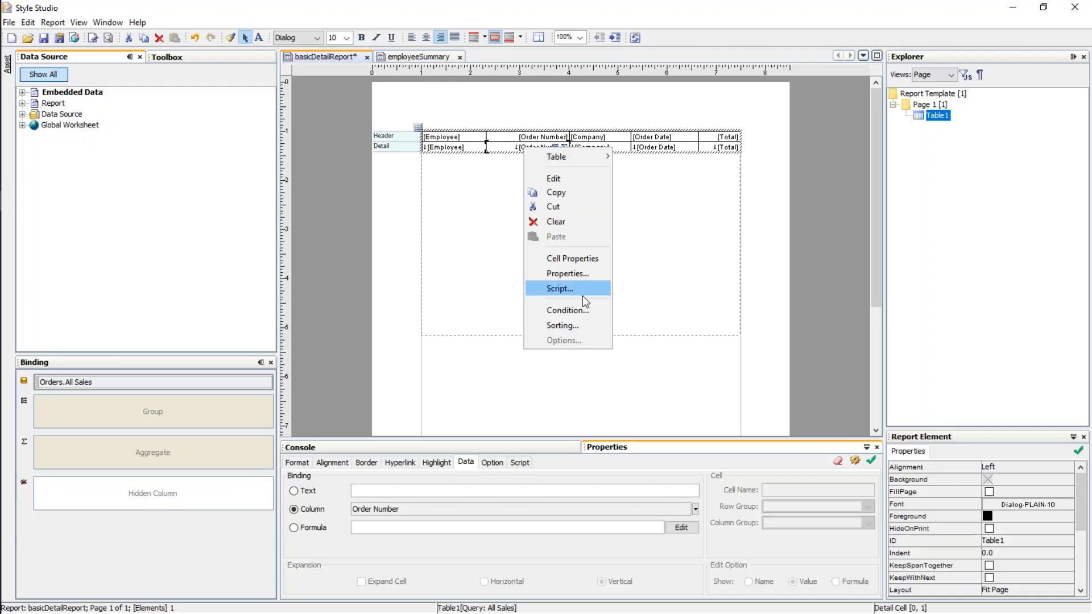
pyautogui.click(593, 312)
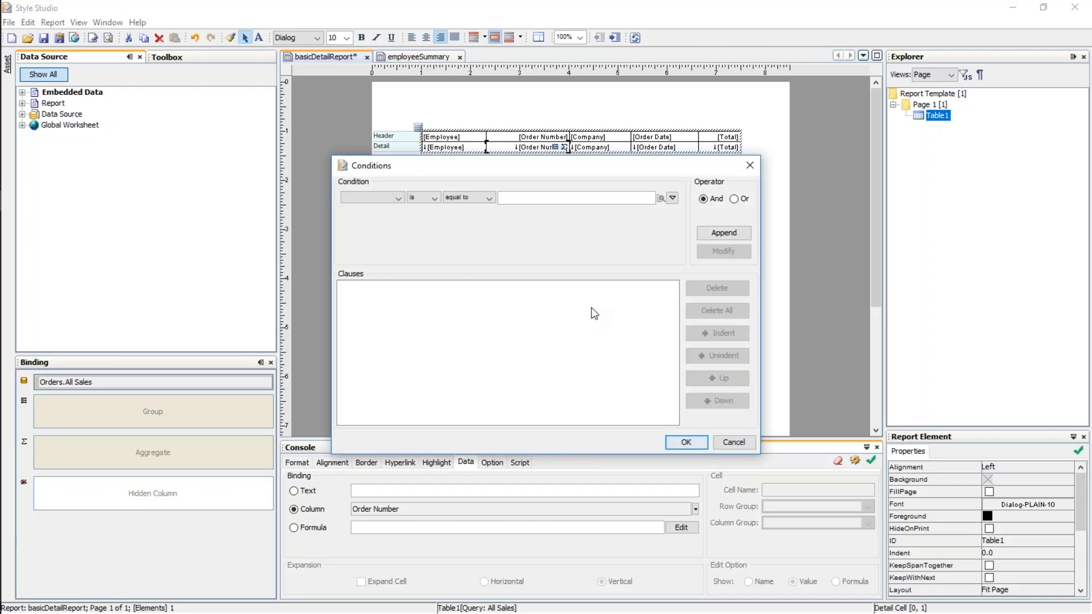
pyautogui.click(400, 199)
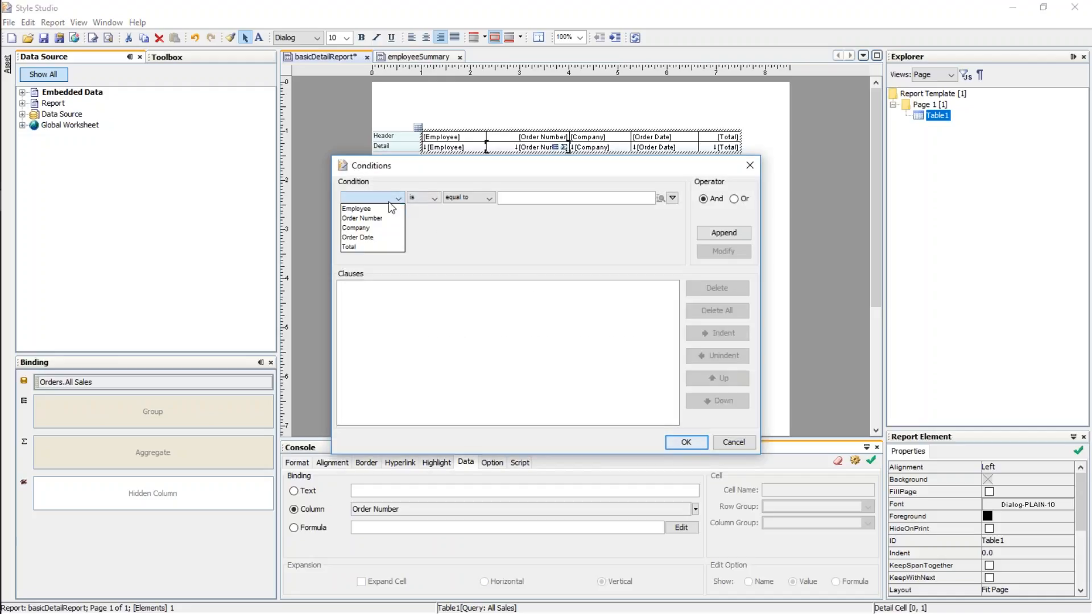
pyautogui.click(377, 209)
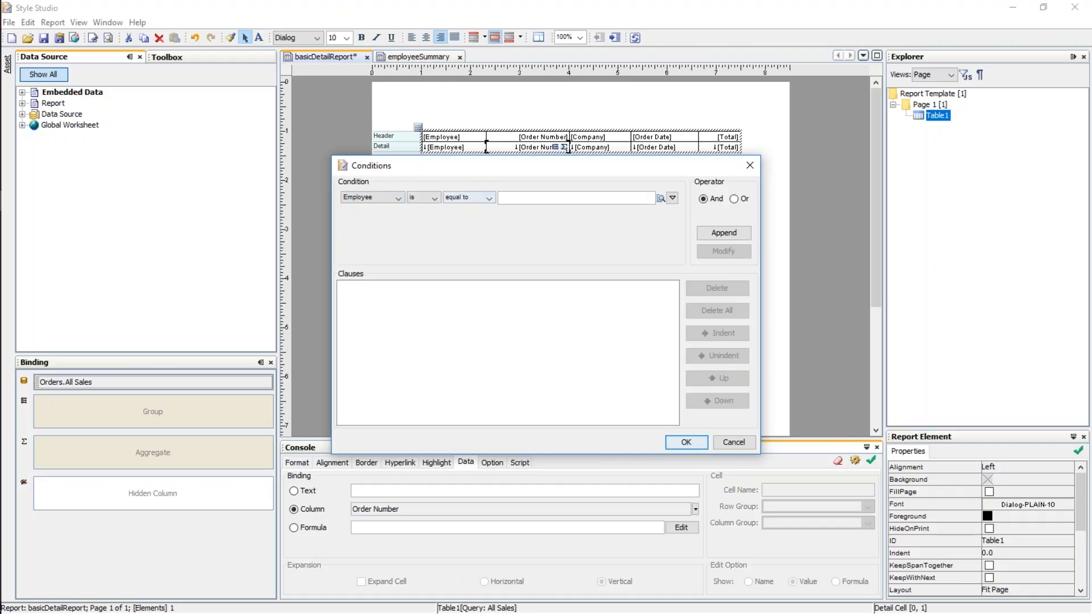
# Step: Add the clause that Employee is equal to a variable named salesperson, and save basicDetailReport
pyautogui.click(660, 198)
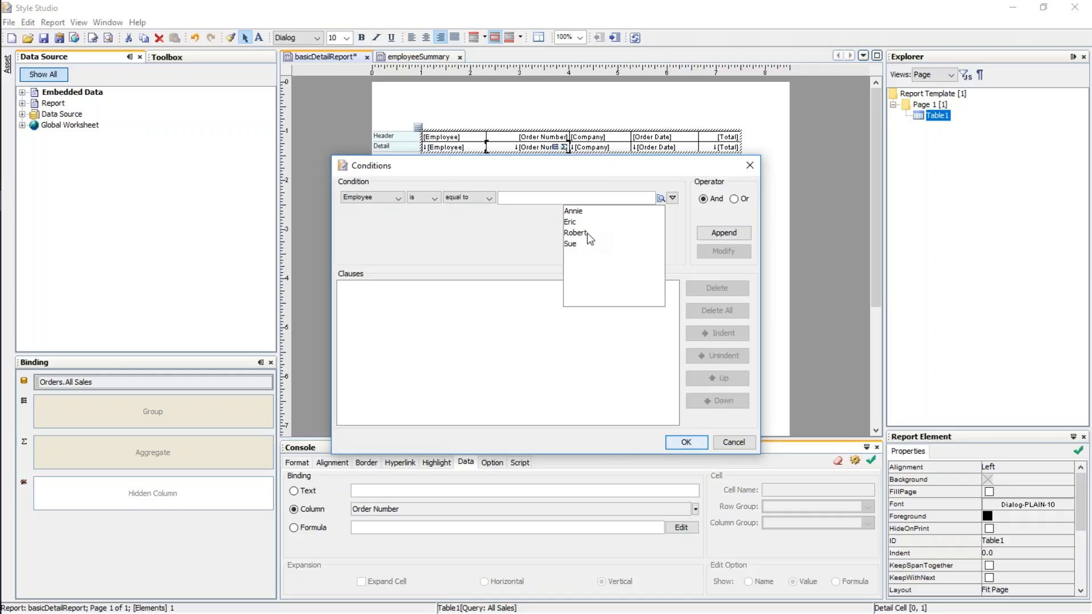
pyautogui.click(672, 198)
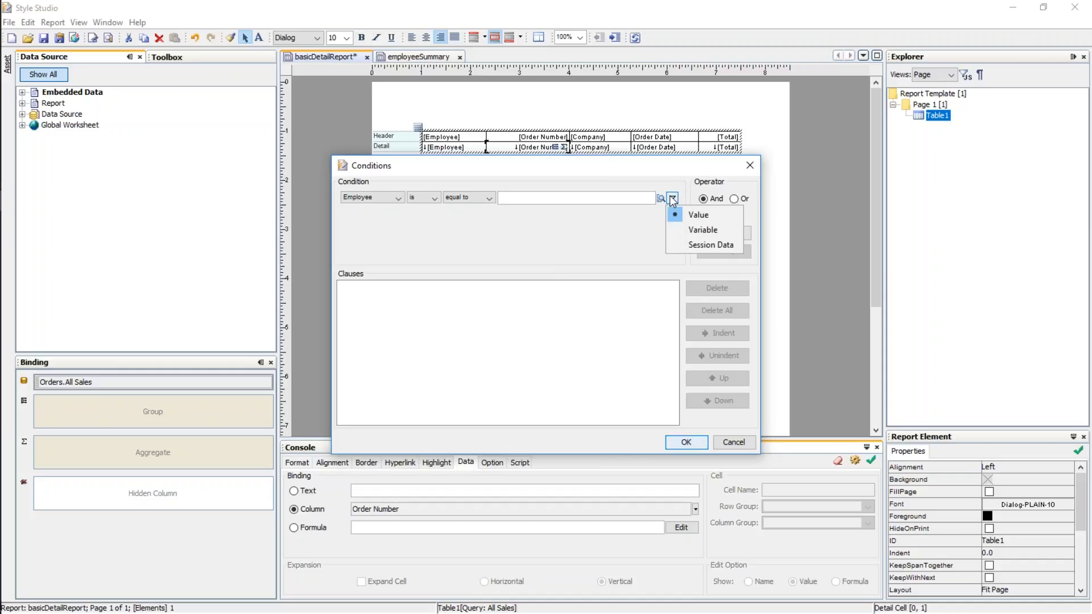
pyautogui.click(713, 229)
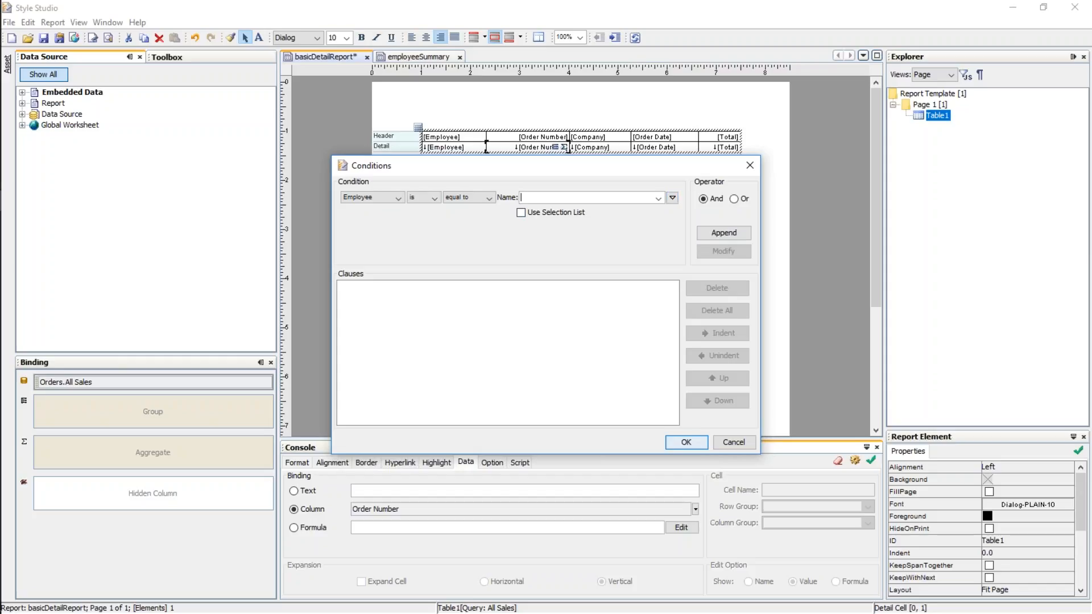
pyautogui.write('salesperson')
pyautogui.click(725, 233)
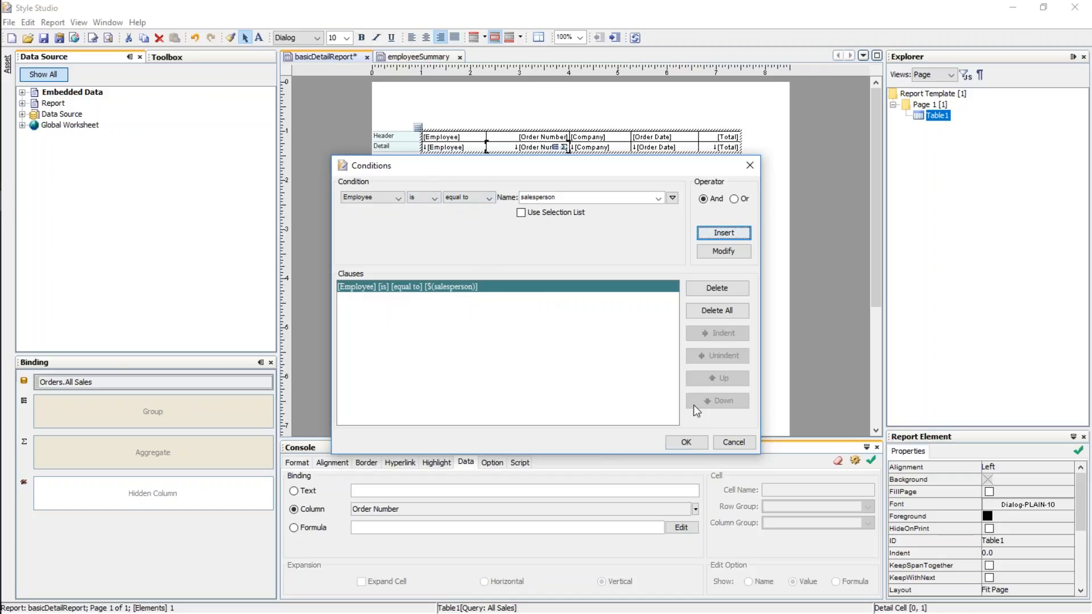
pyautogui.click(690, 444)
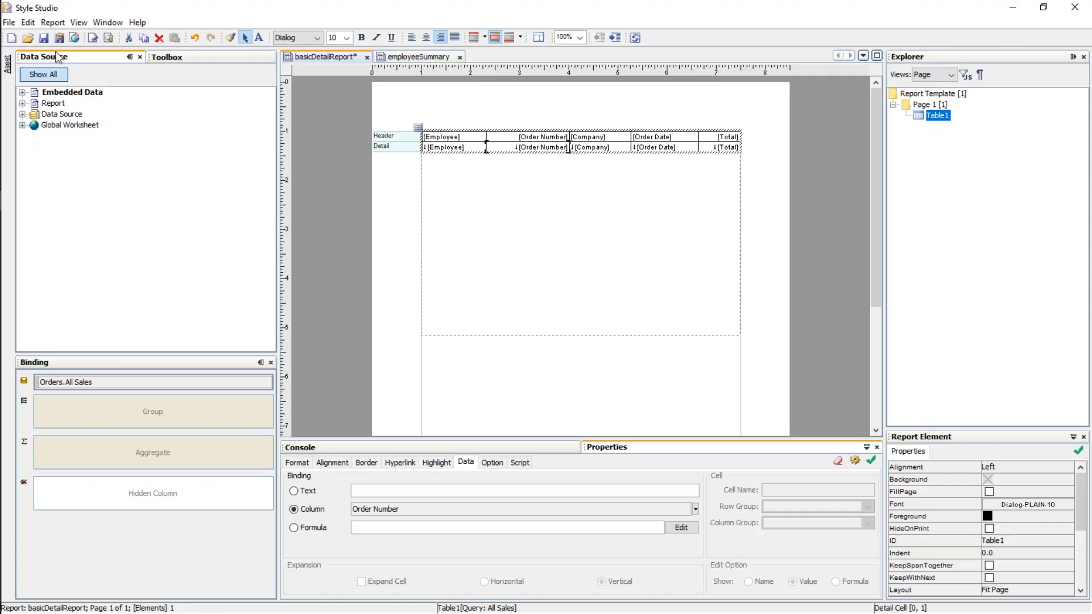
pyautogui.click(44, 38)
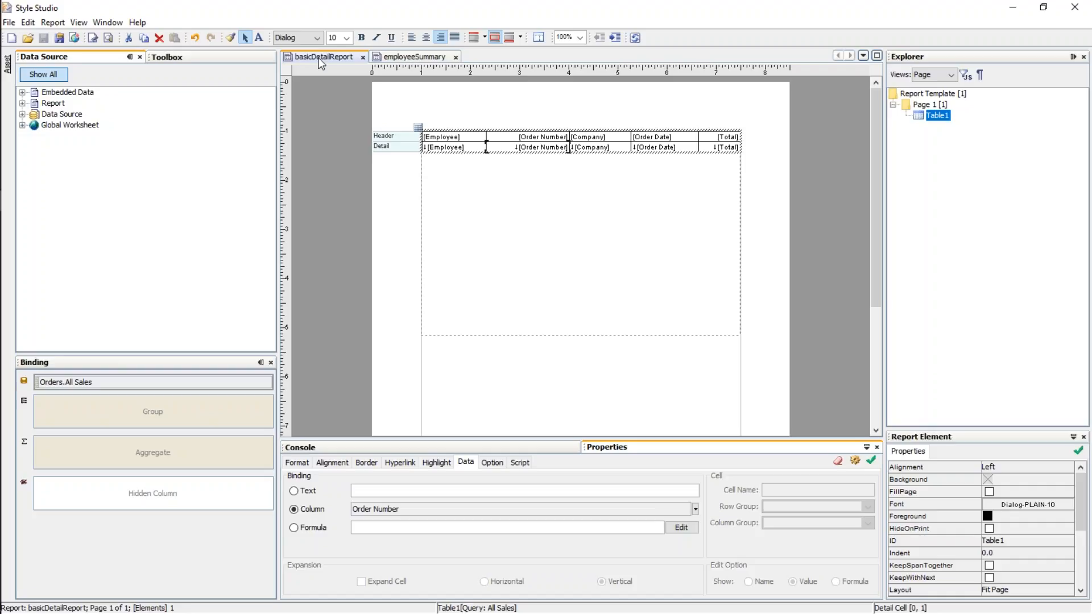
# Step: Preview basicDetailReport with an employee's first name as the salesperson parameter and look through the filtered rows
pyautogui.click(108, 37)
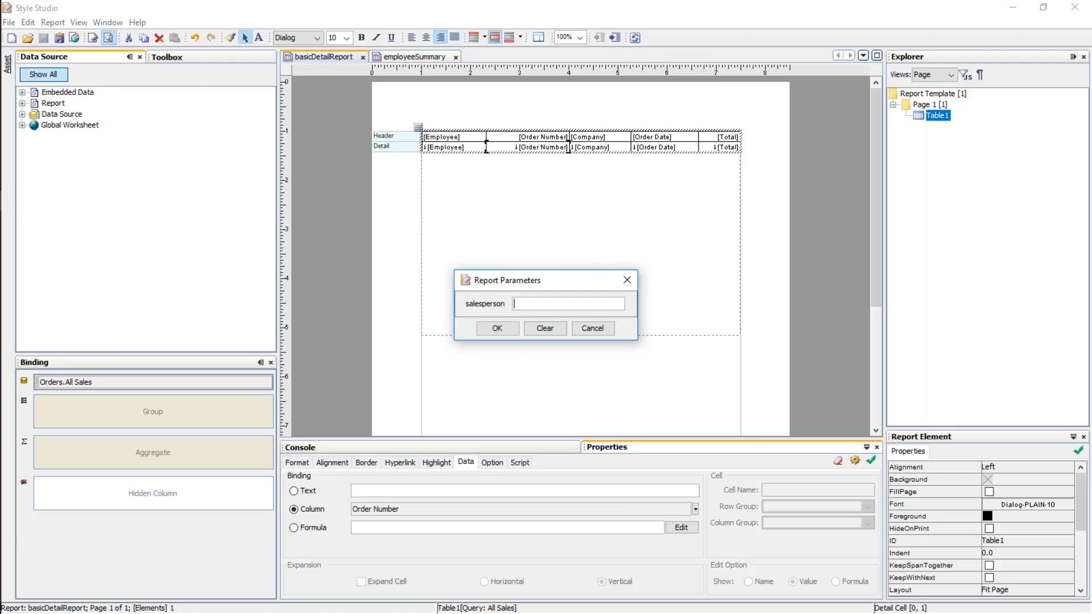
pyautogui.write('Eric')
pyautogui.click(510, 329)
pyautogui.scroll(-5, 543, 183)
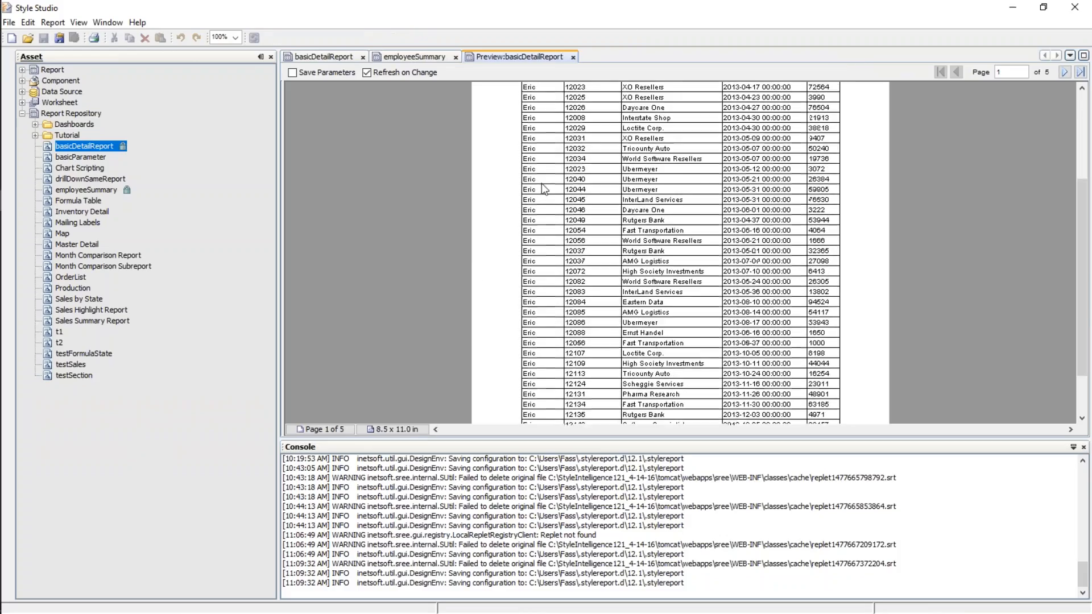
pyautogui.scroll(5, 545, 183)
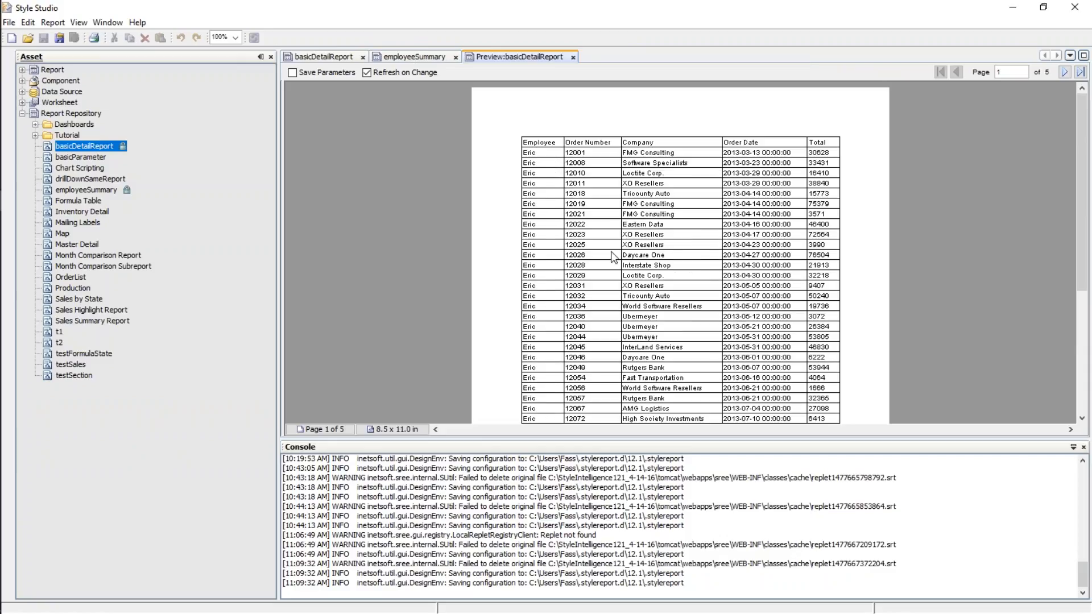
# Step: Look over the filtered rows in the basicDetailReport preview and close the preview
pyautogui.scroll(-5, 603, 208)
pyautogui.scroll(4, 623, 226)
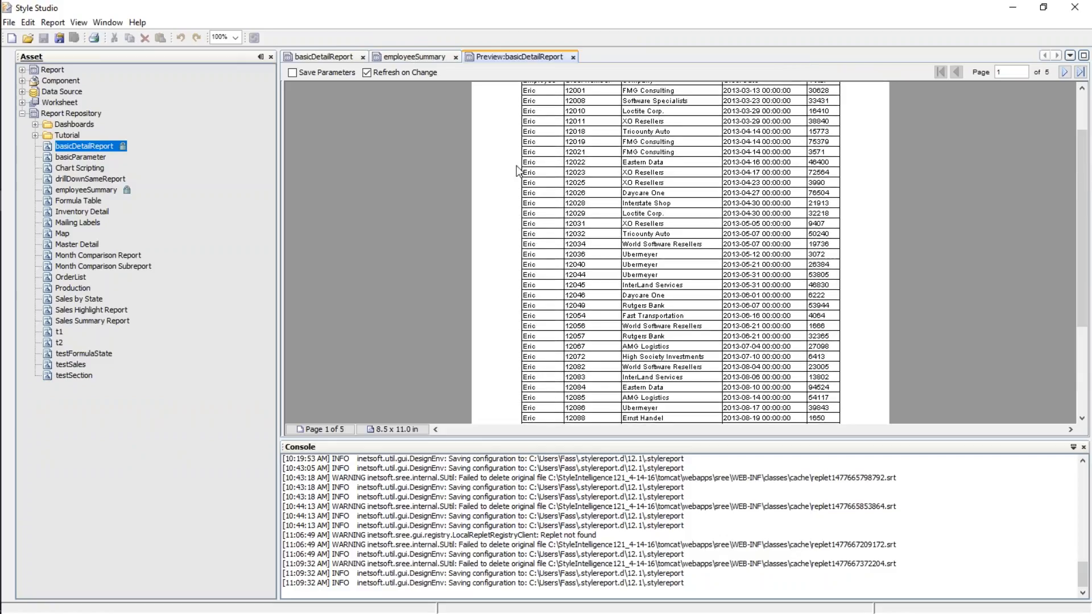
pyautogui.scroll(2, 547, 224)
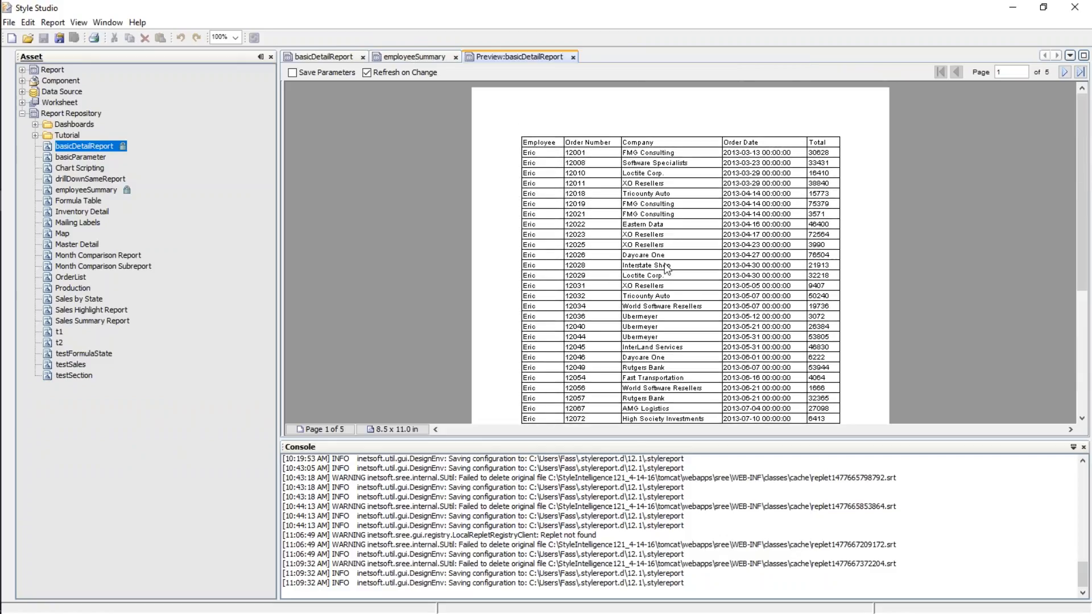
pyautogui.click(573, 57)
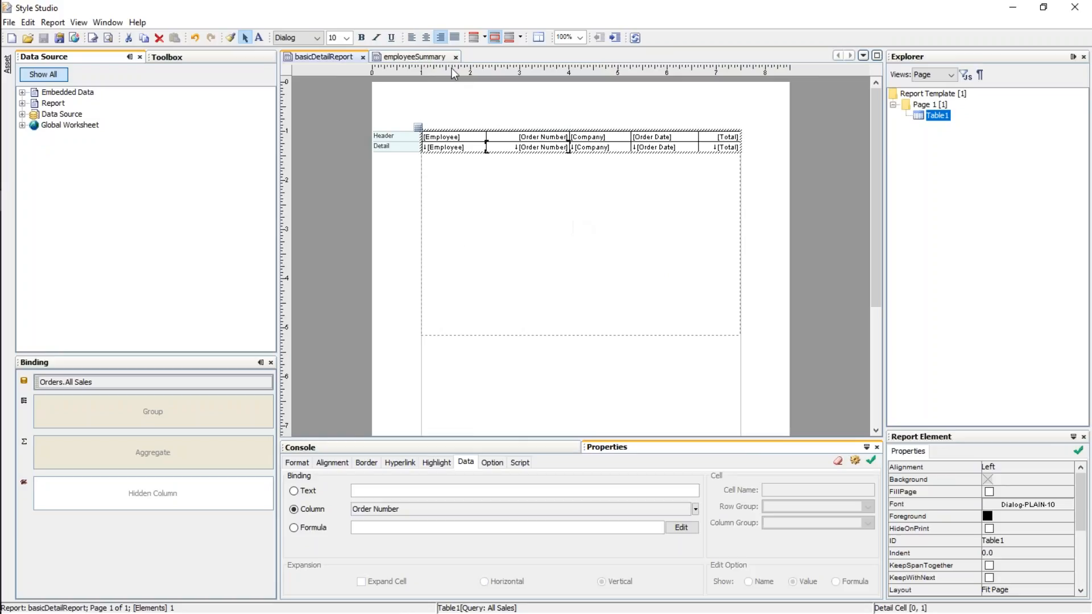
# Step: Give the employeeSummary chart a hyperlink of type Asset Link that points to basicDetailReport
pyautogui.click(415, 56)
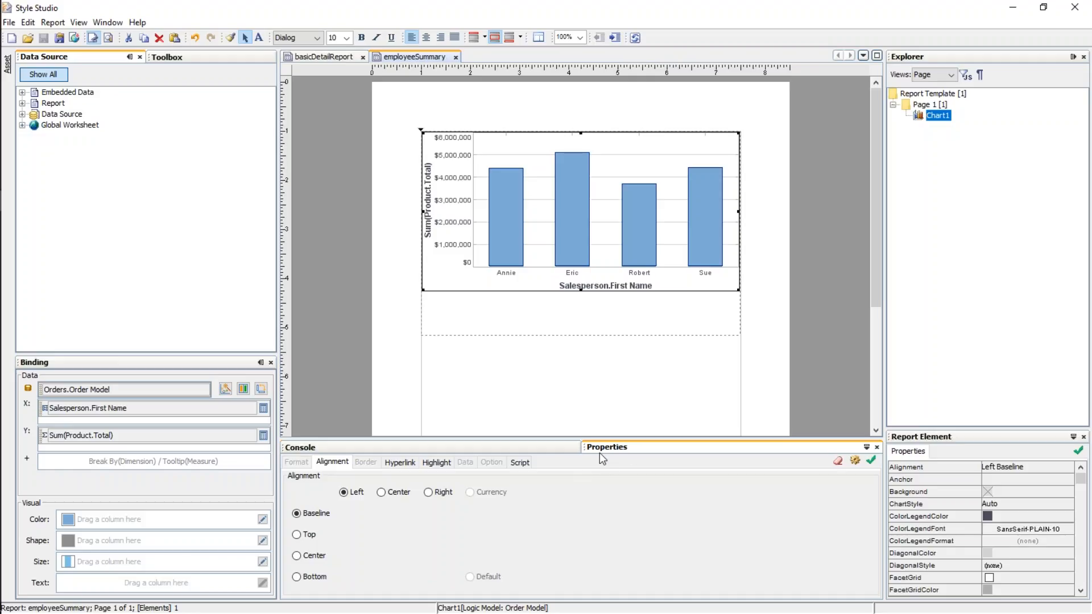
pyautogui.click(397, 466)
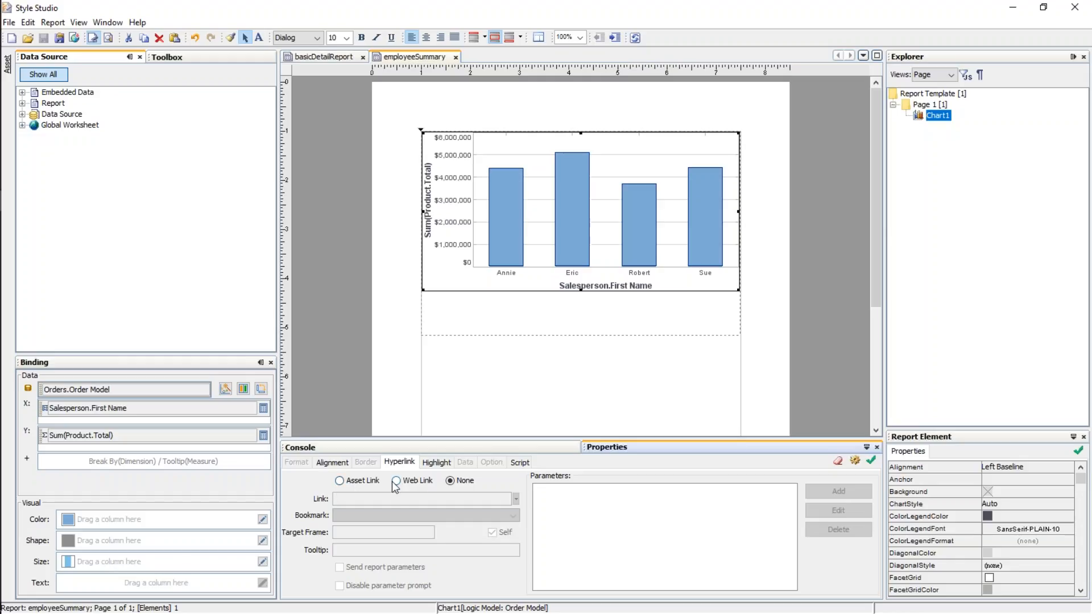
pyautogui.click(340, 482)
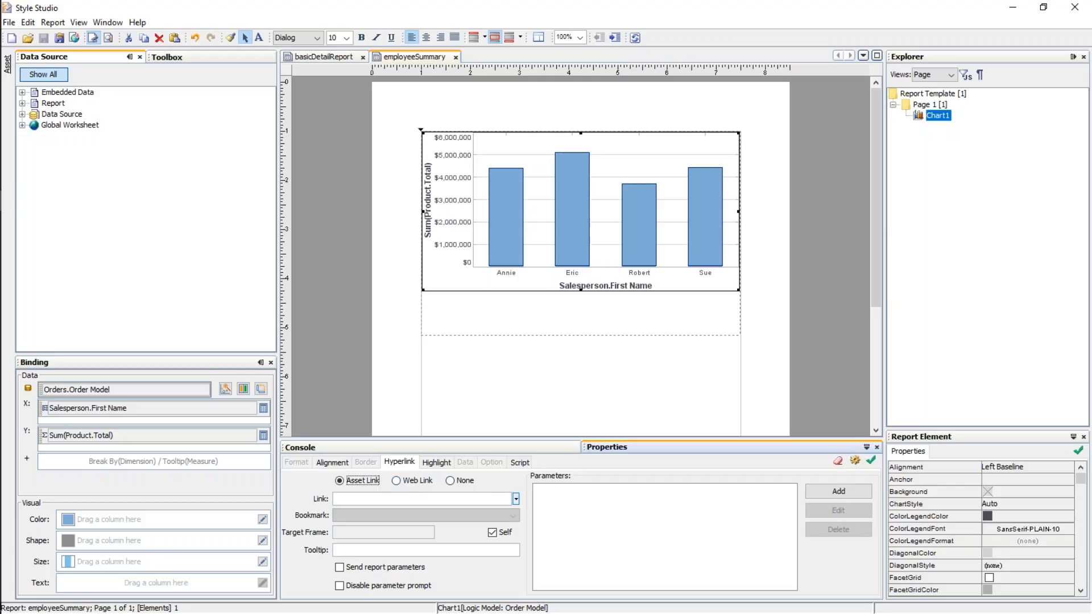
pyautogui.click(515, 498)
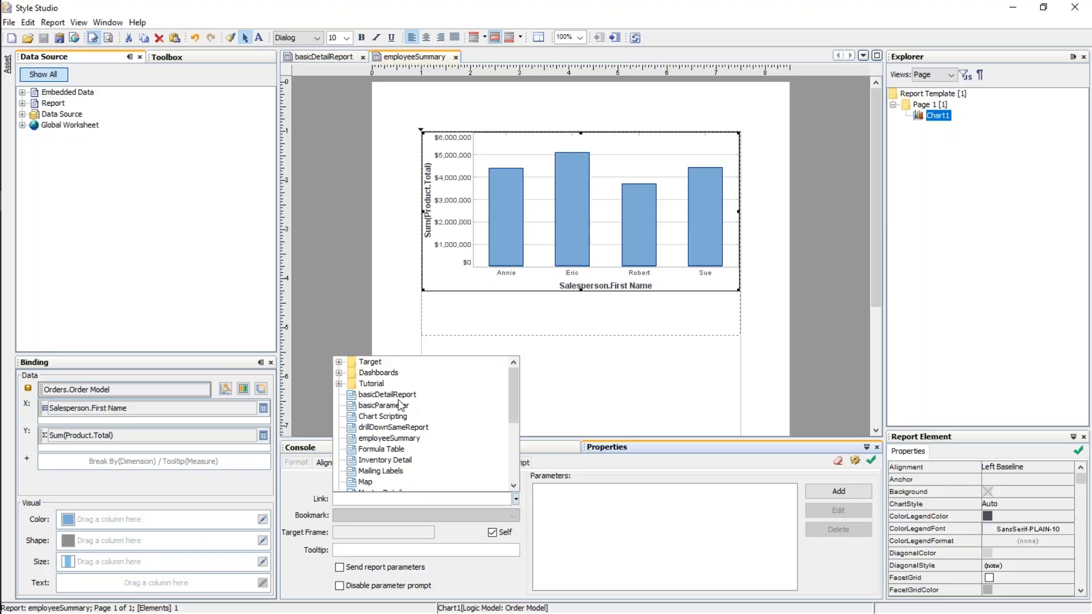
pyautogui.click(375, 394)
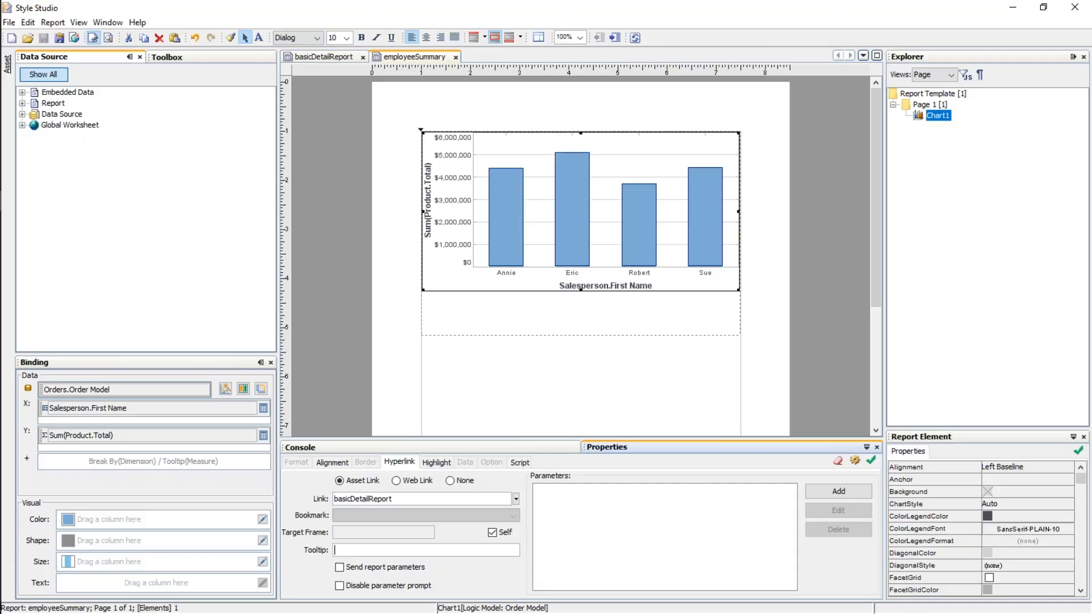
# Step: Set the chart hyperlink's tooltip to "Drill to salesperson details..."
pyautogui.write('DRi')
pyautogui.write('ll to employee ')
pyautogui.write('details')
pyautogui.hotkey('ctrl', 'shift', 'Right')
pyautogui.write('salesperson ')
pyautogui.write(' ...')
pyautogui.click(340, 550)
pyautogui.hotkey('shift', 'End')
pyautogui.press('Home')
pyautogui.press('BackSpace')
pyautogui.write('r')
# Step: Add a salesperson parameter to the hyperlink, taking its value from the field Salesperson.First Name, and apply the hyperlink settings
pyautogui.click(834, 491)
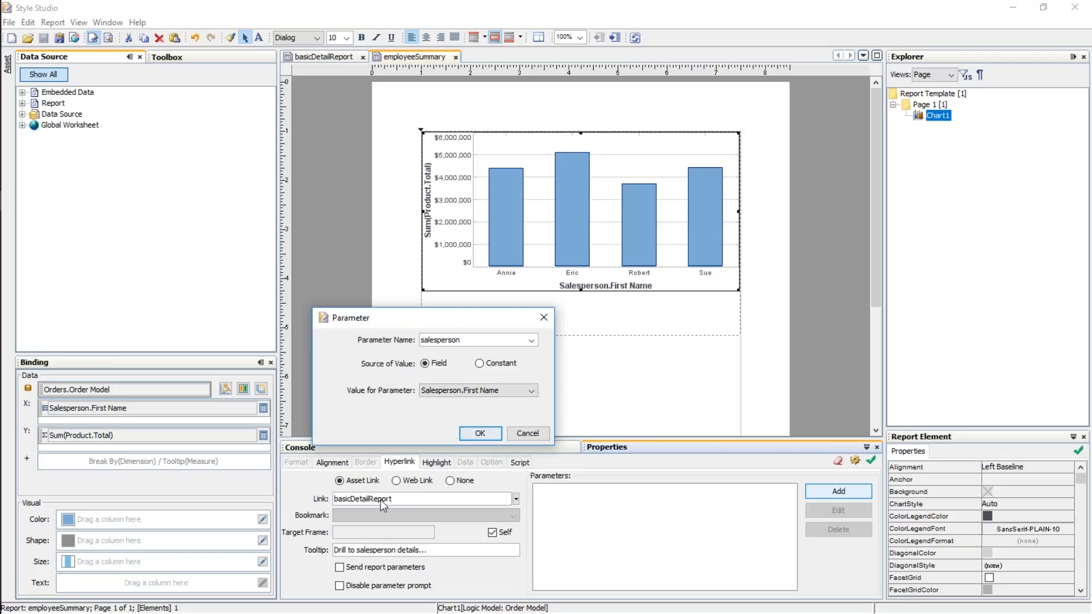
pyautogui.click(531, 340)
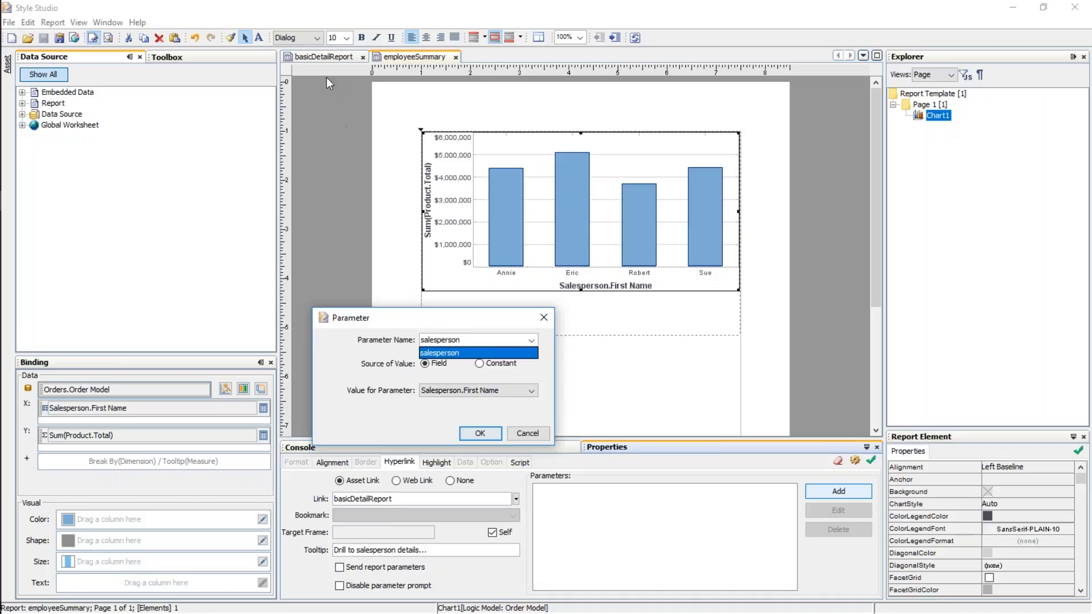
pyautogui.click(469, 318)
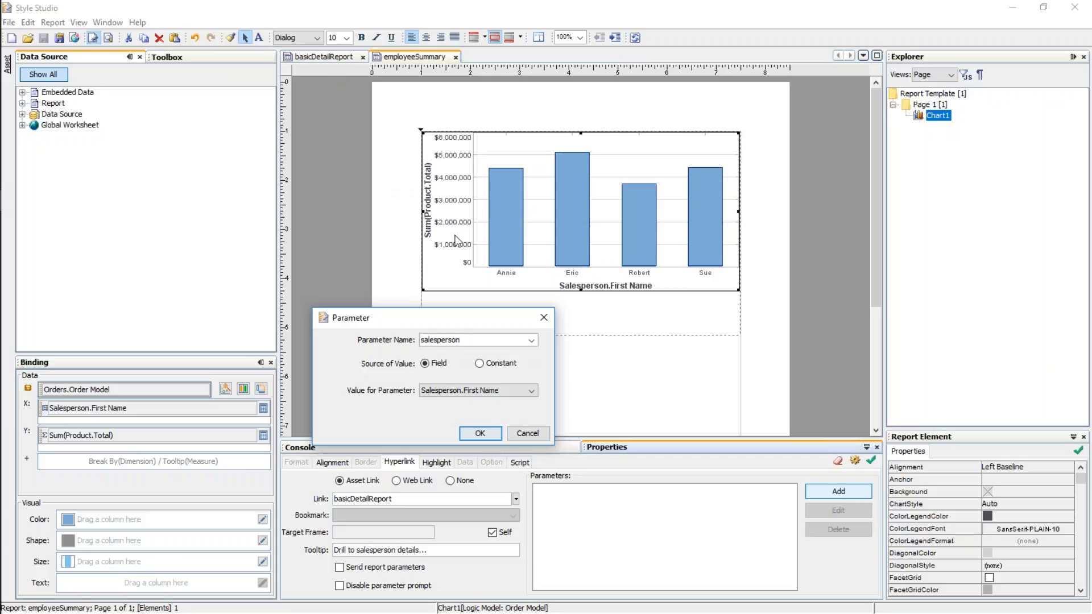
pyautogui.click(532, 340)
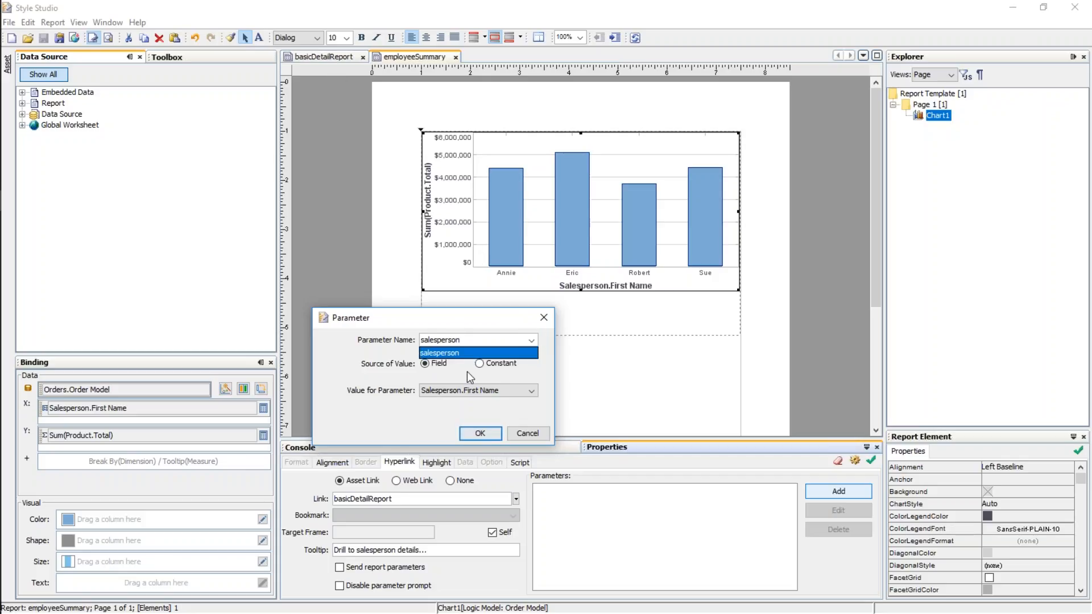
pyautogui.click(466, 328)
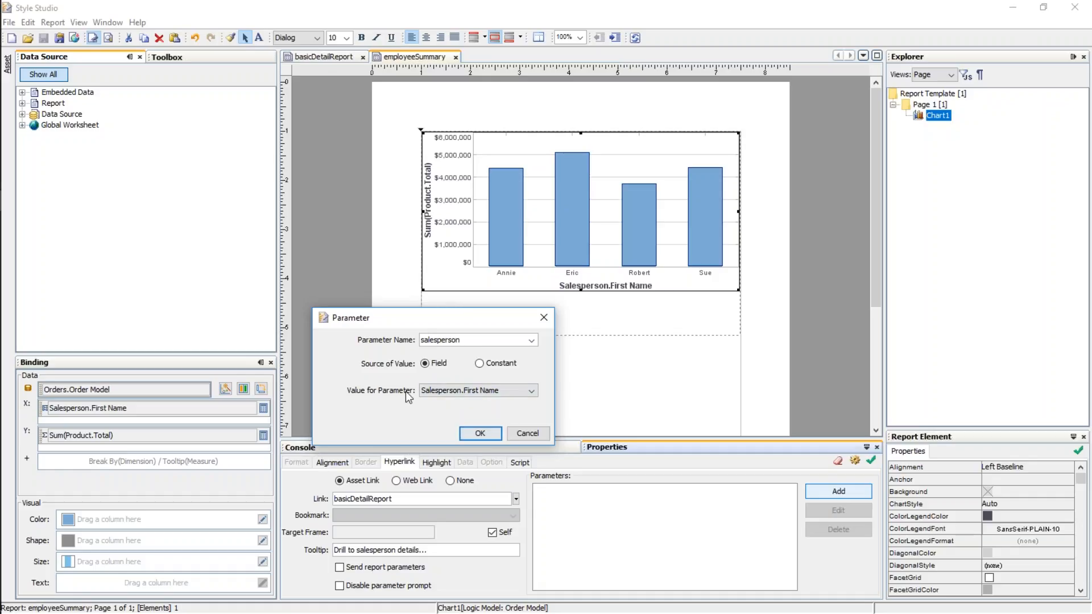
pyautogui.click(460, 391)
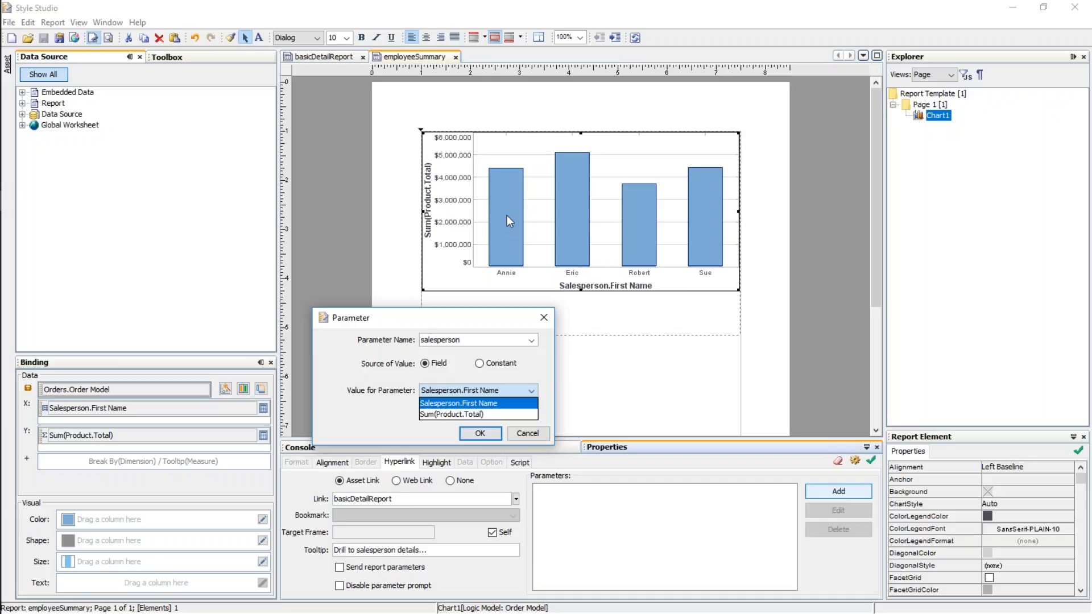
pyautogui.click(477, 405)
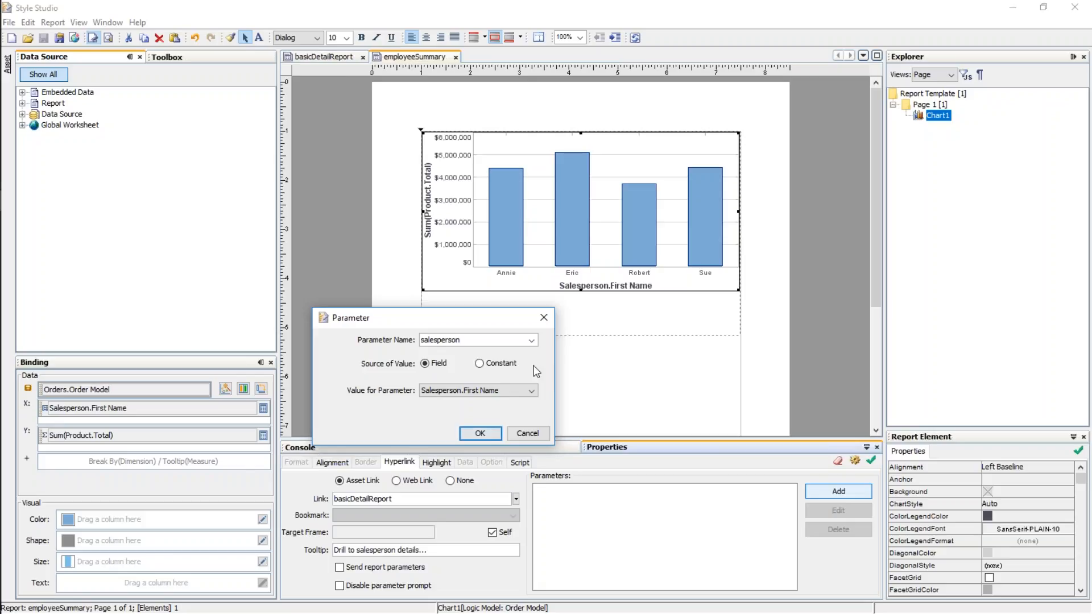
pyautogui.click(486, 434)
pyautogui.click(870, 460)
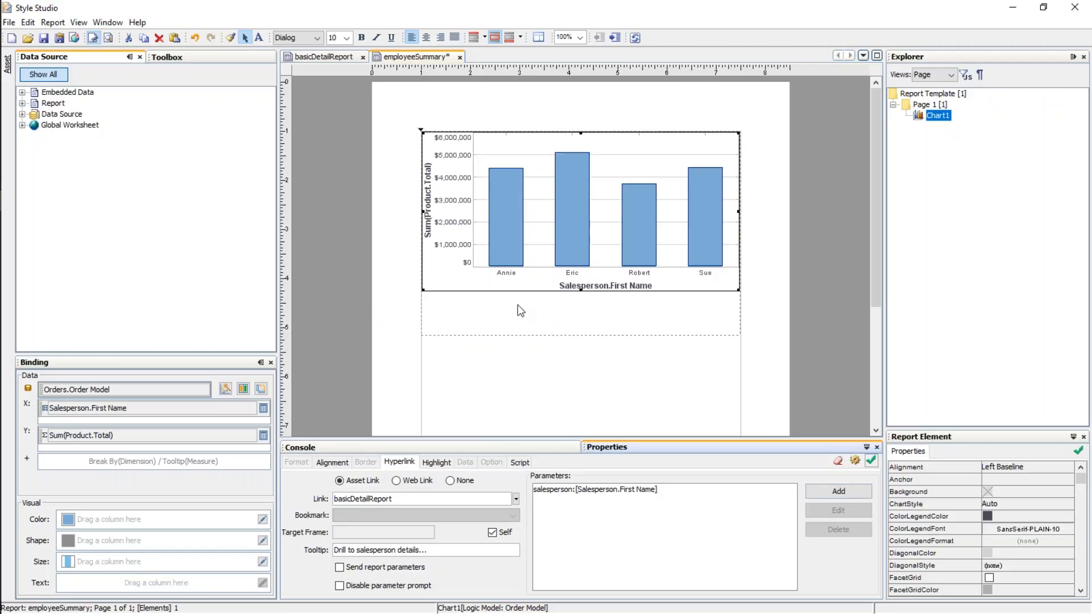
# Step: Save employeeSummary, preview it, and drill down from the chart's second bar
pyautogui.click(44, 39)
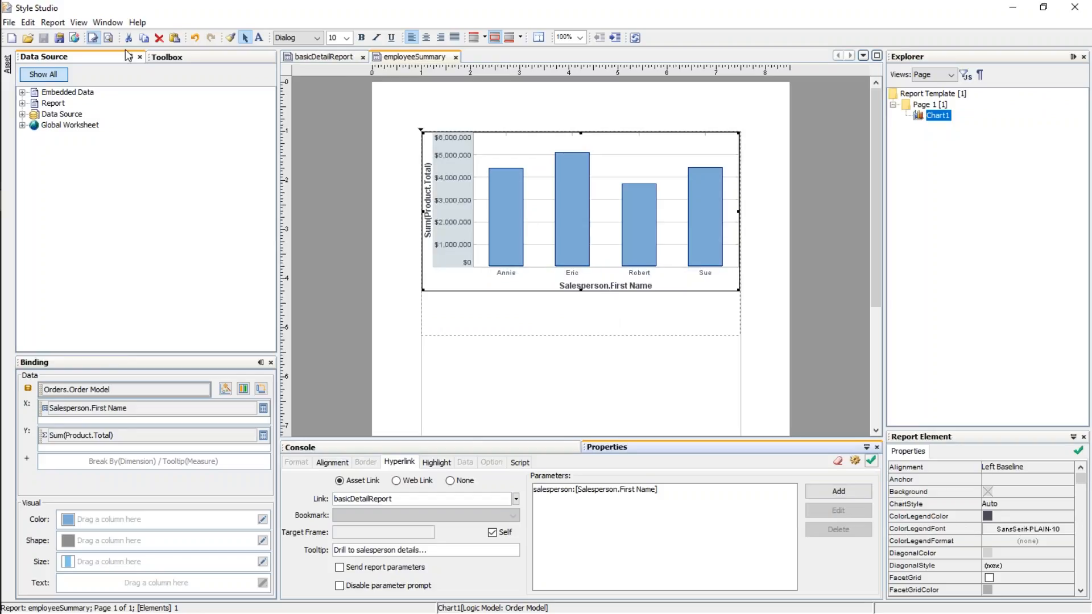
pyautogui.click(108, 37)
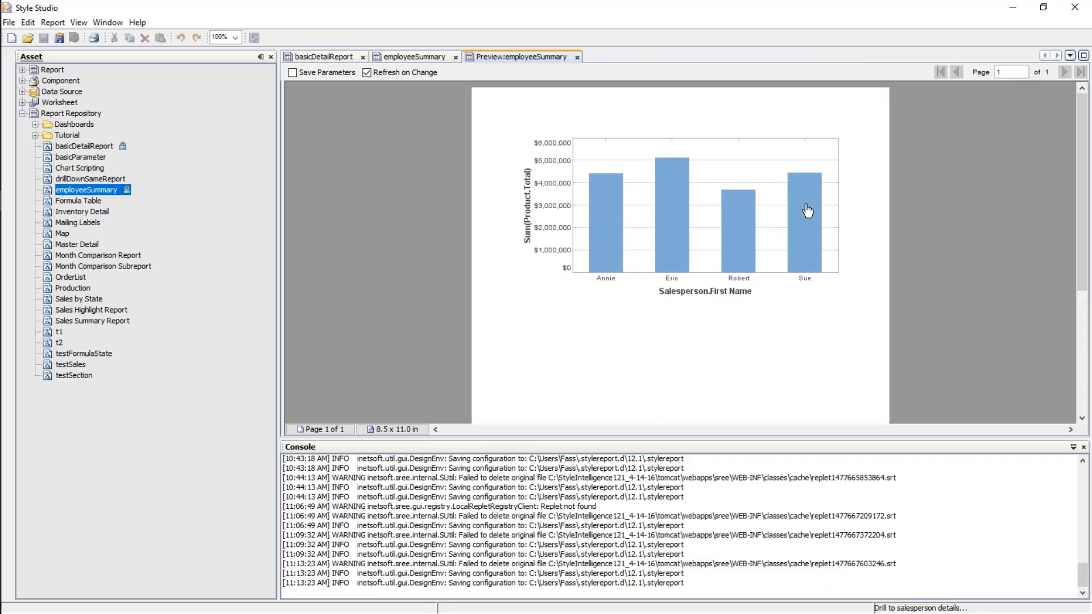
pyautogui.click(675, 216)
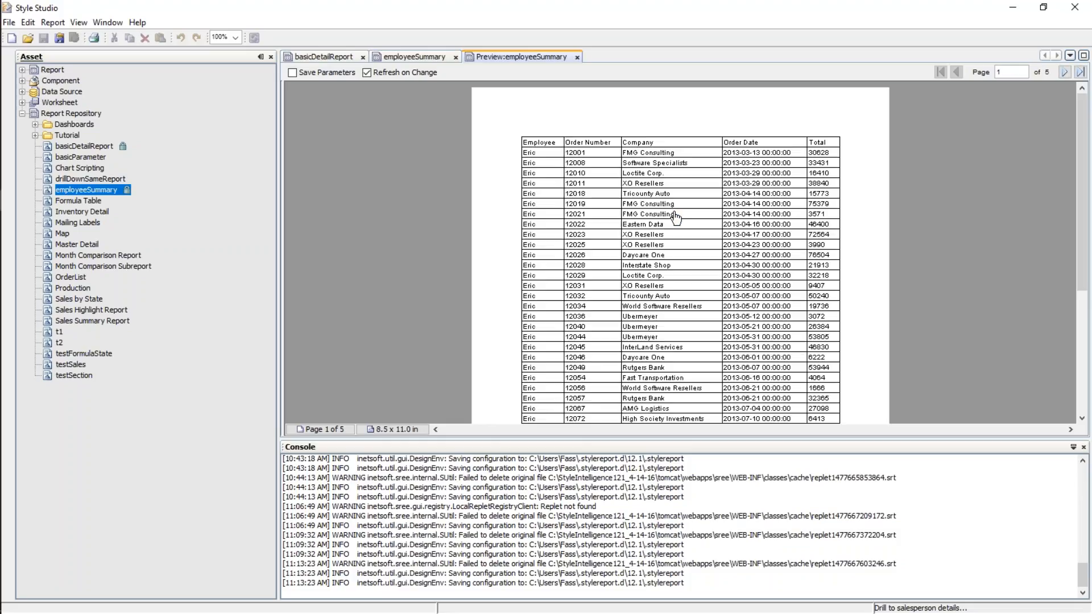
# Step: Examine the drilled-down order rows on the first page and page through to page 5 of the preview
pyautogui.scroll(-5, 675, 216)
pyautogui.scroll(4, 667, 252)
pyautogui.scroll(1, 666, 252)
pyautogui.scroll(-5, 654, 230)
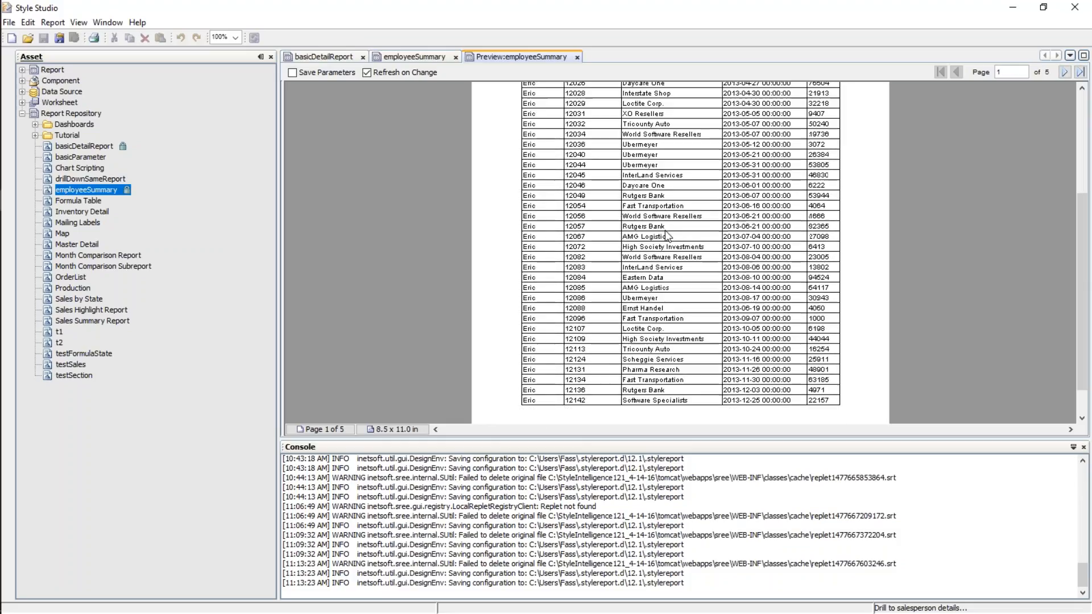
pyautogui.scroll(5, 700, 223)
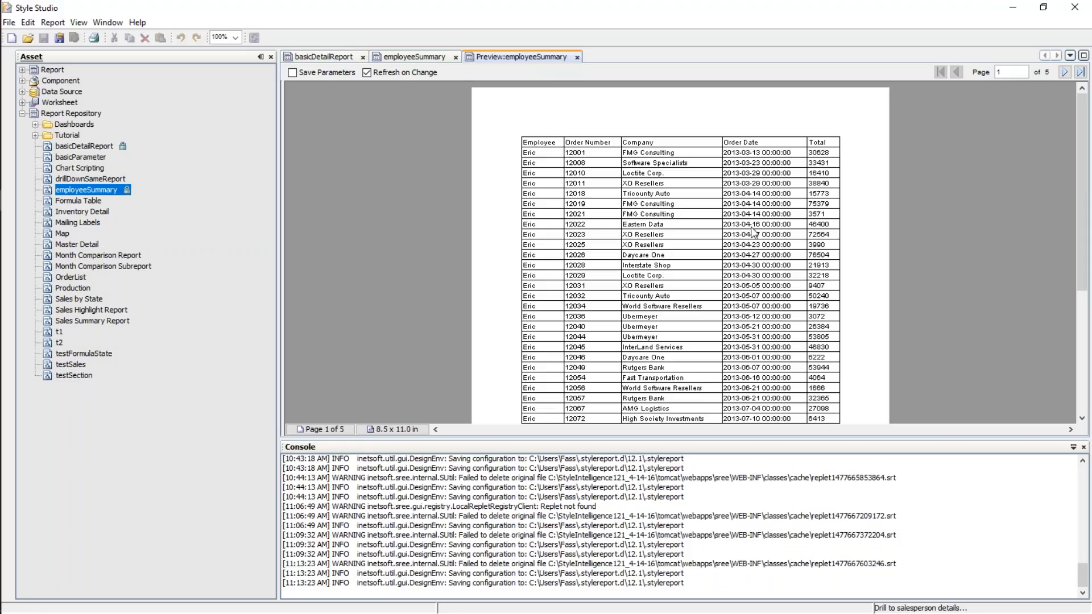
pyautogui.scroll(-5, 761, 259)
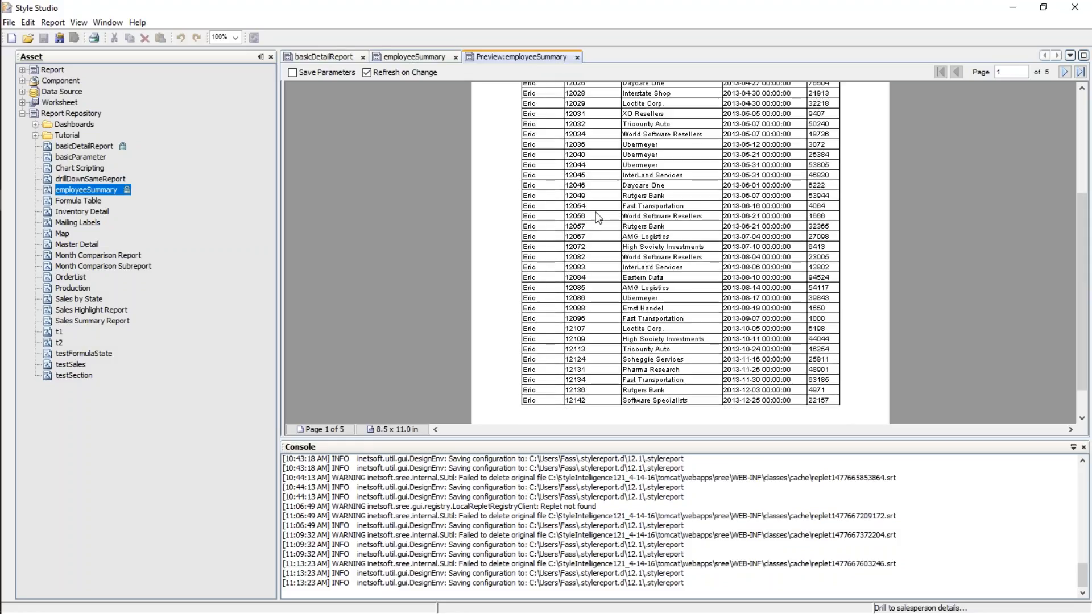
pyautogui.scroll(4, 572, 170)
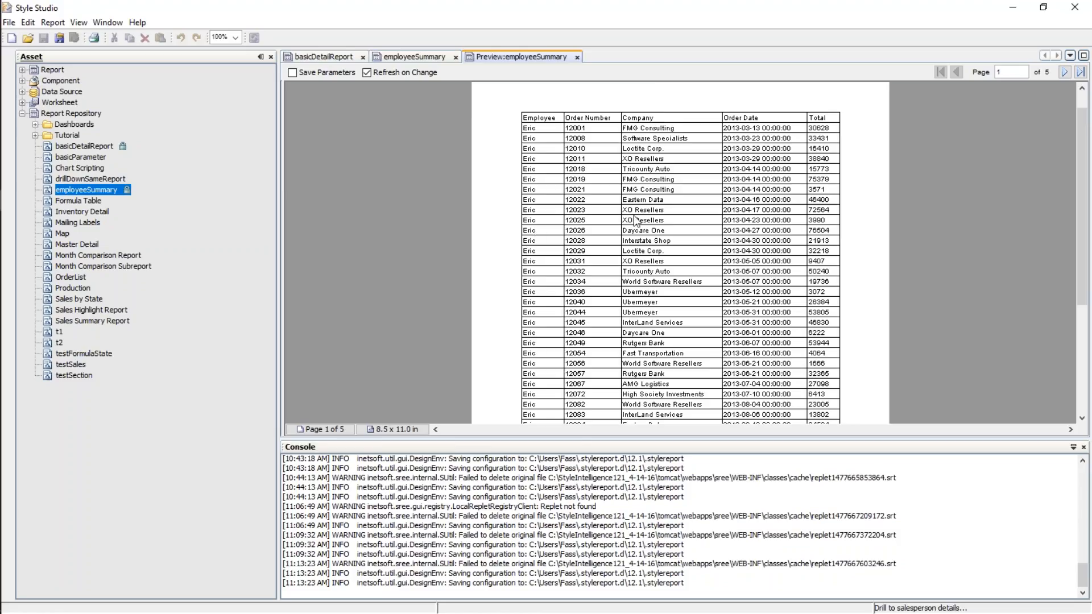
pyautogui.click(1065, 72)
pyautogui.click(1064, 72)
pyautogui.click(1064, 72)
pyautogui.click(1065, 72)
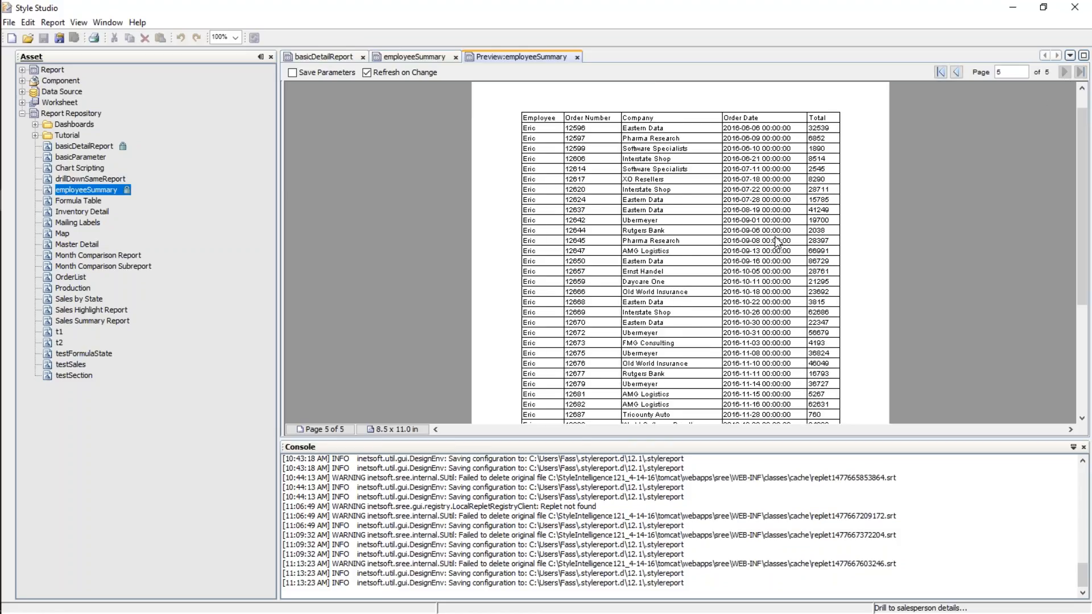
pyautogui.scroll(1, 760, 241)
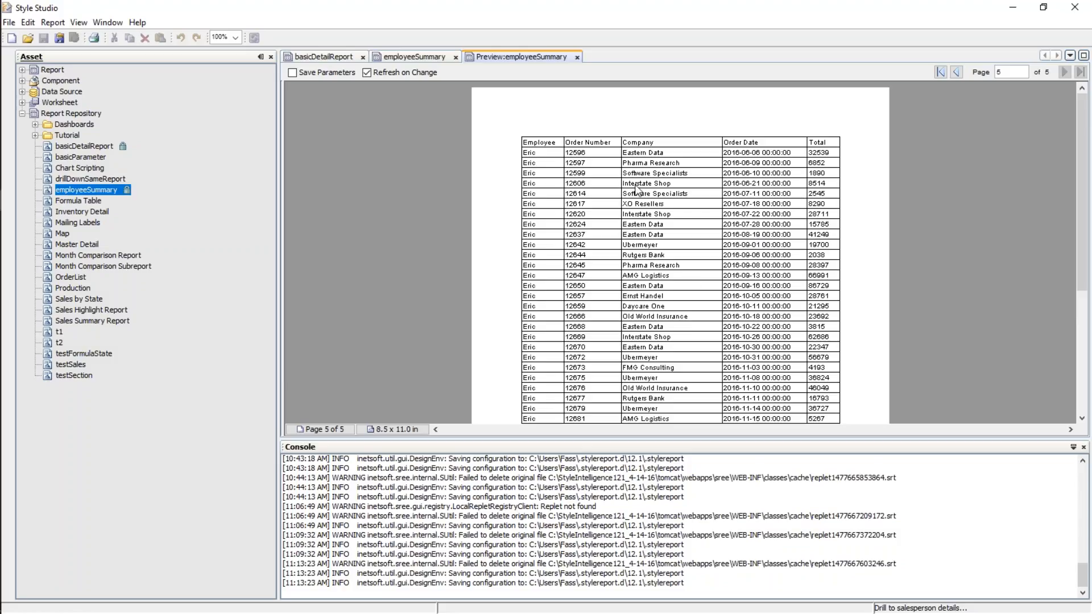
# Step: Switch to the Chrome browser and open employeeSummary from the InetSoft report repository
pyautogui.moveTo(1, 137)
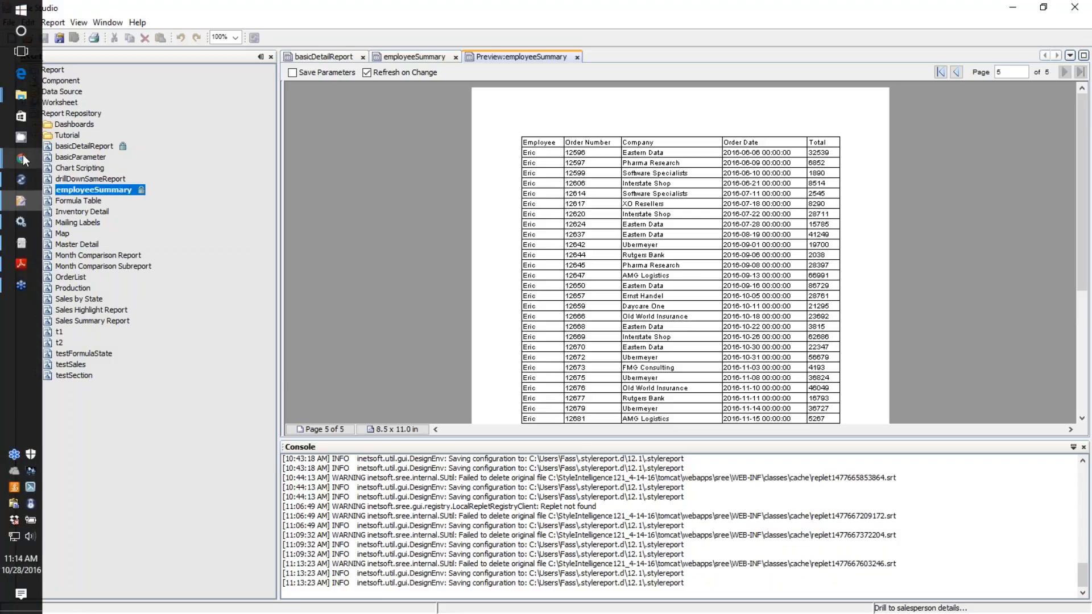
pyautogui.moveTo(23, 155)
pyautogui.click(118, 132)
pyautogui.click(561, 22)
pyautogui.click(392, 73)
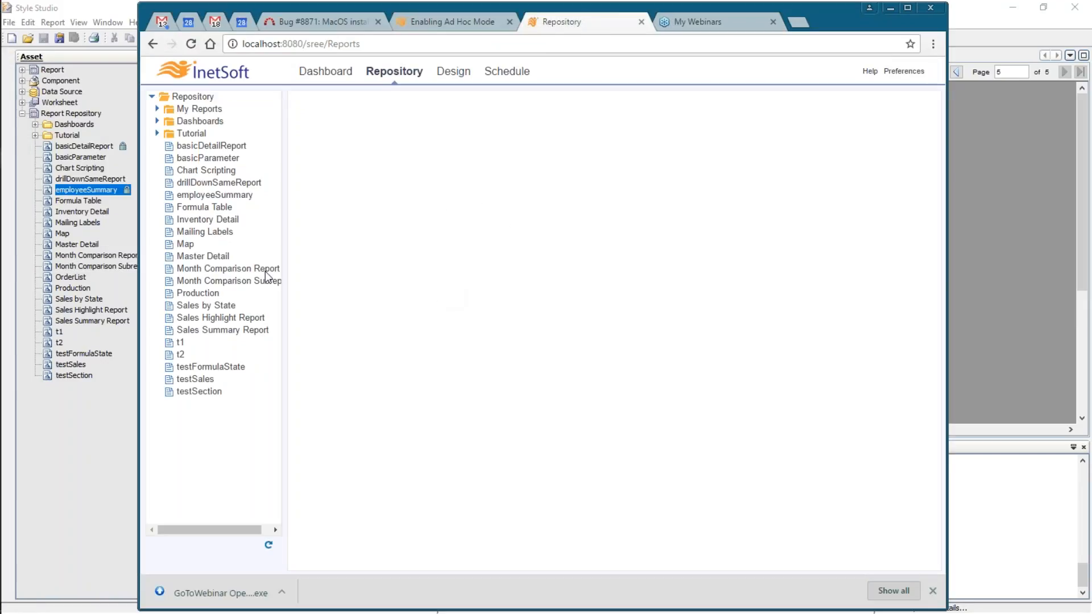
pyautogui.click(197, 196)
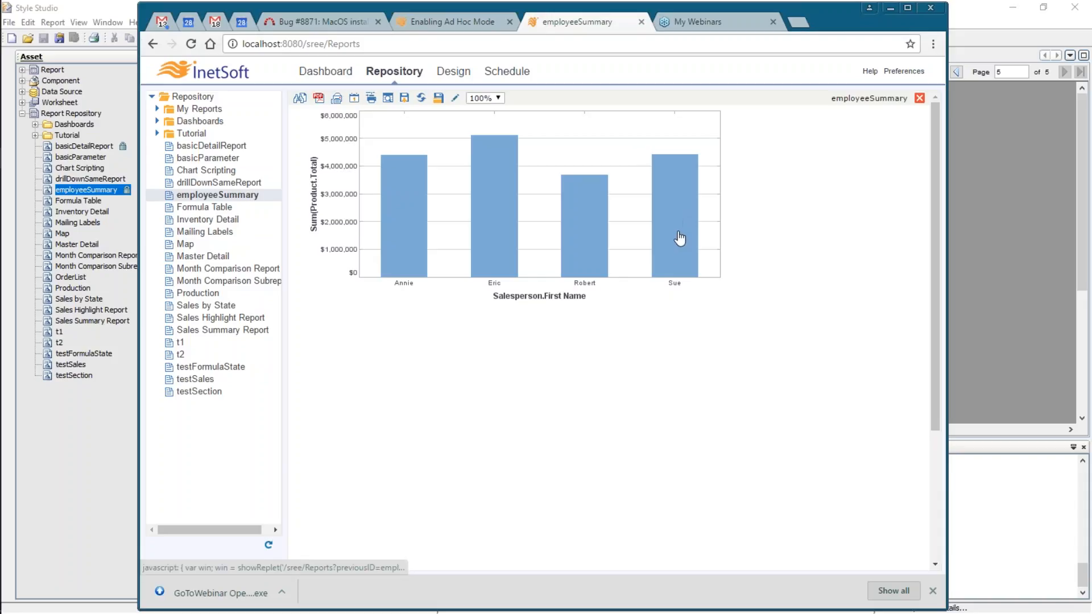
# Step: Drill down from the chart's last bar in the browser and look through the detail rows up to page 3
pyautogui.click(671, 236)
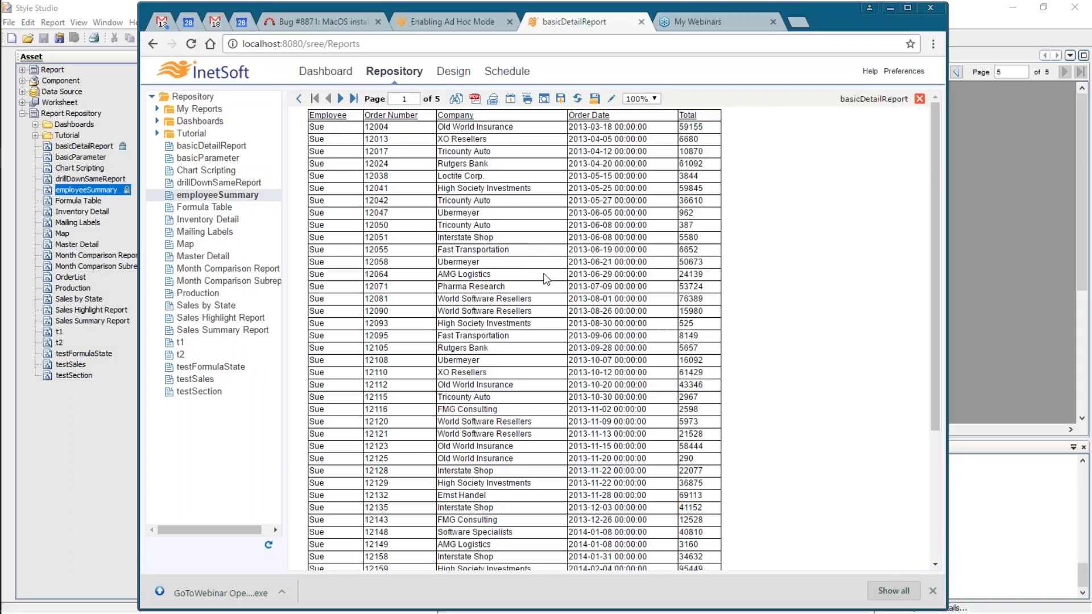
pyautogui.scroll(-5, 339, 340)
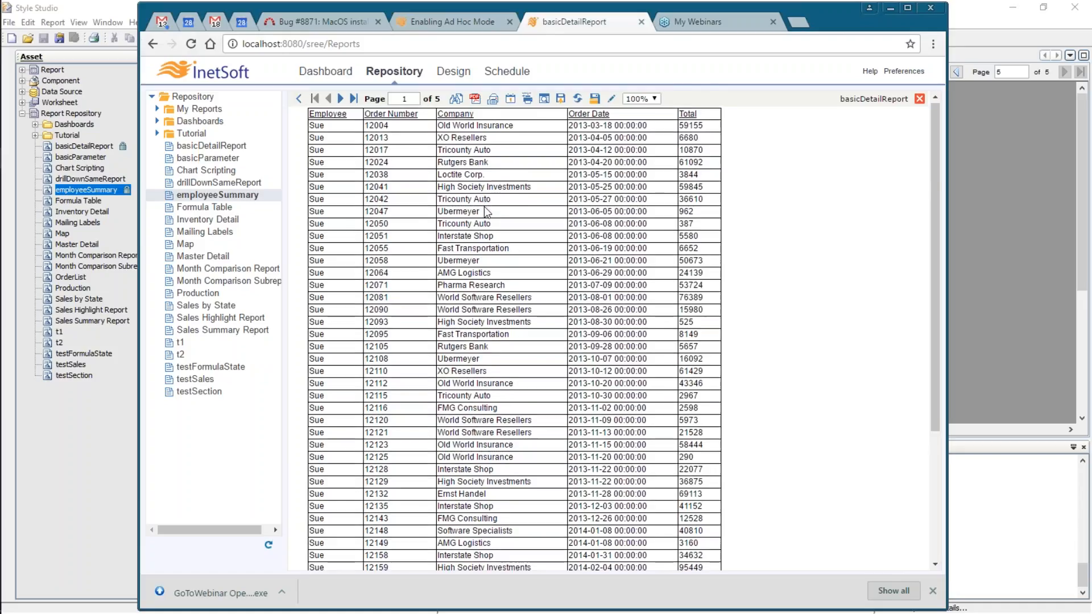
pyautogui.scroll(3, 338, 340)
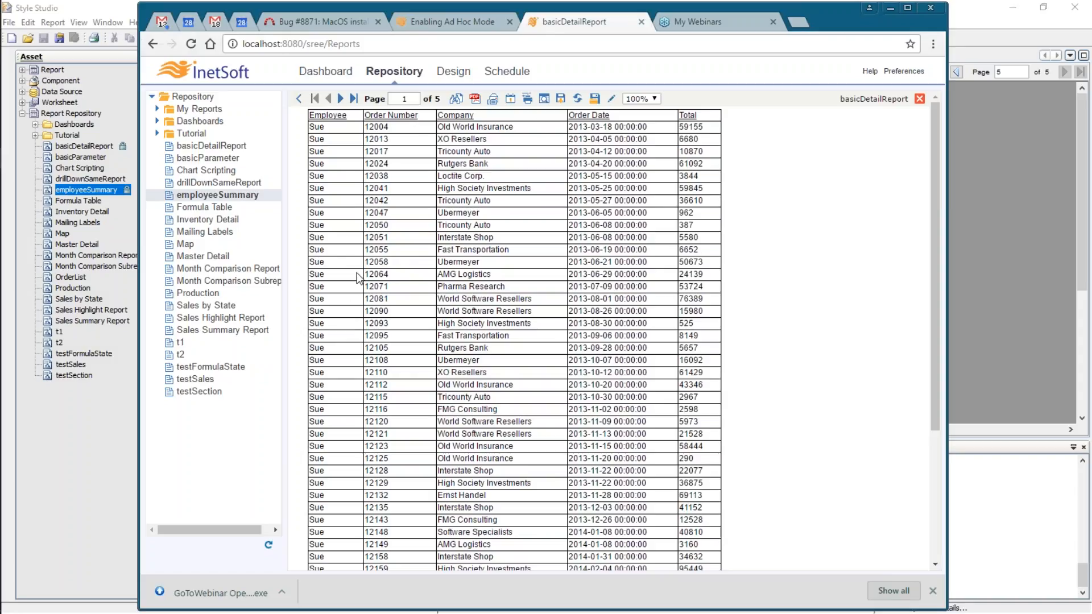
pyautogui.scroll(-1, 355, 268)
pyautogui.scroll(1, 348, 187)
pyautogui.click(342, 100)
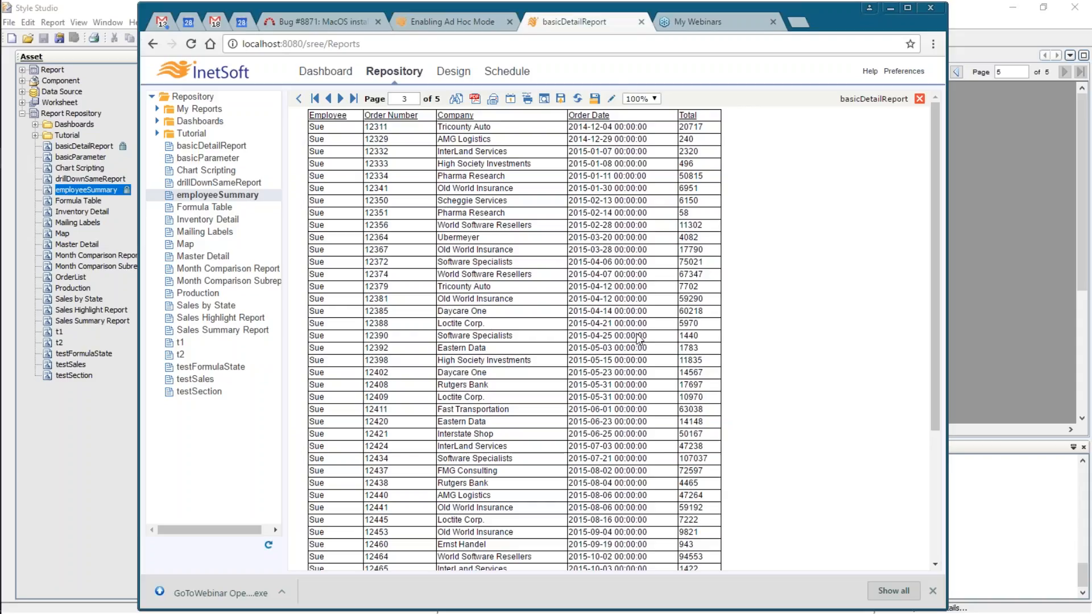
# Step: Return to Style Studio and close the employeeSummary preview and the basicDetailReport report
pyautogui.click(968, 10)
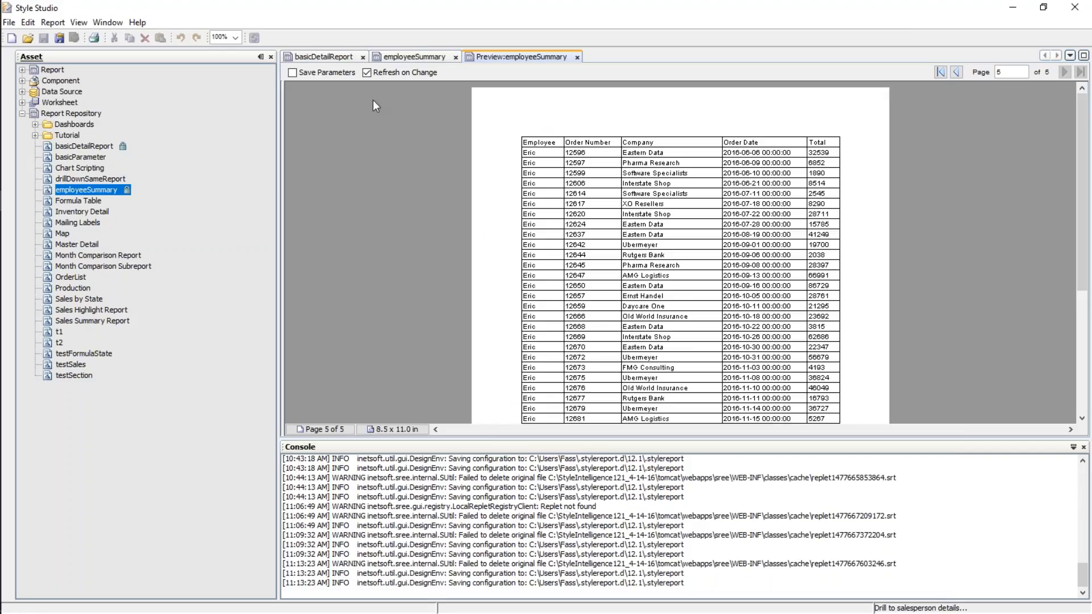
pyautogui.click(577, 57)
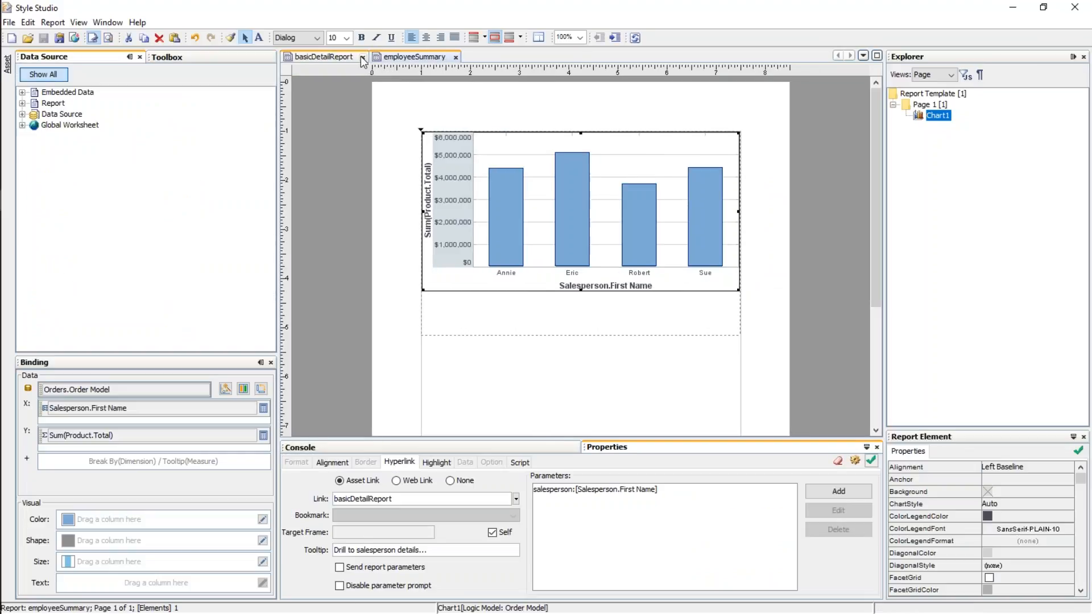
pyautogui.click(361, 57)
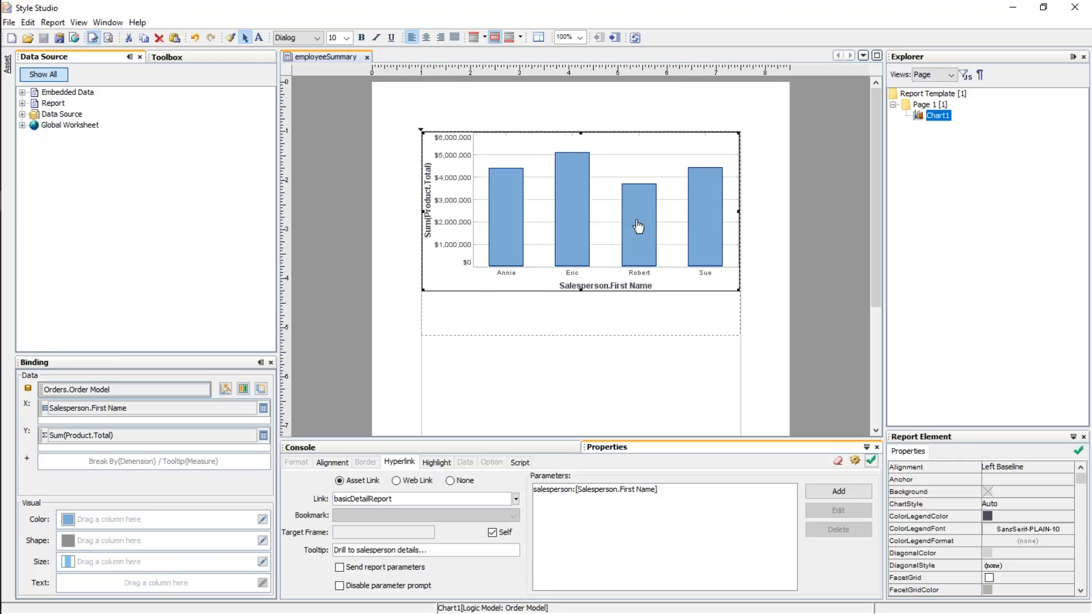
# Step: Insert a new table element in the blank area directly below the employeeSummary chart
pyautogui.click(590, 325)
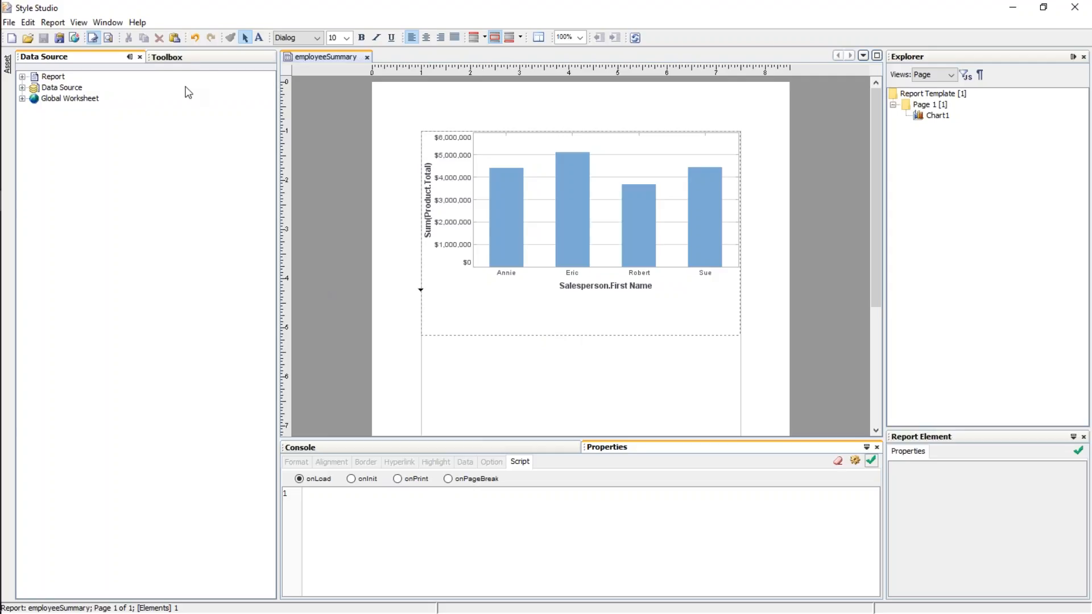
pyautogui.click(186, 60)
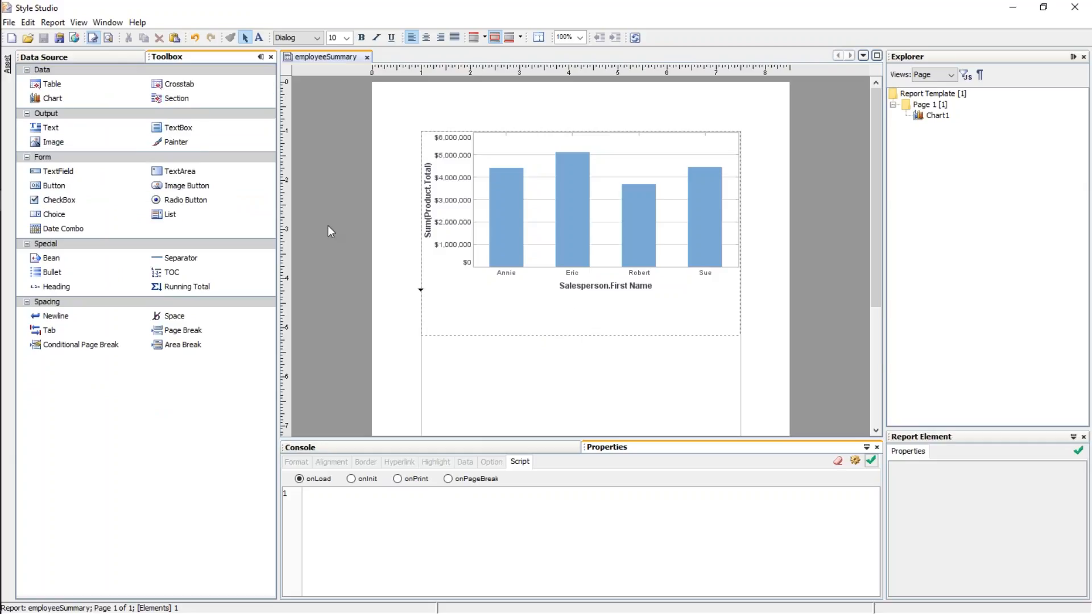
pyautogui.doubleClick(39, 87)
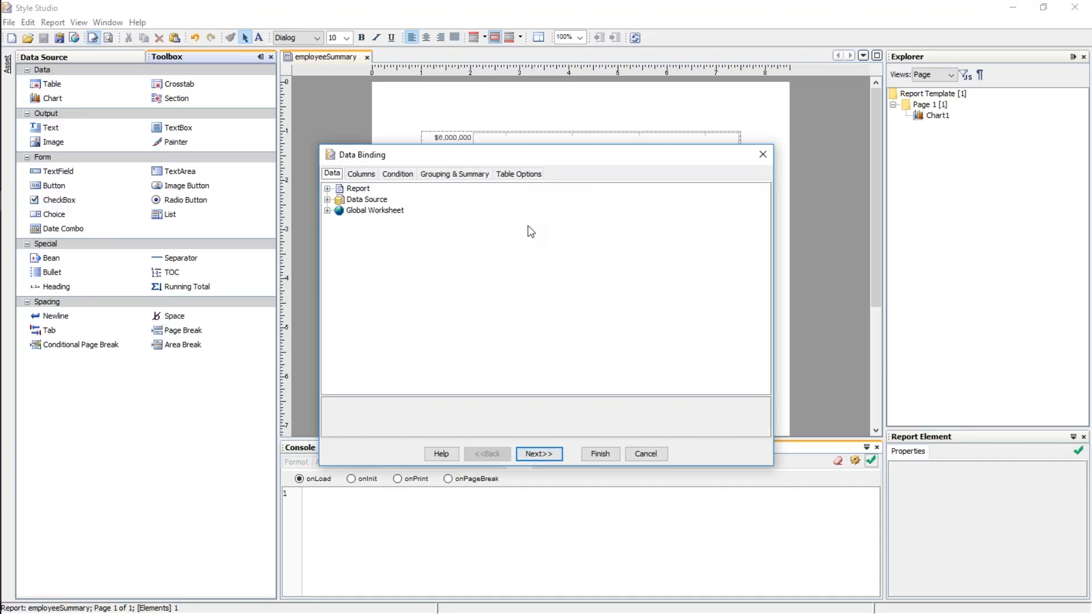
# Step: Bind the new table to the All Sales sample query of the Orders data source, keeping all its columns and no grouping
pyautogui.click(327, 200)
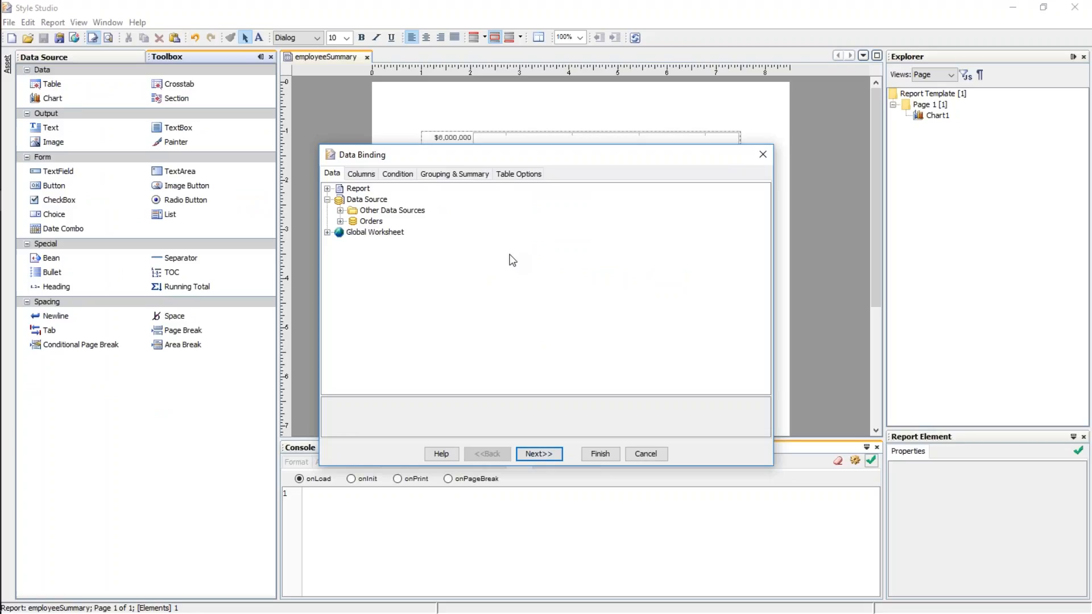
pyautogui.click(340, 222)
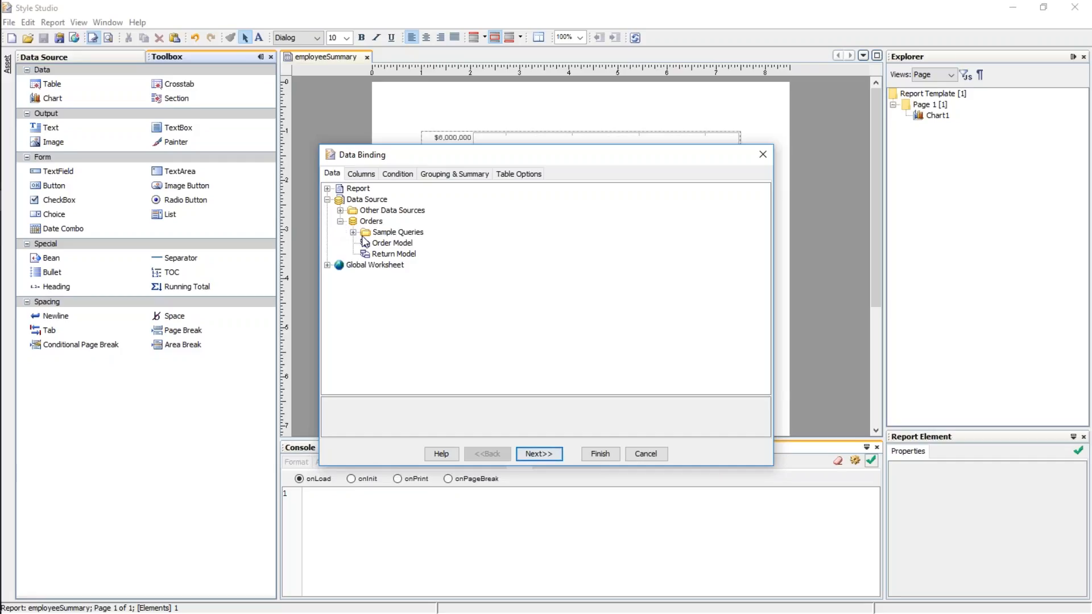
pyautogui.click(353, 233)
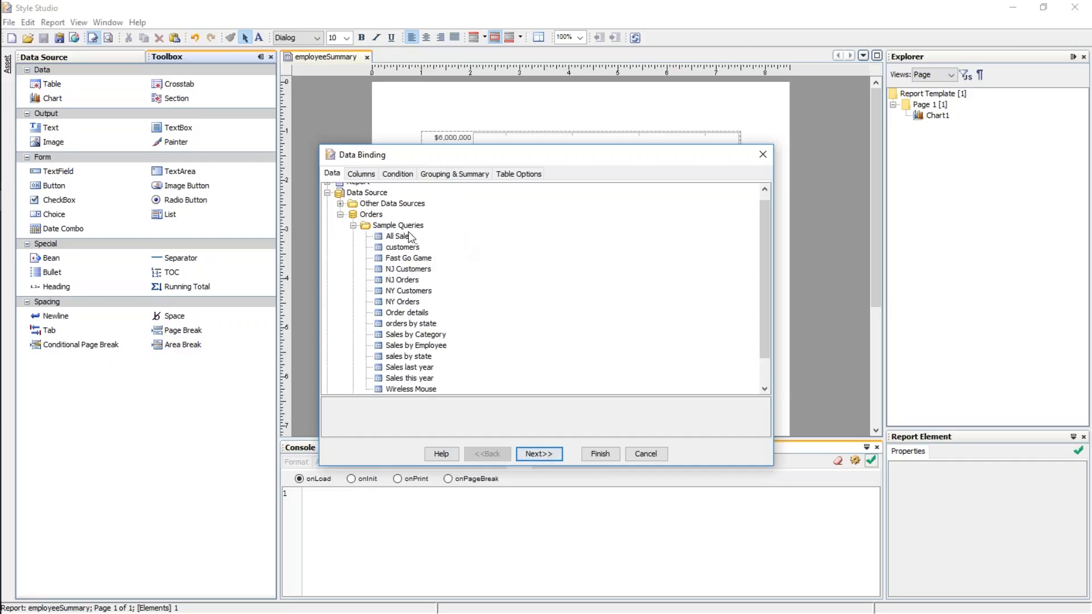
pyautogui.click(399, 238)
pyautogui.click(372, 178)
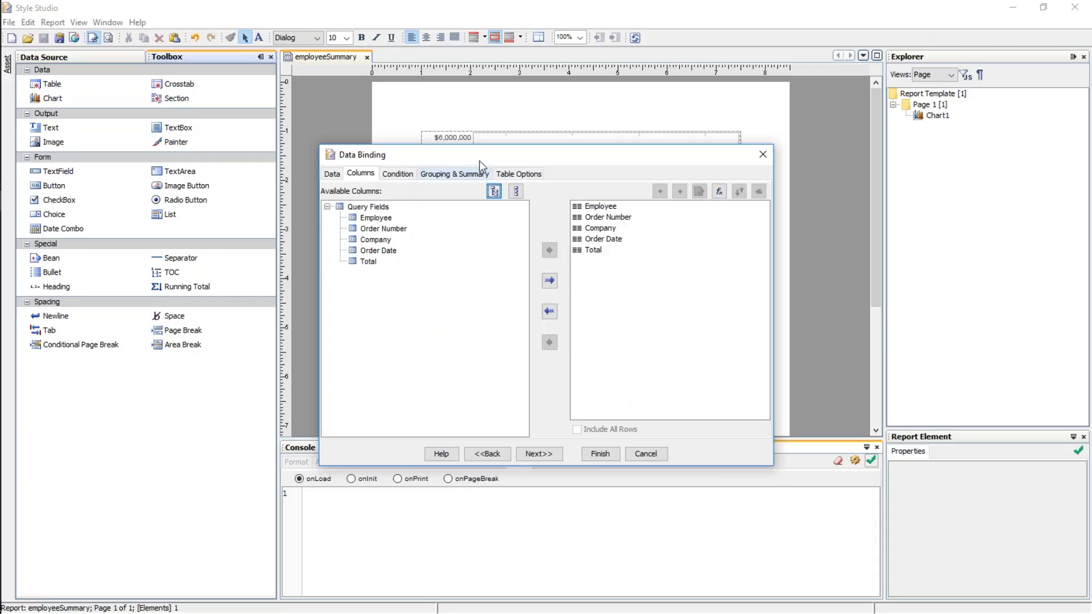
pyautogui.click(458, 173)
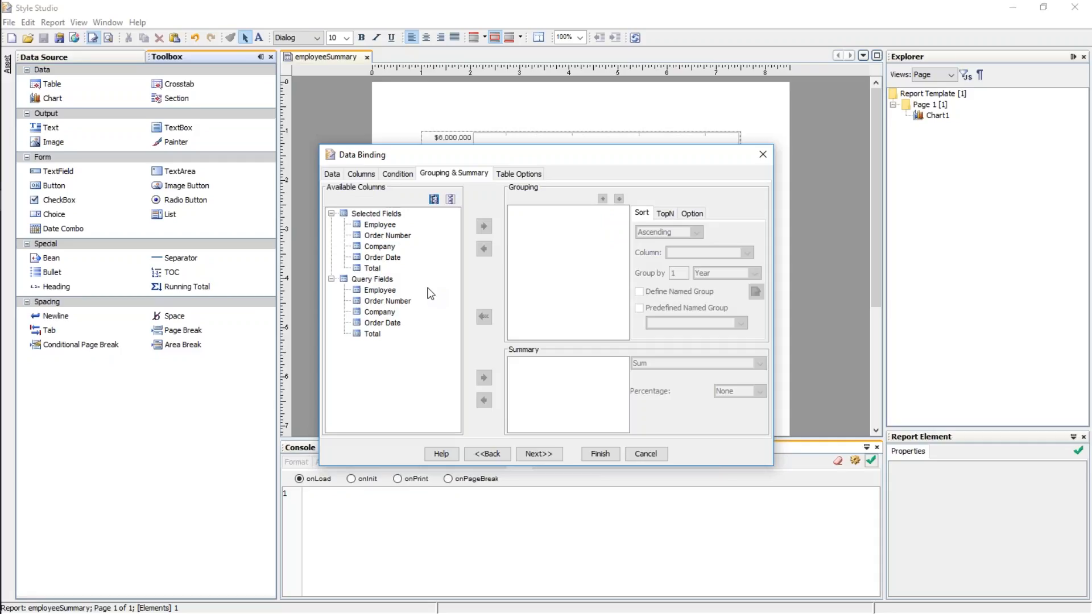
pyautogui.click(601, 453)
# Step: Turn off live data in the report layout and insert three blank lines between the chart and the table
pyautogui.scroll(10, 600, 245)
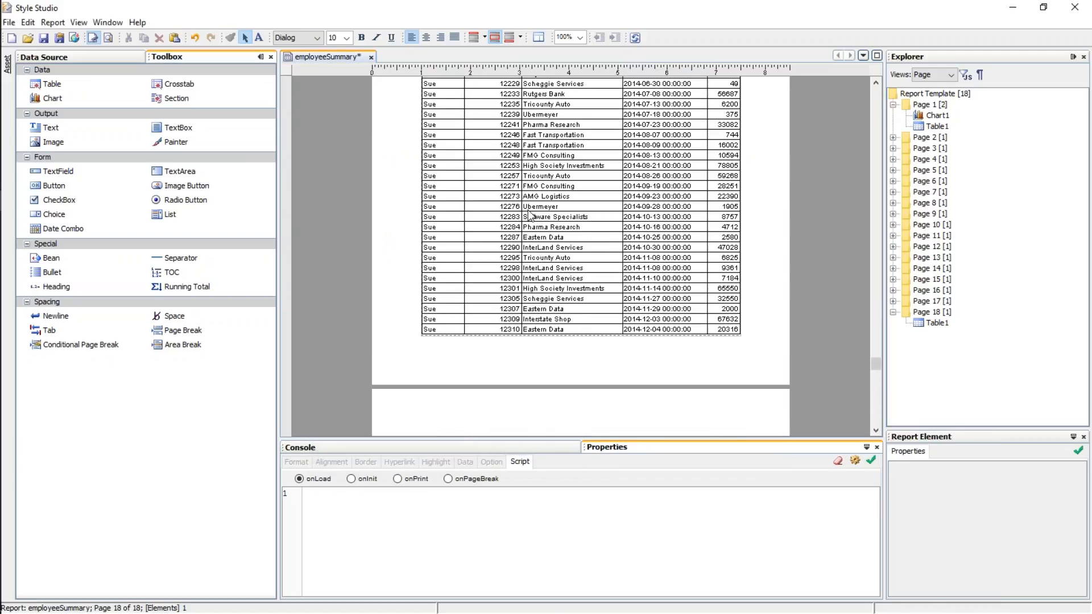
pyautogui.click(93, 38)
pyautogui.scroll(3, 570, 230)
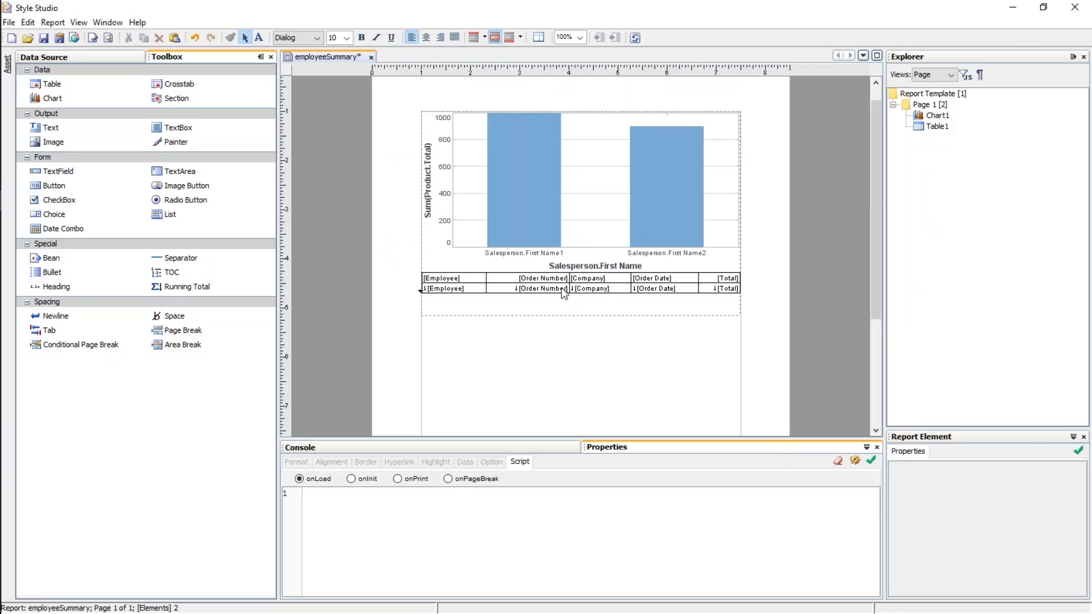
pyautogui.click(444, 287)
pyautogui.press('Return')
pyautogui.press('Return')
pyautogui.press('Return')
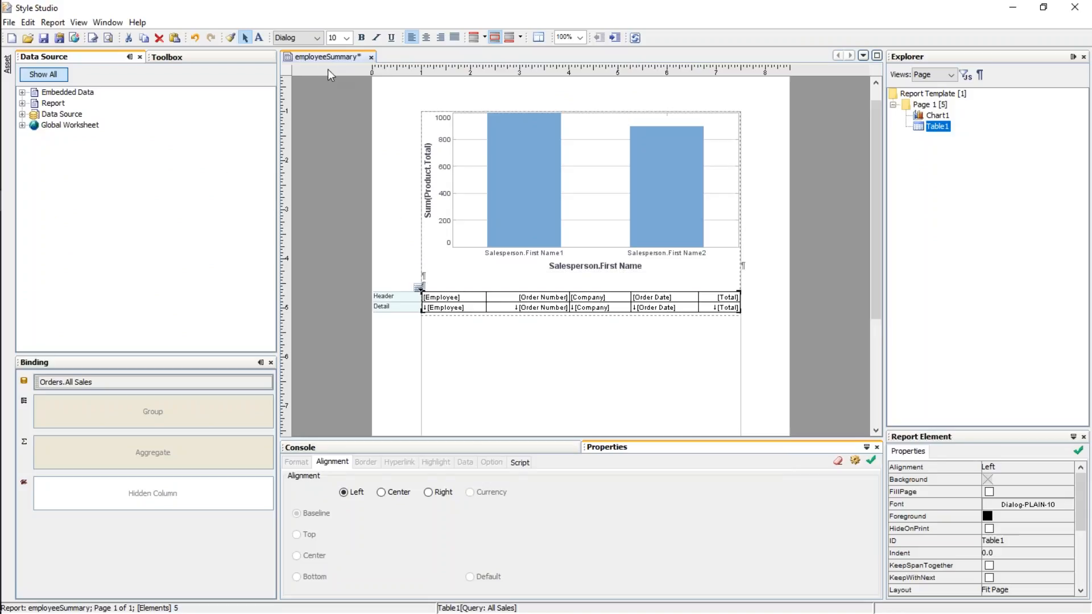
# Step: Preview employeeSummary and examine the table rows under the chart, paging through to page 5
pyautogui.click(108, 38)
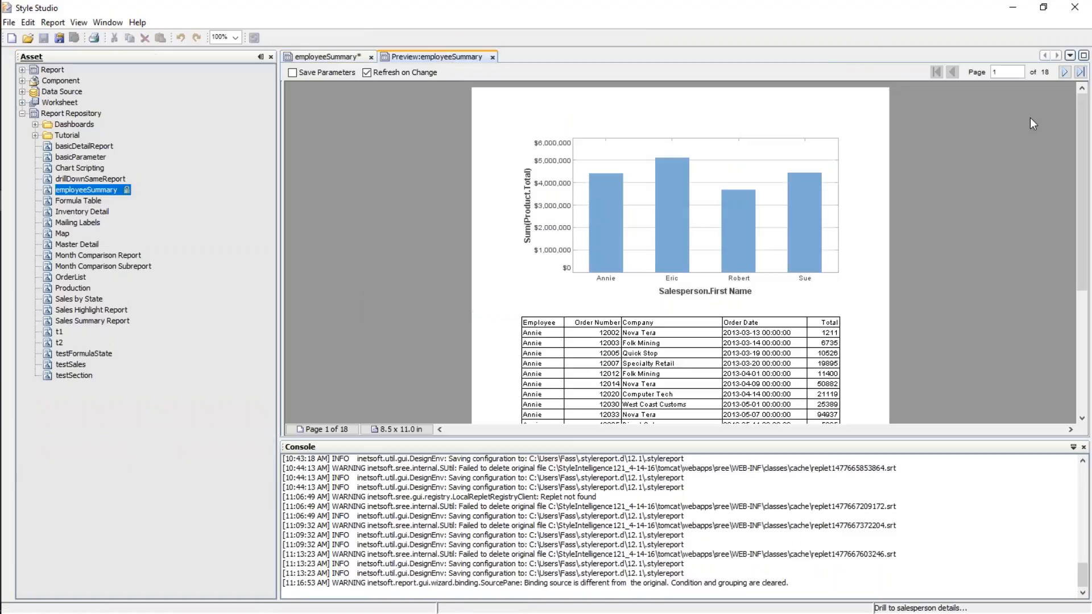
pyautogui.scroll(-3, 755, 245)
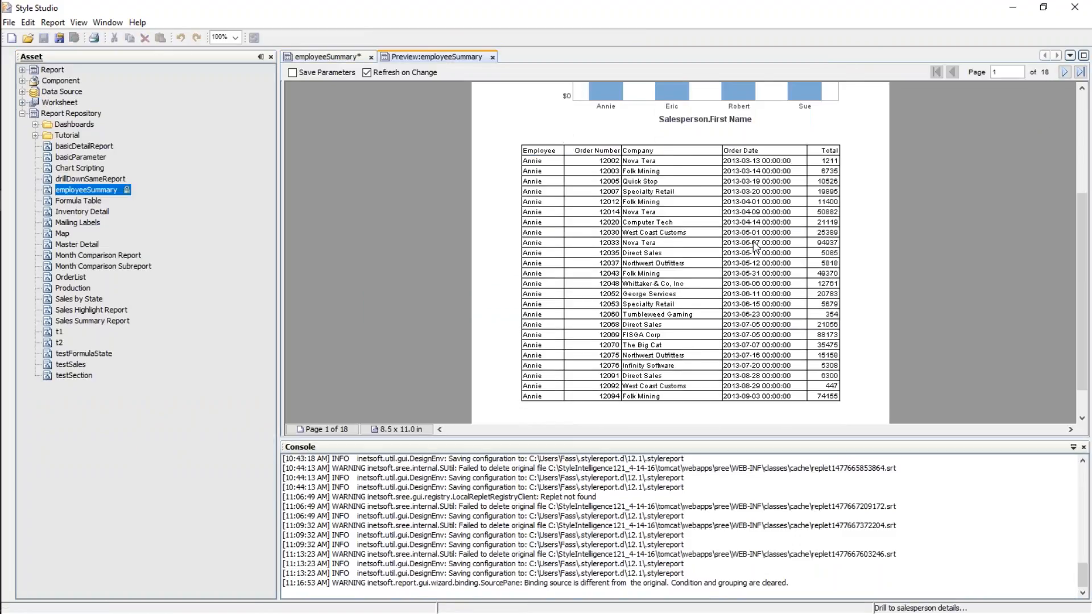
pyautogui.scroll(3, 671, 288)
pyautogui.scroll(-2, 685, 280)
pyautogui.scroll(2, 685, 280)
pyautogui.click(1064, 72)
pyautogui.click(1064, 73)
pyautogui.click(1065, 72)
pyautogui.click(1065, 73)
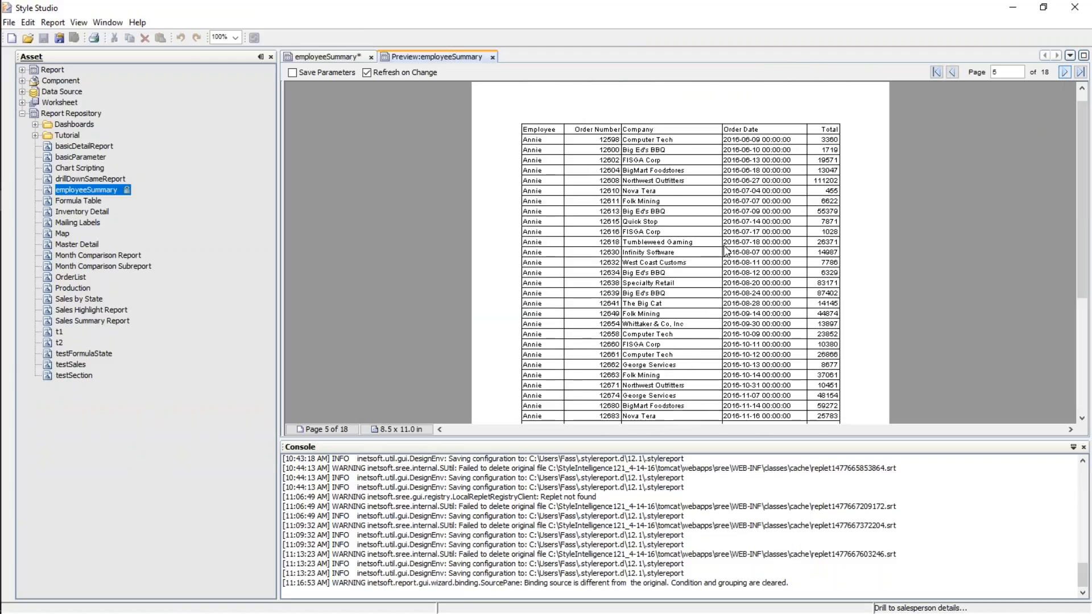
pyautogui.scroll(-3, 602, 317)
pyautogui.scroll(4, 734, 228)
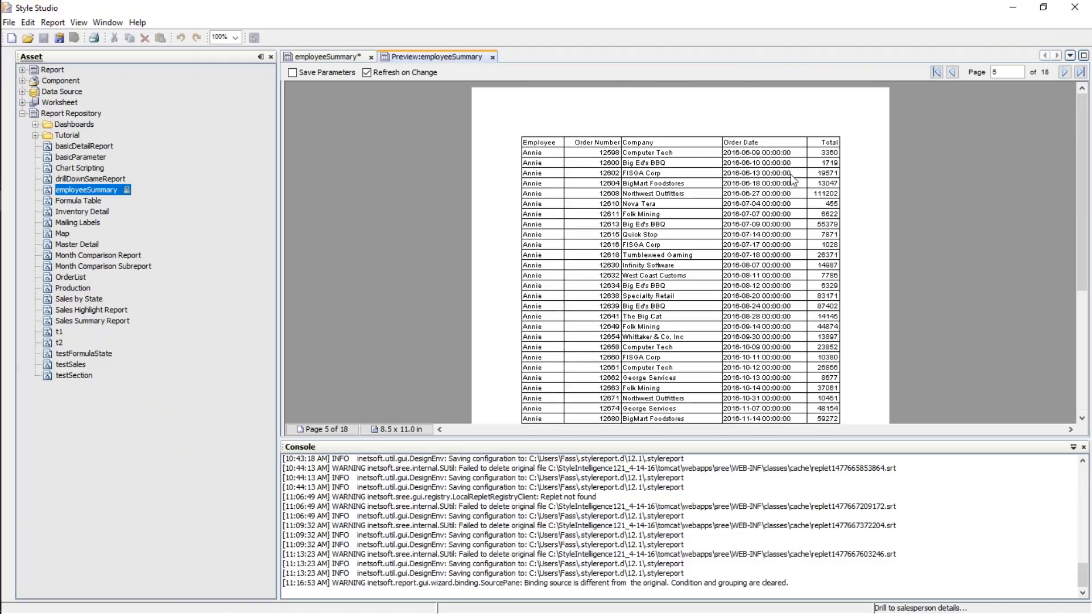
# Step: Add a condition to the table in the report design: Employee is equal to the variable salesperson
pyautogui.click(325, 56)
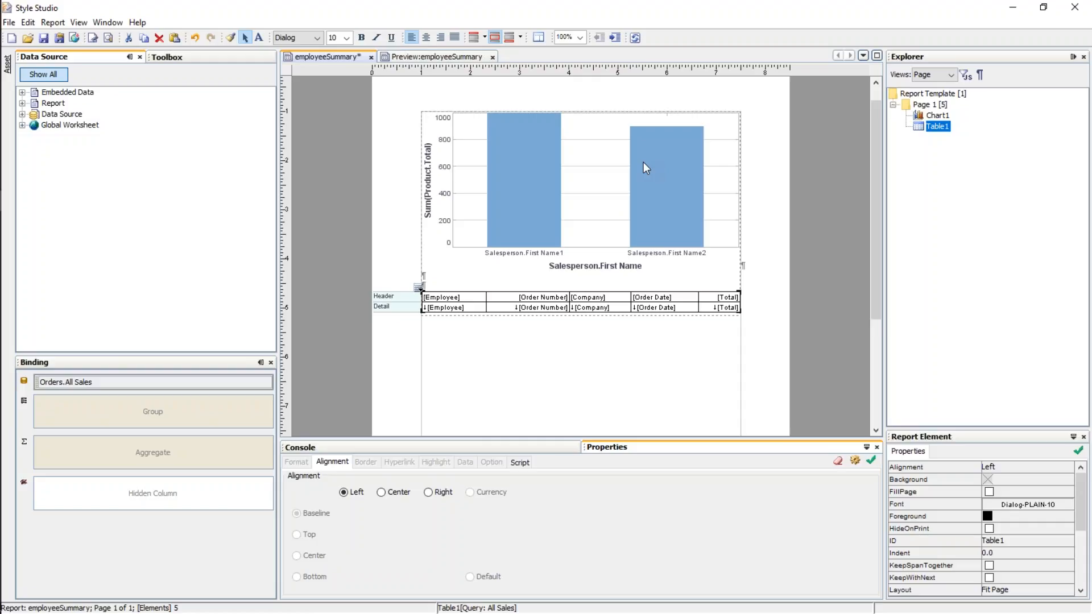
pyautogui.moveTo(591, 308)
pyautogui.click(533, 299)
pyautogui.rightClick(533, 300)
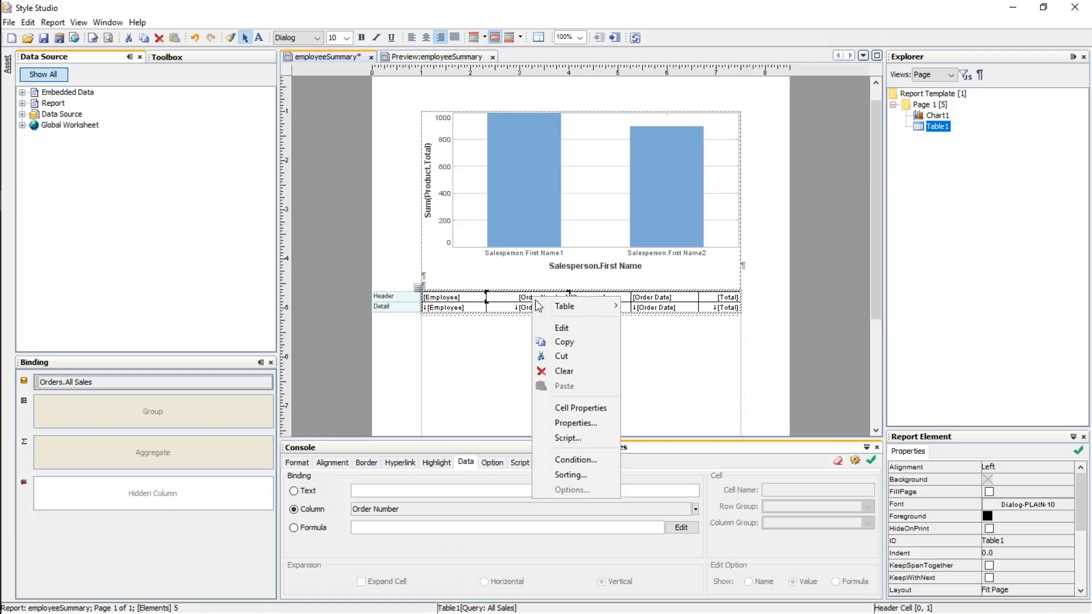
pyautogui.click(602, 462)
pyautogui.click(392, 197)
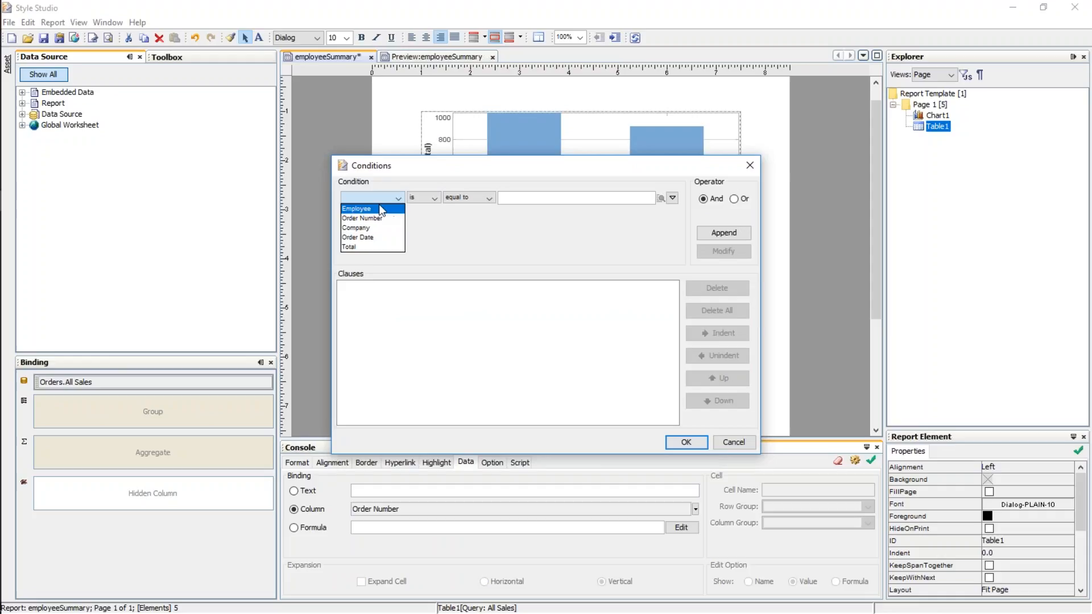
pyautogui.click(380, 210)
pyautogui.click(672, 198)
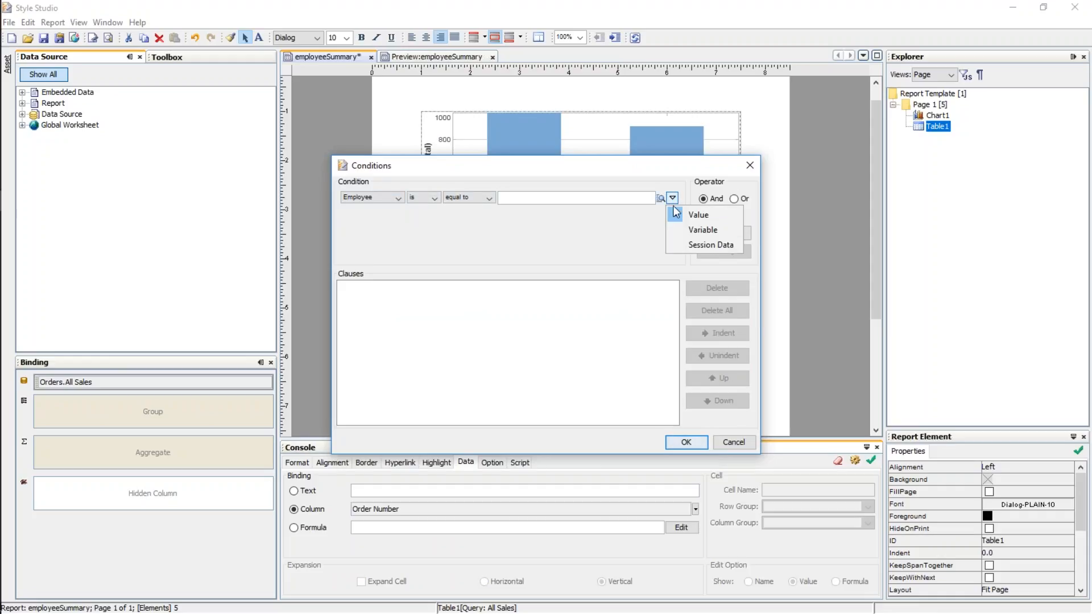
pyautogui.click(704, 230)
pyautogui.write('salesperson')
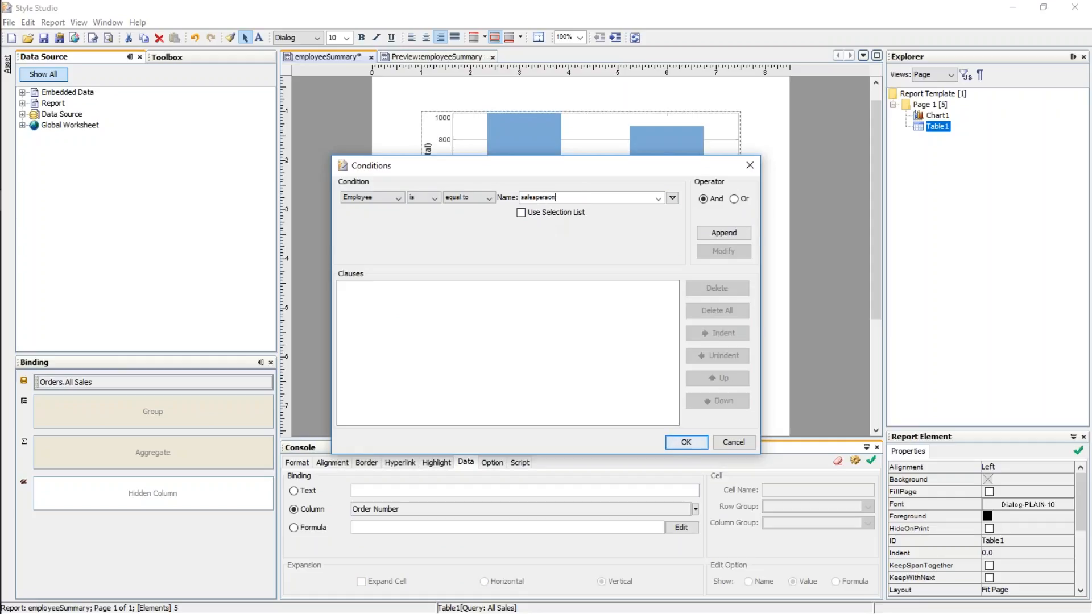
pyautogui.click(723, 233)
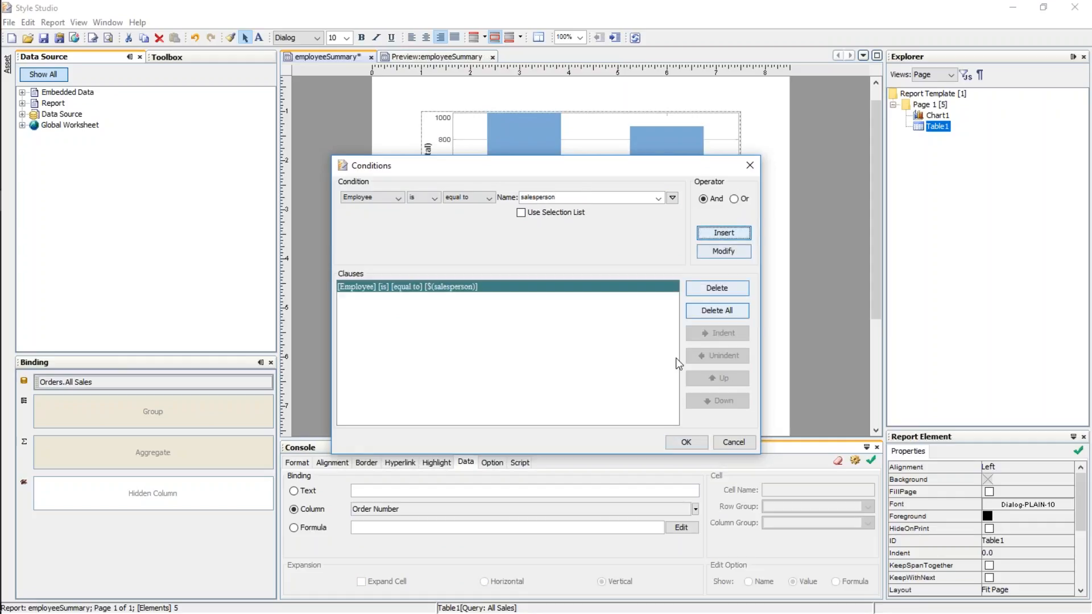
pyautogui.click(687, 441)
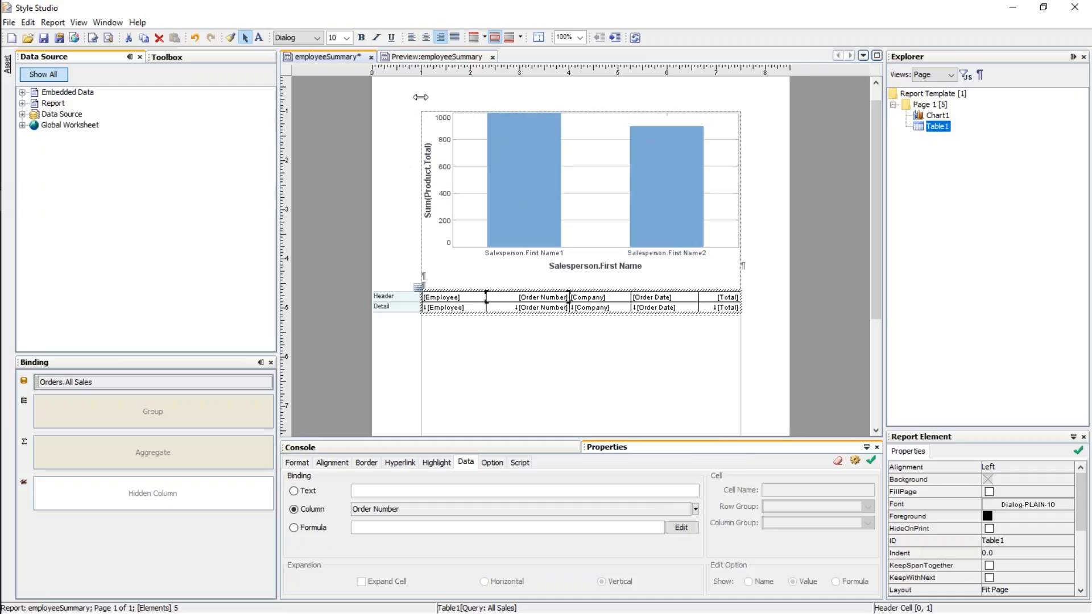
# Step: Close the old preview, preview the report again and dismiss the salesperson parameter prompt
pyautogui.click(493, 57)
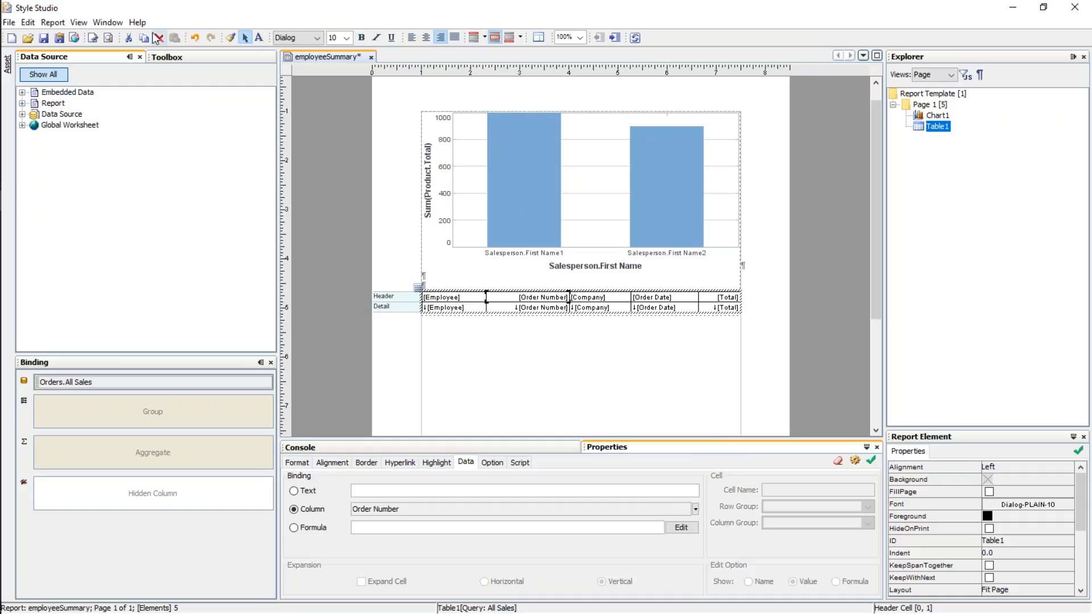
pyautogui.click(108, 39)
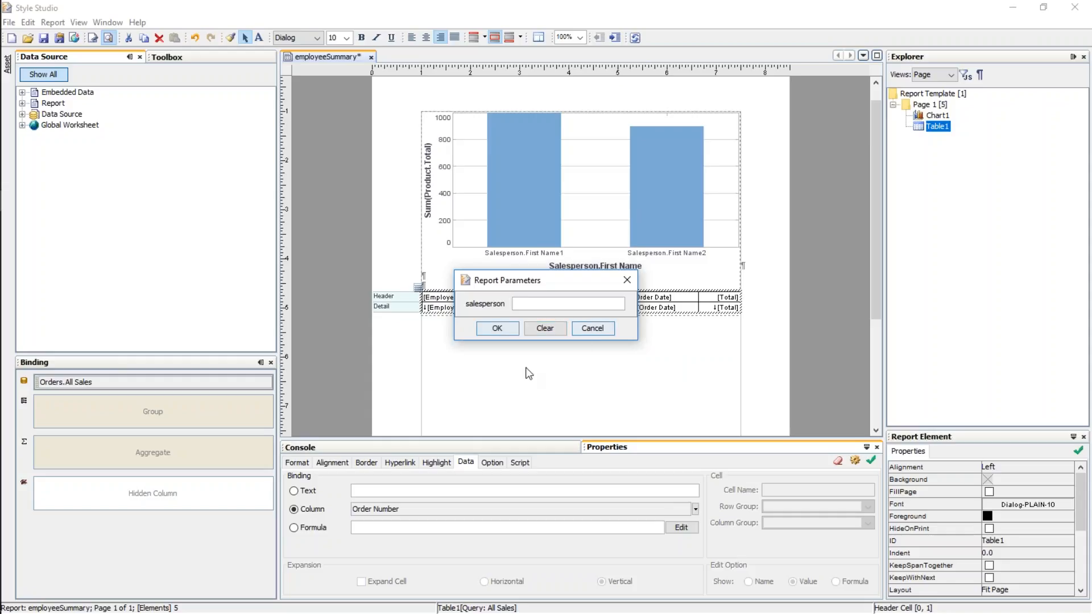
pyautogui.click(626, 279)
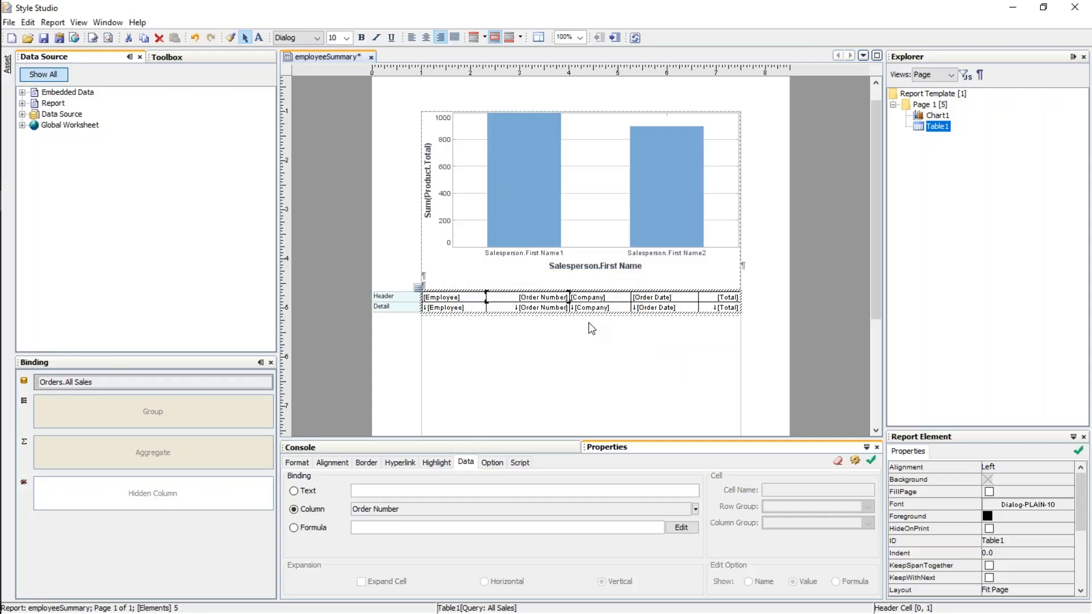
# Step: Disable user prompting for the salesperson parameter in the report's parameter definition
pyautogui.click(53, 23)
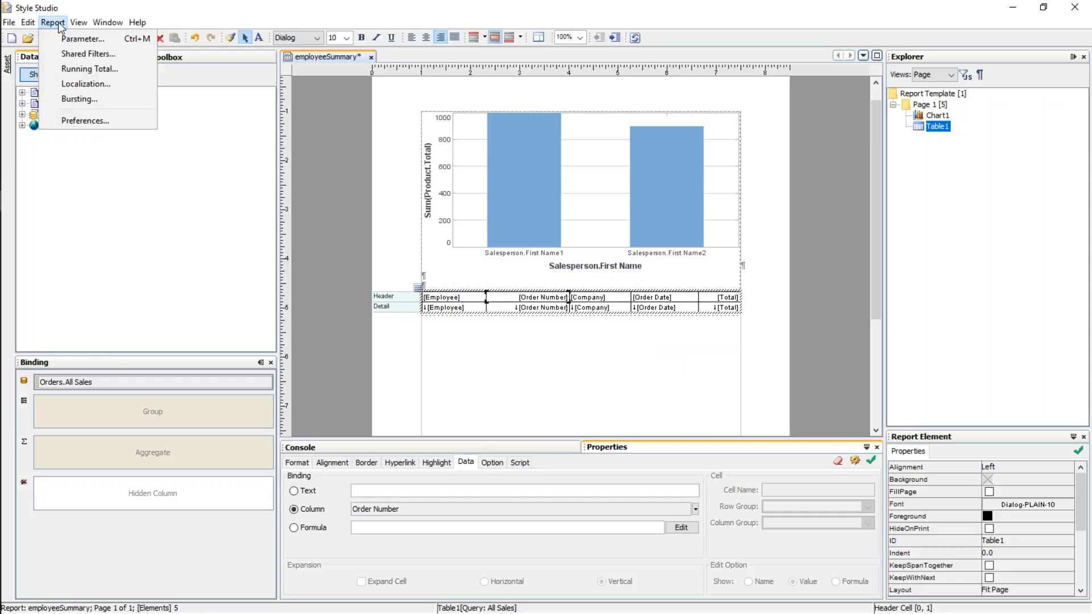
pyautogui.click(85, 40)
pyautogui.click(456, 215)
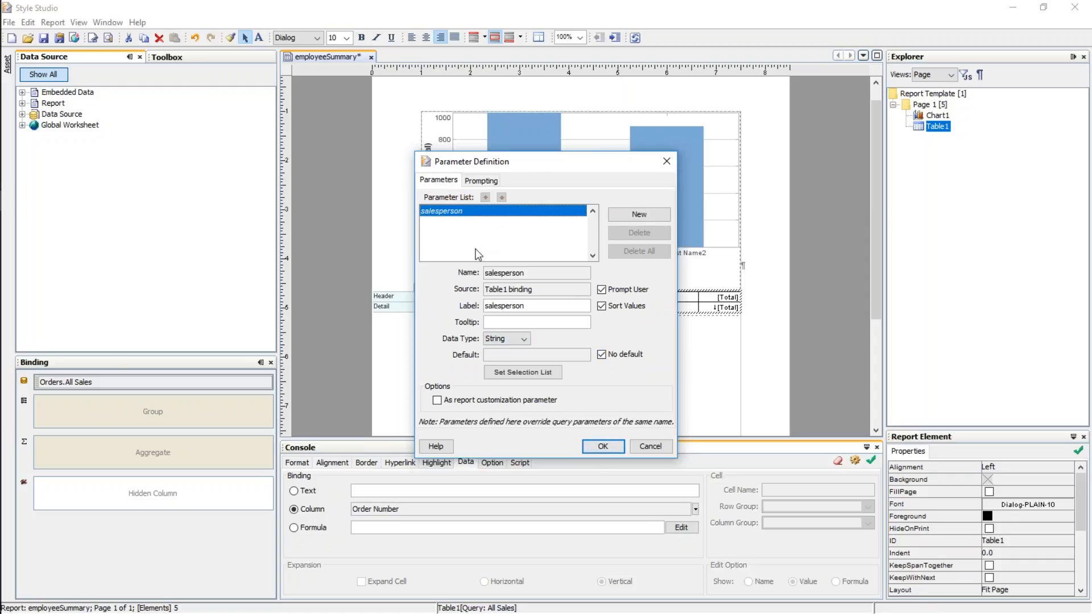
pyautogui.click(602, 289)
pyautogui.click(610, 452)
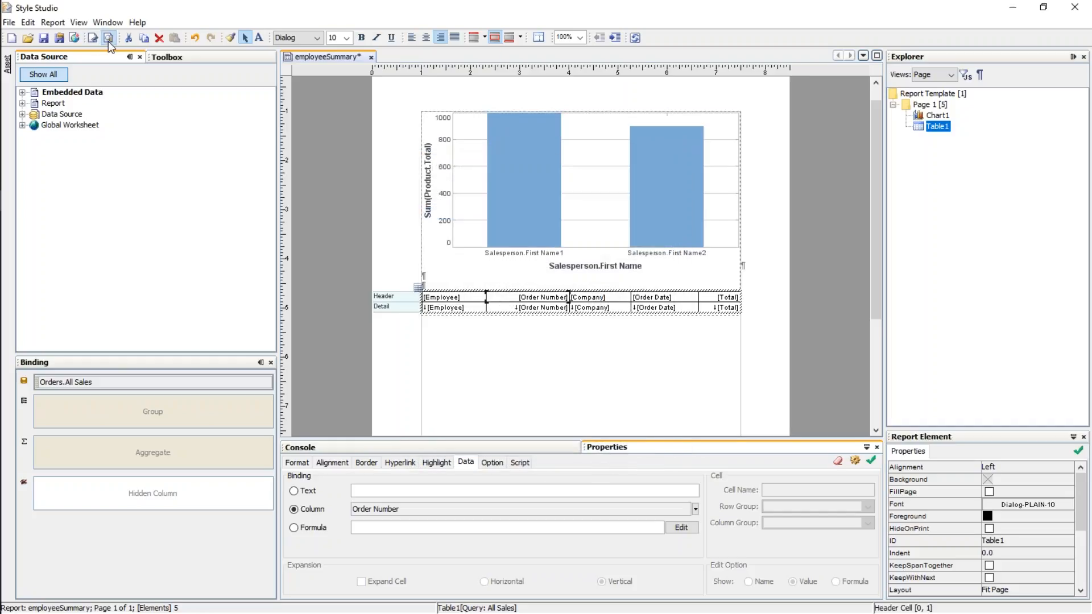
# Step: Preview the report without the parameter prompt, examine the chart and table rows on page 1, and close the preview
pyautogui.click(108, 38)
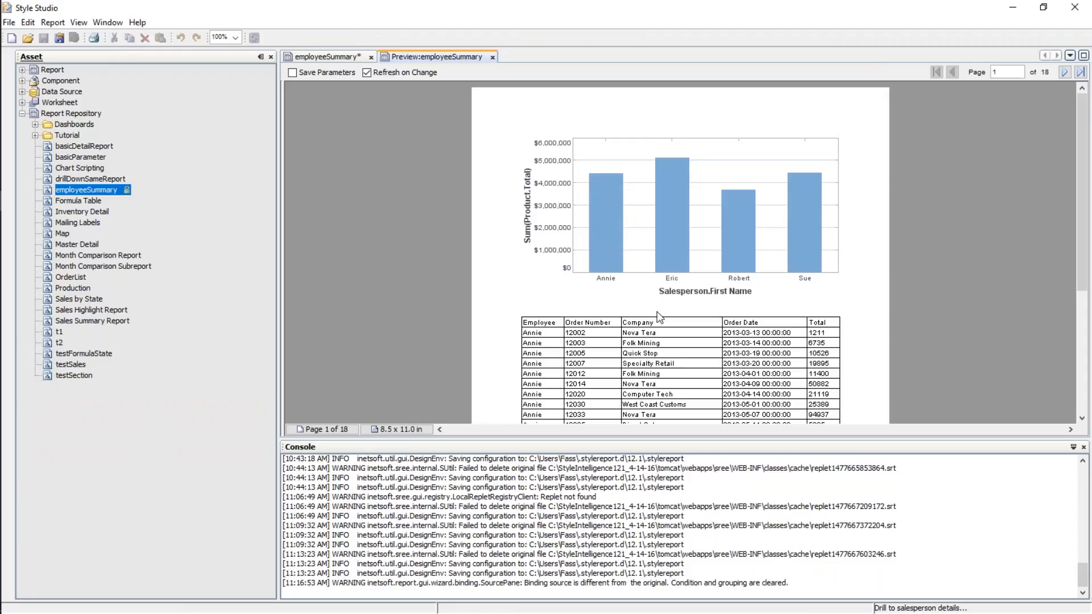
pyautogui.scroll(-3, 555, 300)
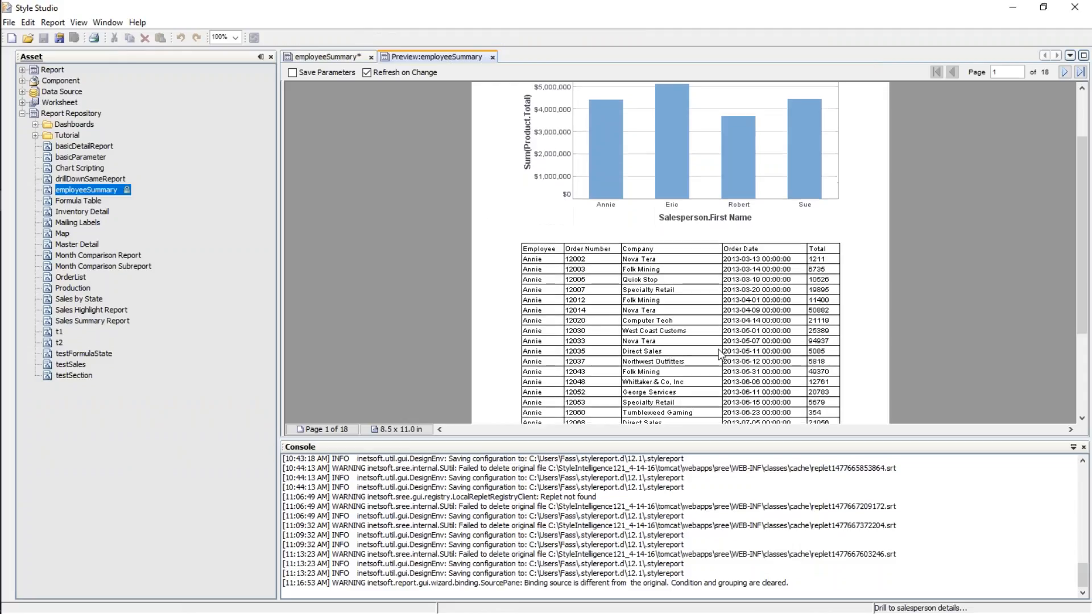
pyautogui.scroll(-5, 688, 340)
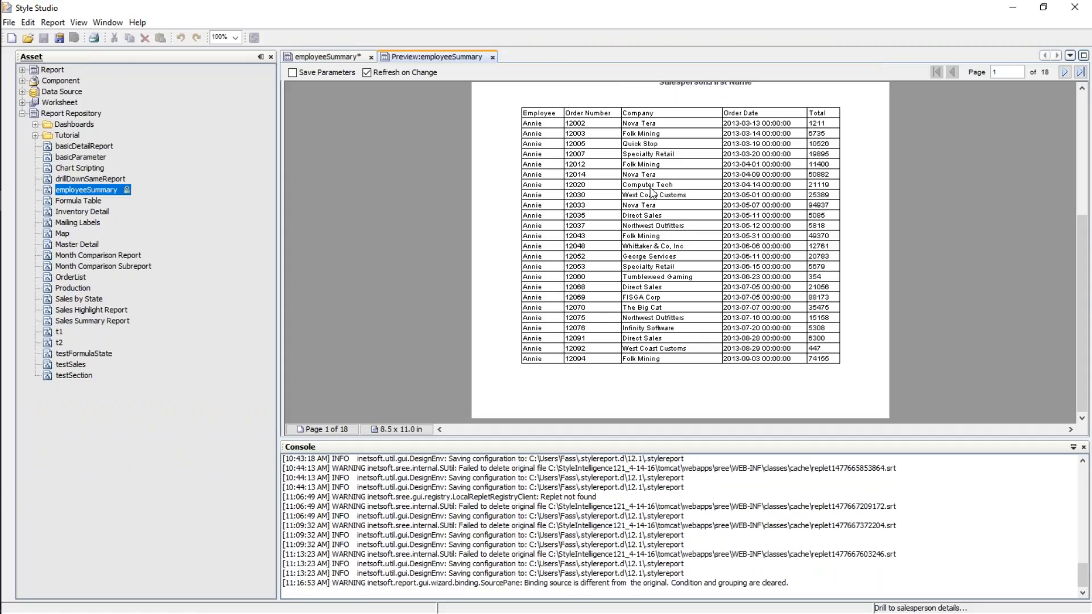
pyautogui.scroll(3, 619, 238)
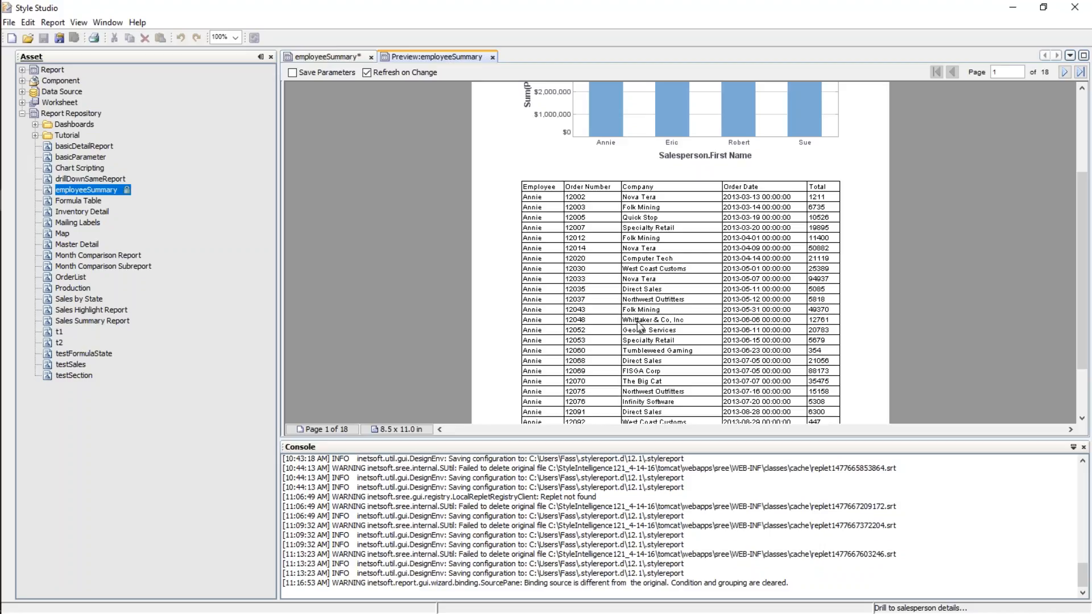
pyautogui.scroll(3, 696, 290)
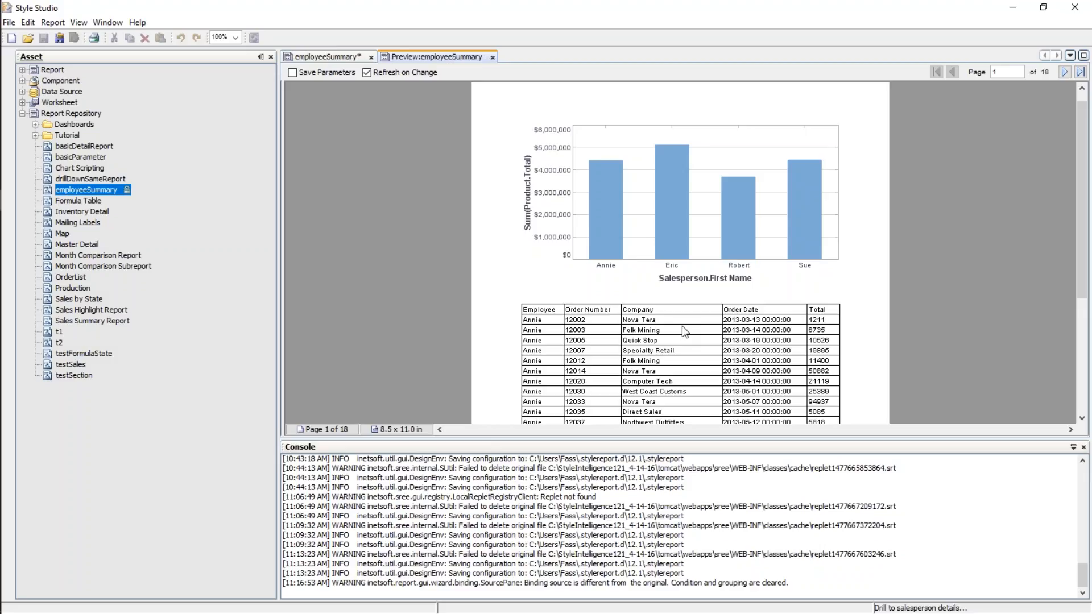
pyautogui.scroll(-3, 698, 317)
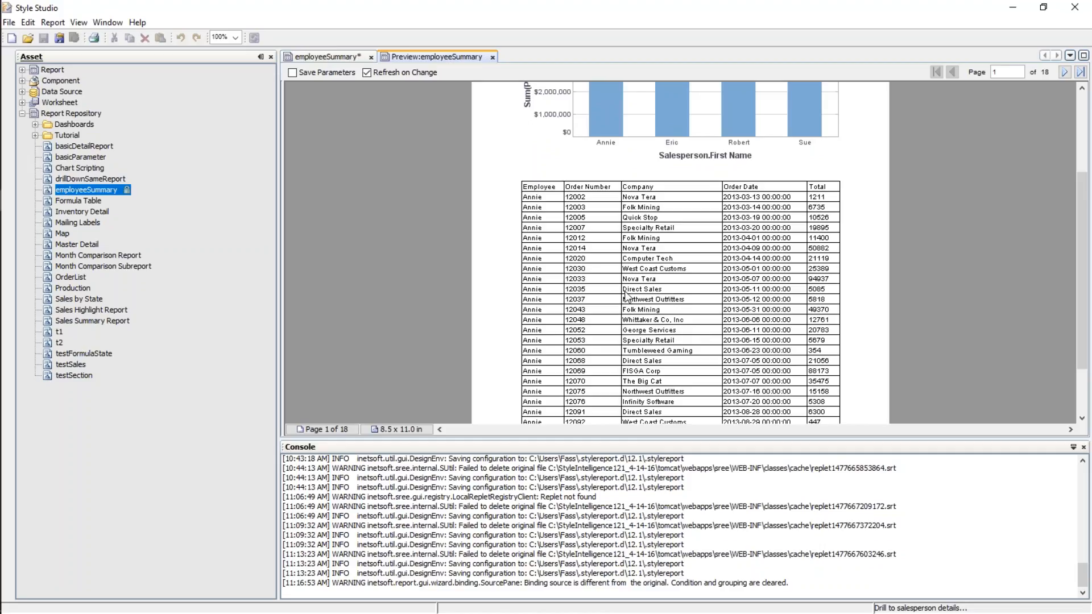
pyautogui.click(493, 57)
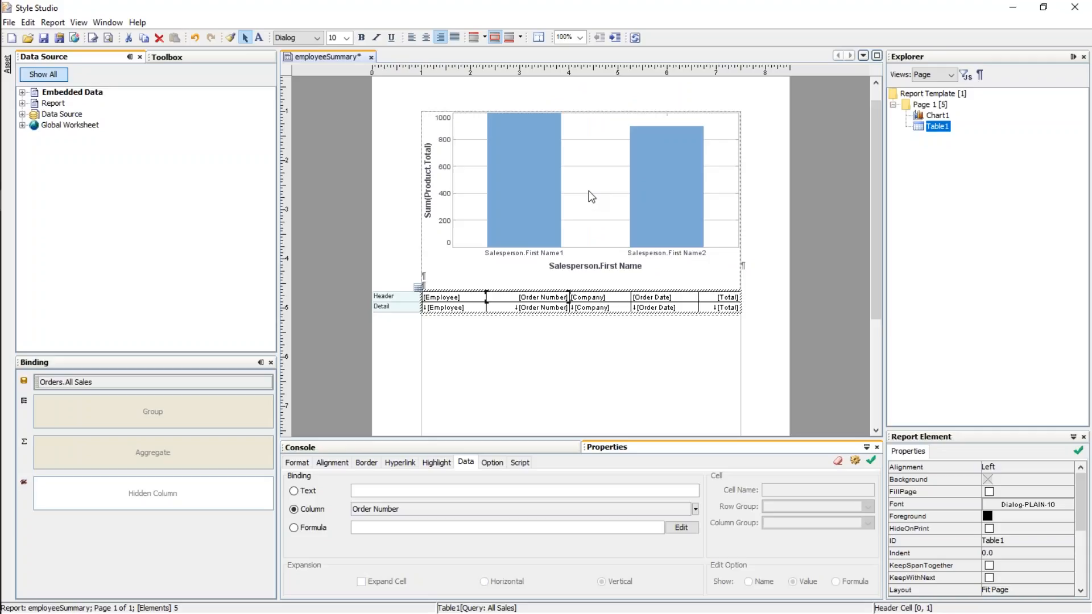
# Step: Change the chart's hyperlink target to the employeeSummary report so that it drills into the same report
pyautogui.click(334, 57)
pyautogui.click(520, 171)
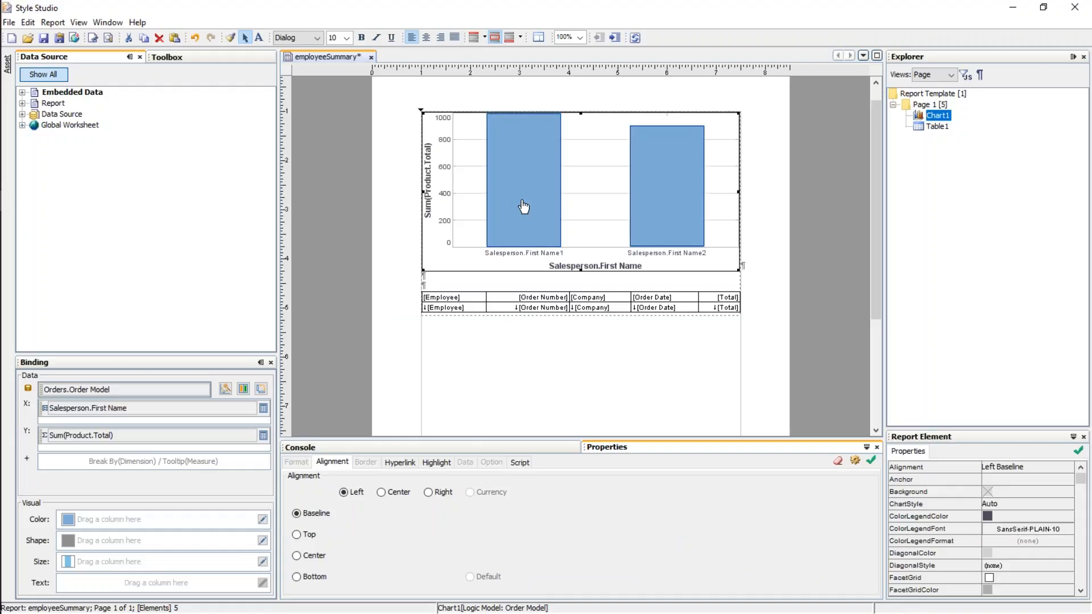
pyautogui.click(407, 464)
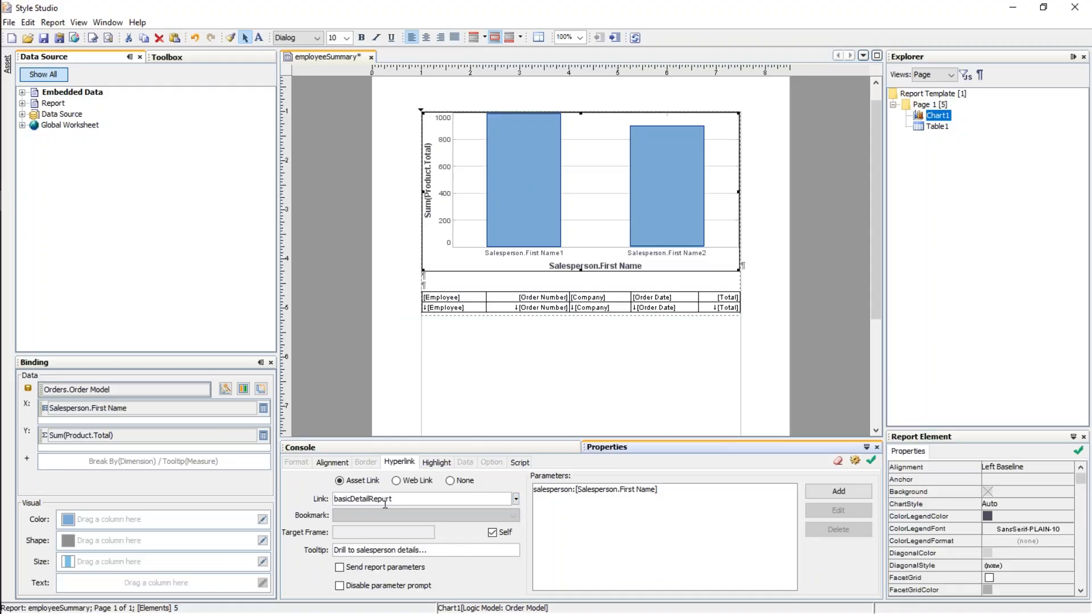
pyautogui.click(515, 499)
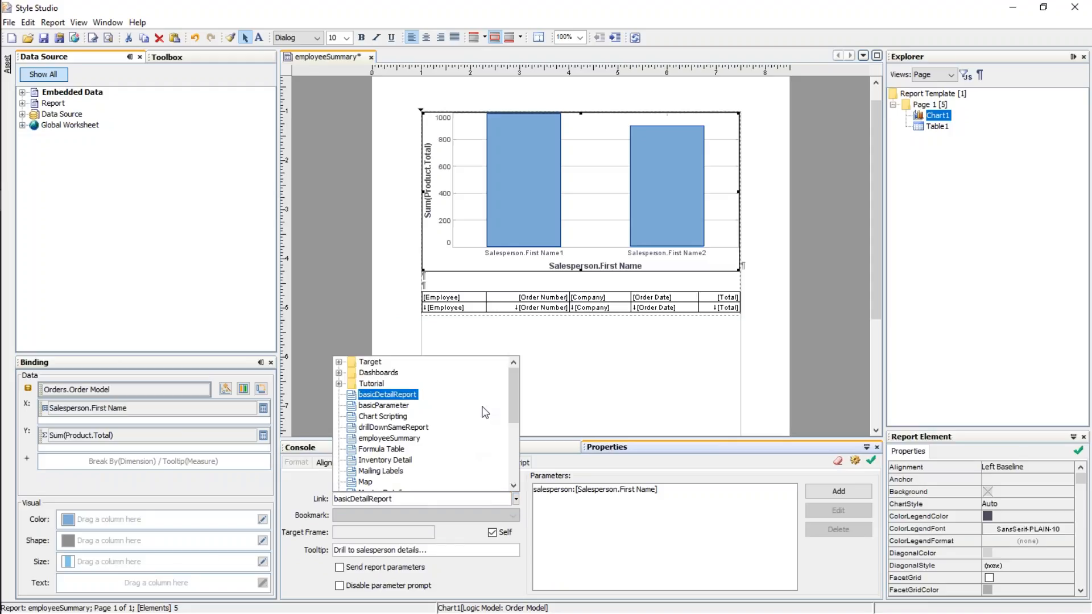
pyautogui.click(396, 439)
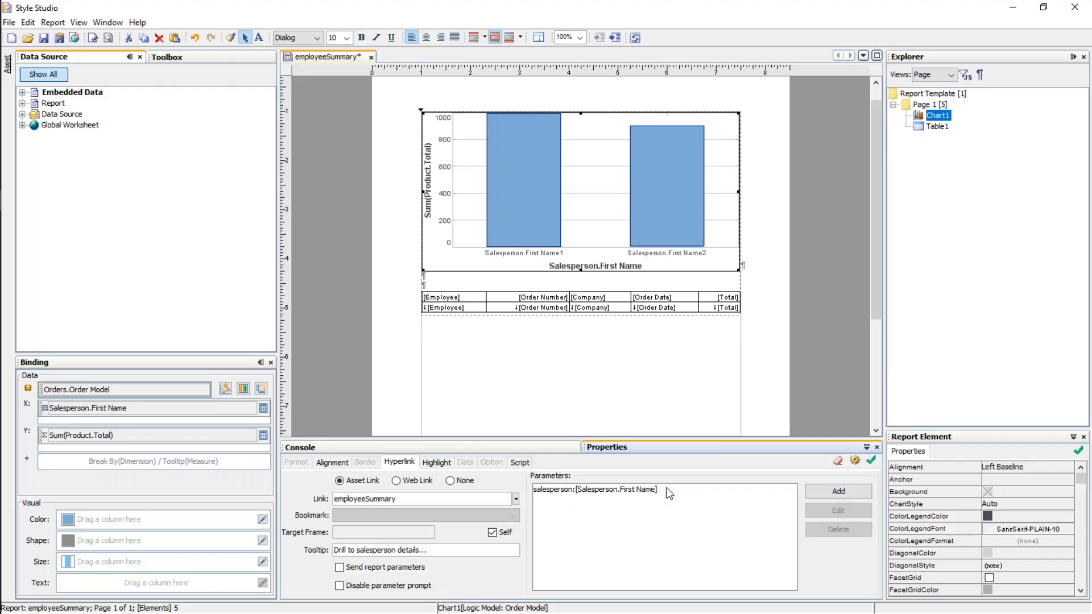
pyautogui.click(824, 492)
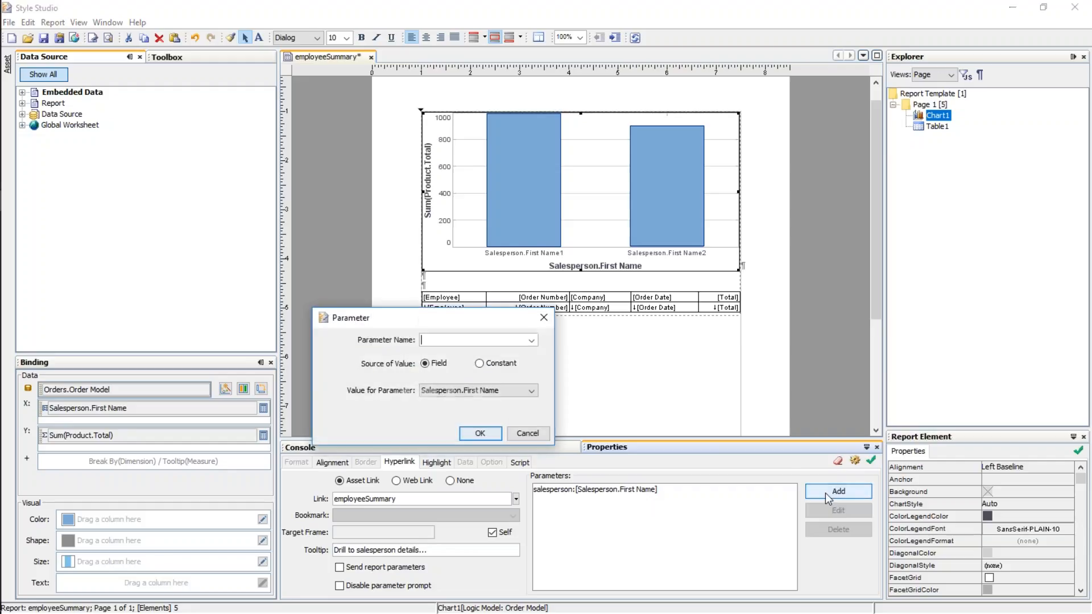
pyautogui.click(532, 340)
pyautogui.click(531, 340)
pyautogui.click(532, 340)
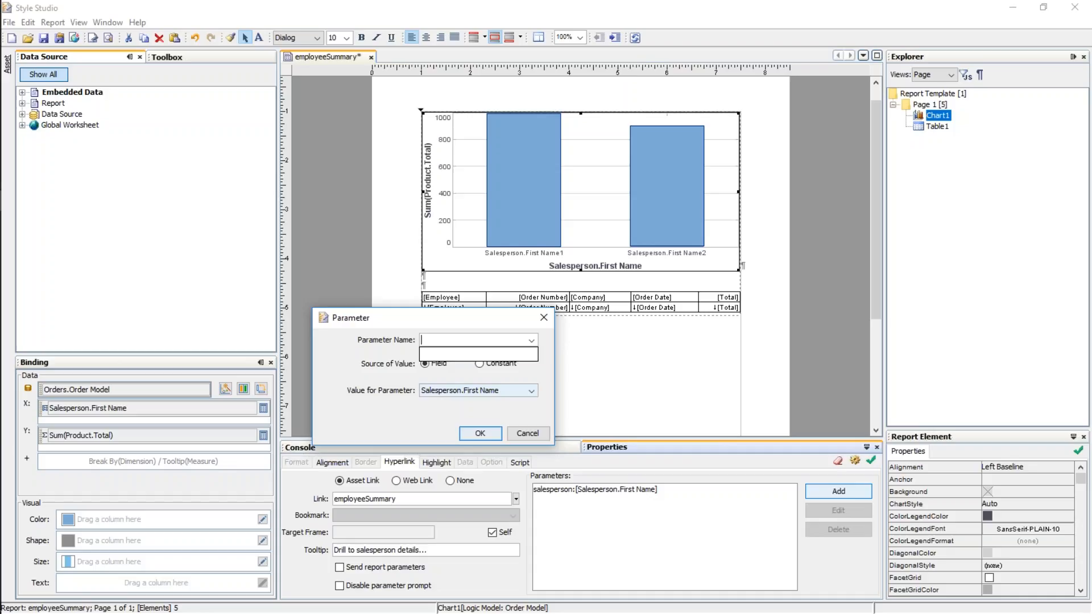
pyautogui.click(544, 318)
# Step: Save the report and bring up the chart's hyperlink settings again
pyautogui.click(45, 39)
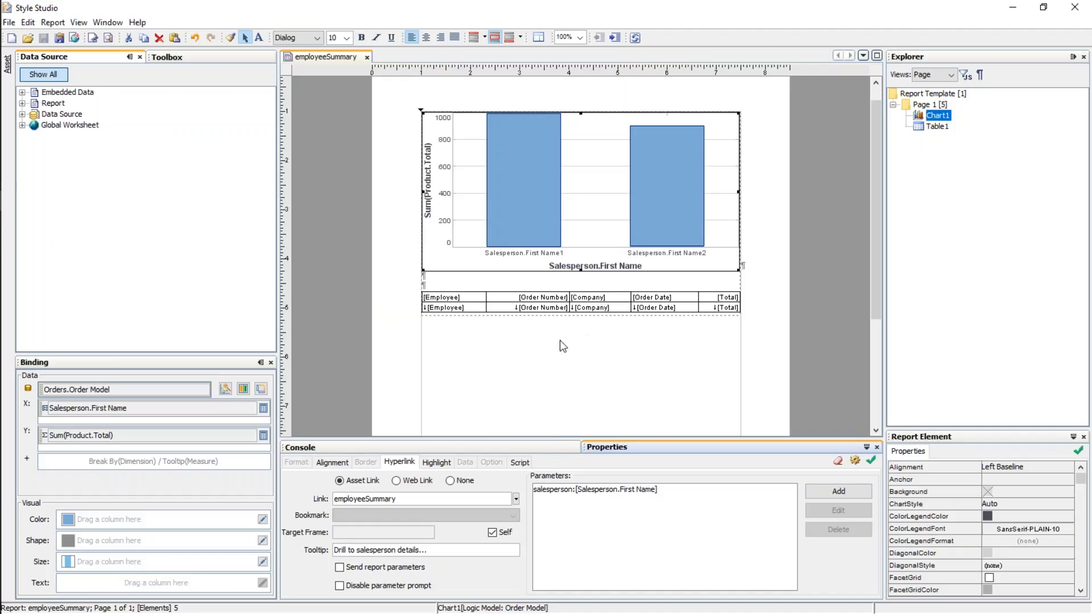
pyautogui.click(594, 301)
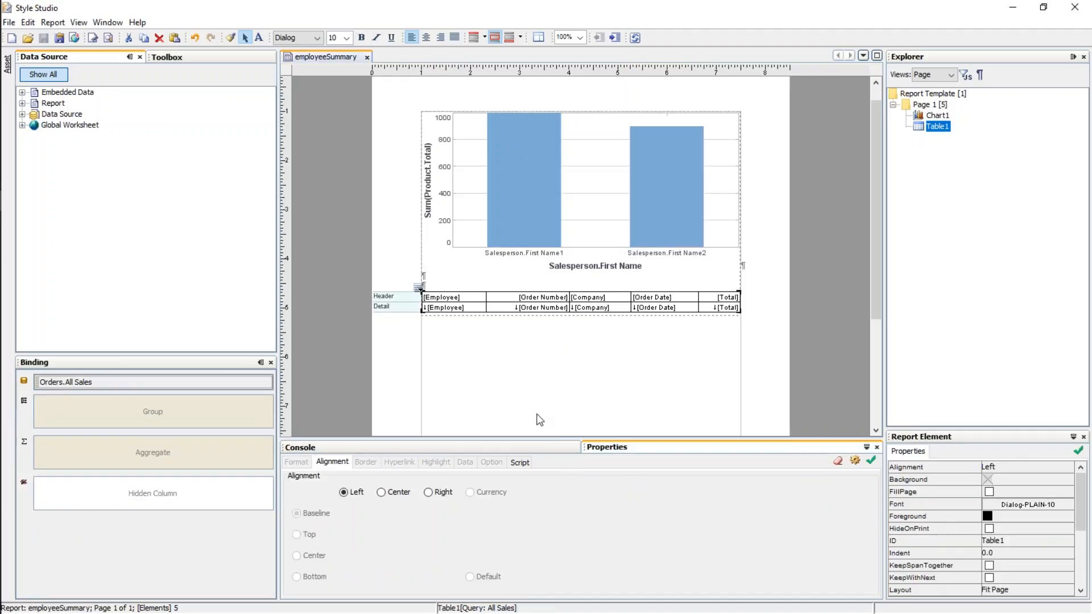
pyautogui.click(534, 189)
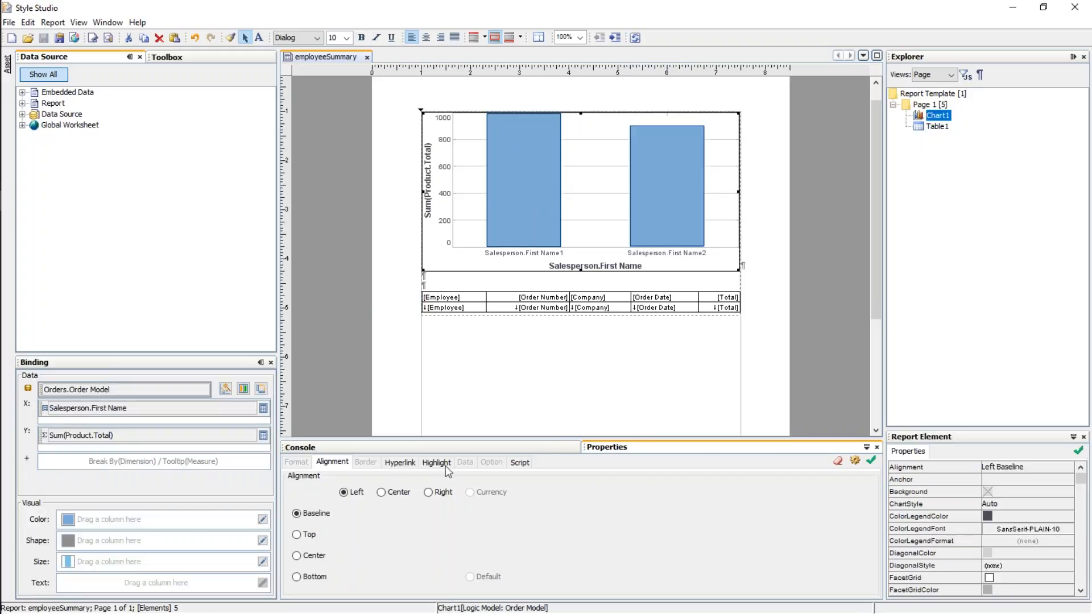
pyautogui.click(411, 461)
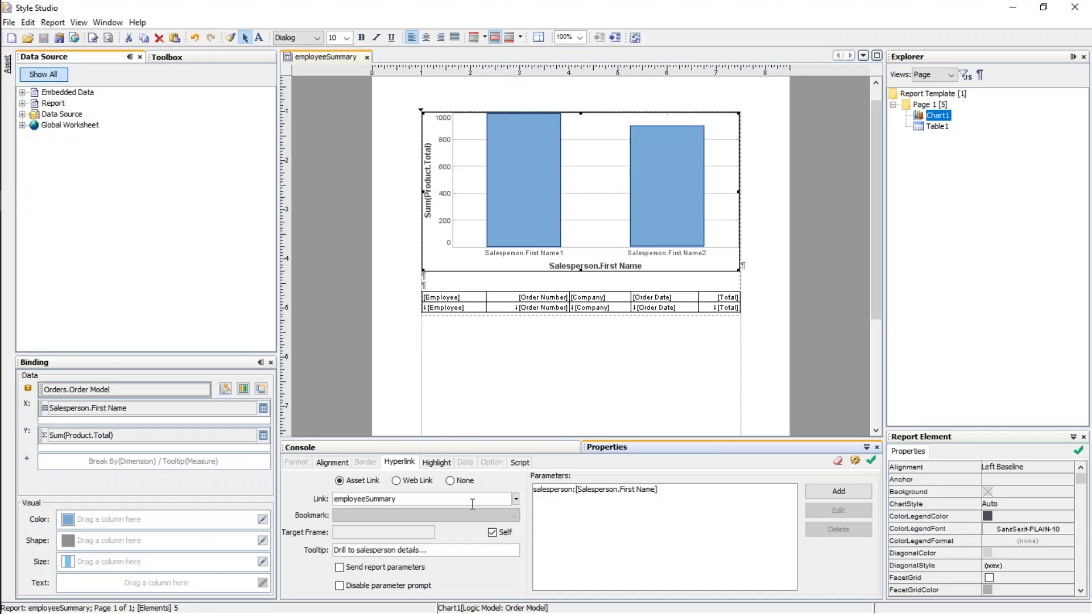
# Step: Add a hyperlink parameter named salesperson to the chart, taking its value from the Salesperson.First Name field
pyautogui.click(838, 491)
pyautogui.click(532, 340)
pyautogui.click(532, 341)
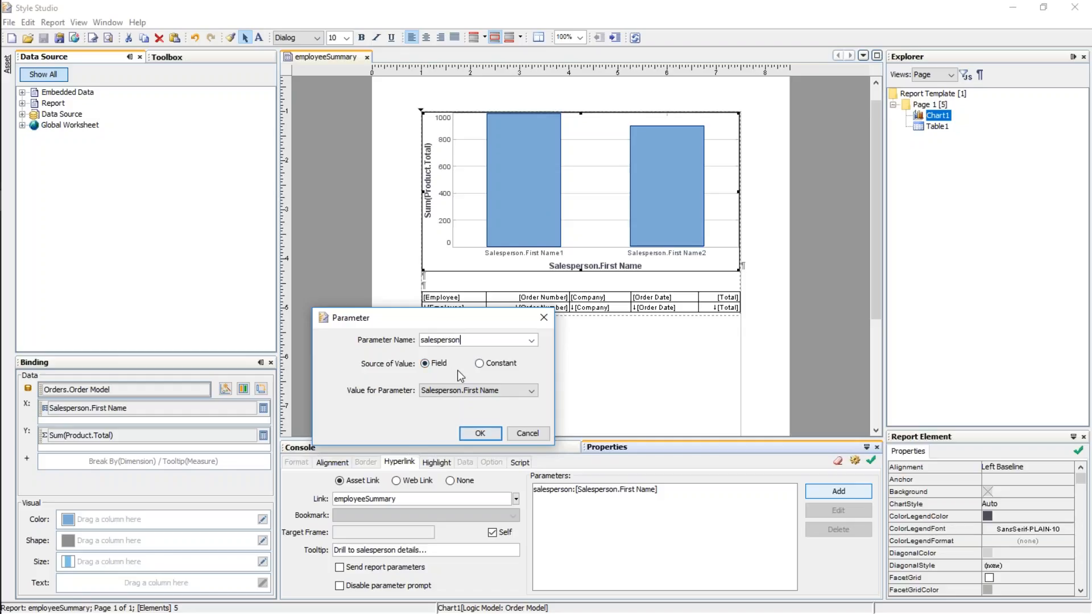
pyautogui.click(480, 433)
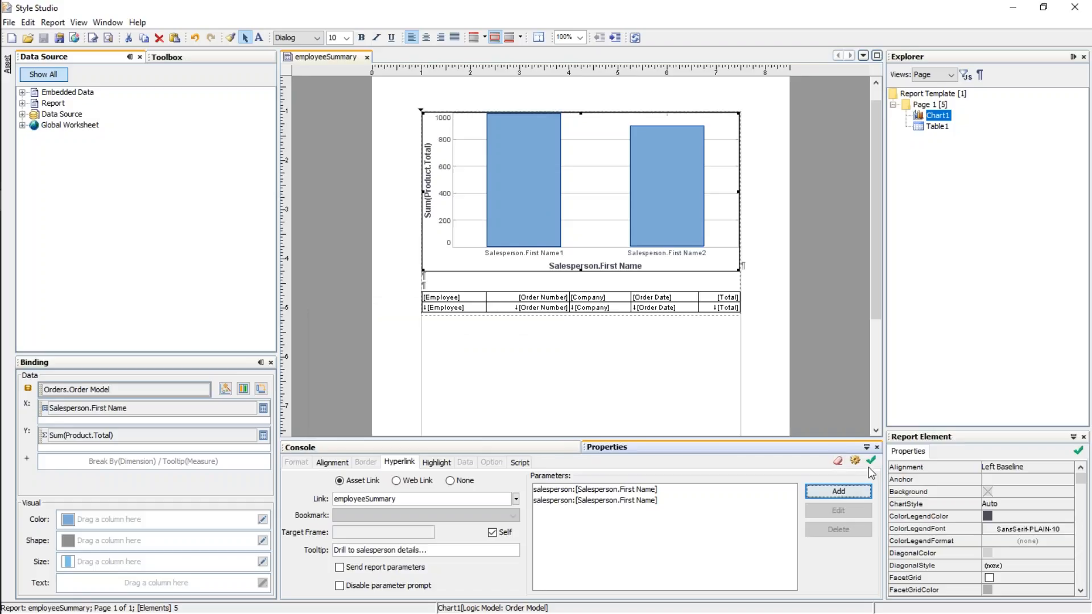
# Step: Delete both existing hyperlink parameters and add a single salesperson parameter with the field Salesperson.First Name as its value
pyautogui.click(634, 490)
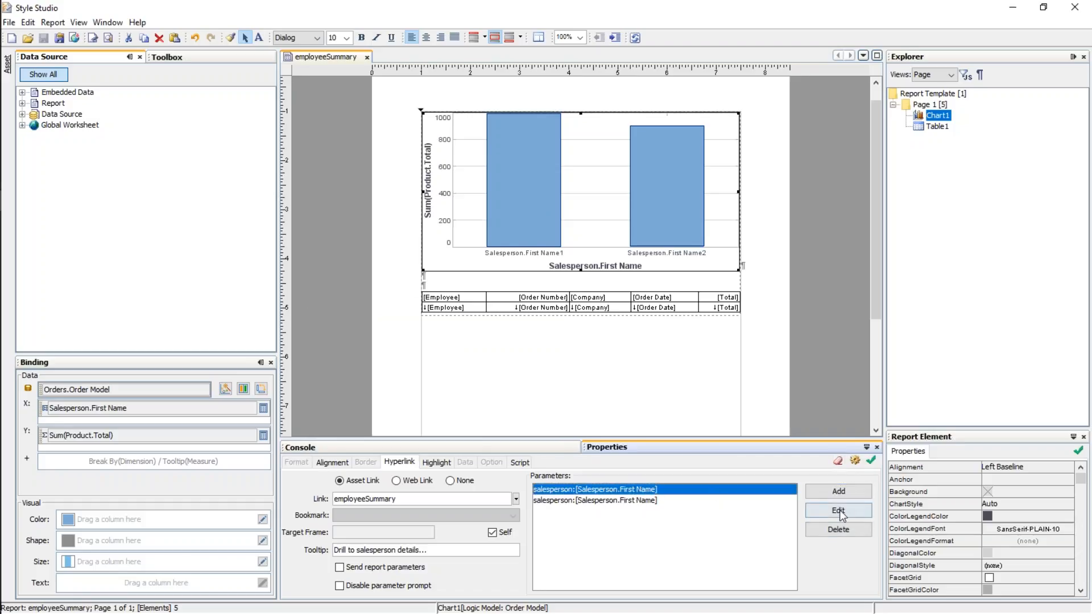
pyautogui.click(838, 529)
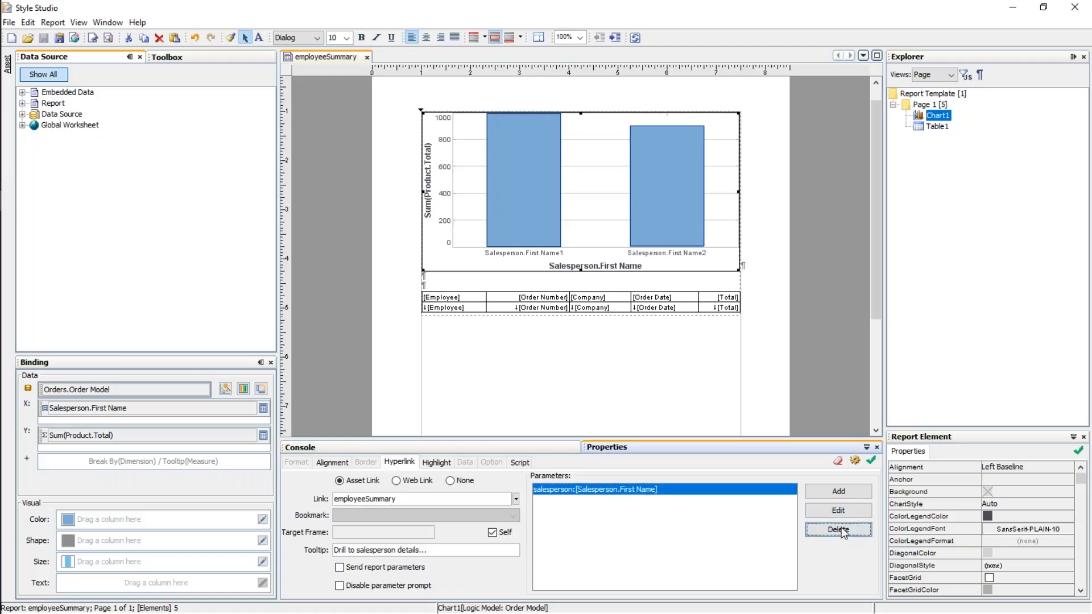
pyautogui.click(838, 529)
pyautogui.click(818, 492)
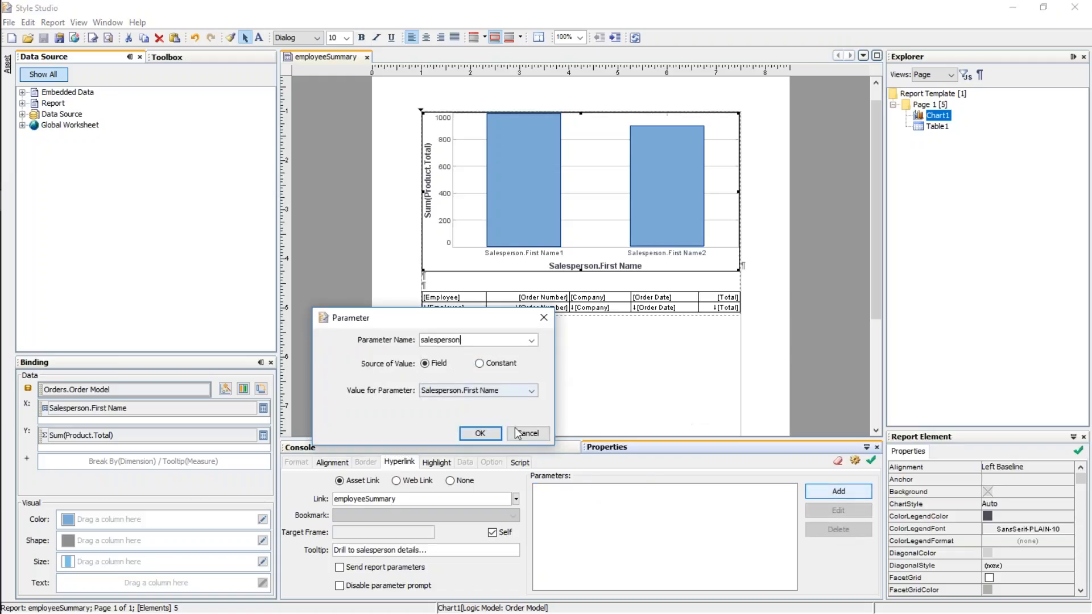
pyautogui.click(479, 434)
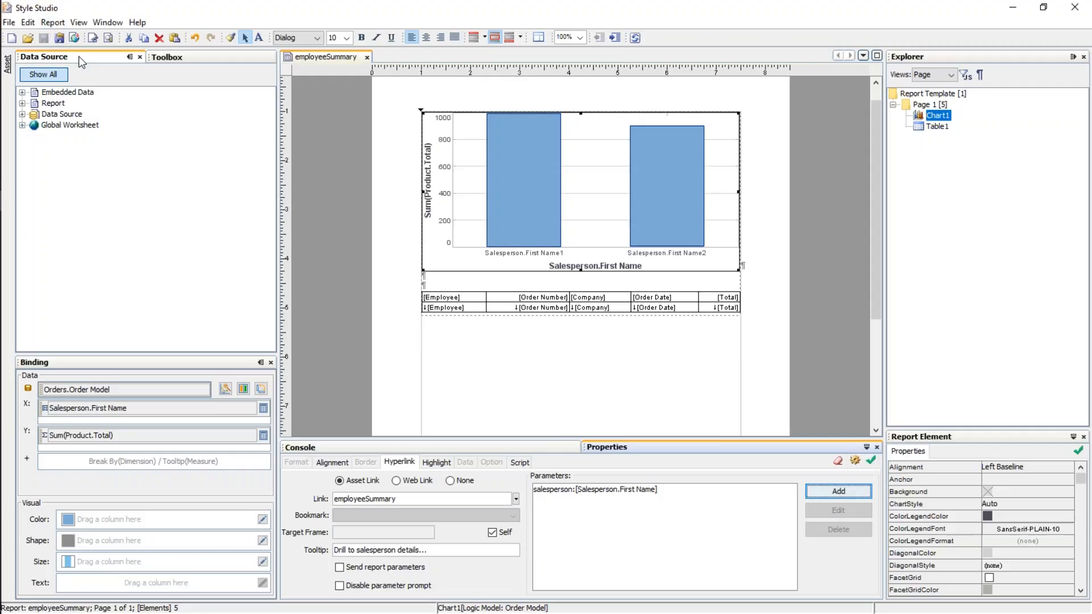
# Step: Insert an extra blank line between the chart and the table, and save the report
pyautogui.click(477, 283)
pyautogui.click(424, 276)
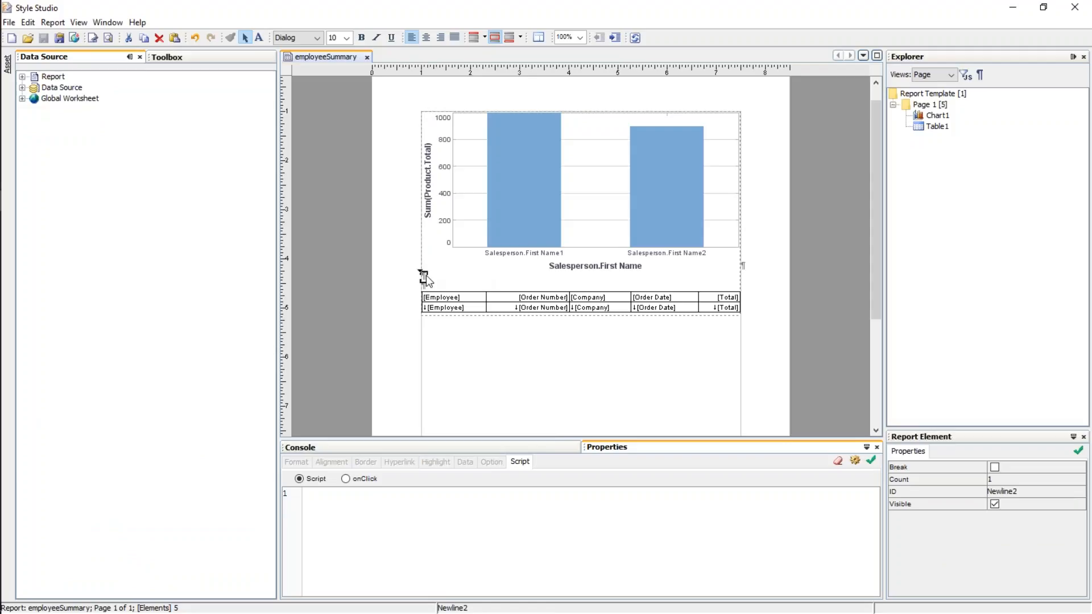
pyautogui.press('Return')
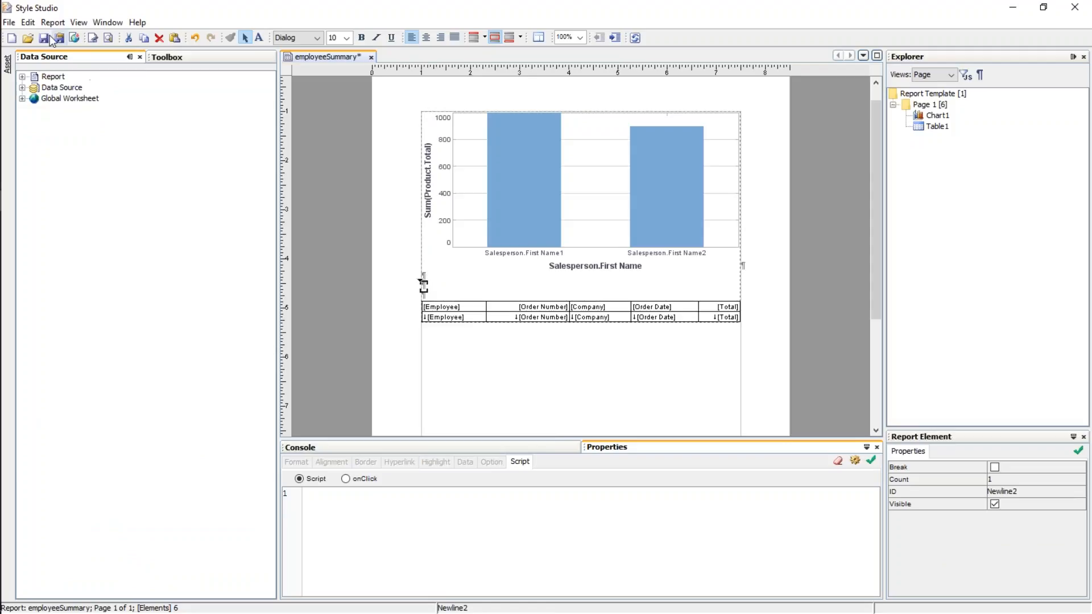
pyautogui.click(44, 38)
# Step: Preview the report and examine the chart and the detail table rows on page 1
pyautogui.click(108, 38)
pyautogui.scroll(-5, 704, 186)
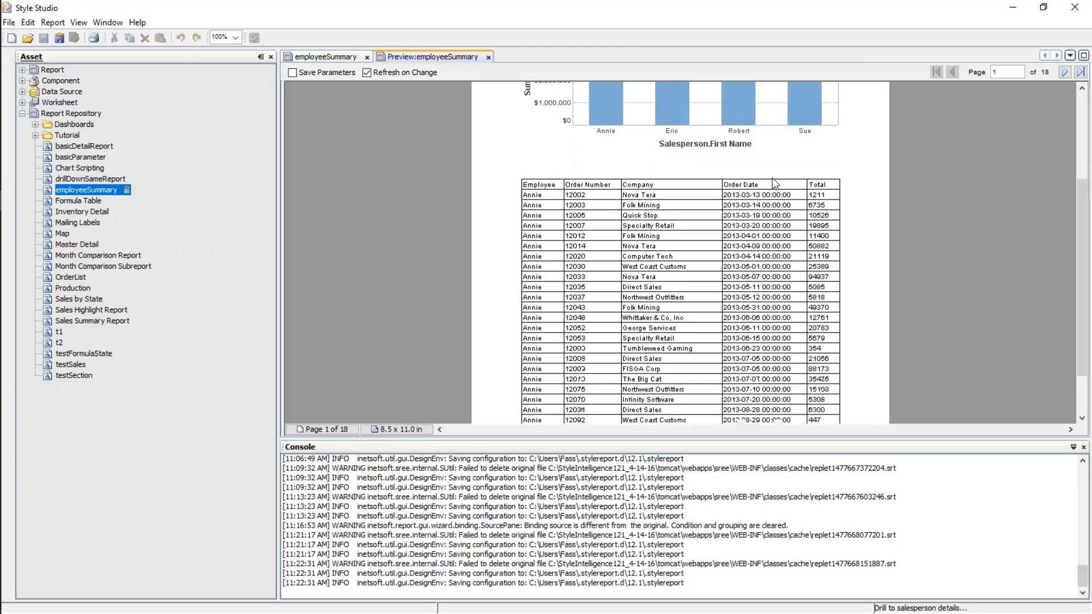
pyautogui.scroll(3, 773, 186)
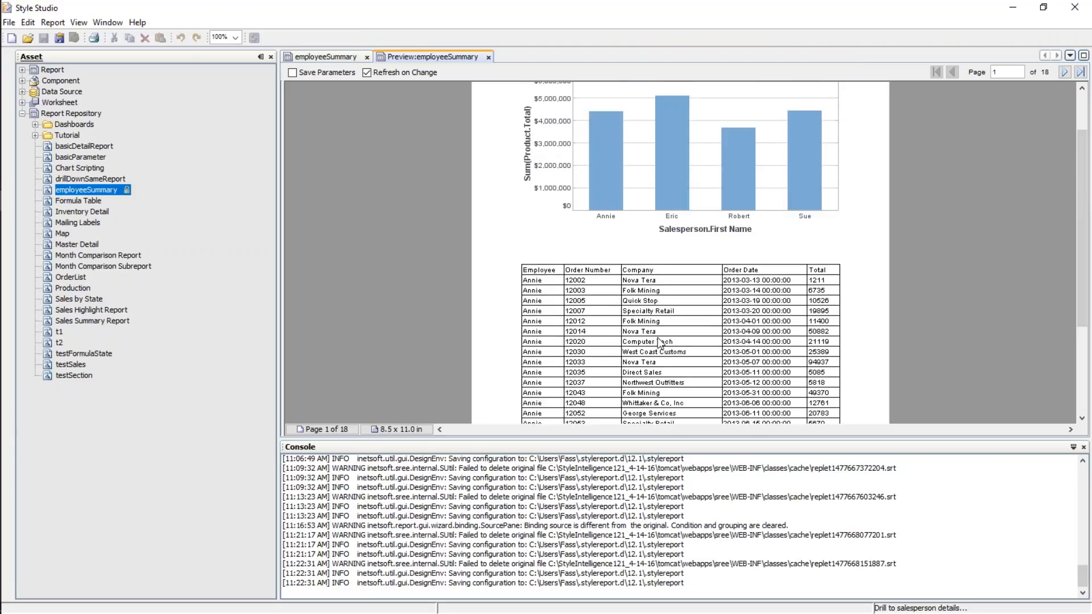
pyautogui.scroll(-2, 682, 319)
pyautogui.scroll(-1, 686, 314)
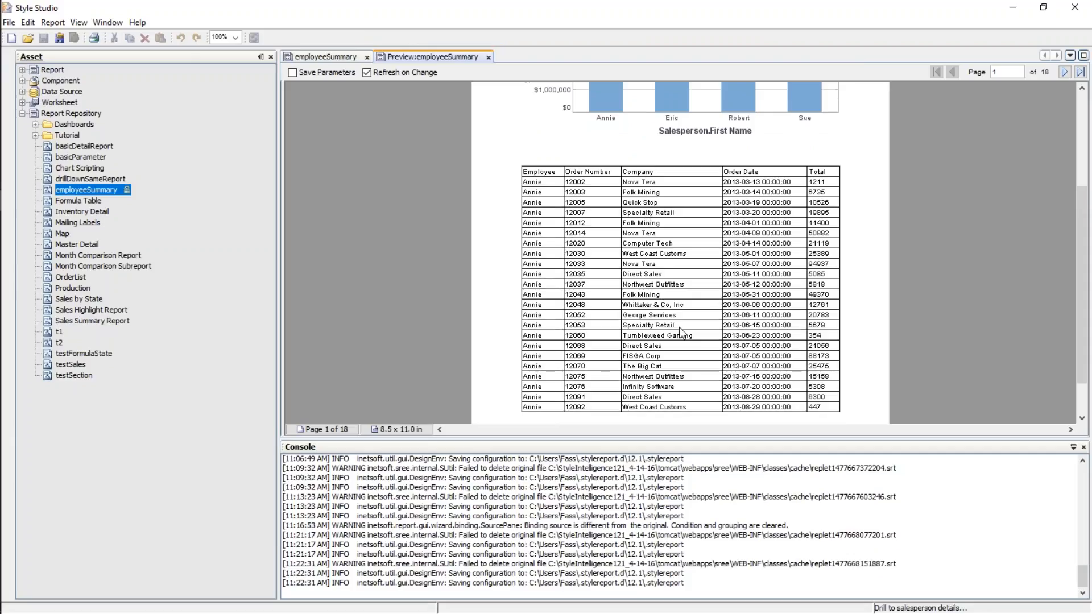
pyautogui.scroll(4, 784, 322)
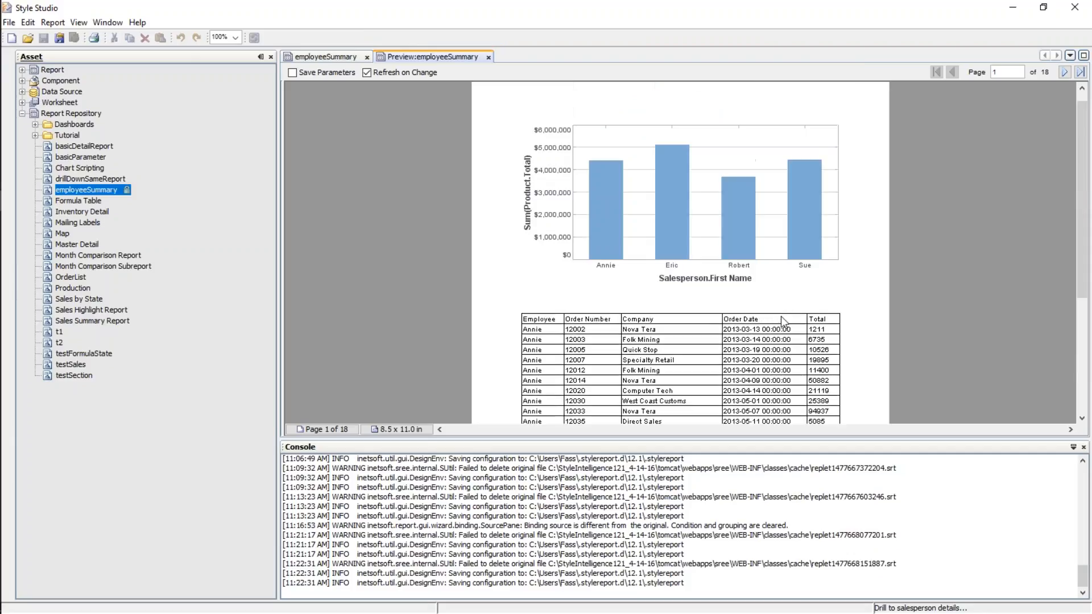
# Step: Drill down on the second salesperson's bar in the preview and examine the filtered detail rows
pyautogui.click(680, 197)
pyautogui.scroll(-4, 691, 222)
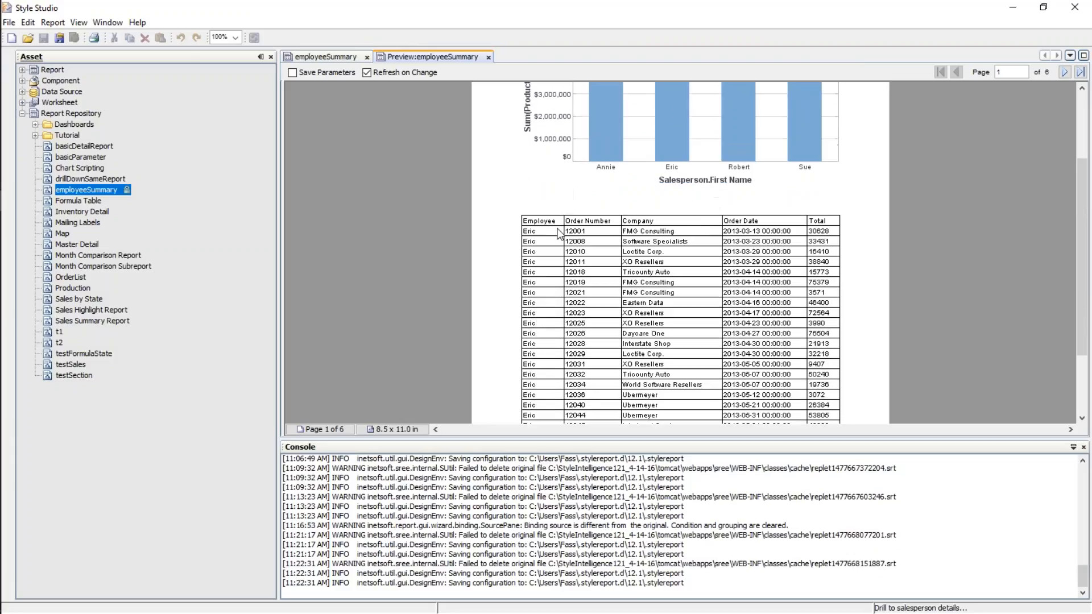
pyautogui.scroll(-4, 667, 277)
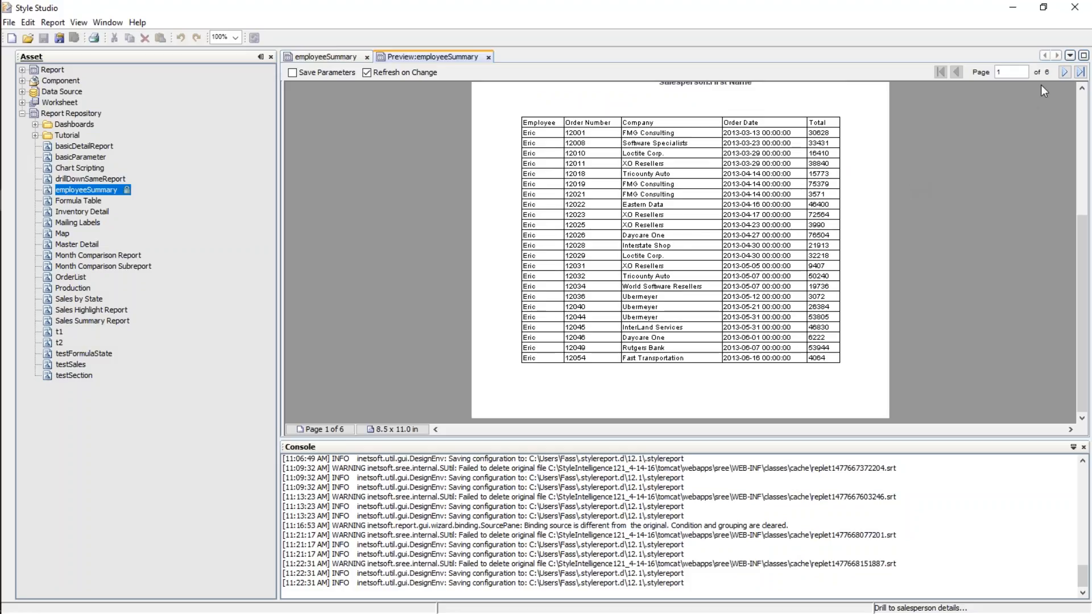
pyautogui.scroll(7, 710, 275)
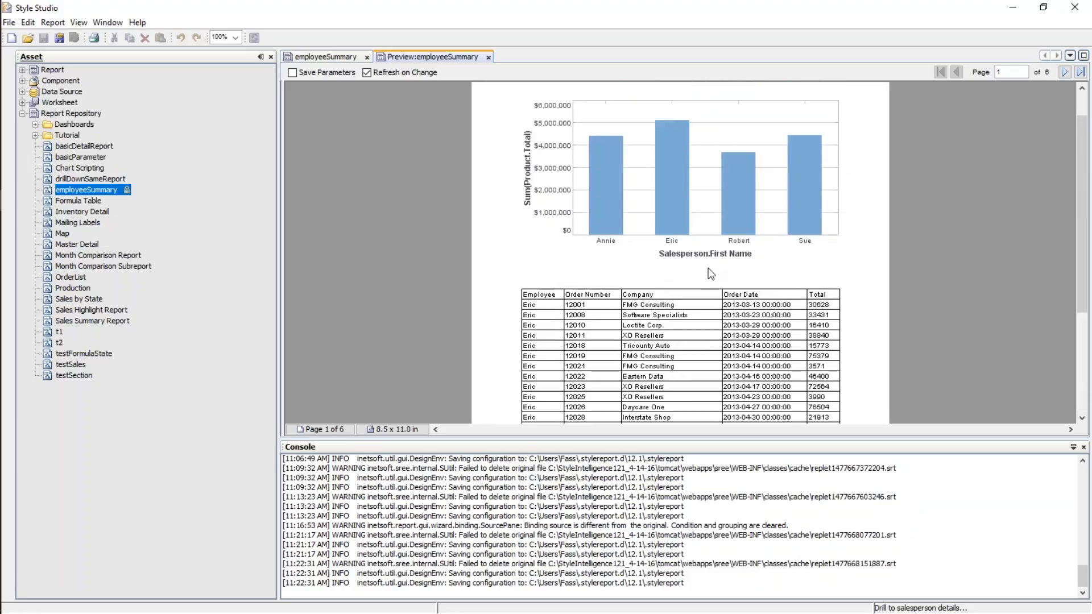
# Step: Drill down on the third salesperson's bar in the preview and check the Employee column of the detail table
pyautogui.click(744, 200)
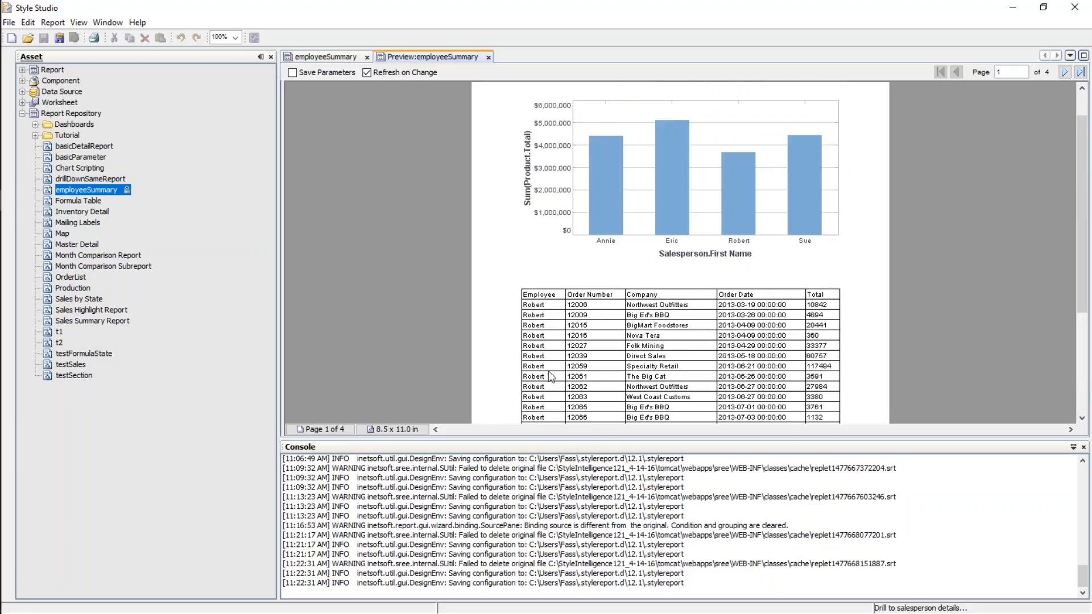
pyautogui.scroll(-5, 626, 307)
pyautogui.scroll(2, 658, 296)
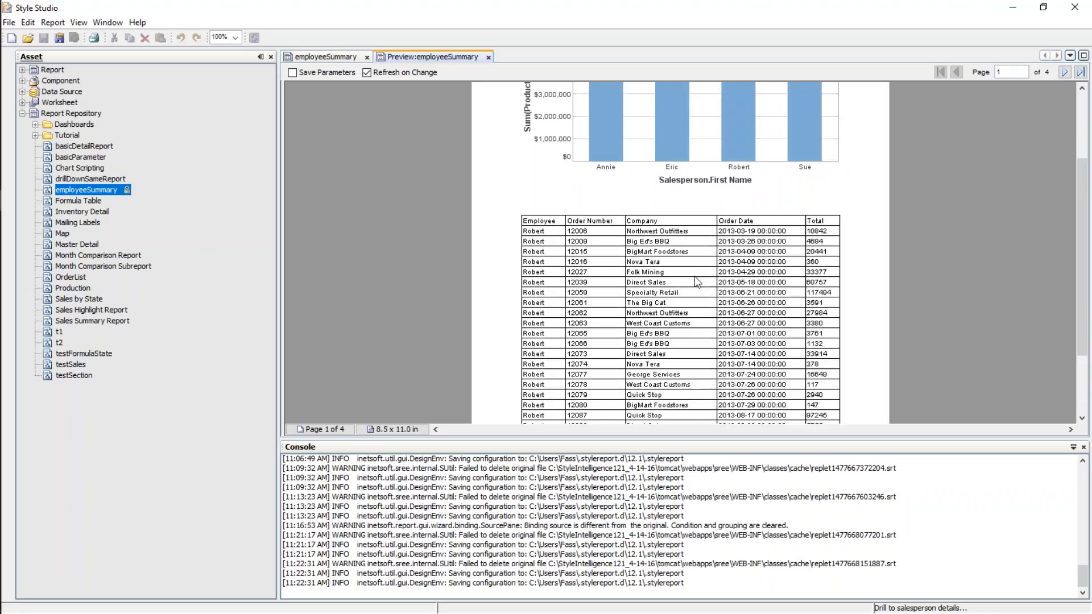
pyautogui.scroll(3, 659, 295)
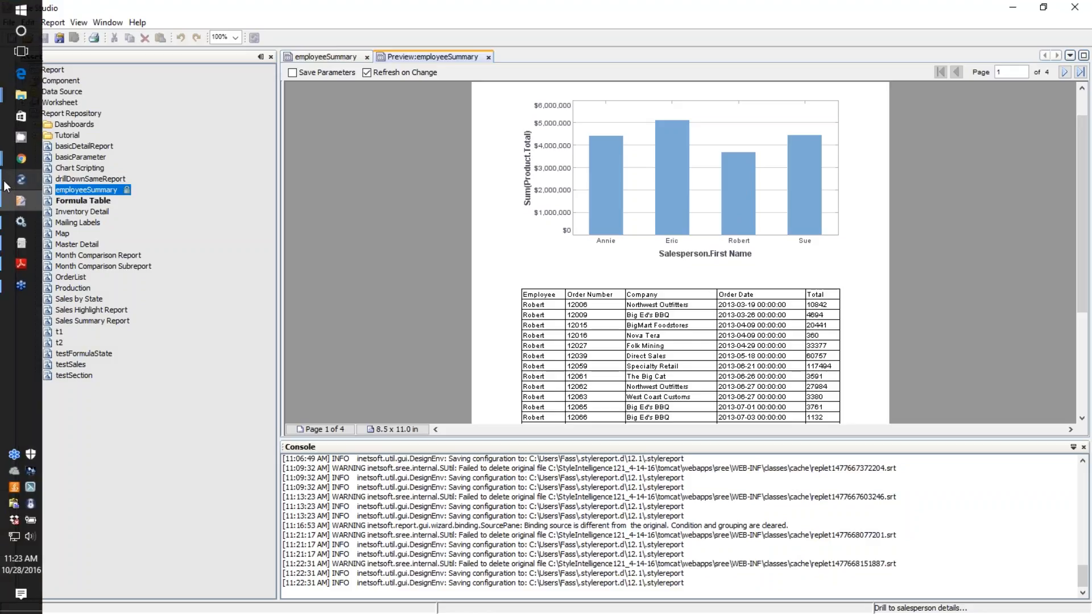
# Step: Switch to the report portal in Google Chrome, open employeeSummary from the repository and drill down on the fourth salesperson's bar
pyautogui.moveTo(22, 159)
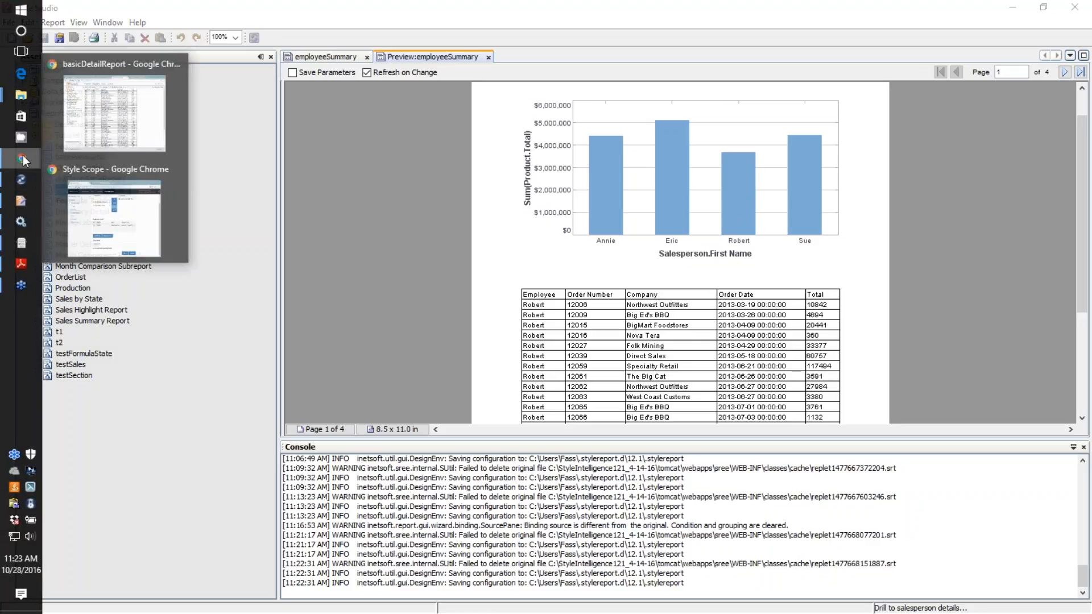
pyautogui.click(126, 114)
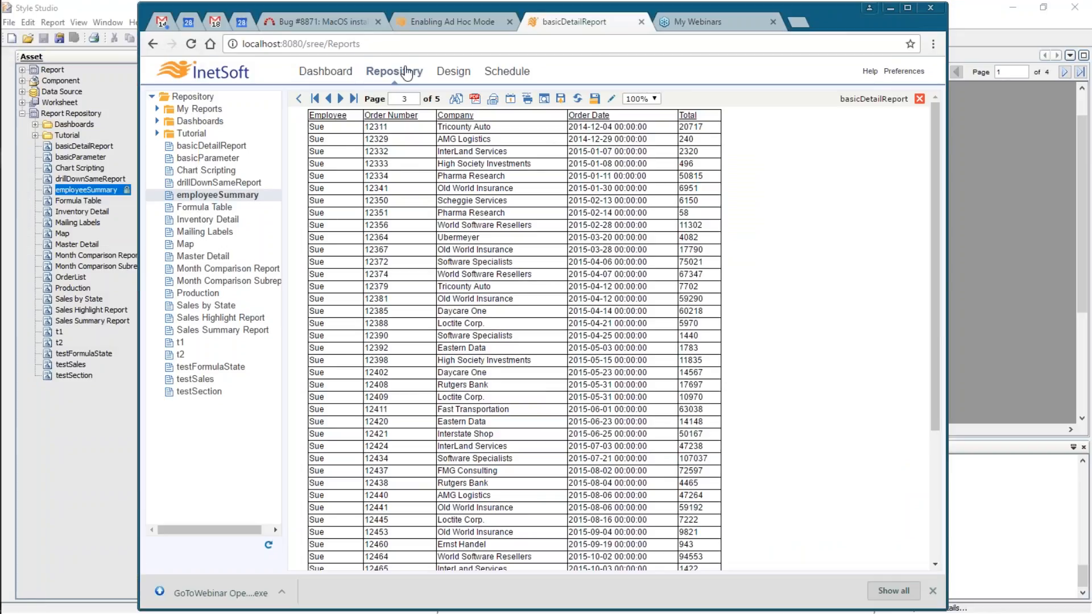
pyautogui.click(406, 72)
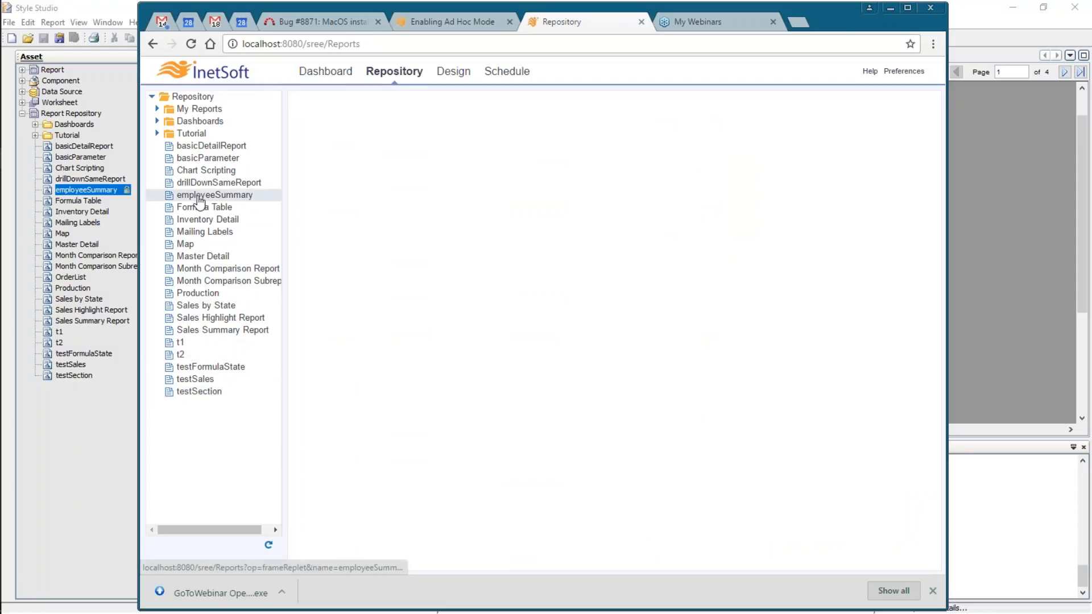
pyautogui.click(197, 195)
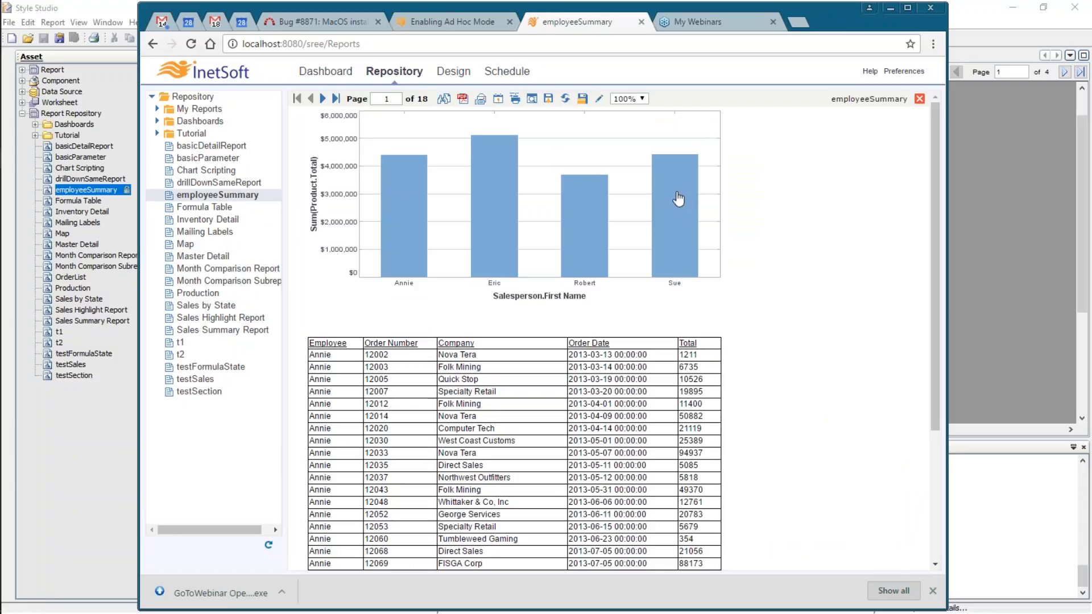
pyautogui.click(678, 222)
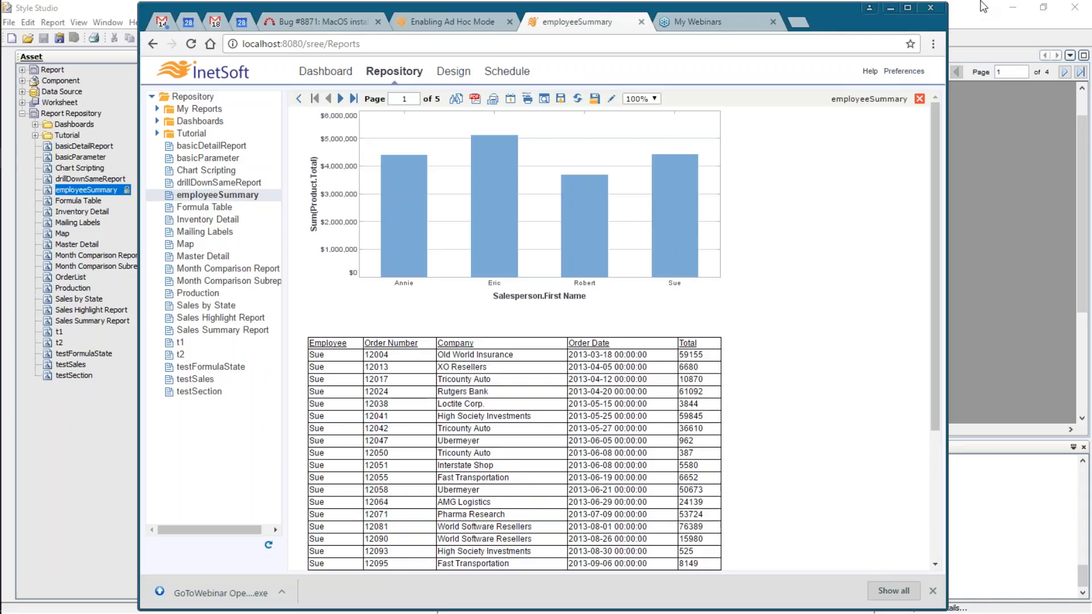
# Step: Switch back to Style Studio and return to the employeeSummary report design
pyautogui.click(968, 27)
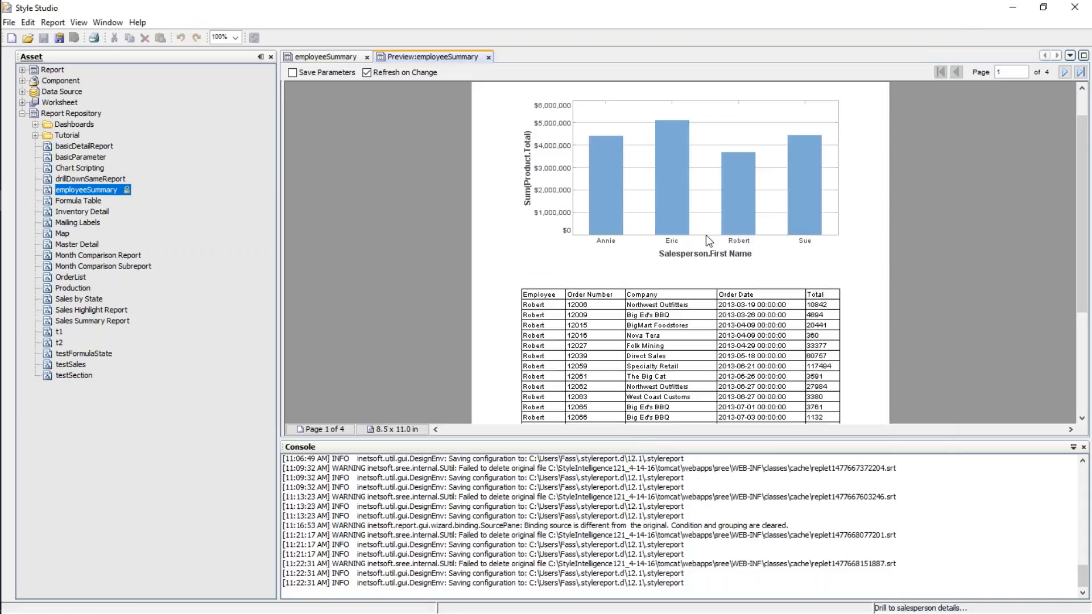
pyautogui.click(327, 57)
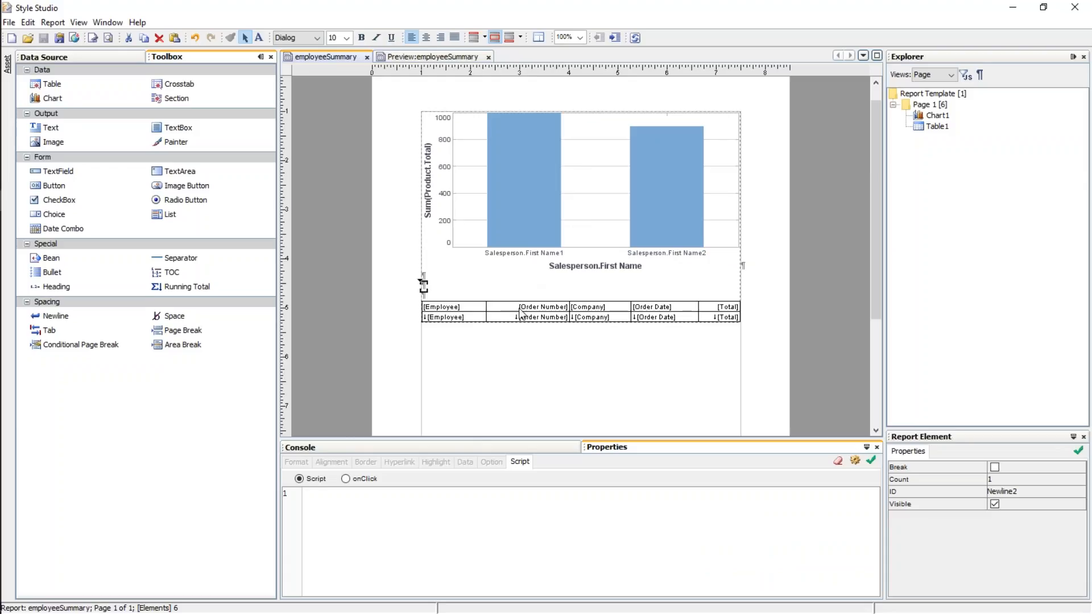
# Step: Delete the All Sales detail table and the extra newlines above it from the employeeSummary report
pyautogui.click(513, 313)
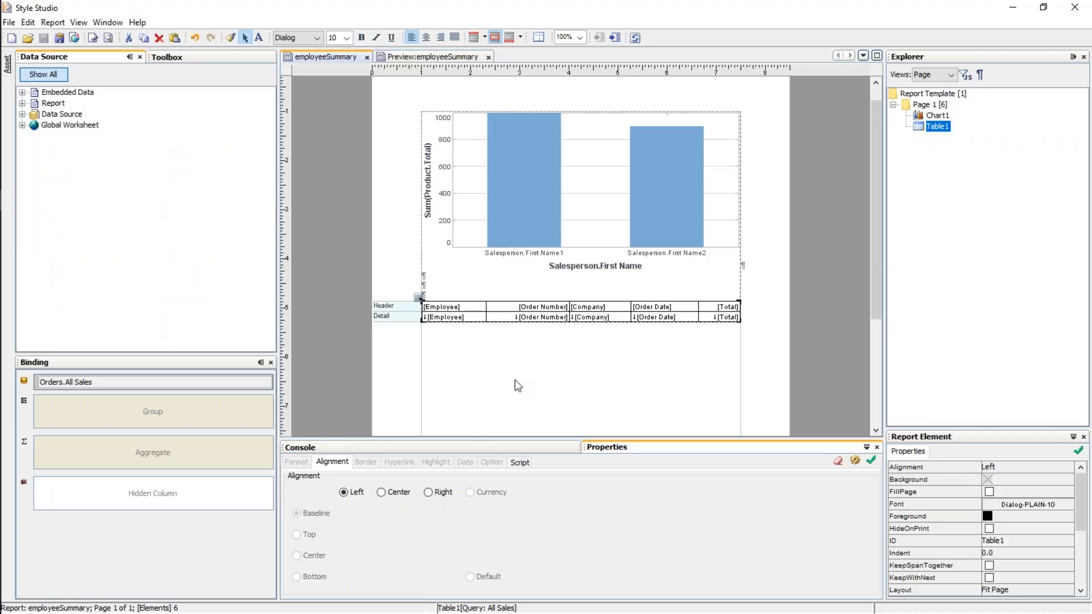
pyautogui.press('Delete')
pyautogui.press('Delete')
pyautogui.press('Delete')
# Step: Point the chart's asset hyperlink to the basicDetailReport report
pyautogui.click(523, 180)
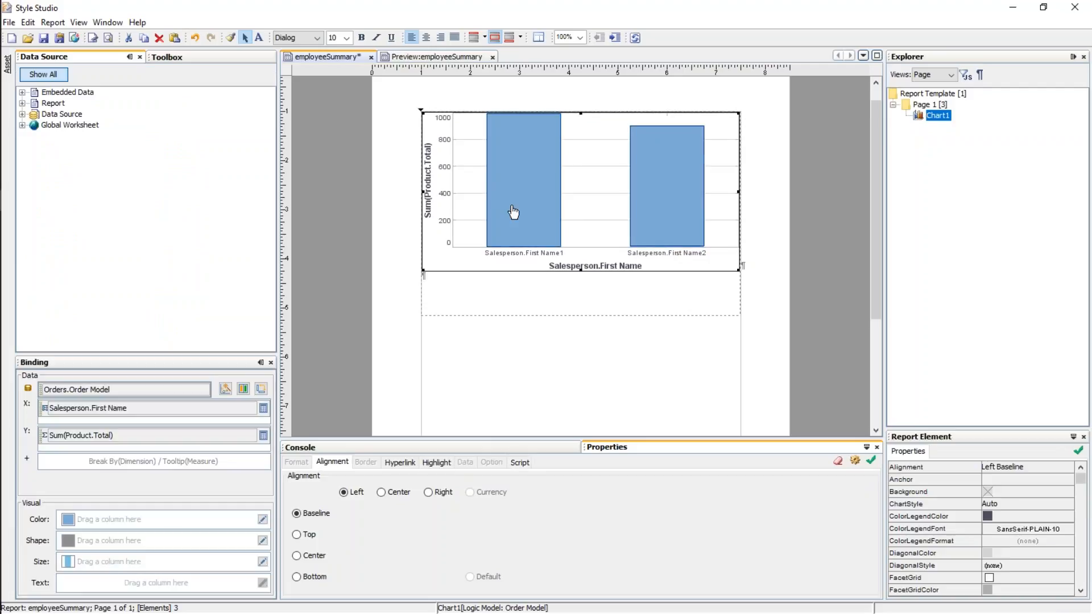
pyautogui.click(399, 462)
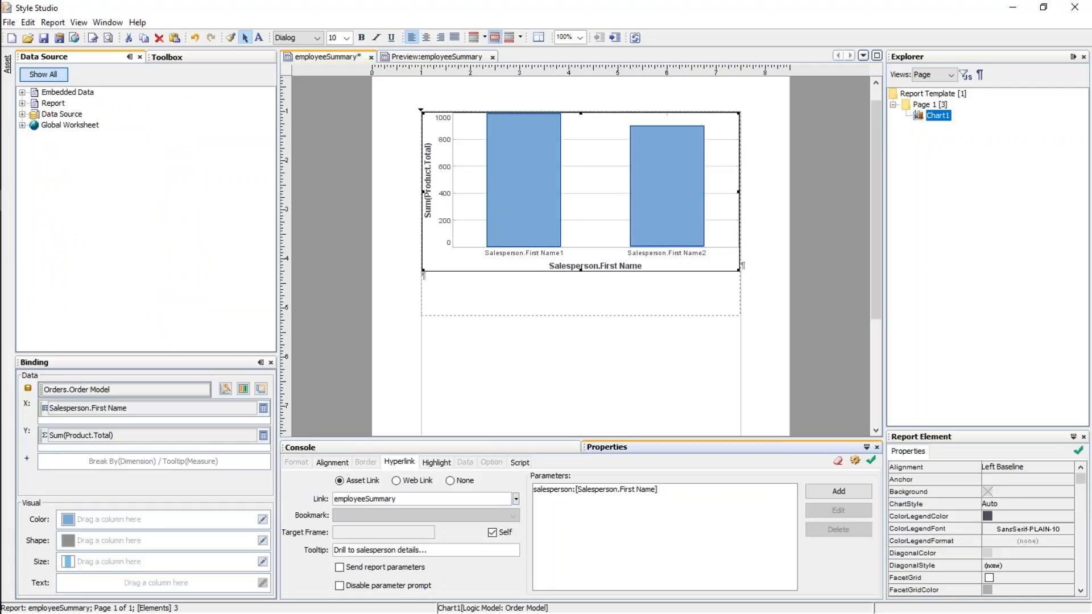
pyautogui.click(515, 499)
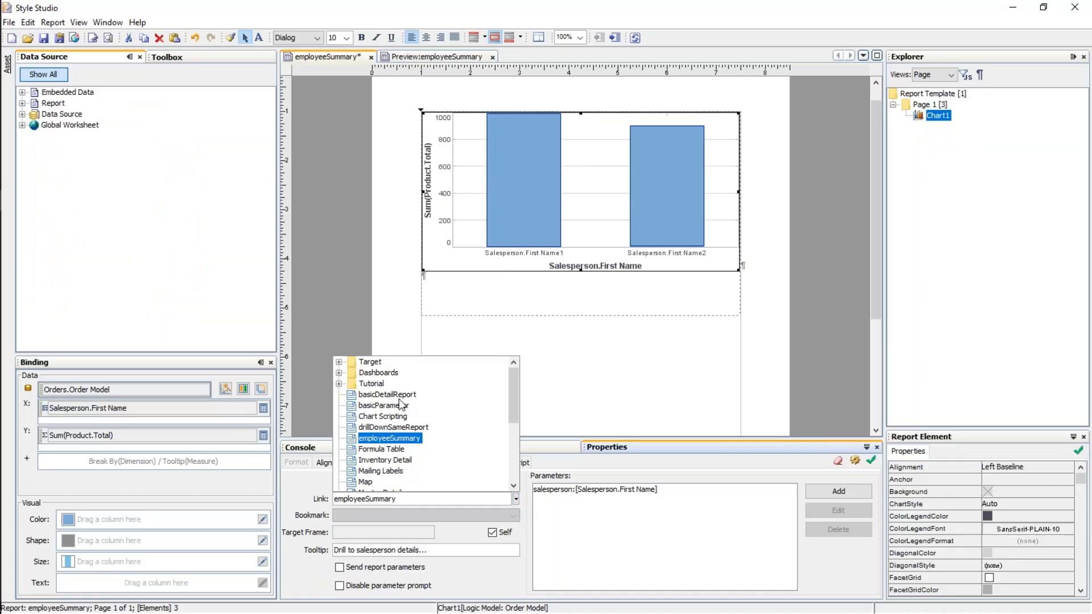
pyautogui.click(378, 396)
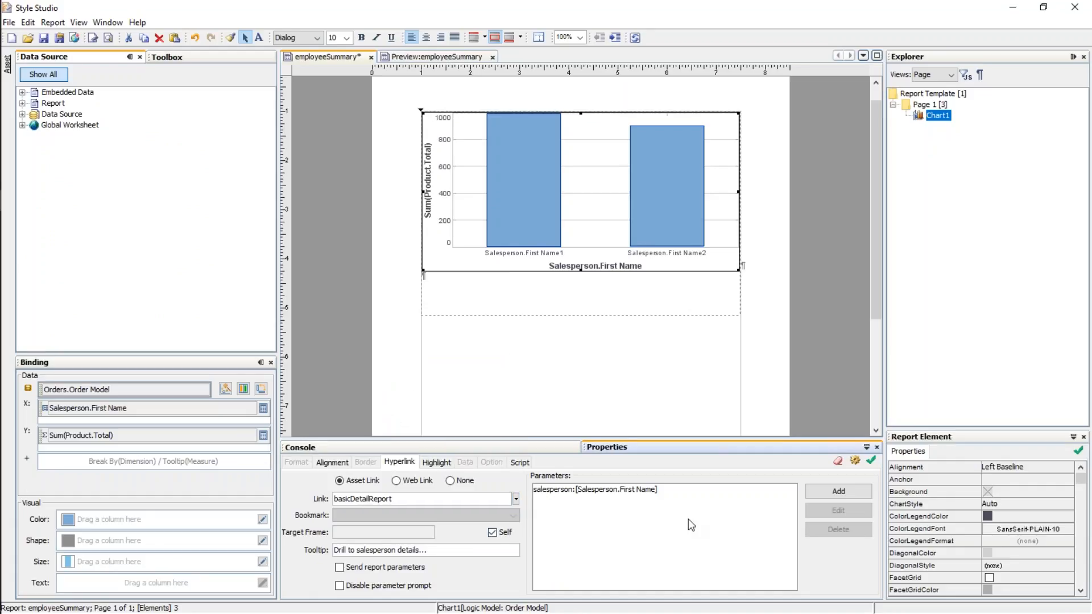
# Step: Replace the hyperlink's parameter with salesperson, taken from the field Salesperson.First Name, and save the report
pyautogui.click(711, 490)
pyautogui.click(831, 531)
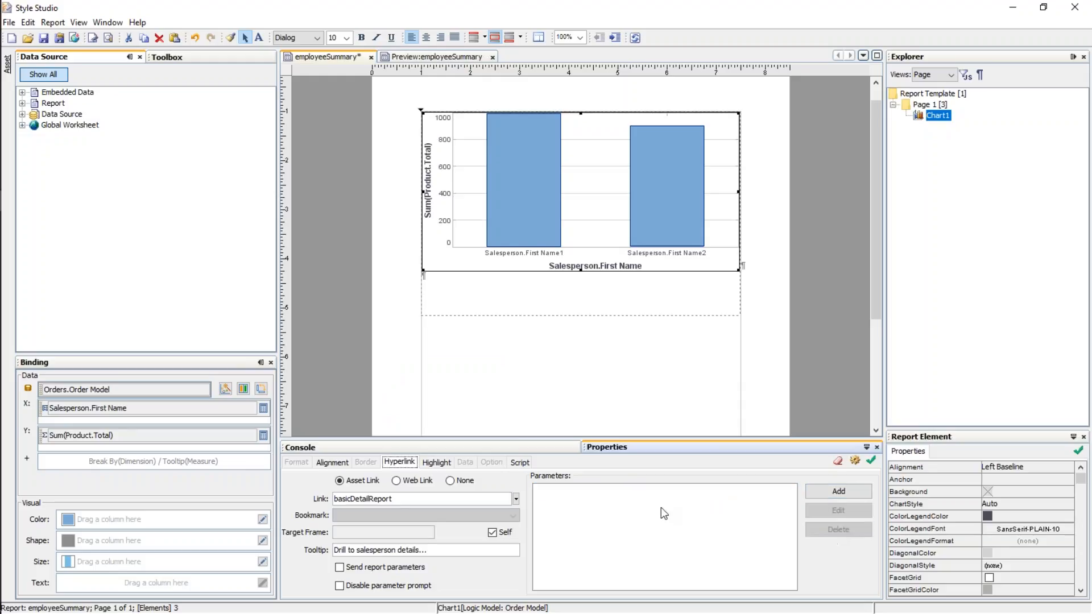
pyautogui.click(824, 490)
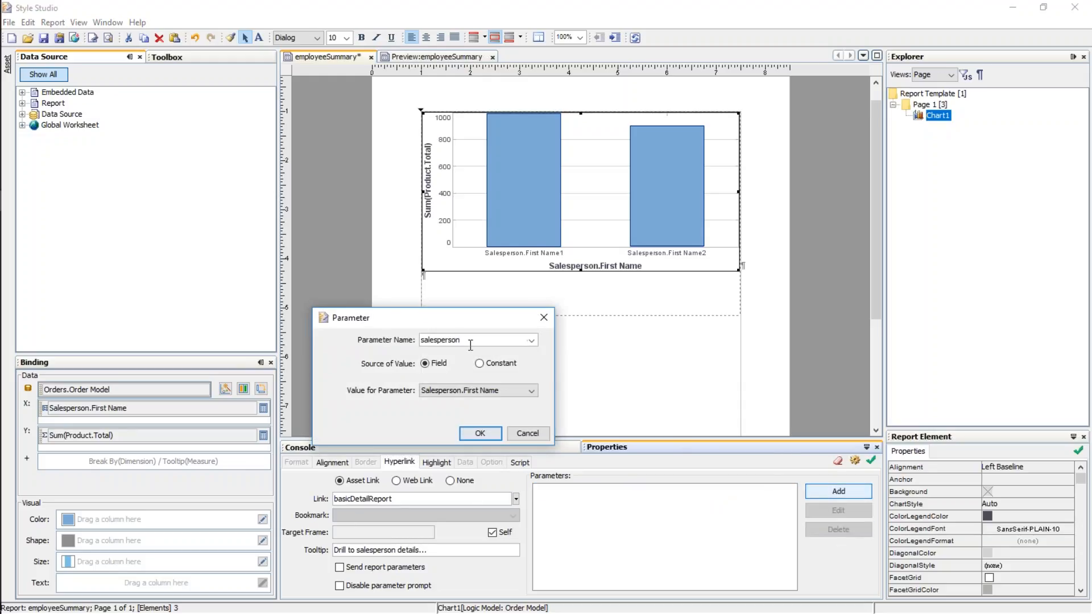
pyautogui.click(480, 434)
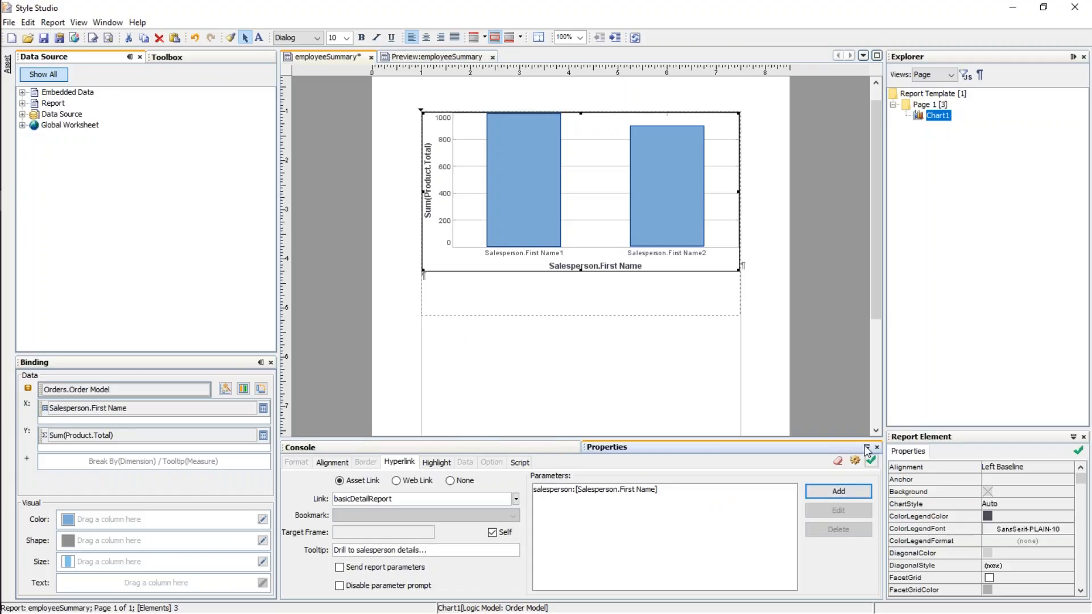
pyautogui.click(44, 38)
# Step: Generate a fresh preview of employeeSummary and drill down on the first salesperson's bar to check the linked detail report
pyautogui.click(493, 57)
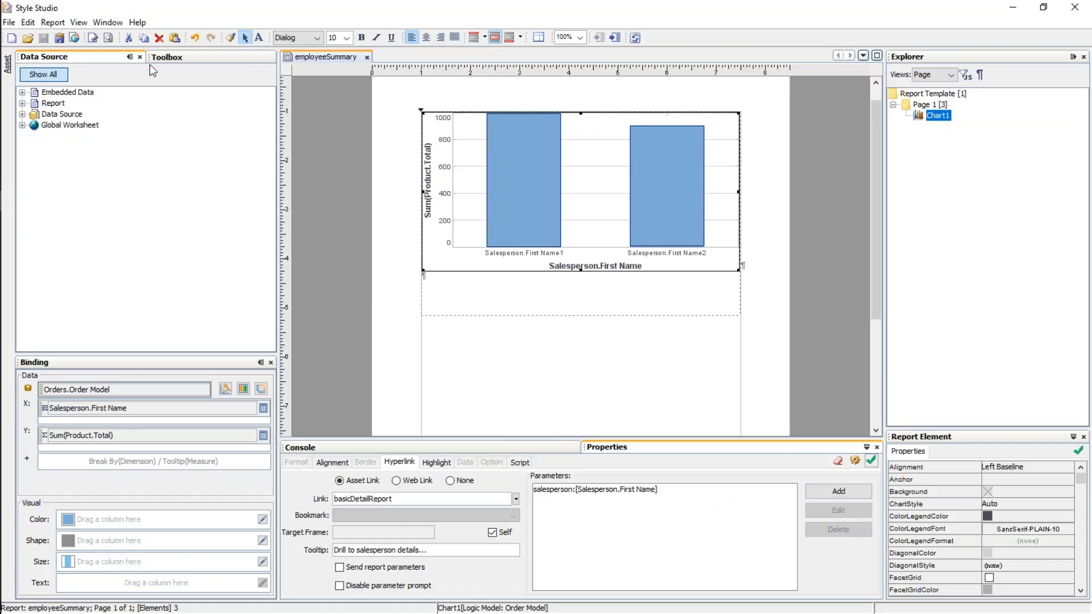
pyautogui.click(108, 37)
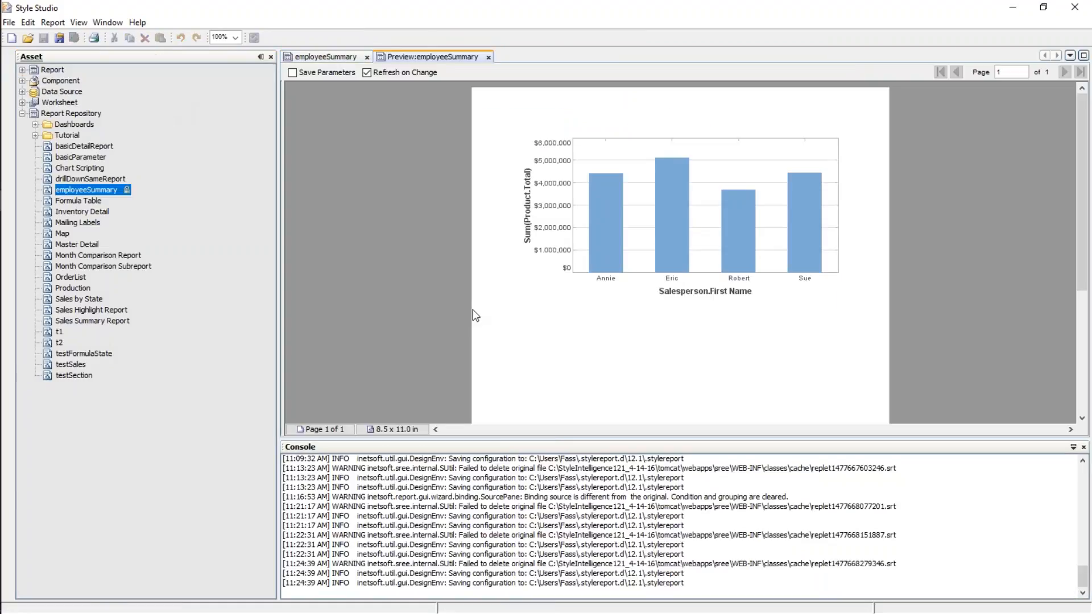
pyautogui.click(615, 214)
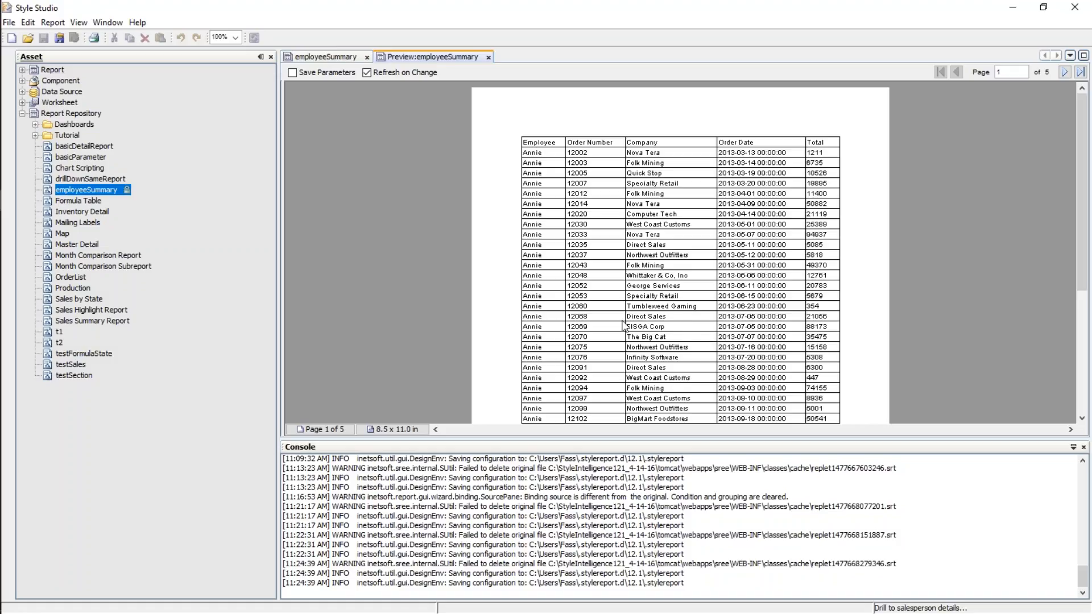
pyautogui.click(488, 57)
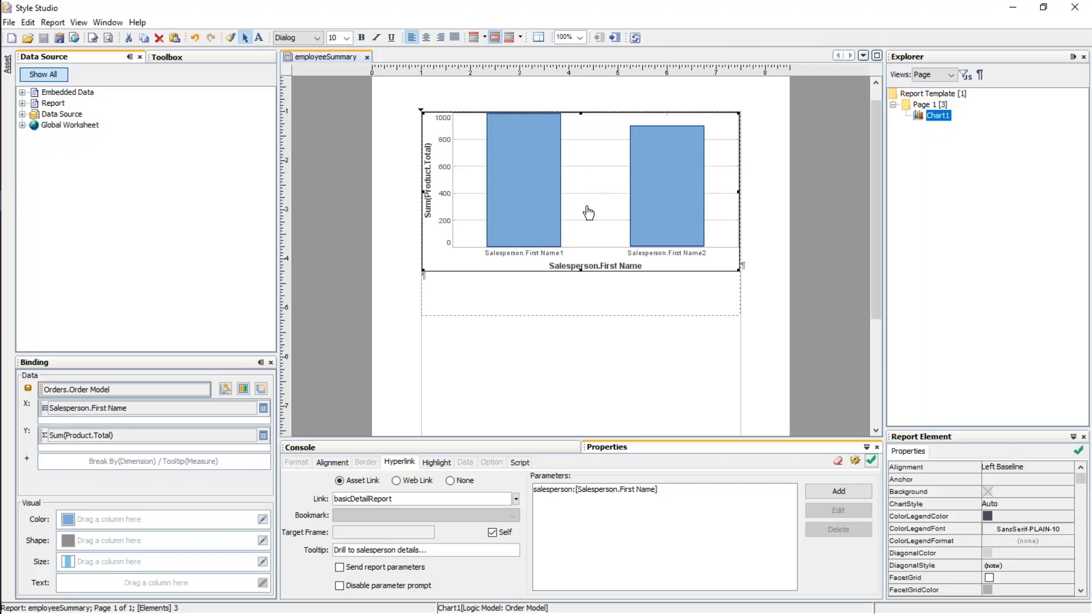
# Step: Start a condition on the chart requiring Order.Date to be between two values
pyautogui.rightClick(541, 213)
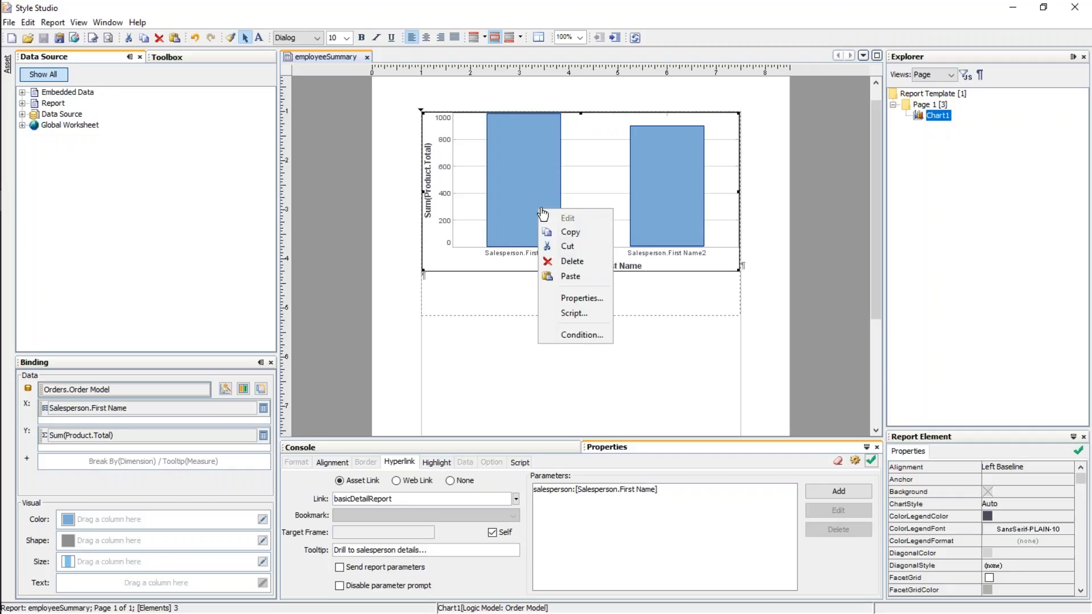
pyautogui.click(592, 335)
pyautogui.click(386, 199)
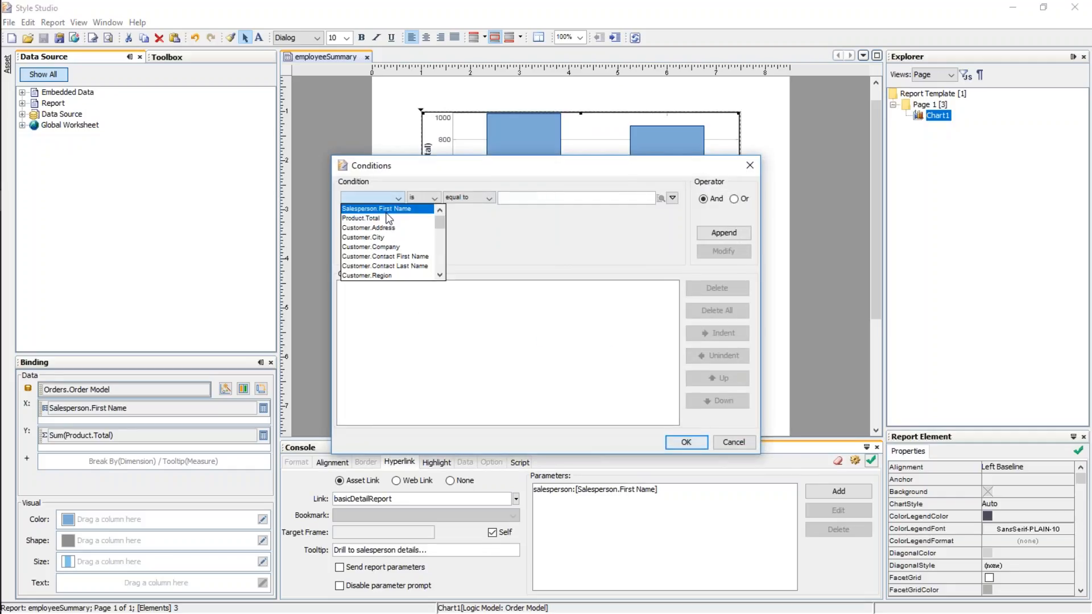
pyautogui.click(444, 253)
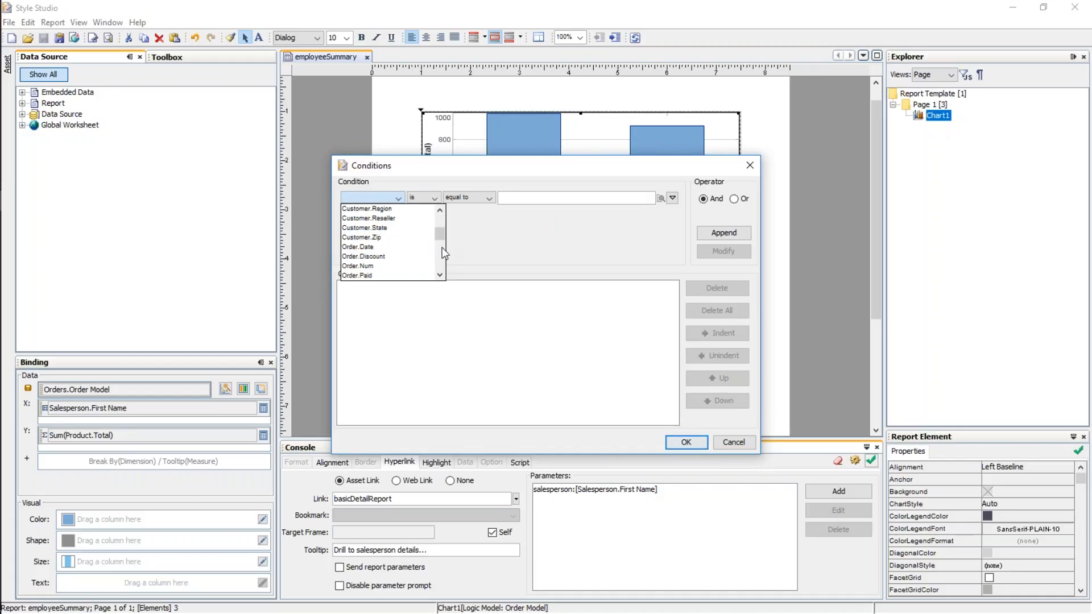
pyautogui.click(398, 246)
pyautogui.click(470, 200)
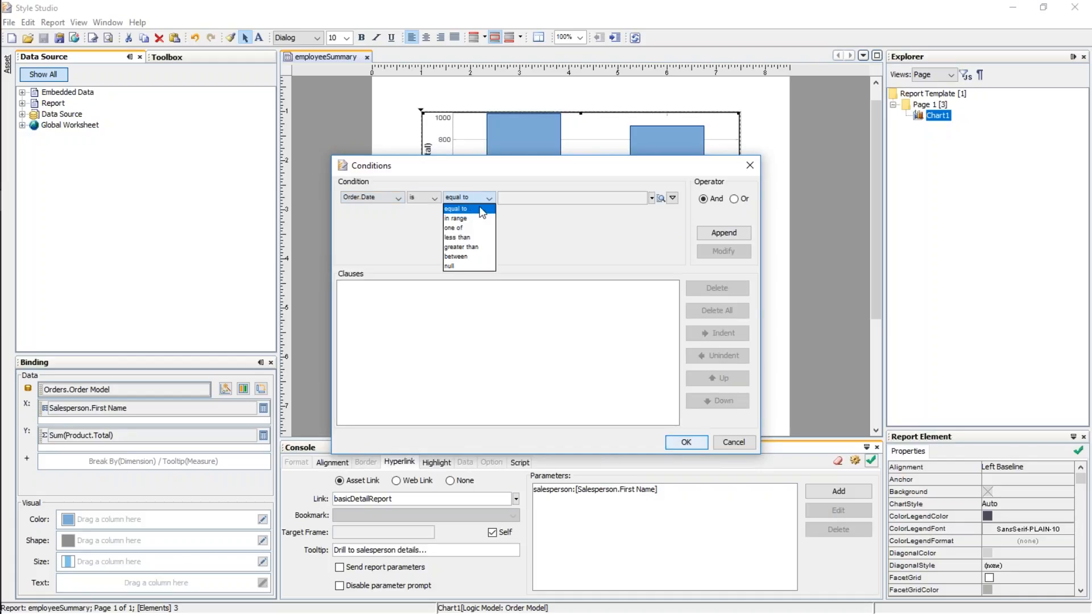
pyautogui.click(472, 257)
# Step: Use the variables startDate and endDate as the limits of the Order.Date condition and append it to the chart's conditions
pyautogui.click(672, 198)
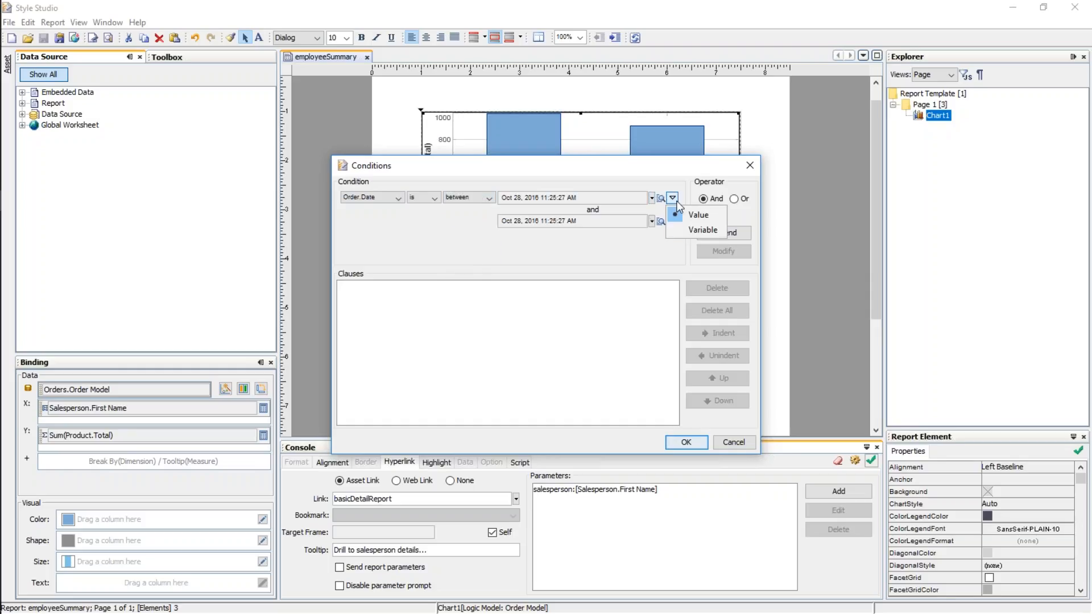
pyautogui.click(701, 230)
pyautogui.click(672, 235)
pyautogui.click(688, 264)
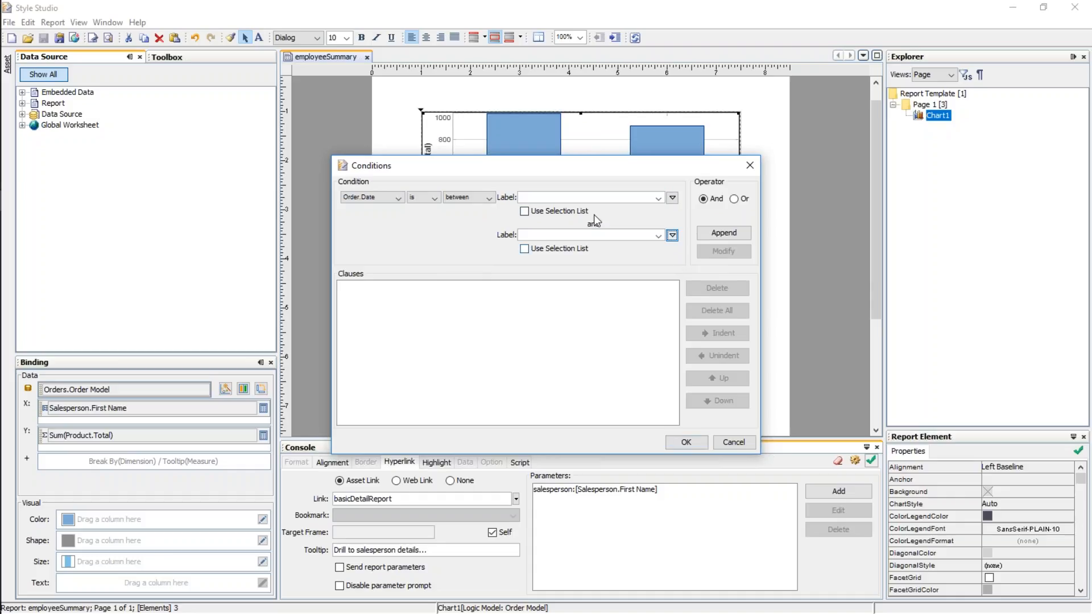
pyautogui.write('startDate')
pyautogui.click(582, 235)
pyautogui.write('endDate')
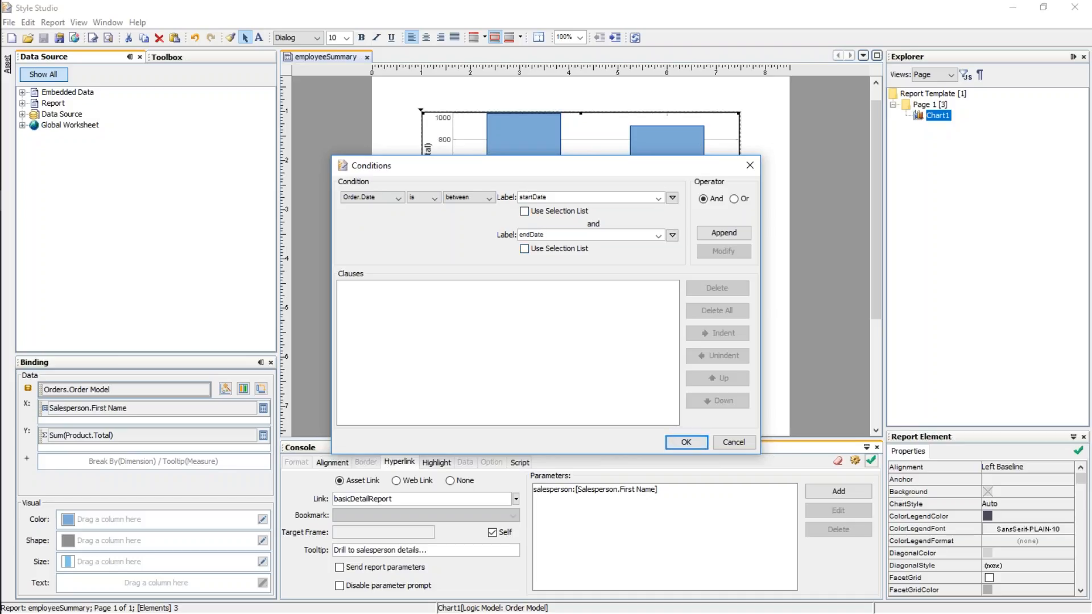
pyautogui.click(724, 233)
pyautogui.click(690, 445)
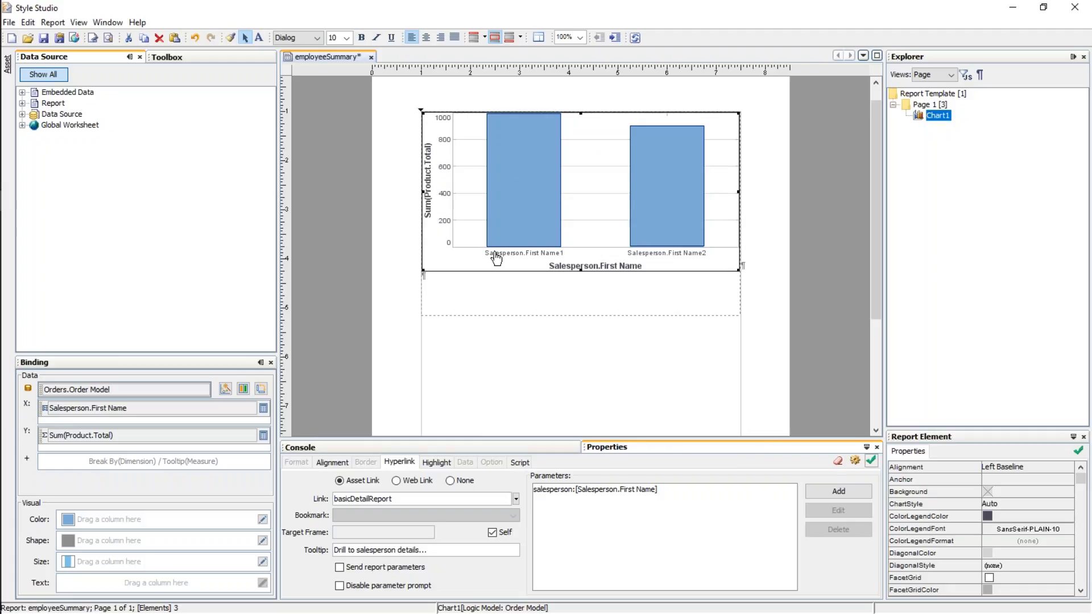
pyautogui.click(108, 40)
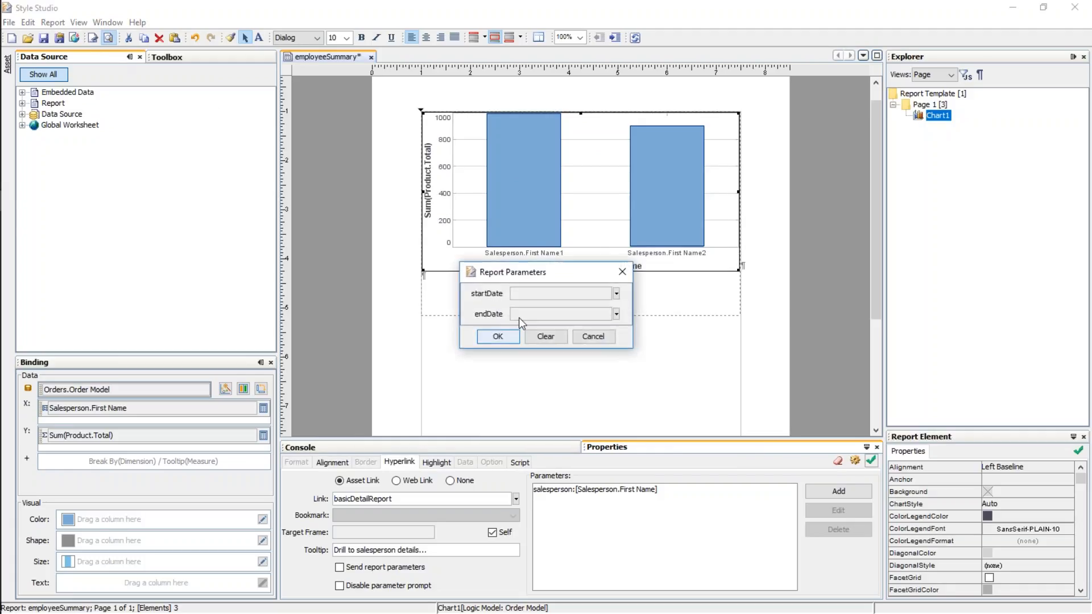
pyautogui.click(616, 294)
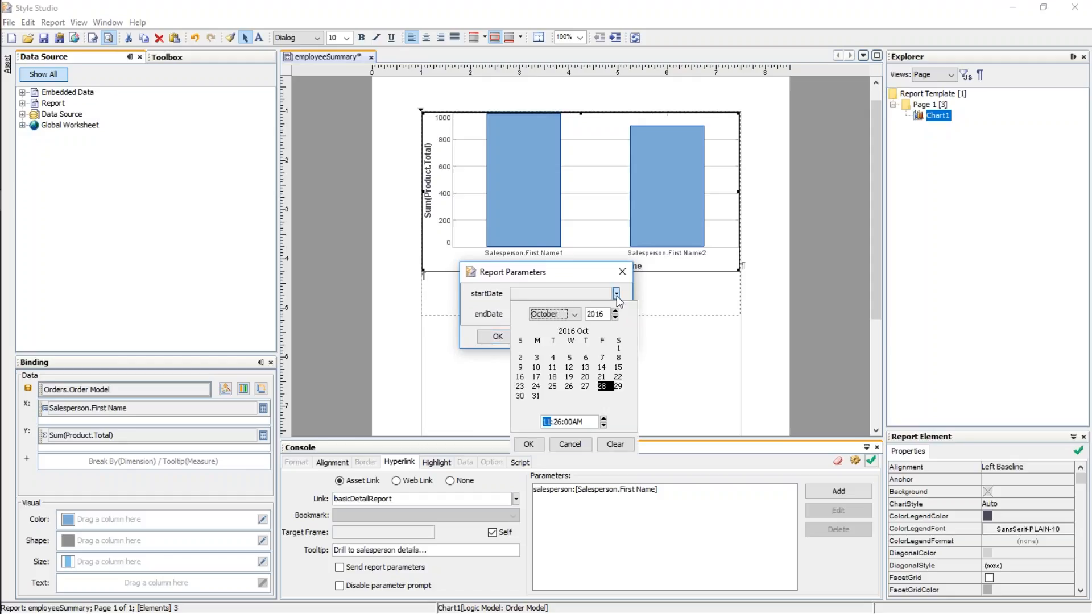
pyautogui.click(575, 315)
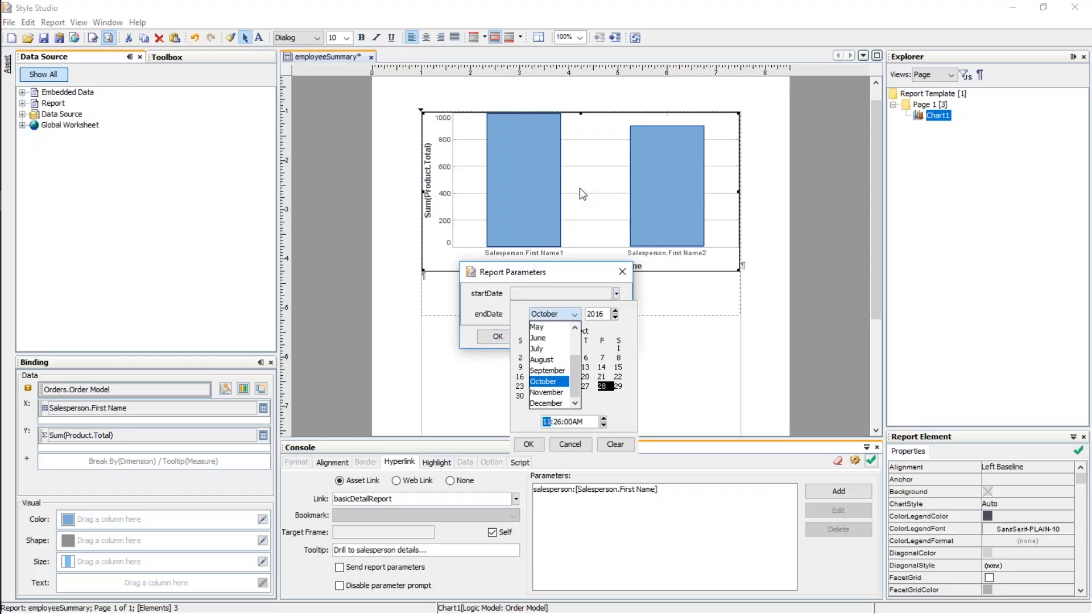
pyautogui.scroll(2, 576, 340)
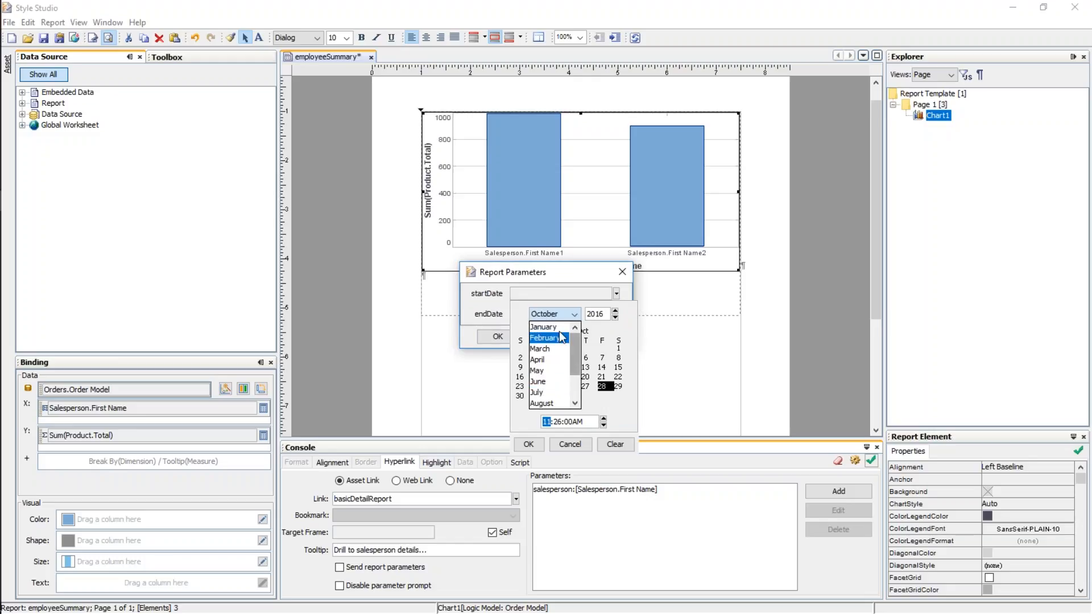
pyautogui.click(537, 327)
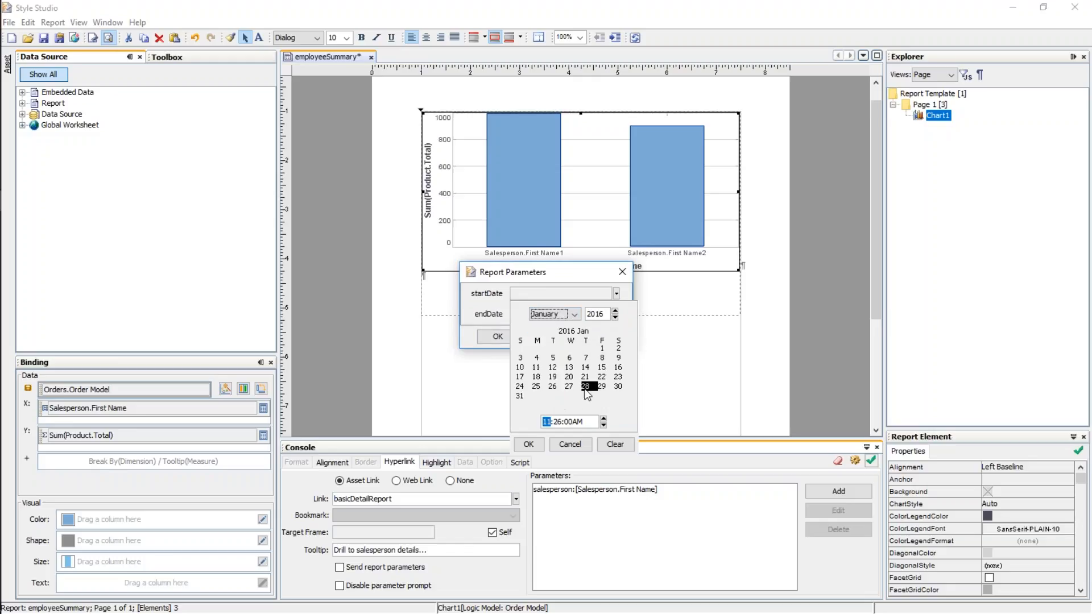
pyautogui.click(534, 445)
pyautogui.click(615, 314)
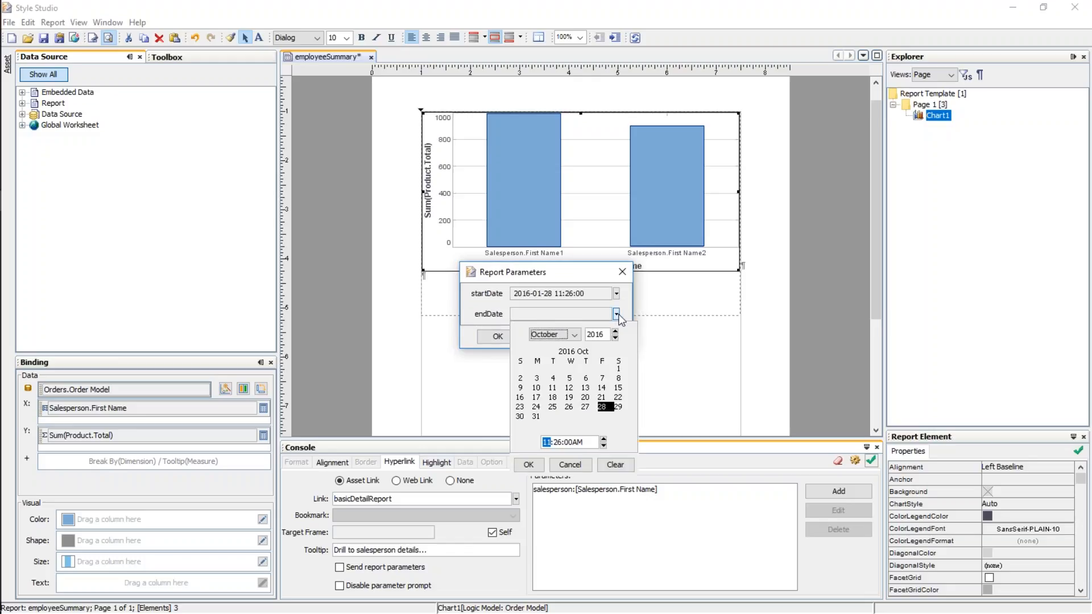
pyautogui.click(528, 464)
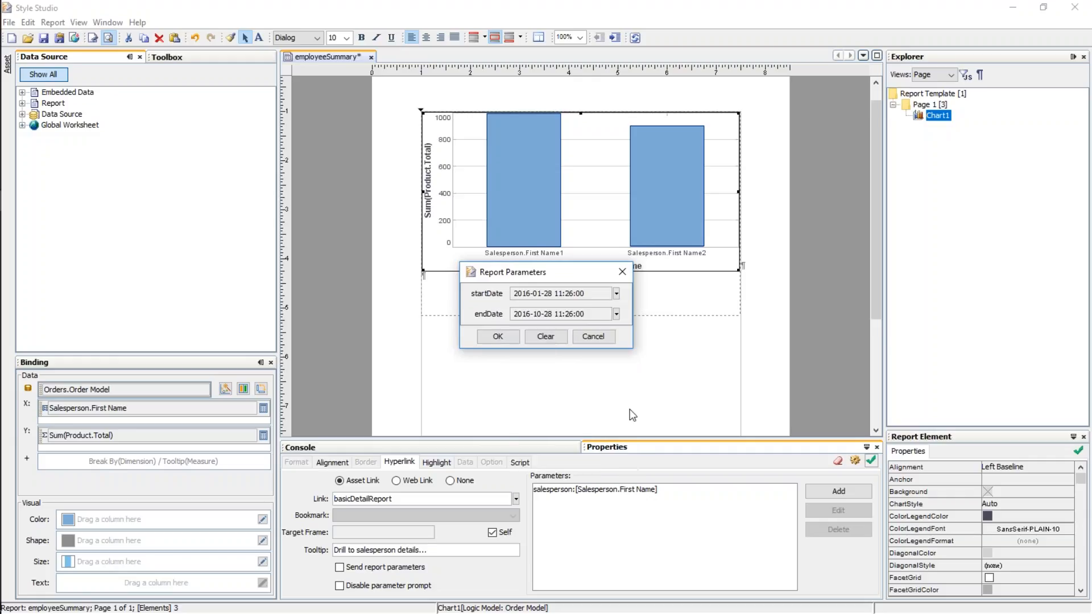
pyautogui.click(498, 336)
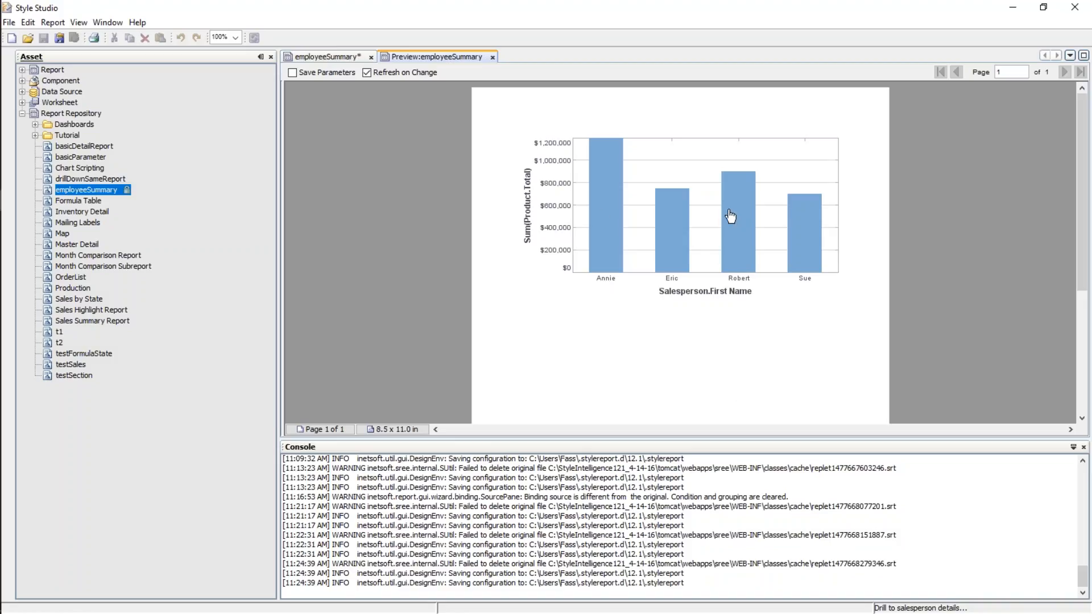
# Step: Drill down on the fourth salesperson's bar, examine the order dates in the detail rows, and close the preview
pyautogui.click(802, 240)
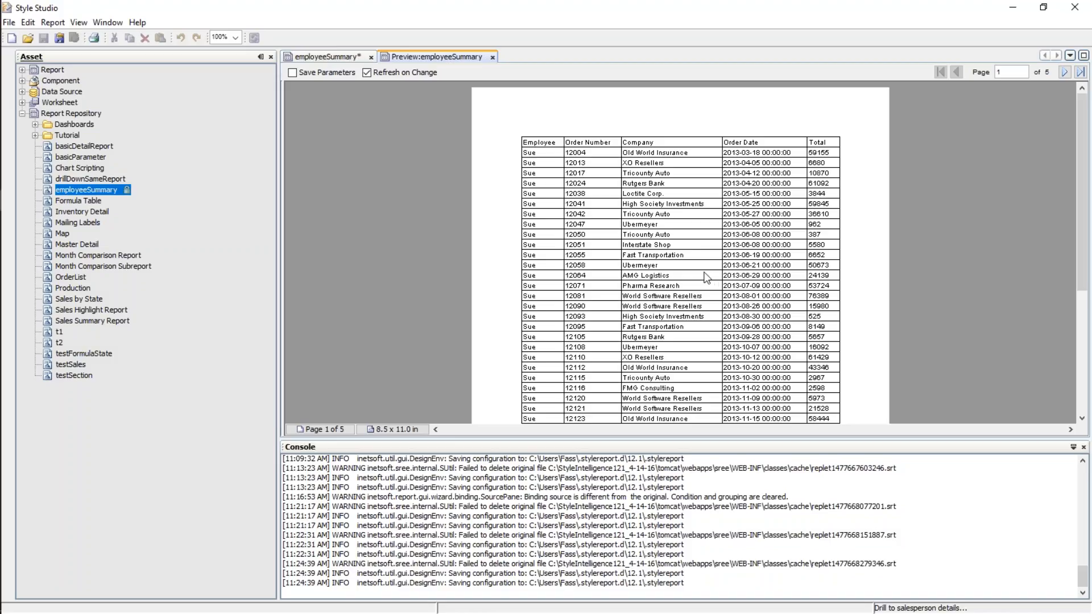
pyautogui.click(325, 57)
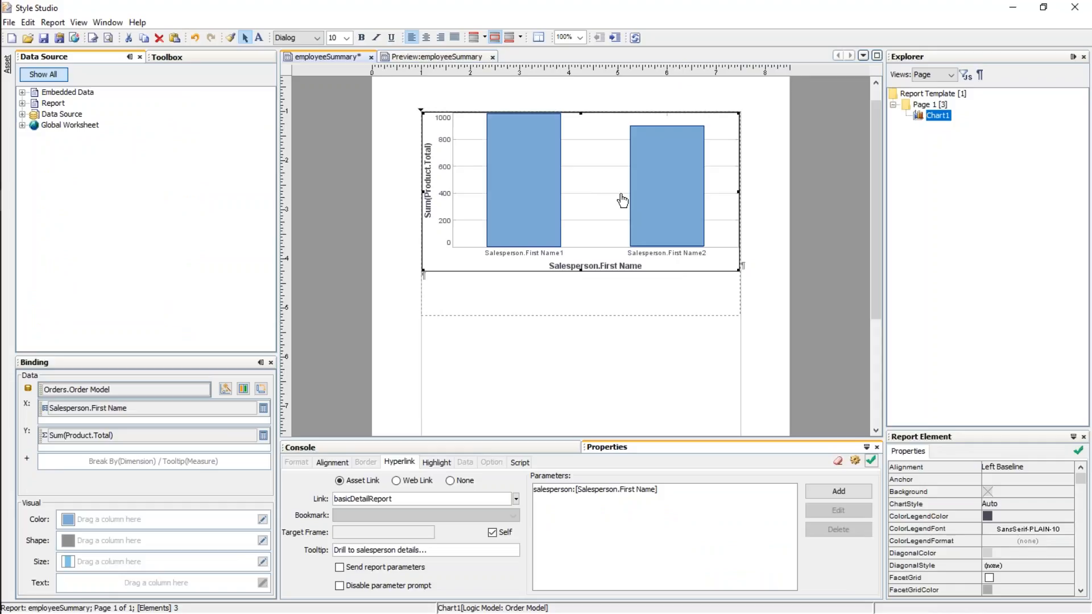
pyautogui.click(418, 60)
pyautogui.scroll(-5, 751, 182)
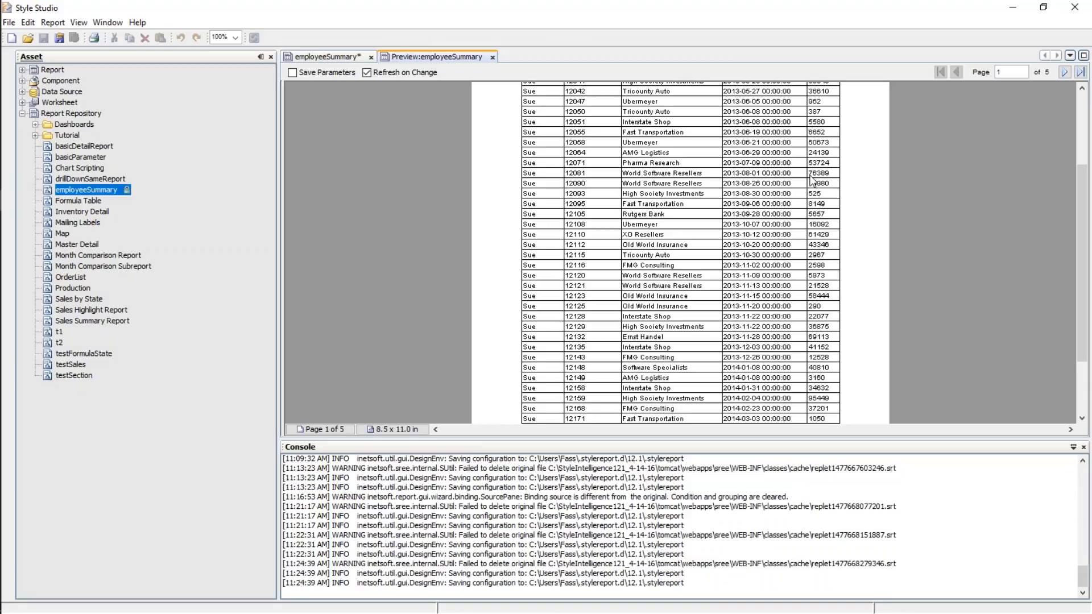
pyautogui.scroll(-3, 745, 155)
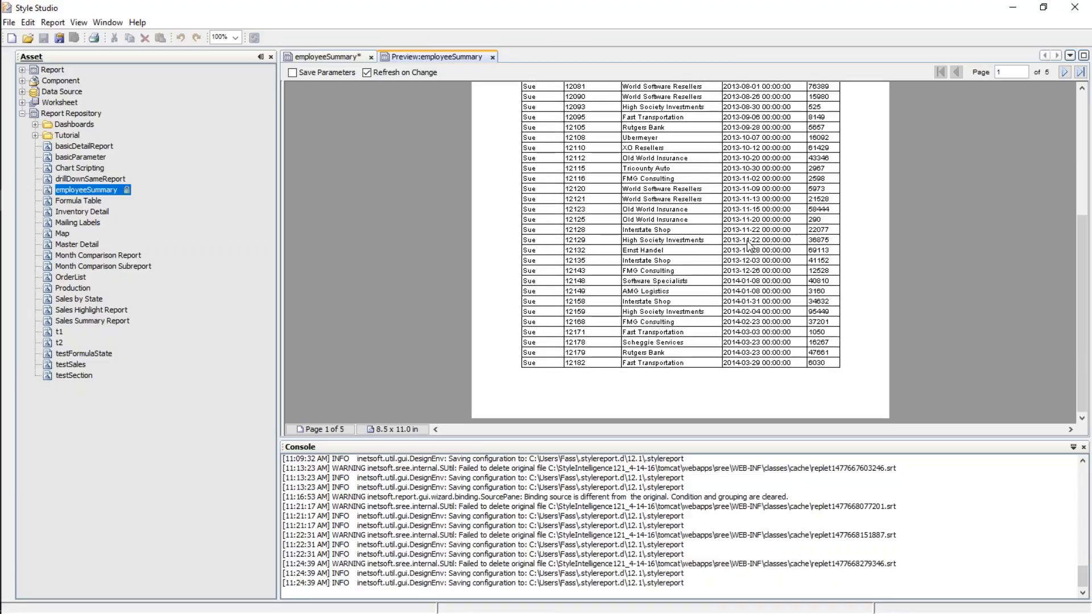
pyautogui.scroll(5, 765, 250)
pyautogui.scroll(3, 765, 250)
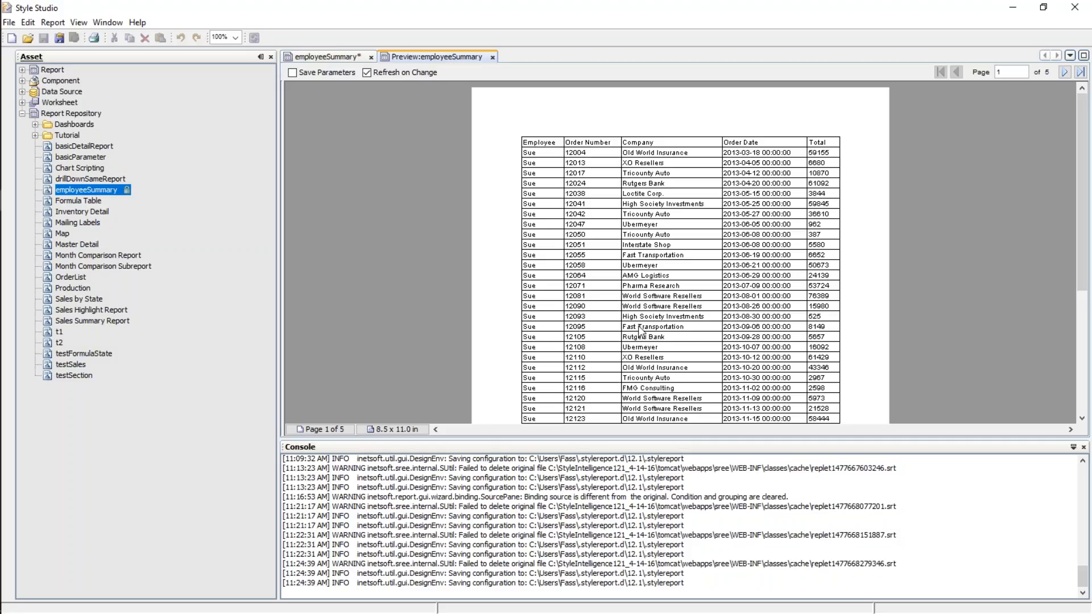
pyautogui.click(495, 58)
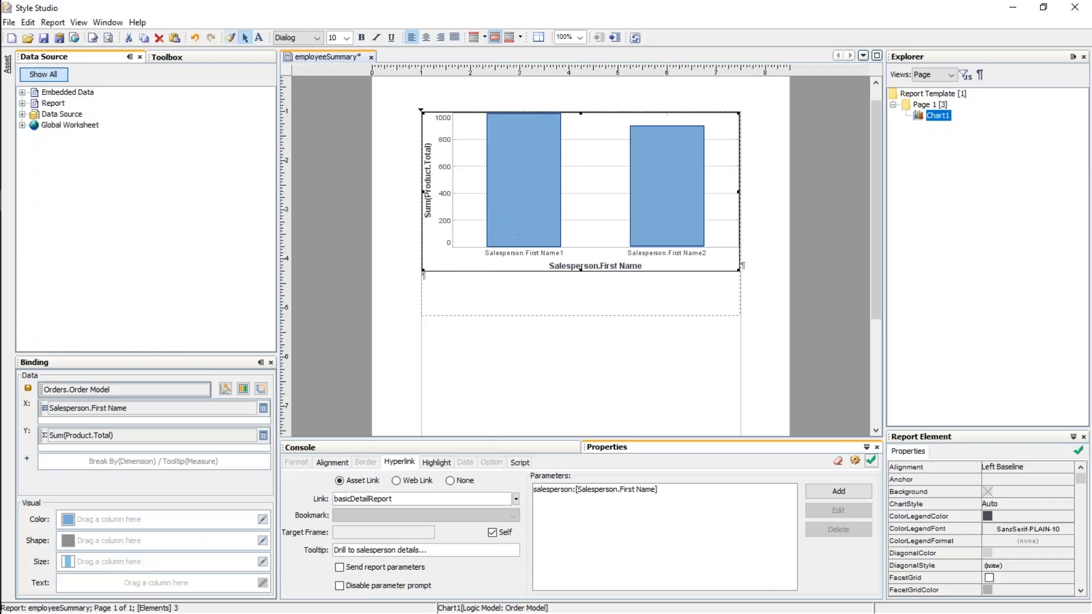
# Step: Open basicDetailReport from the report repository and open the conditions of its table
pyautogui.click(189, 59)
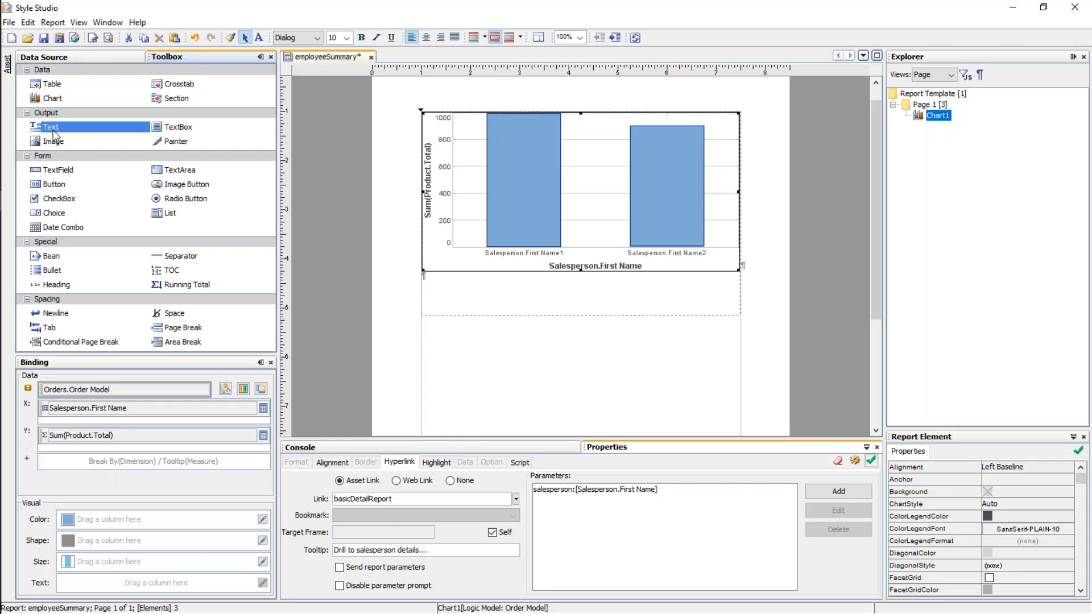
pyautogui.click(8, 62)
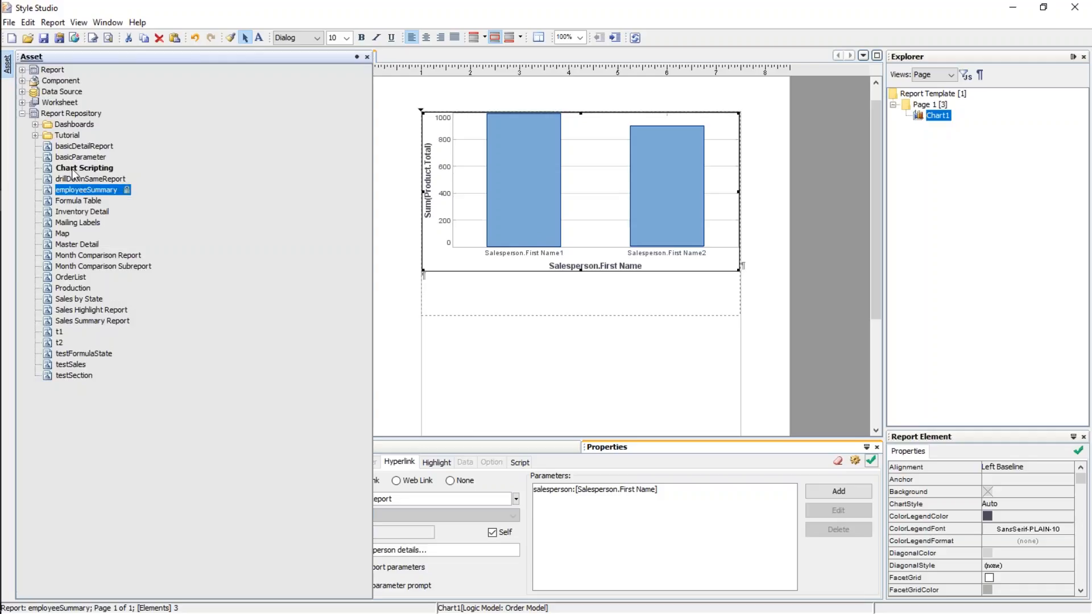
pyautogui.doubleClick(85, 147)
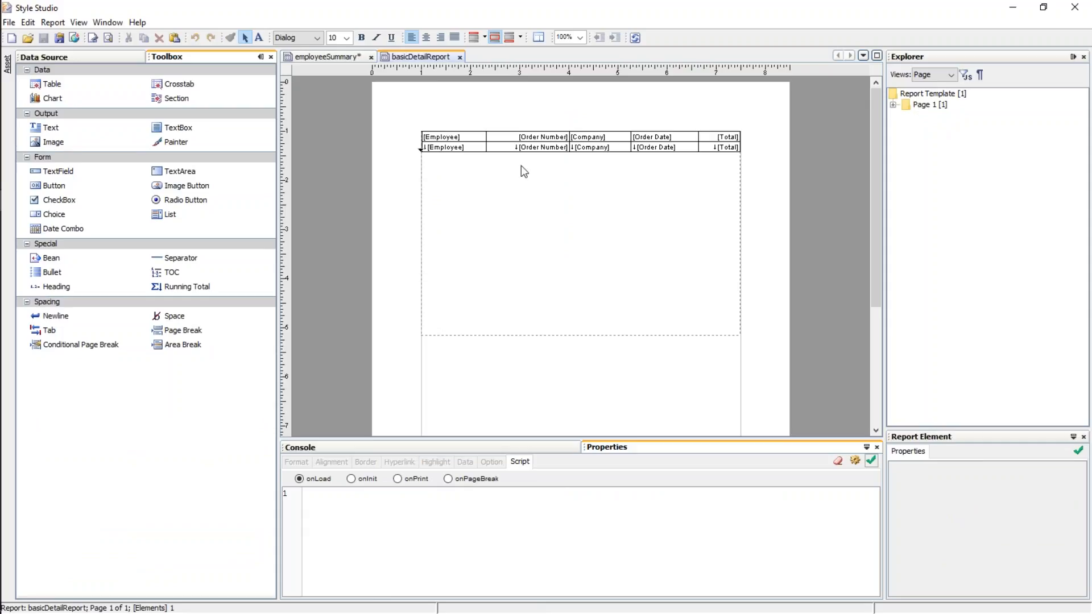
pyautogui.click(419, 130)
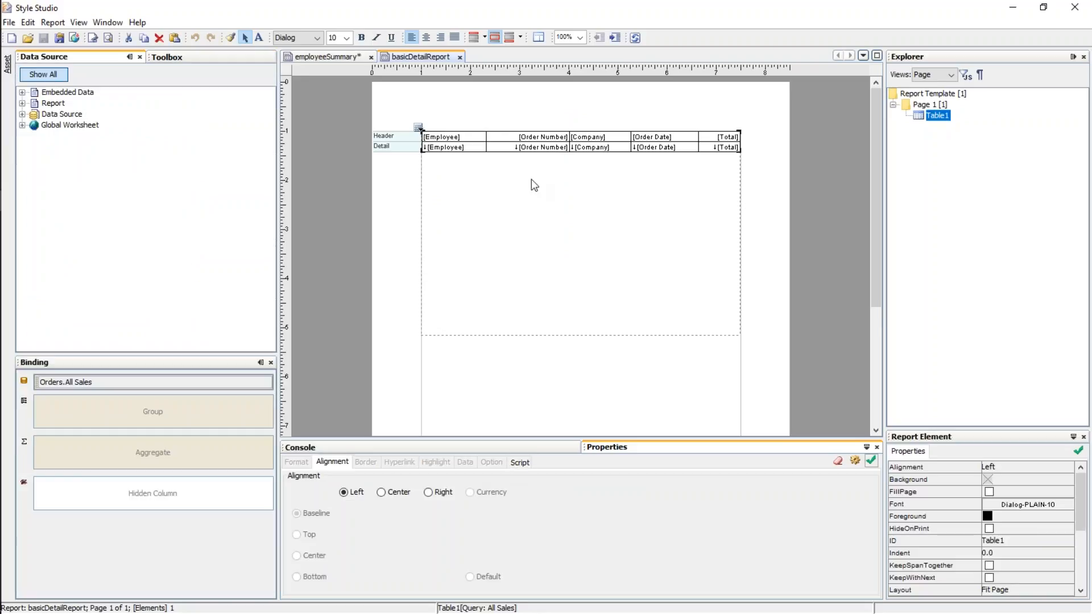
pyautogui.rightClick(533, 147)
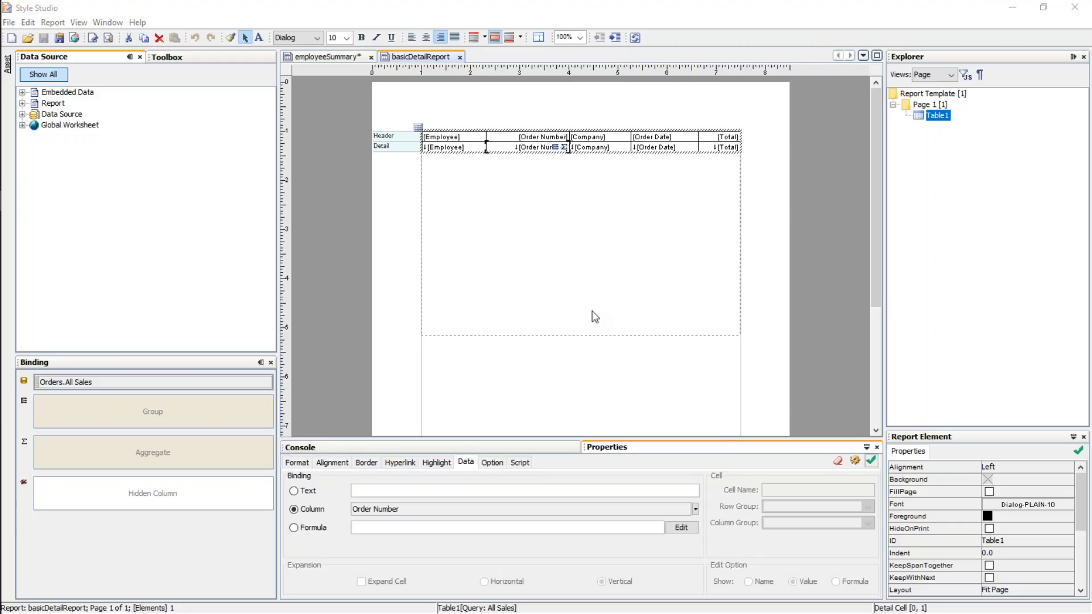
pyautogui.click(592, 311)
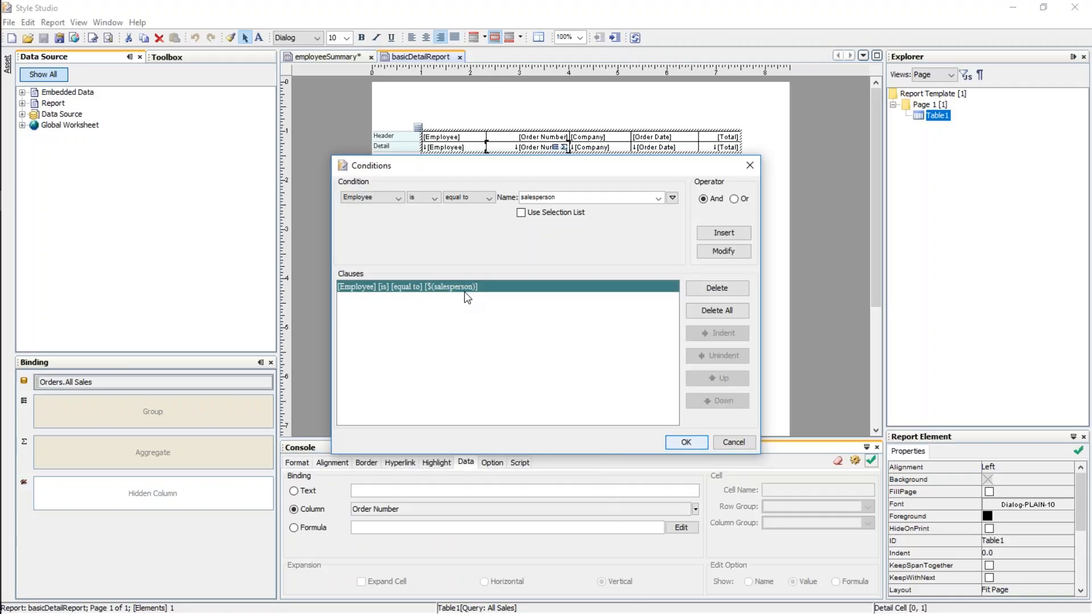
# Step: Start a table condition requiring Order Date to be between two variable limits
pyautogui.click(395, 198)
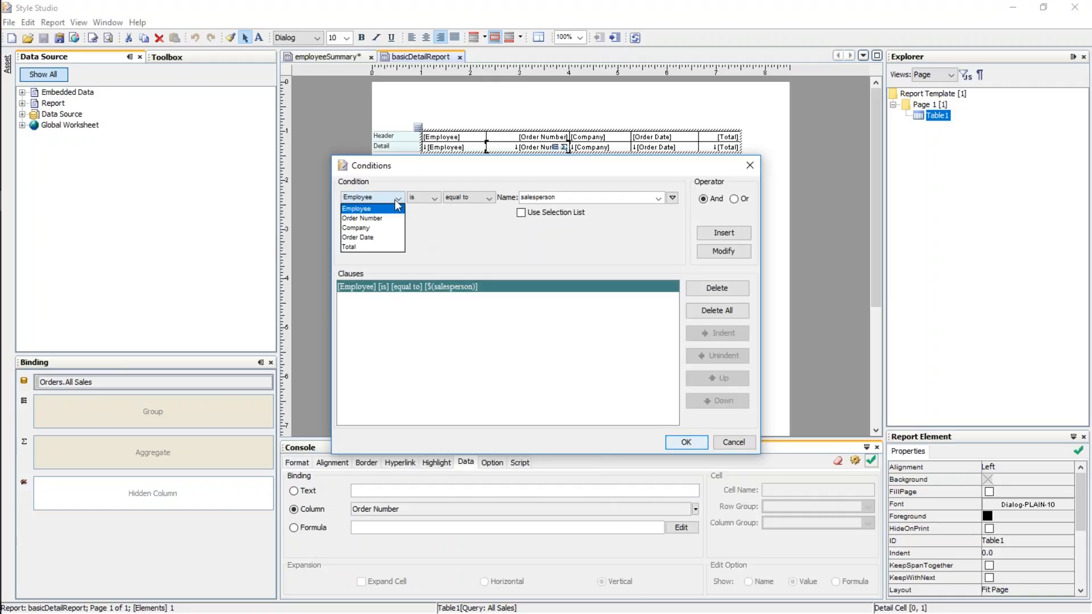
pyautogui.click(374, 238)
pyautogui.click(470, 199)
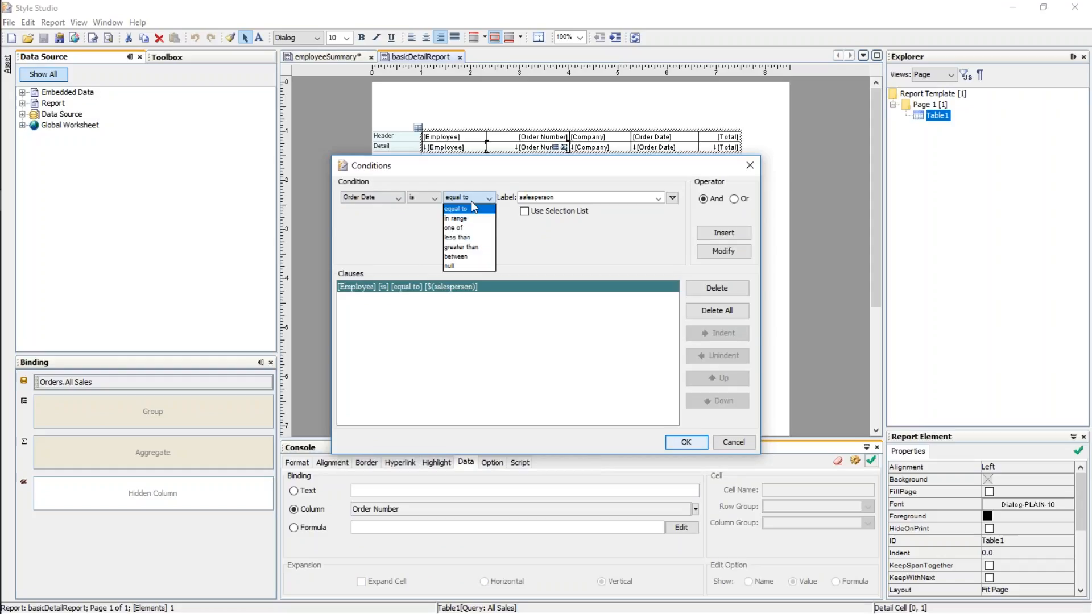
pyautogui.click(474, 252)
pyautogui.click(672, 198)
pyautogui.click(674, 233)
pyautogui.click(672, 234)
pyautogui.click(699, 267)
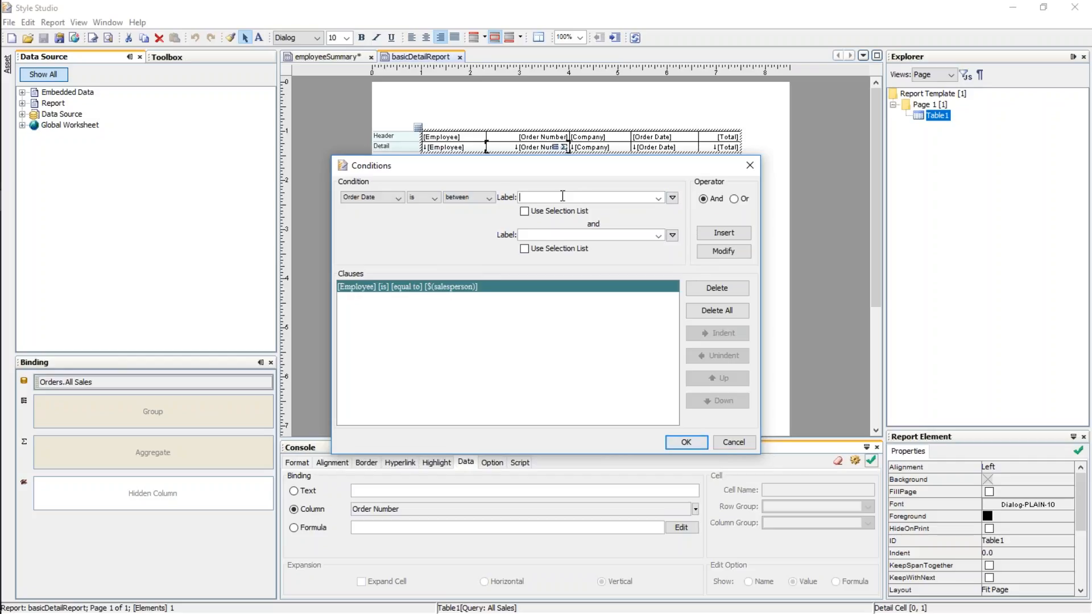
# Step: Name the variables for the Order Date condition's limits startDate and endDate
pyautogui.write('startDate')
pyautogui.write('ndDsate')
pyautogui.press('BackSpace')
pyautogui.press('BackSpace')
pyautogui.press('BackSpace')
pyautogui.press('BackSpace')
pyautogui.write('ate')
# Step: Insert the Order Date condition into the table's clauses with the And operator and save basicDetailReport
pyautogui.moveTo(554, 173); pyautogui.dragTo(588, 234)
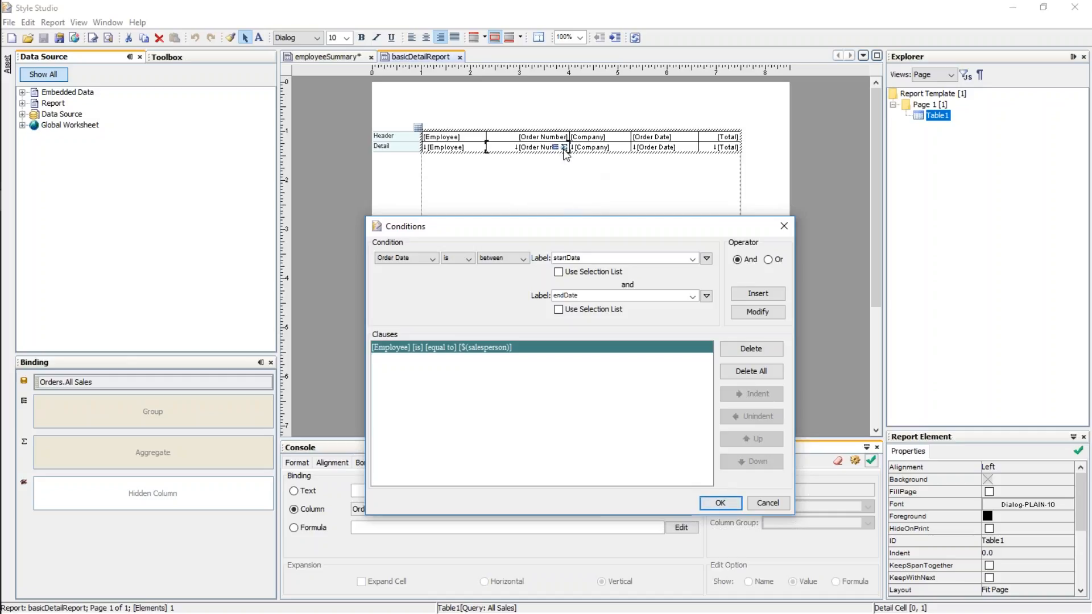
pyautogui.click(760, 296)
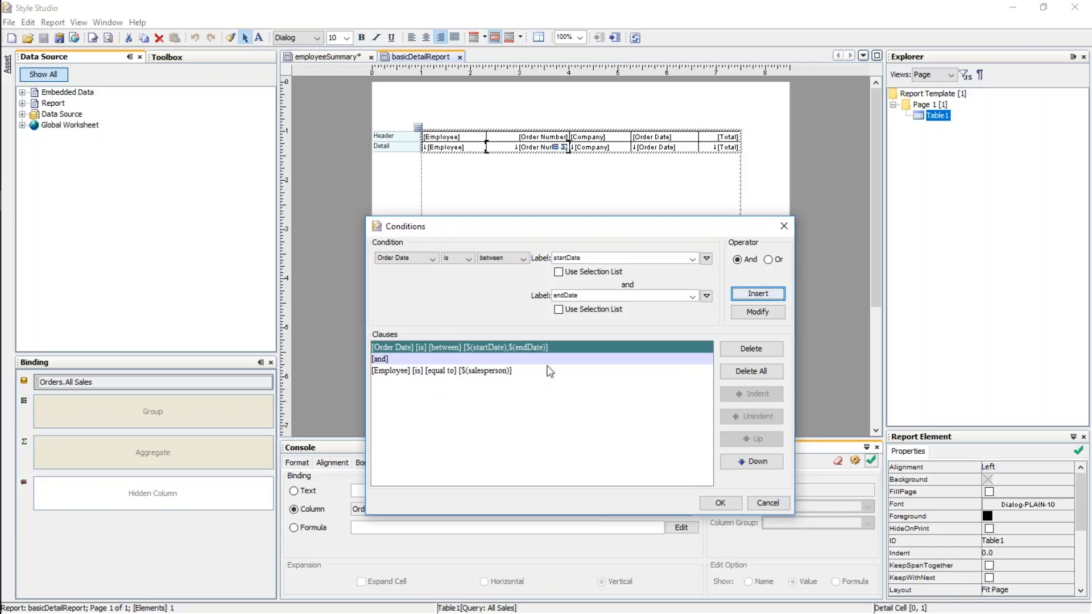
pyautogui.click(725, 499)
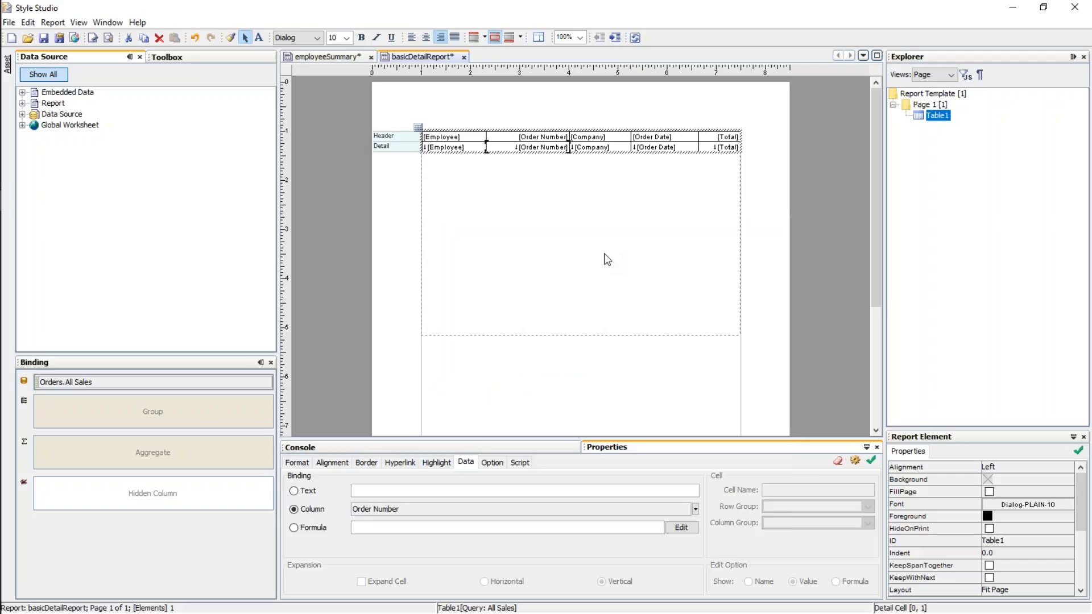
pyautogui.click(44, 37)
# Step: Return to employeeSummary and make the chart's hyperlink send the report parameters
pyautogui.click(324, 57)
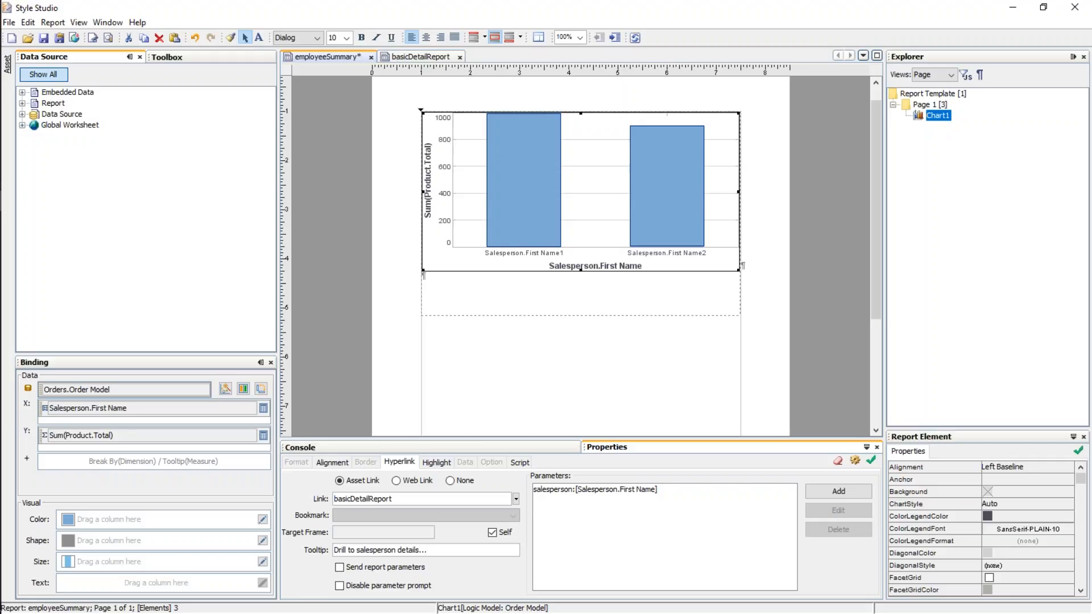
pyautogui.click(535, 183)
pyautogui.click(339, 567)
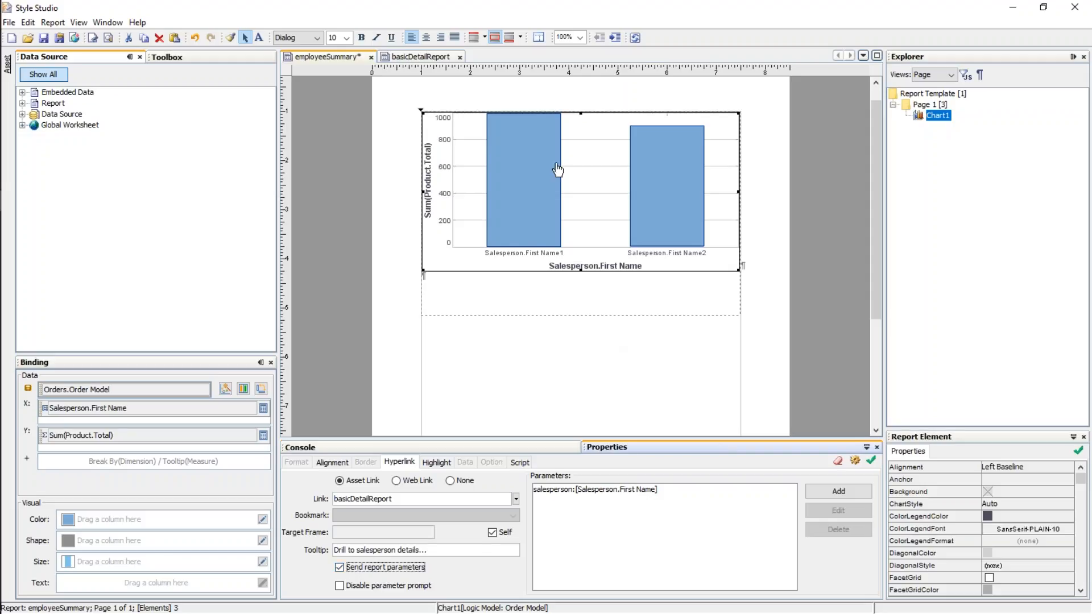
# Step: Delete the user-defined salesperson parameter from employeeSummary's parameter definitions and save the report
pyautogui.click(52, 22)
pyautogui.click(74, 37)
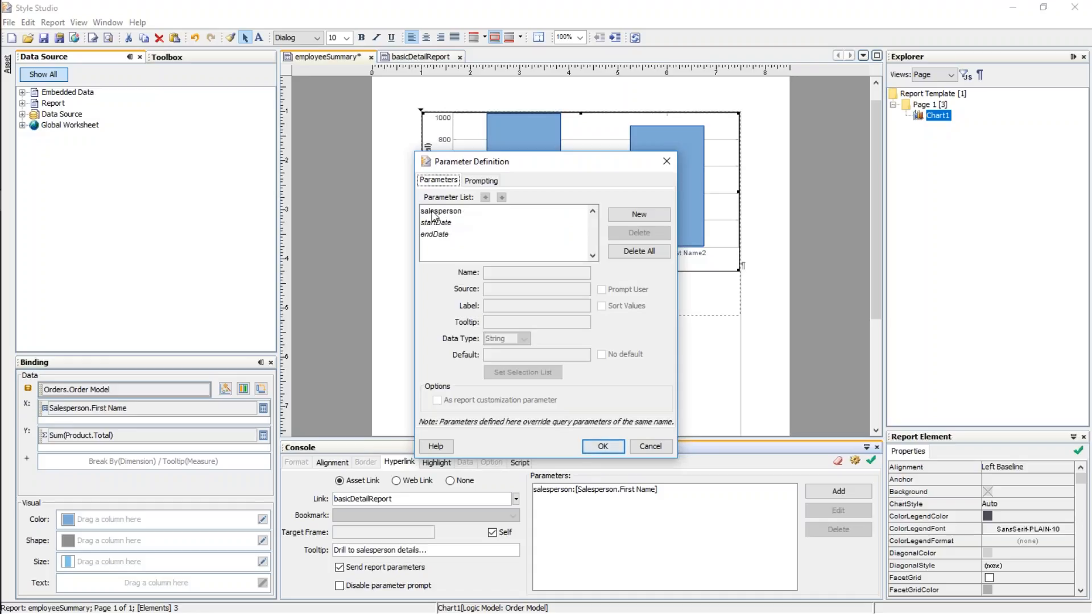
pyautogui.click(447, 212)
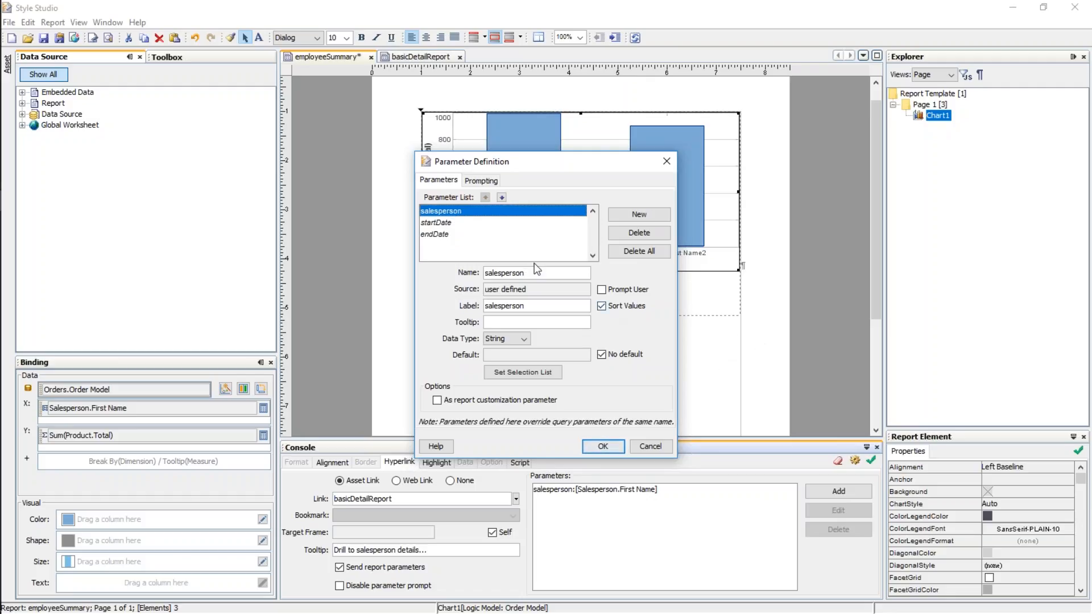
pyautogui.click(637, 233)
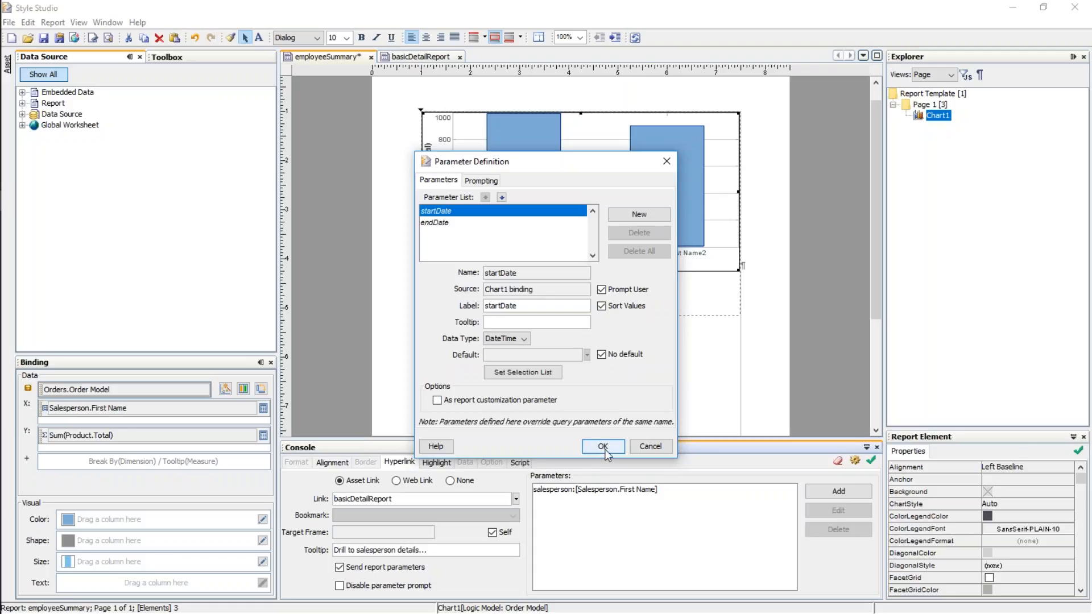
pyautogui.moveTo(585, 163); pyautogui.dragTo(423, 232)
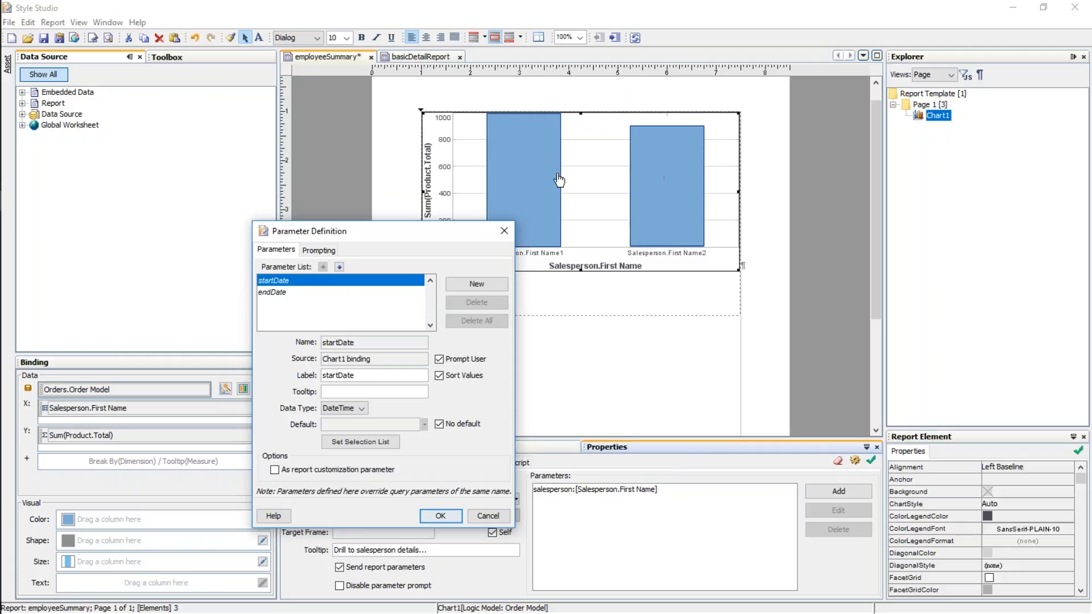
pyautogui.click(441, 516)
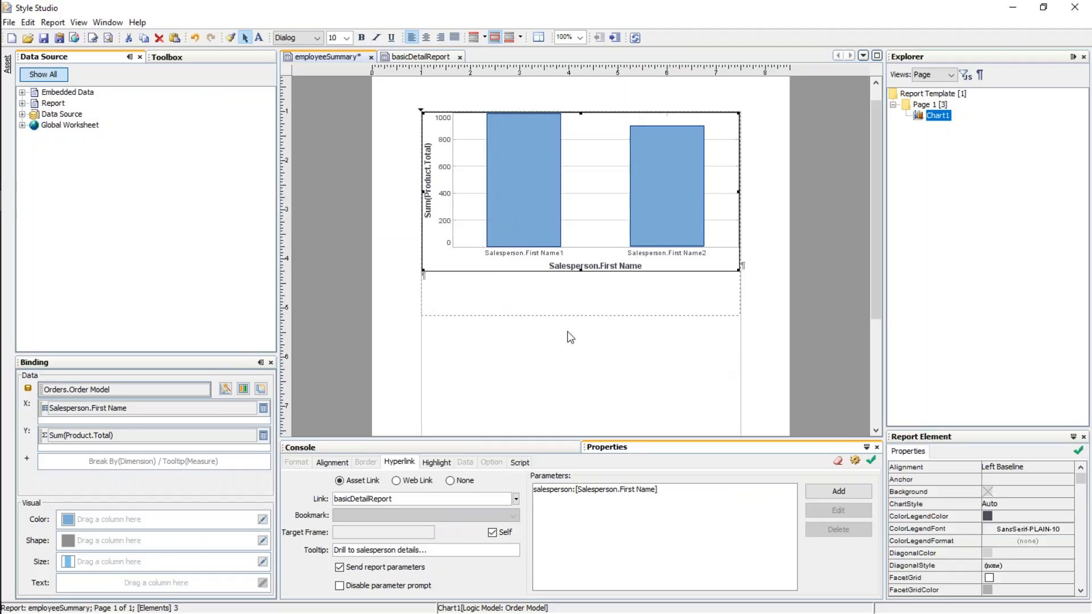
pyautogui.click(43, 37)
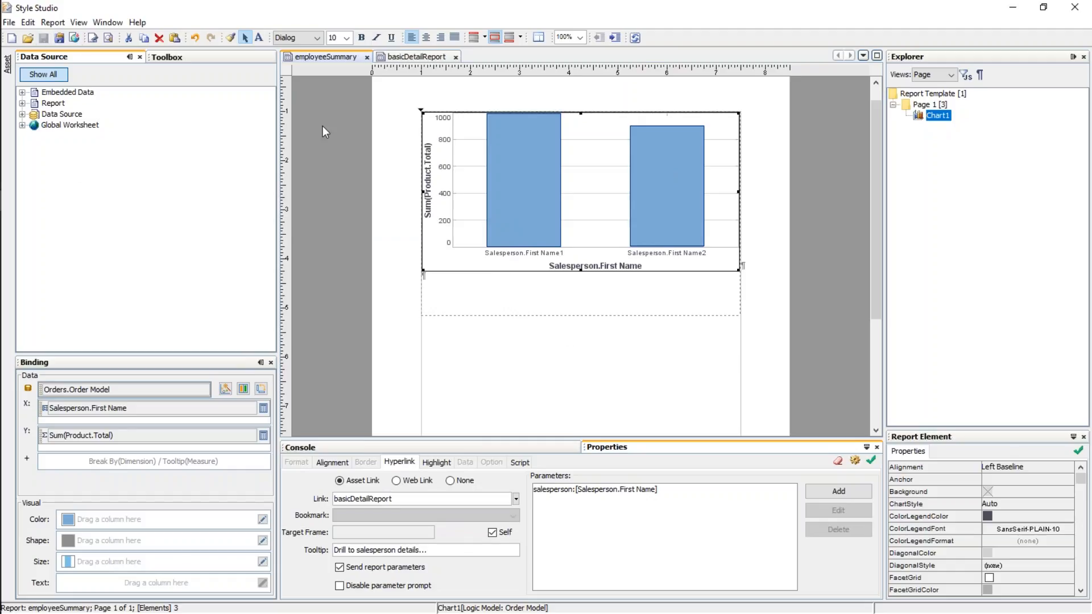
pyautogui.click(456, 57)
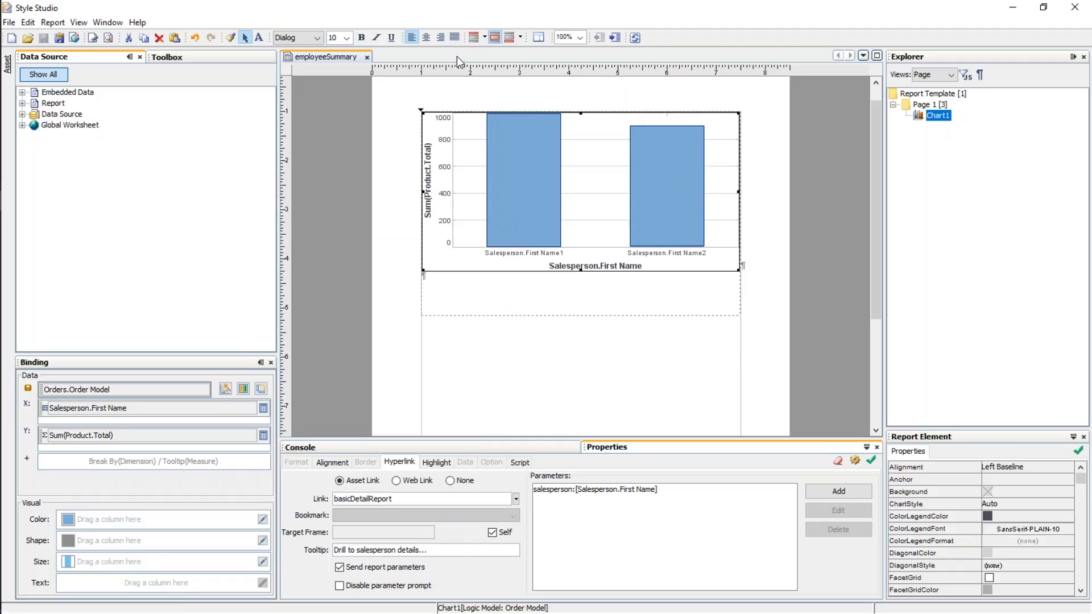
pyautogui.click(107, 38)
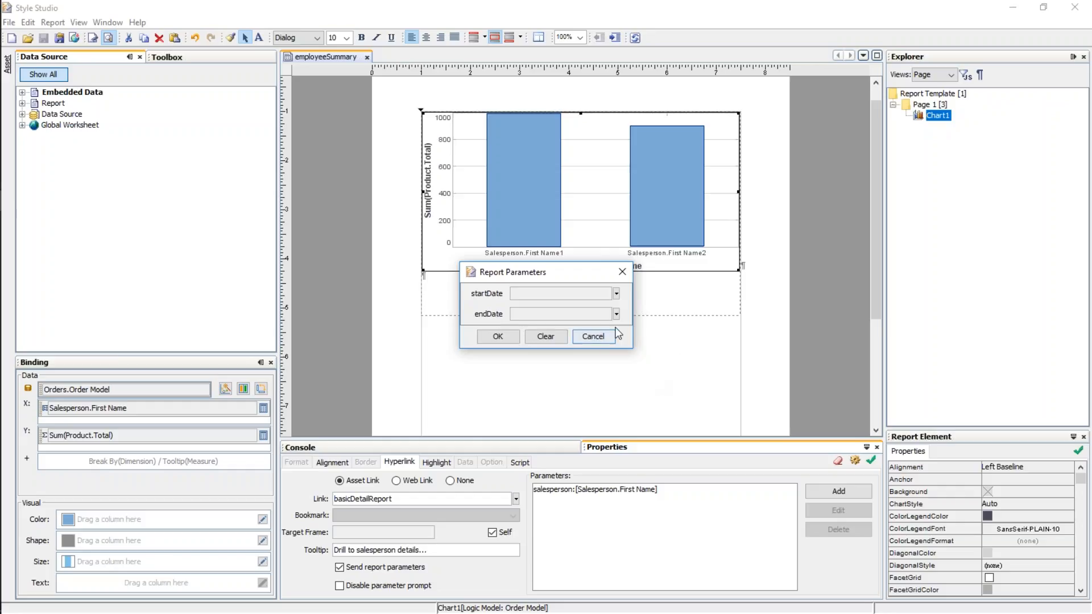
pyautogui.click(616, 294)
pyautogui.click(564, 316)
pyautogui.scroll(2, 564, 341)
pyautogui.click(564, 328)
pyautogui.click(536, 447)
pyautogui.click(615, 314)
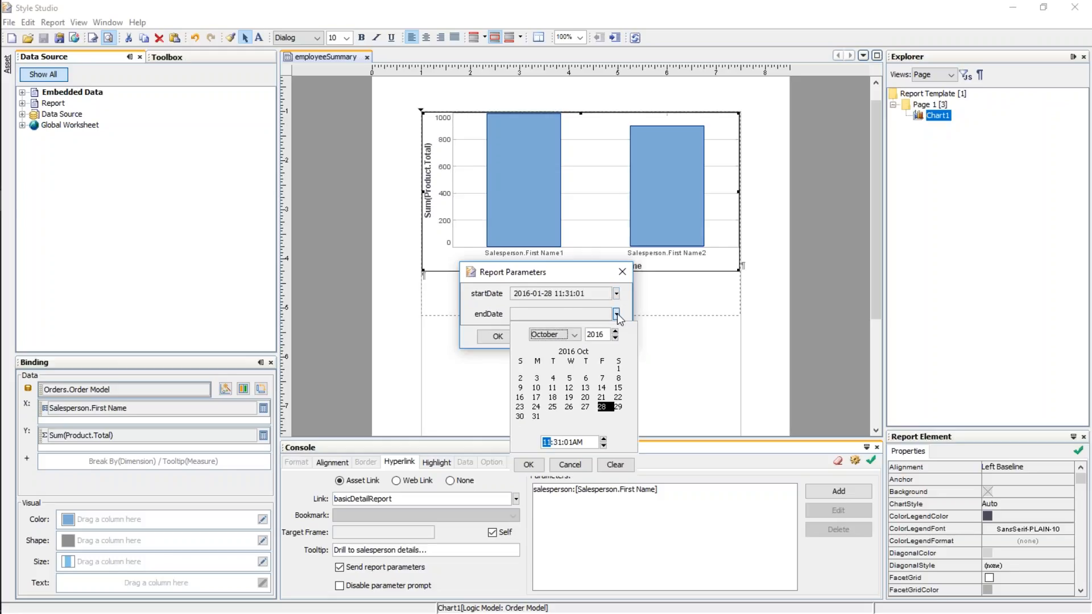
pyautogui.click(539, 465)
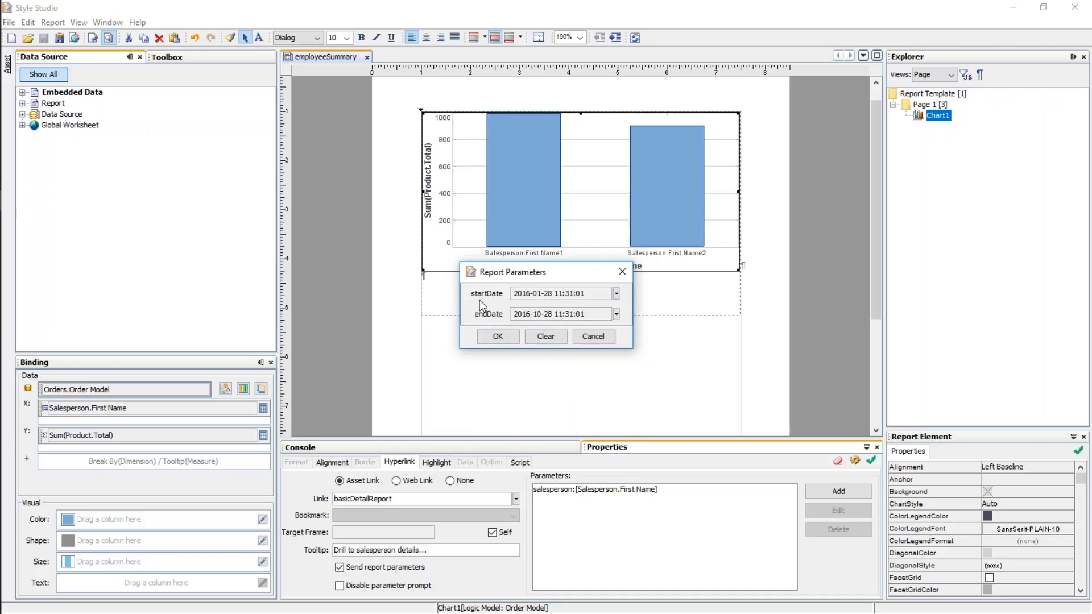
pyautogui.click(550, 295)
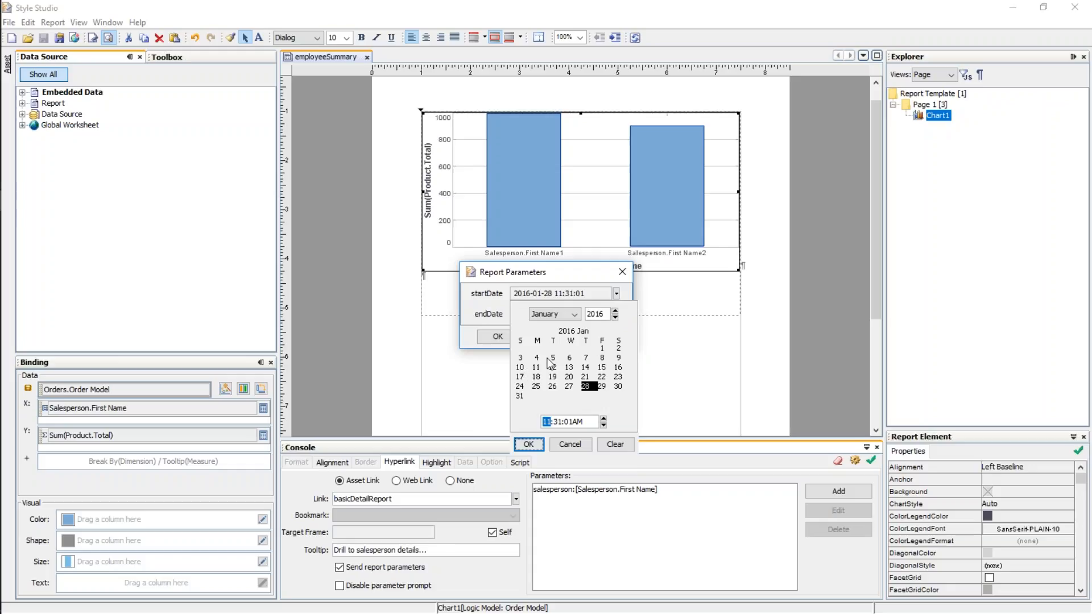
pyautogui.click(602, 348)
pyautogui.click(528, 444)
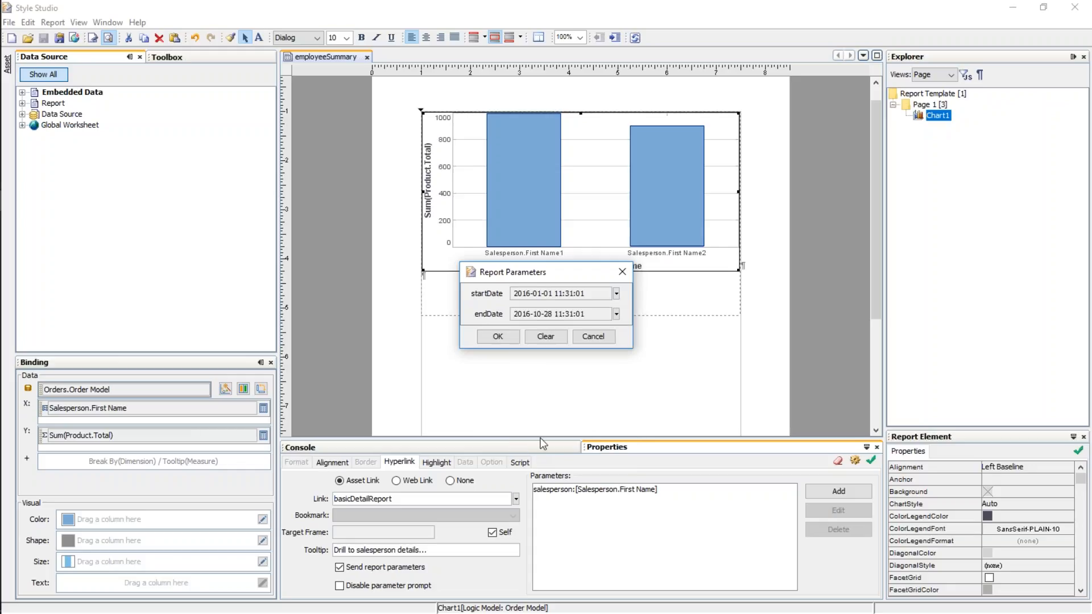
pyautogui.click(497, 336)
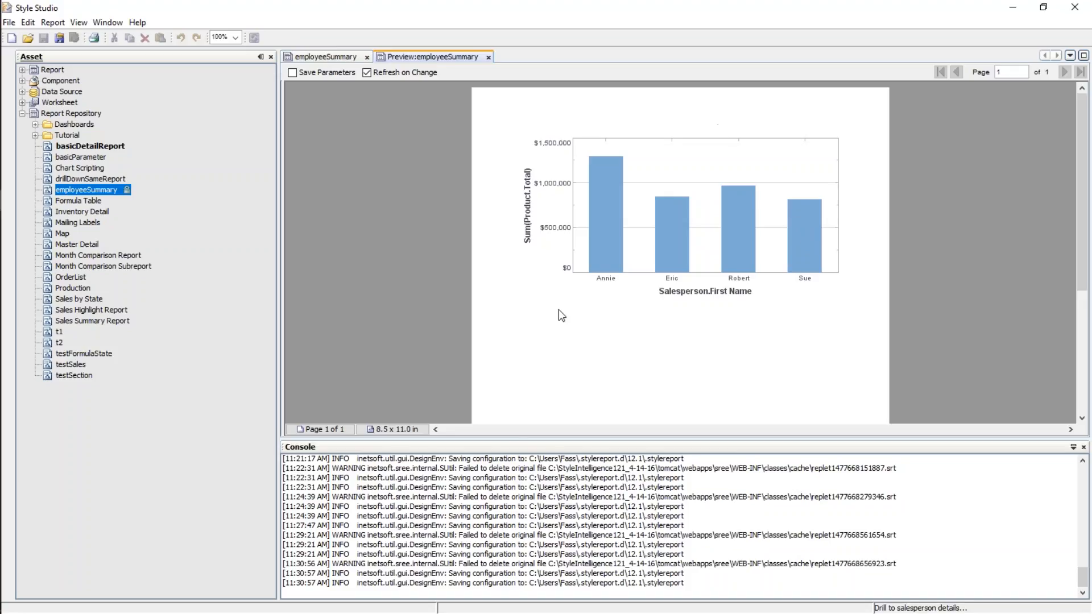
# Step: Drill down on the fourth salesperson's bar and examine the order dates in the detail rows
pyautogui.click(804, 241)
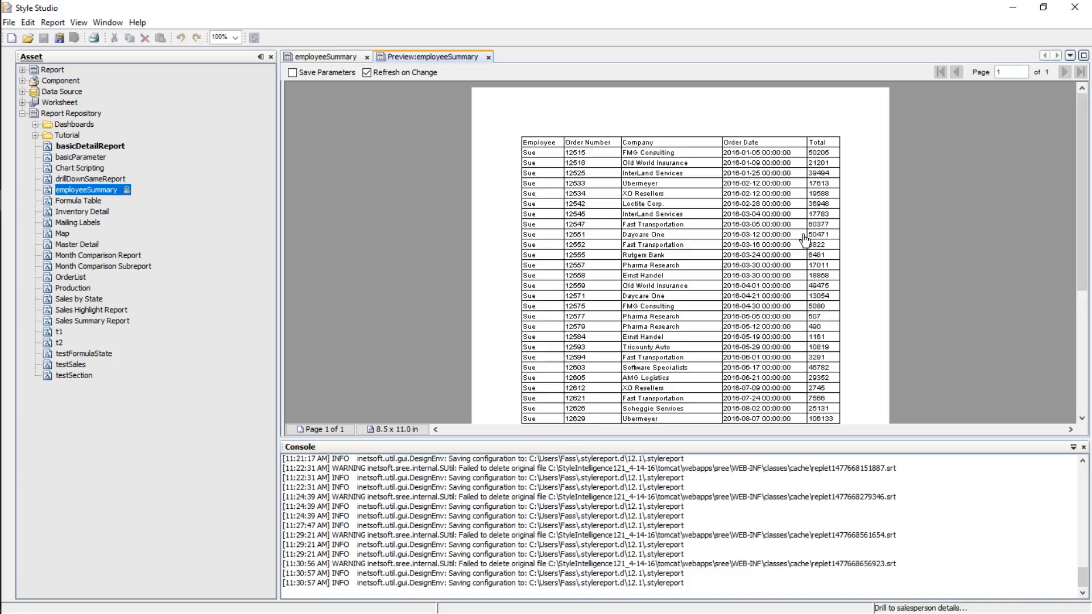
pyautogui.scroll(-5, 554, 151)
pyautogui.scroll(5, 635, 218)
pyautogui.scroll(-1, 719, 193)
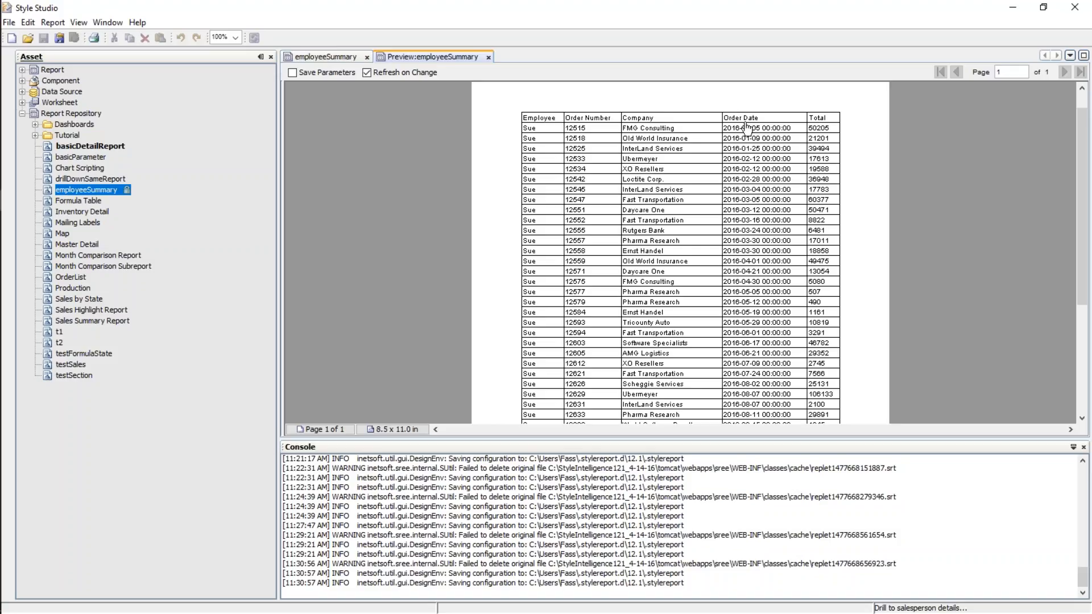
pyautogui.scroll(-5, 747, 132)
pyautogui.scroll(5, 739, 224)
# Step: Review the parameter definitions of employeeSummary and leave them without making changes
pyautogui.click(316, 54)
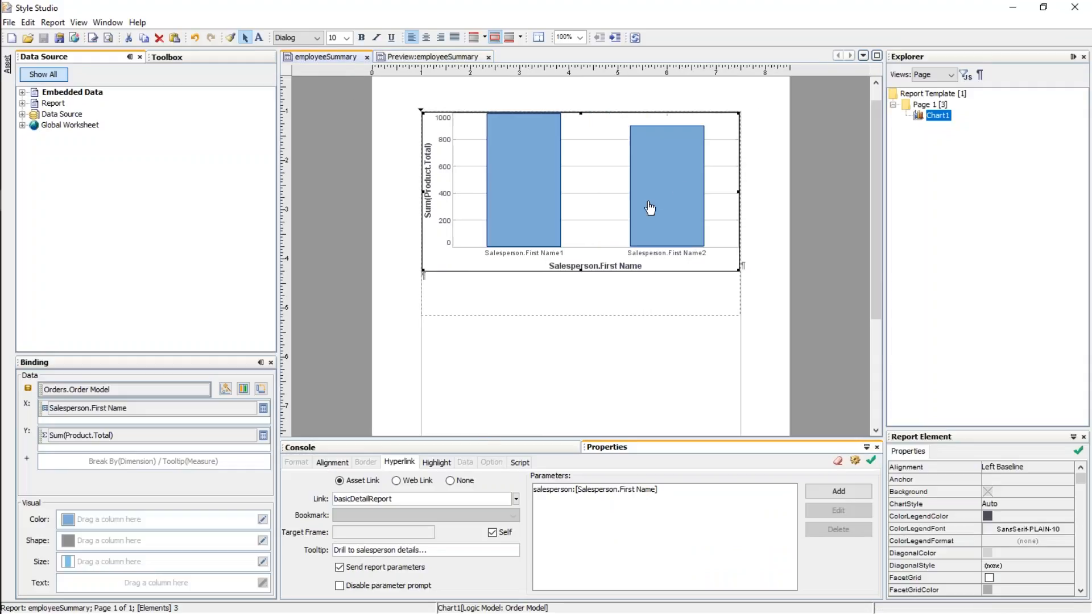
pyautogui.click(53, 22)
pyautogui.click(77, 38)
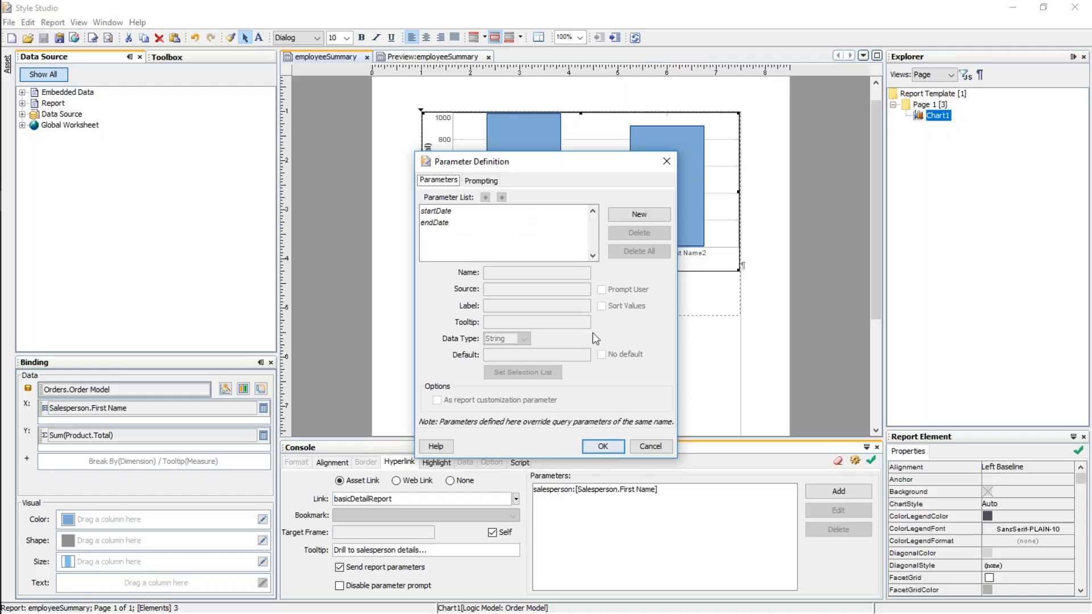
pyautogui.click(640, 443)
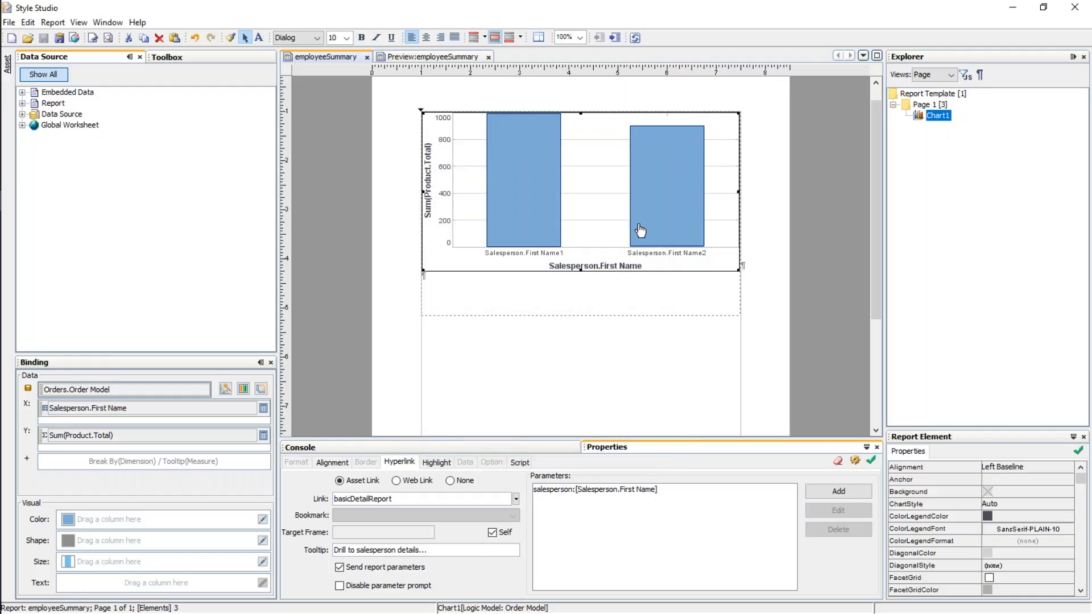
# Step: Close the employeeSummary preview and the employeeSummary report
pyautogui.click(456, 57)
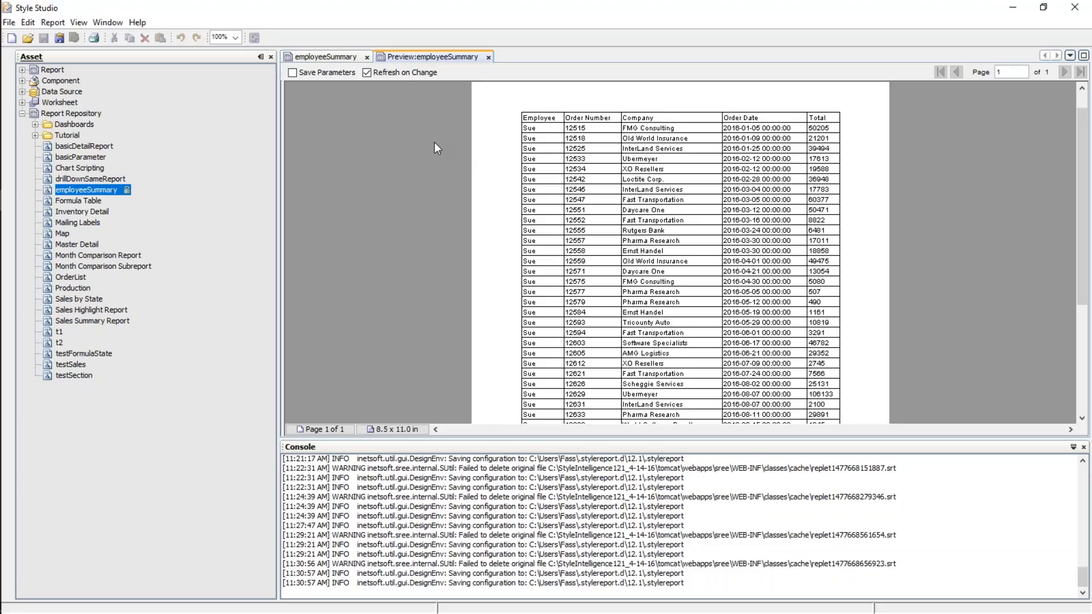
pyautogui.click(489, 57)
pyautogui.click(368, 60)
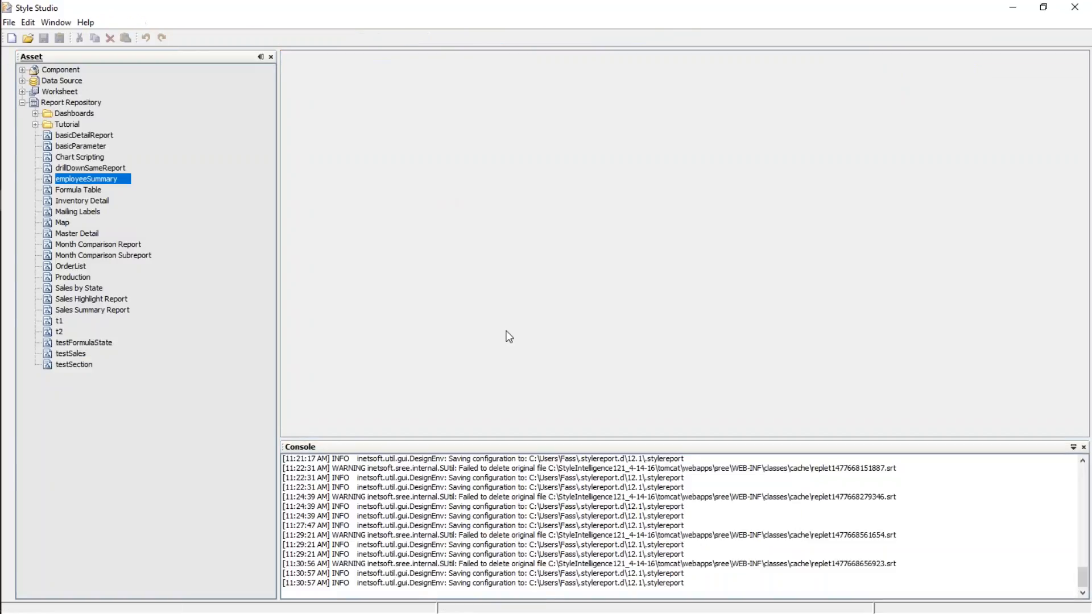
# Step: Create a blank tabular report and save it in the report repository as Master Detail Report
pyautogui.click(12, 38)
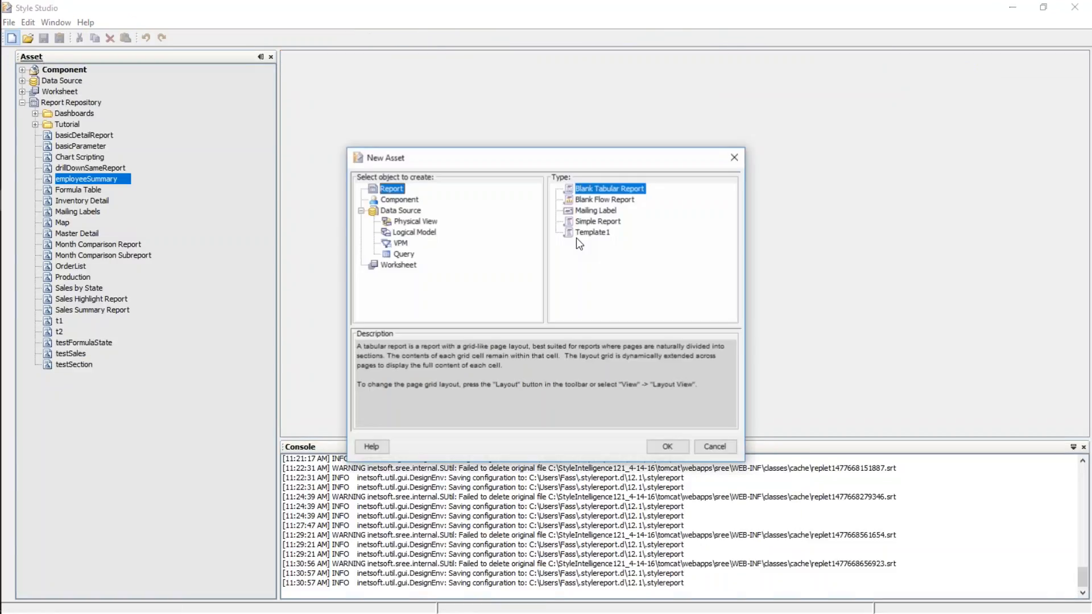
pyautogui.doubleClick(577, 191)
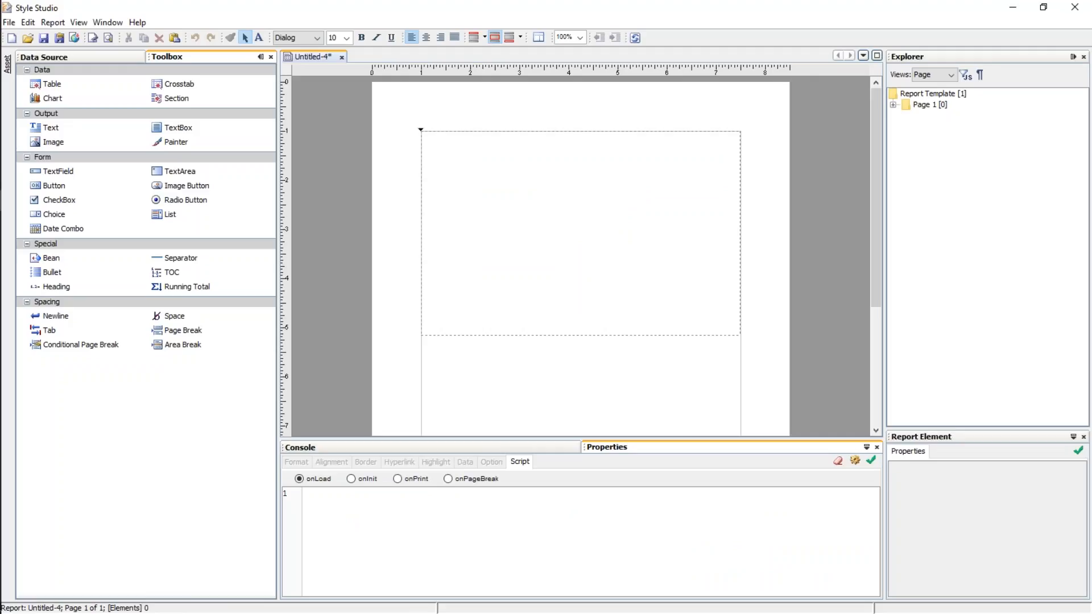
pyautogui.hotkey('ctrl', 's')
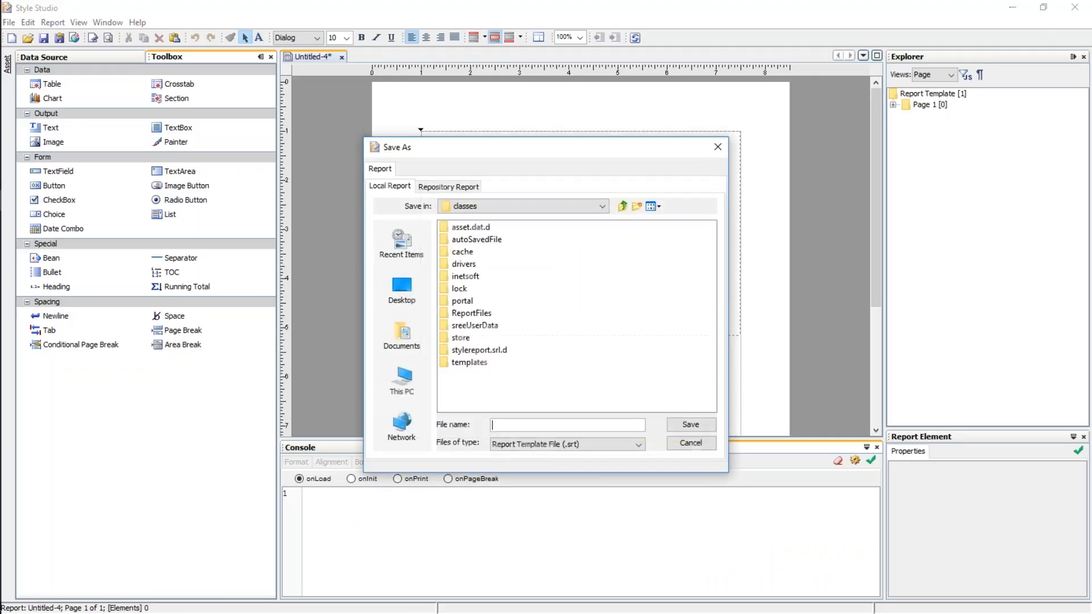
pyautogui.click(453, 188)
pyautogui.write('Master De')
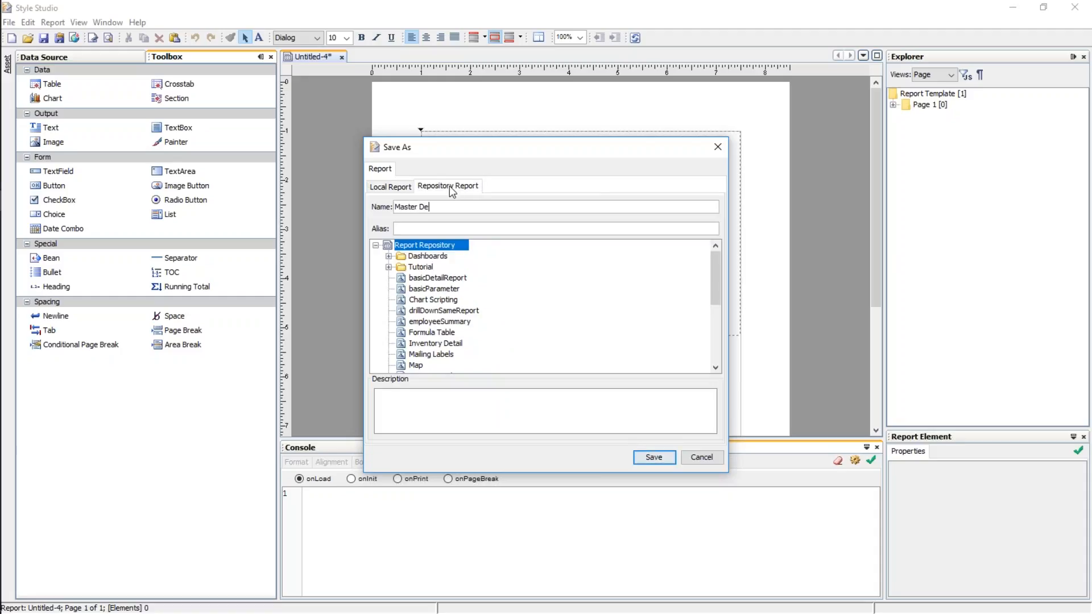
pyautogui.write('tail Report')
pyautogui.click(664, 458)
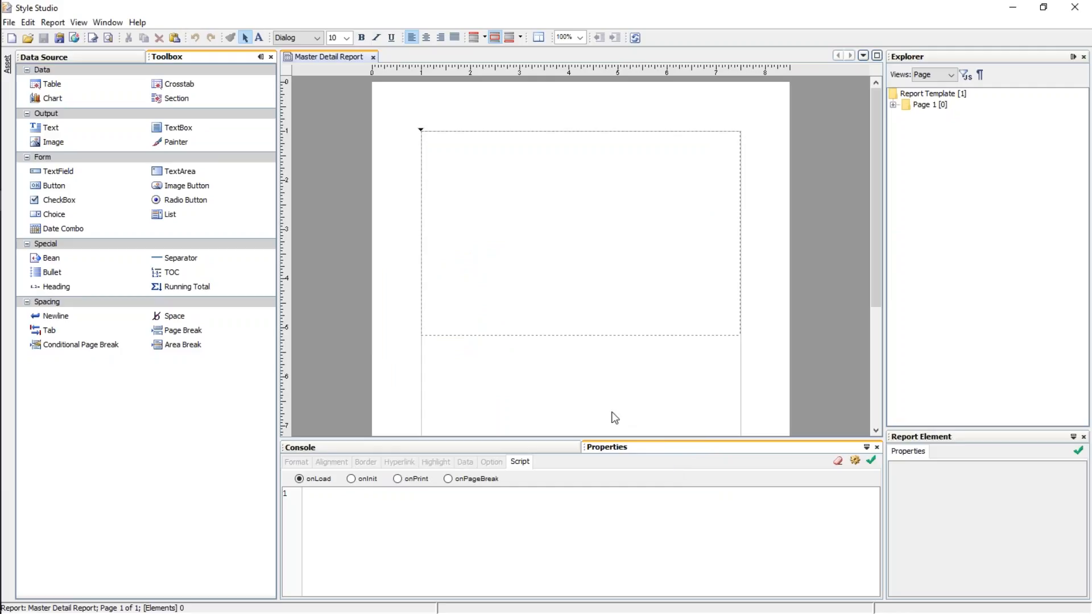
# Step: Insert a section element into the report and select Order Model from the Orders data source as its data
pyautogui.click(160, 100)
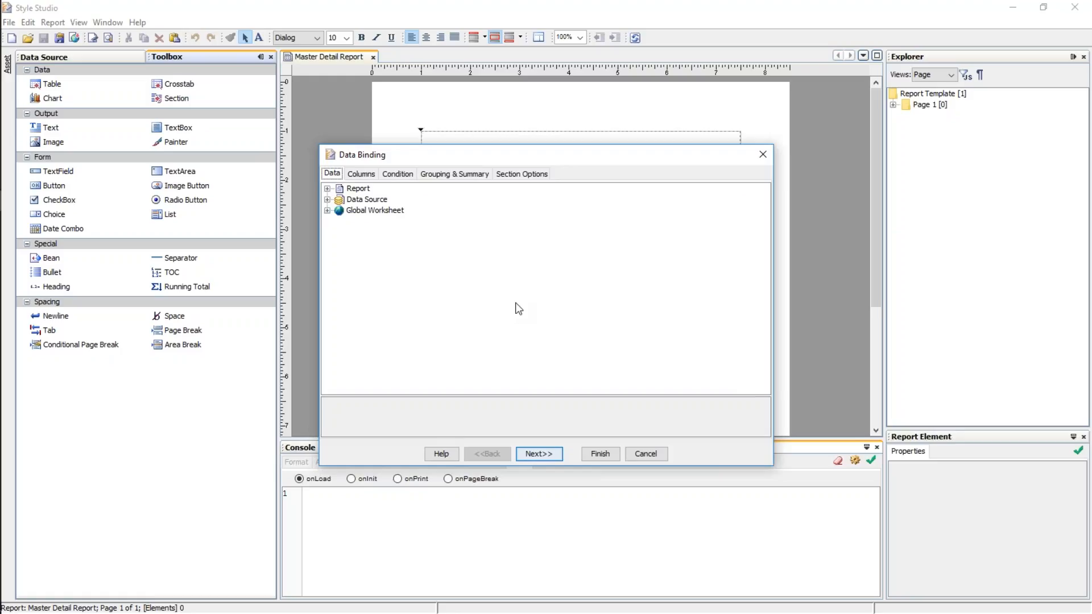
pyautogui.click(327, 199)
pyautogui.click(340, 221)
pyautogui.click(391, 243)
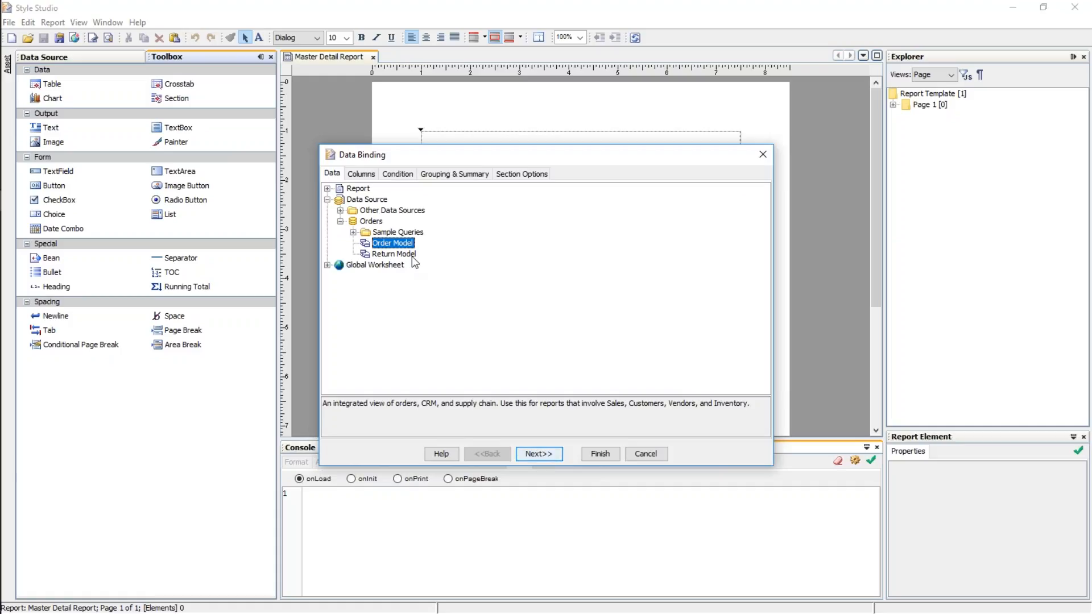
# Step: Add the Salesperson.First Name column to the section's data binding
pyautogui.click(361, 175)
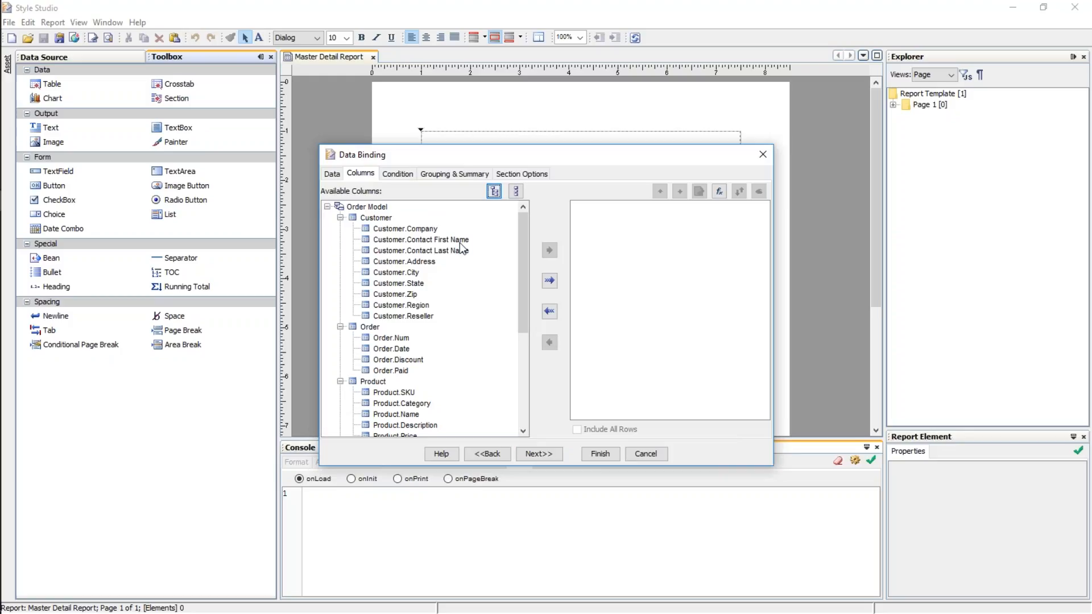
pyautogui.scroll(-5, 445, 314)
pyautogui.scroll(-1, 445, 314)
pyautogui.doubleClick(423, 322)
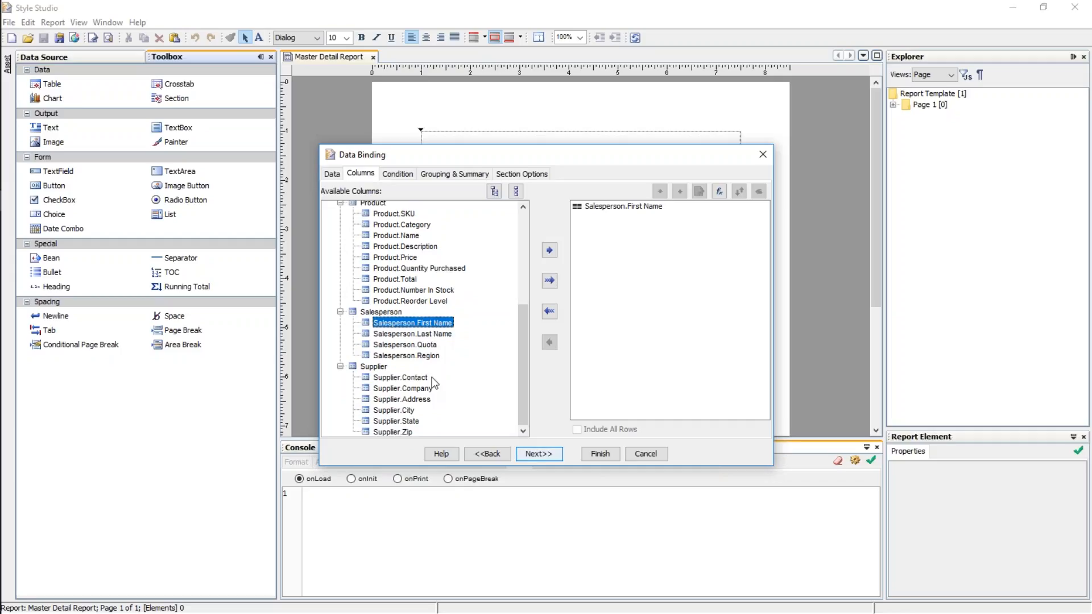
pyautogui.scroll(3, 465, 382)
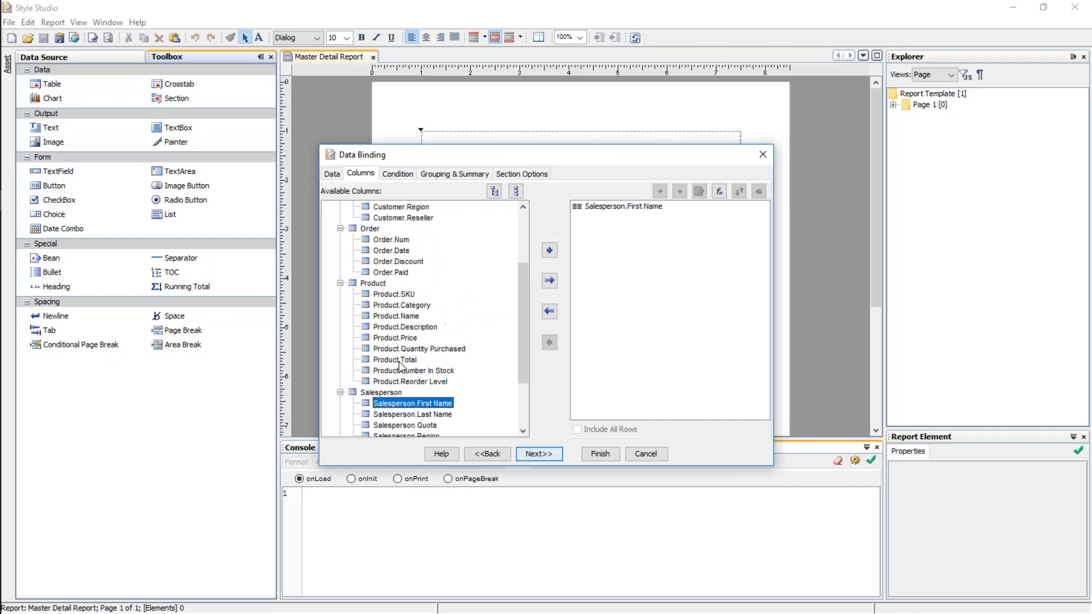
# Step: Add the Product.Total, Product.Category, Order.Num and Order.Date columns to the section's data binding
pyautogui.doubleClick(398, 359)
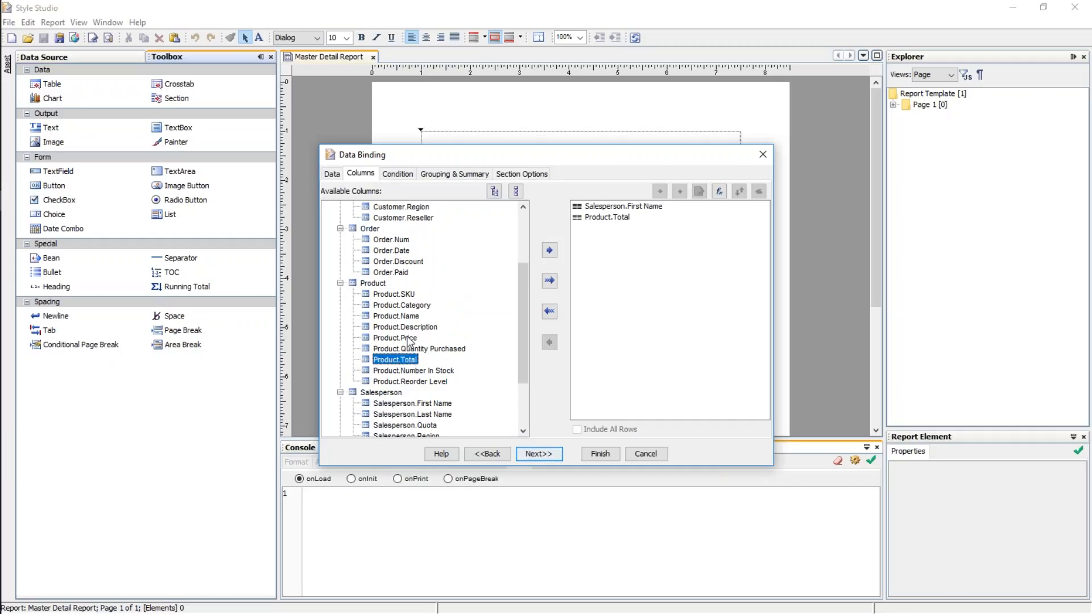
pyautogui.doubleClick(406, 307)
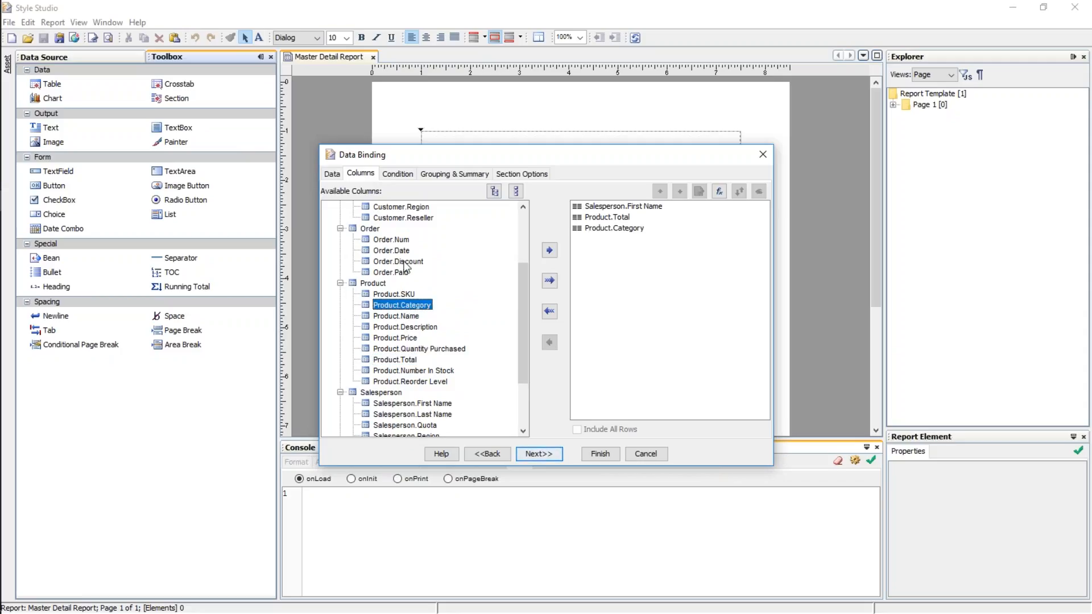
pyautogui.doubleClick(391, 239)
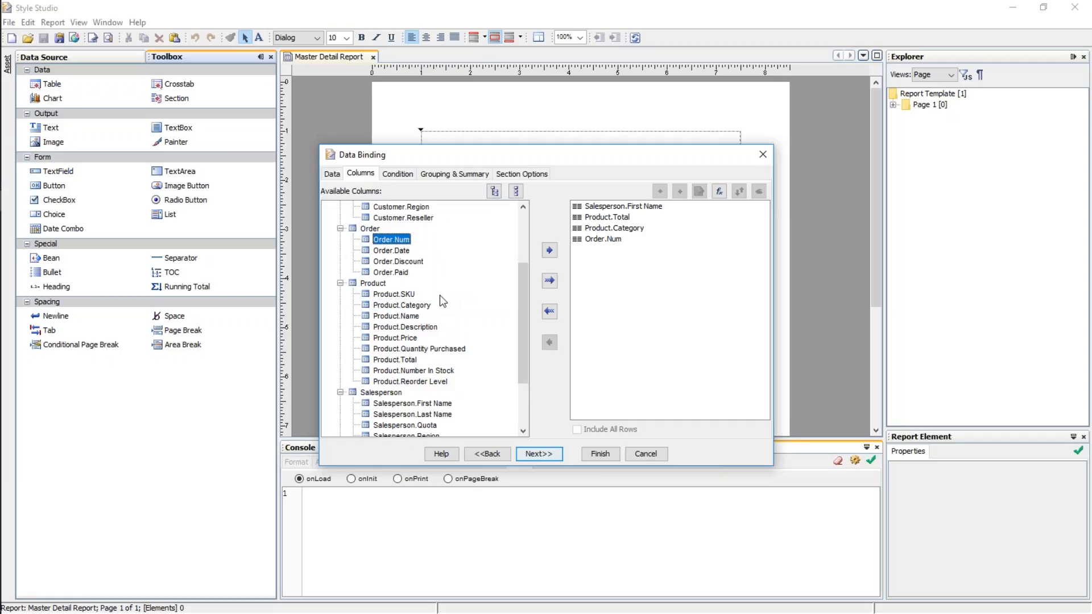
pyautogui.doubleClick(397, 255)
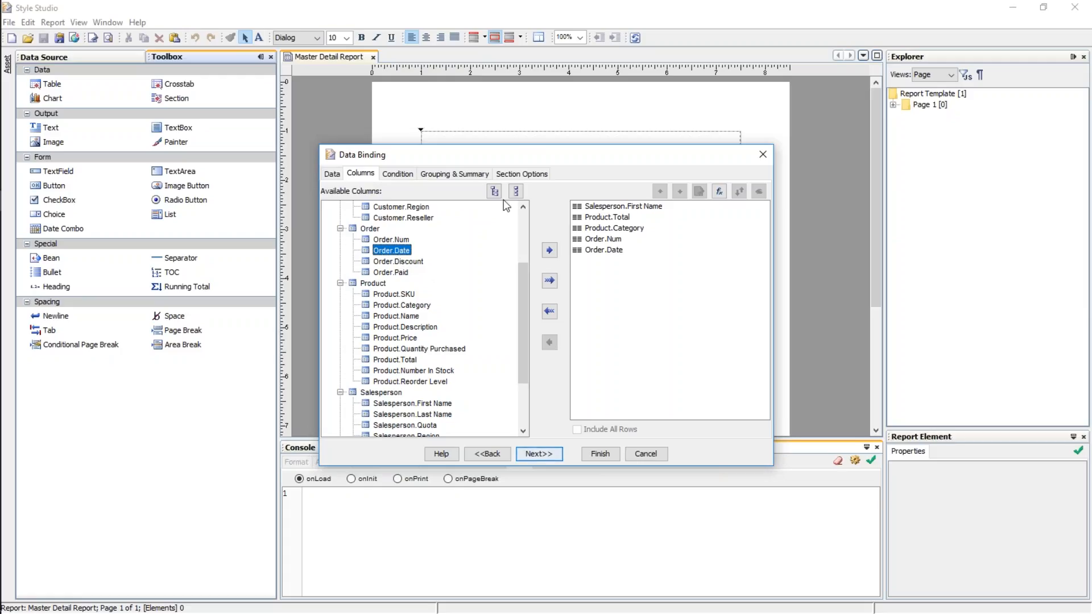
# Step: Hide the Product.Category, Order.Num and Order.Date columns in the binding, keeping Product.Total visible
pyautogui.moveTo(527, 156); pyautogui.dragTo(538, 245)
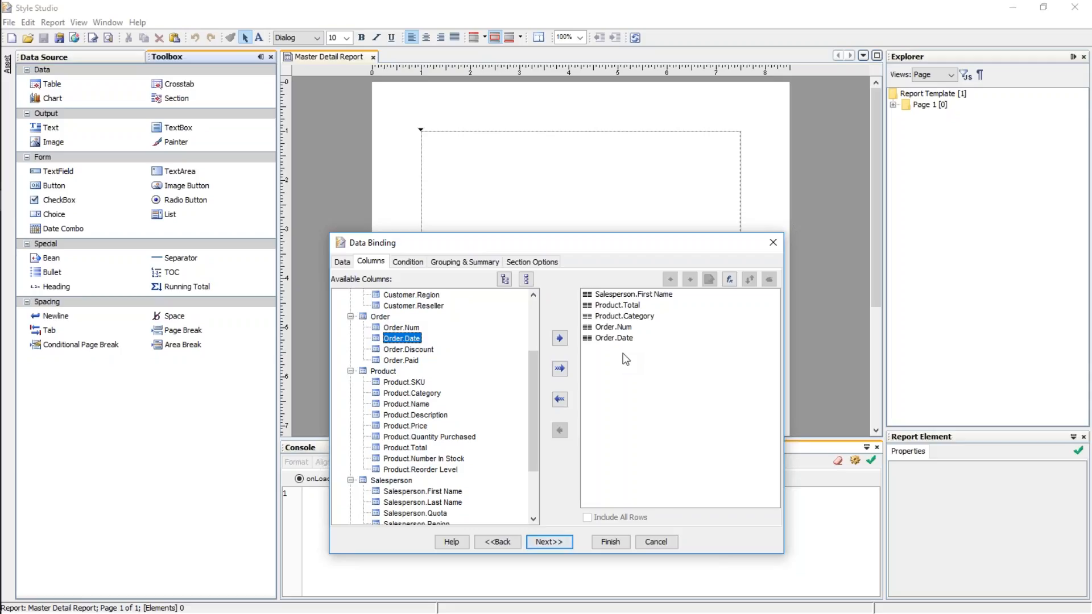
pyautogui.click(617, 307)
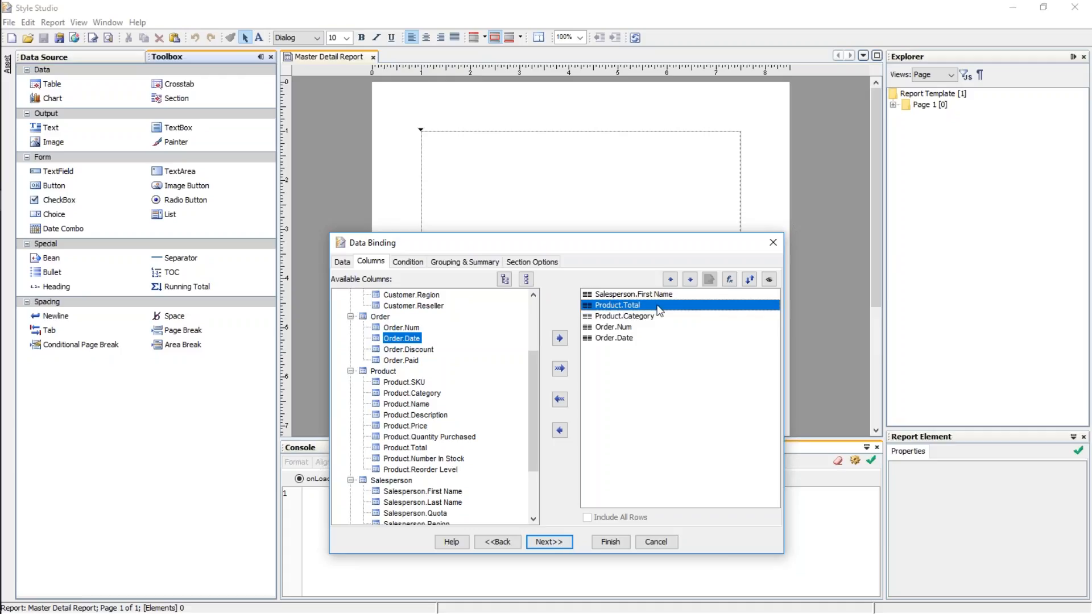
pyautogui.click(769, 285)
pyautogui.click(769, 280)
pyautogui.click(651, 319)
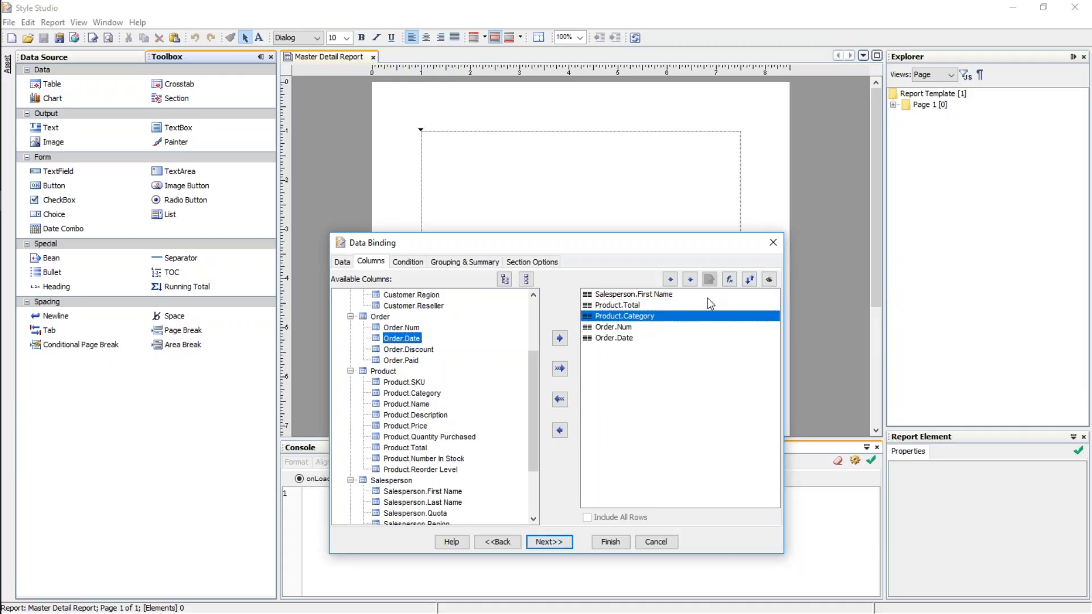
pyautogui.click(769, 279)
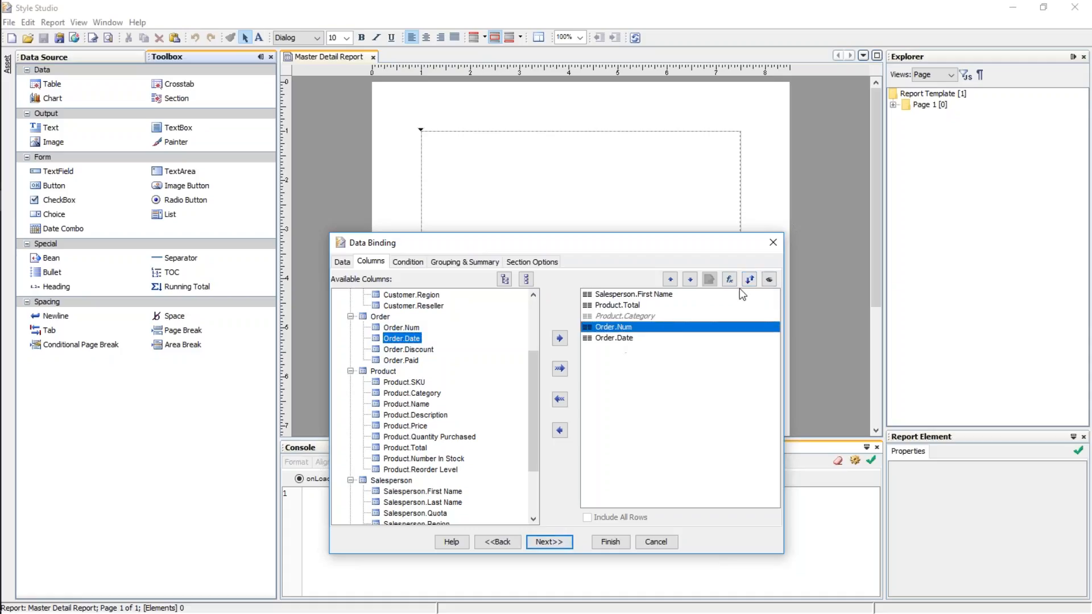
pyautogui.click(770, 280)
pyautogui.click(668, 337)
pyautogui.click(769, 280)
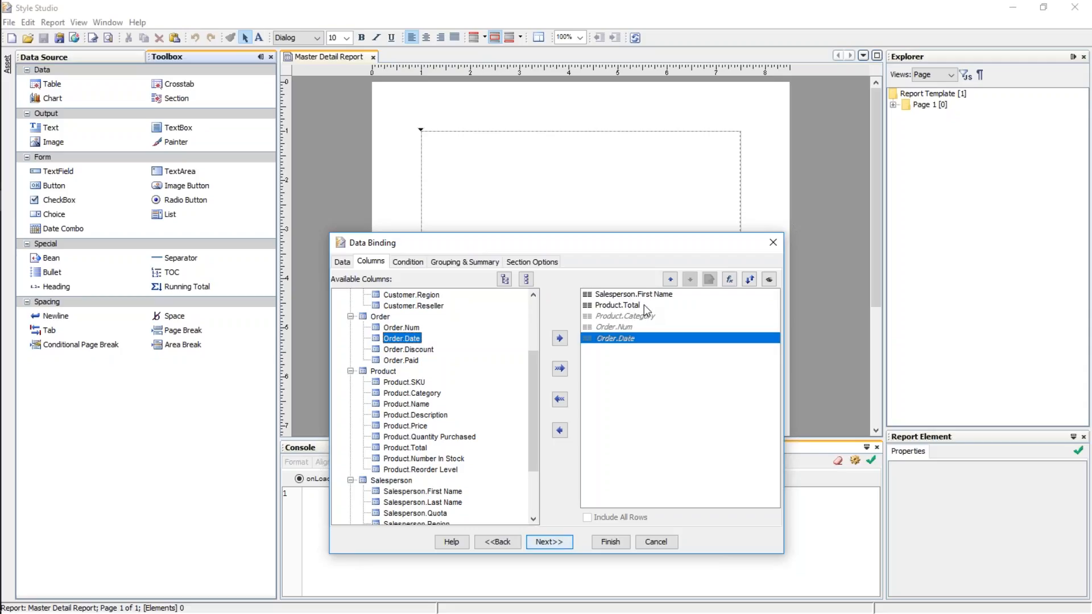
# Step: Group the section by Salesperson.First Name, summarize Product.Total with Sum, and finish the data binding
pyautogui.click(465, 262)
pyautogui.click(436, 316)
pyautogui.click(494, 314)
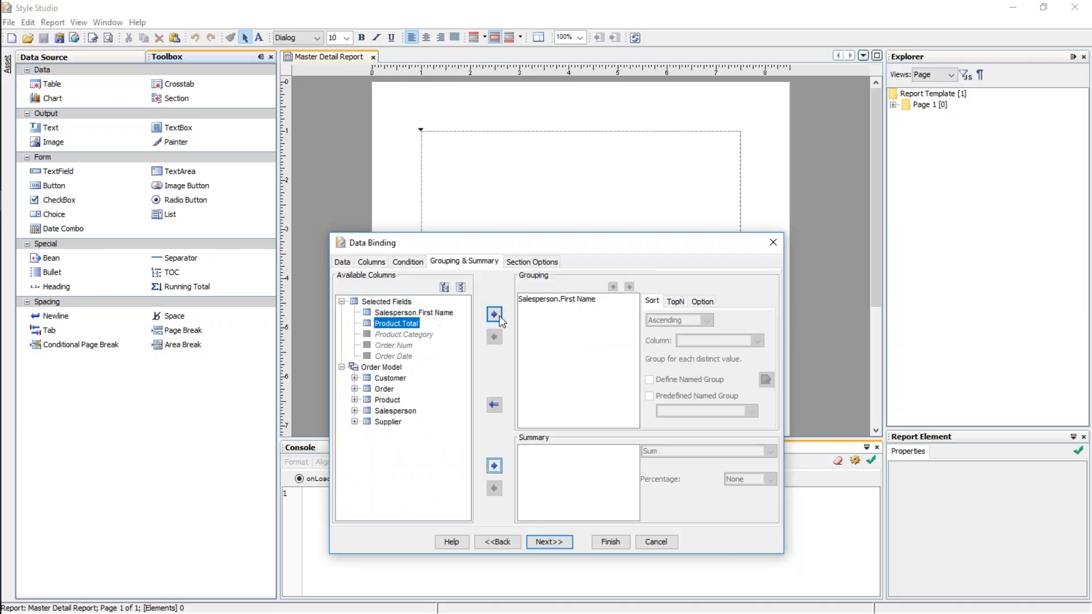
pyautogui.click(497, 469)
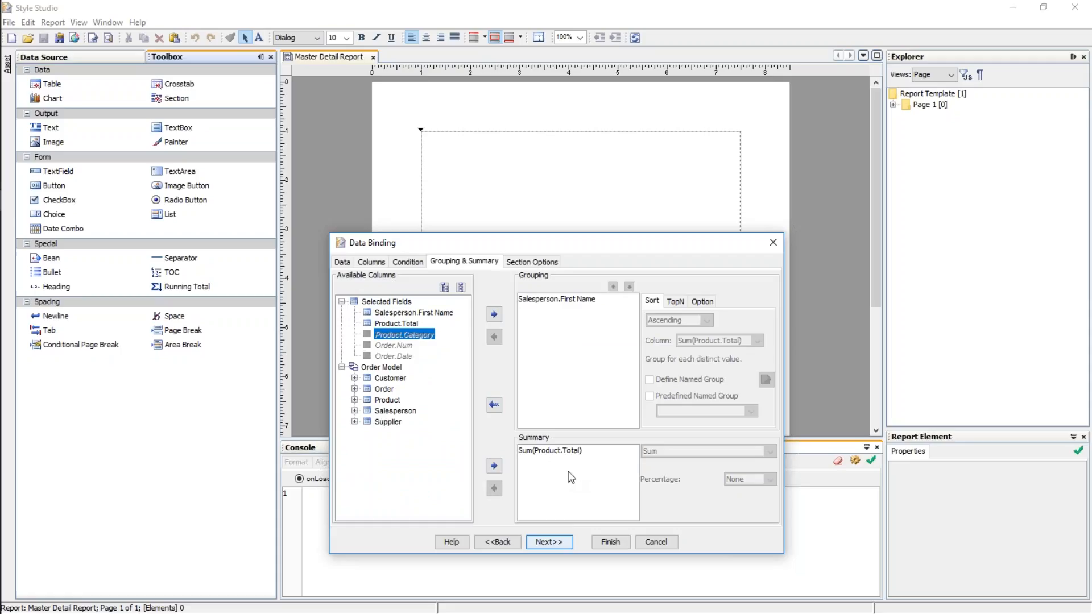
pyautogui.click(610, 542)
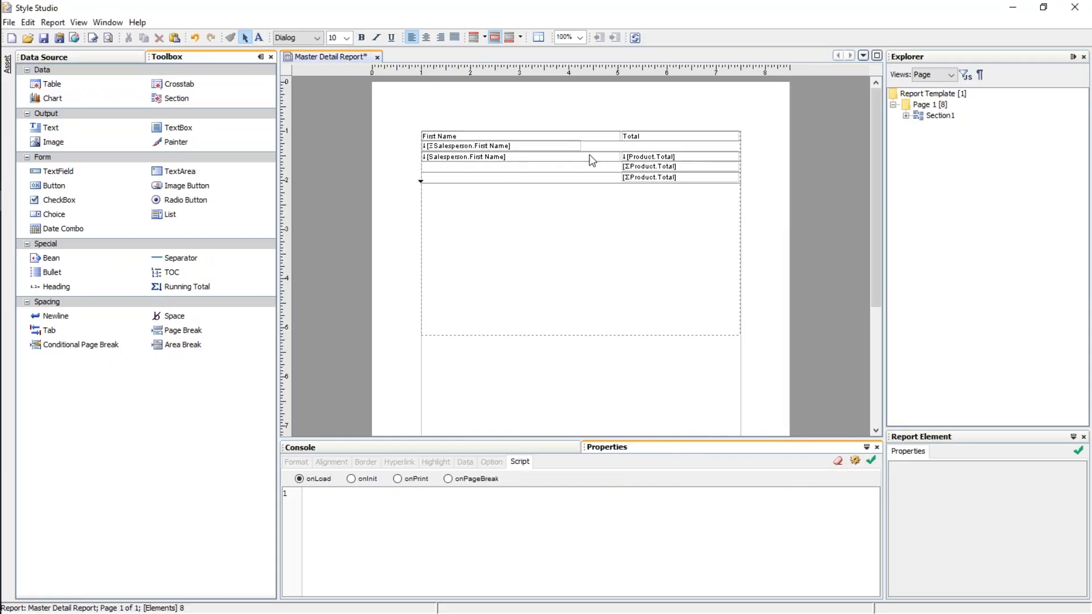
# Step: Examine the fields in the section's header, group, detail and footer bands and their text or column bindings
pyautogui.click(535, 156)
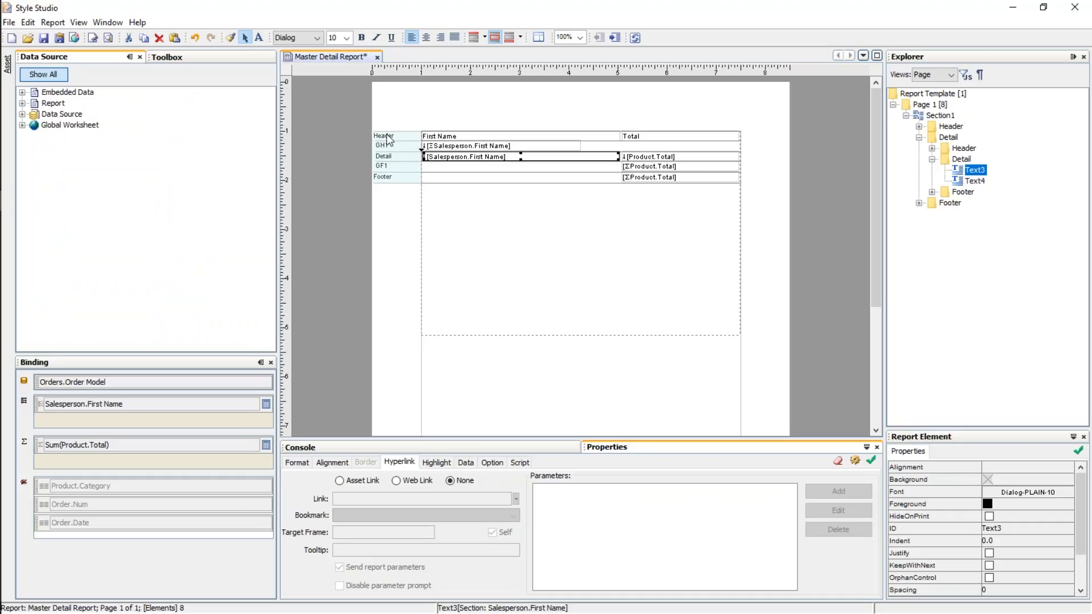
pyautogui.click(558, 139)
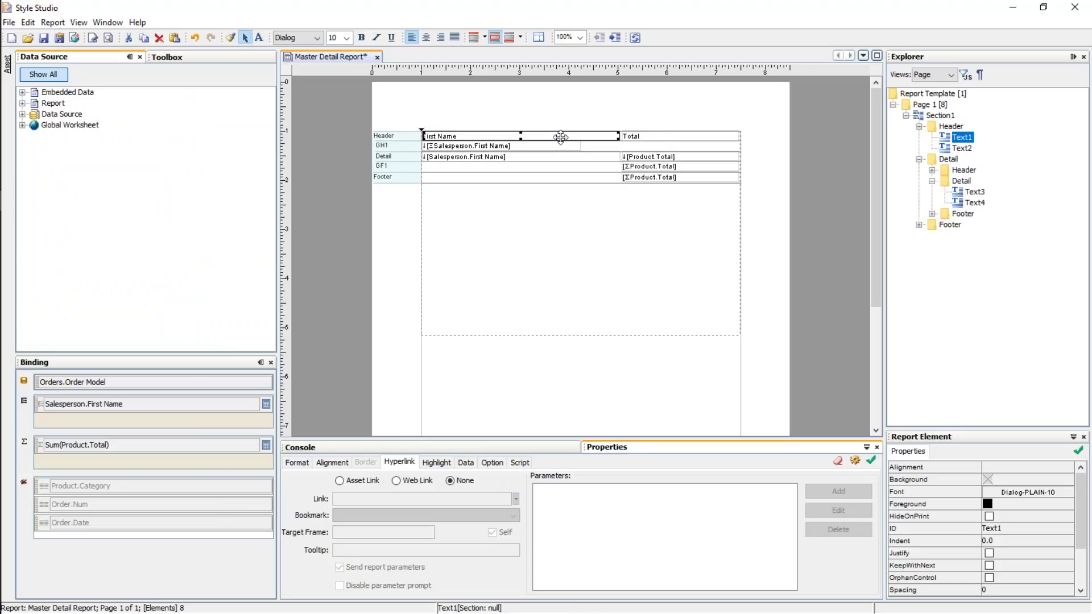
pyautogui.click(542, 147)
pyautogui.click(549, 160)
pyautogui.click(674, 156)
pyautogui.click(648, 167)
pyautogui.click(650, 177)
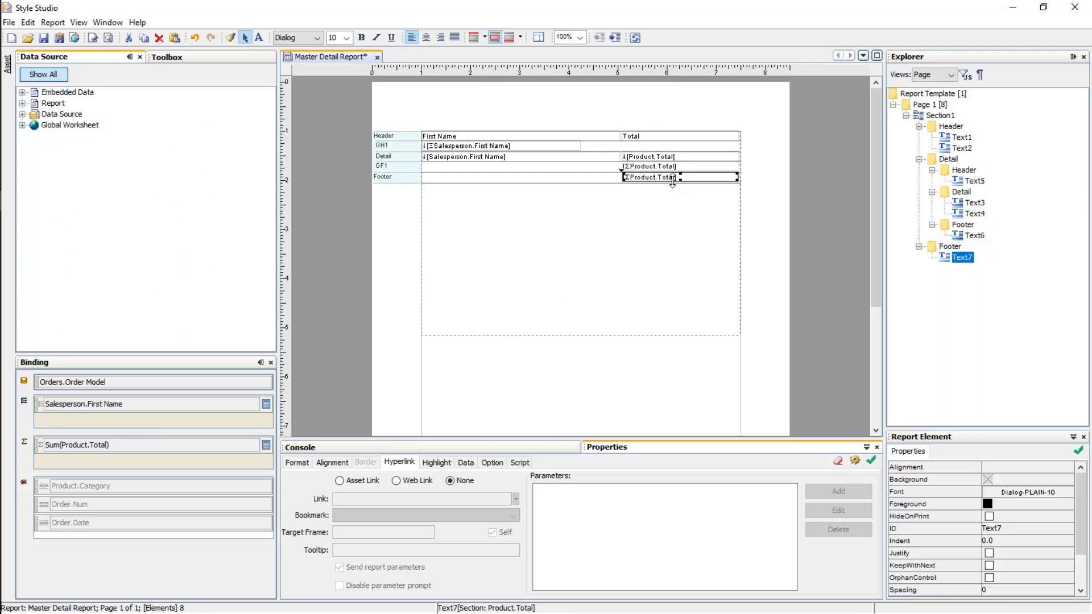
pyautogui.click(466, 463)
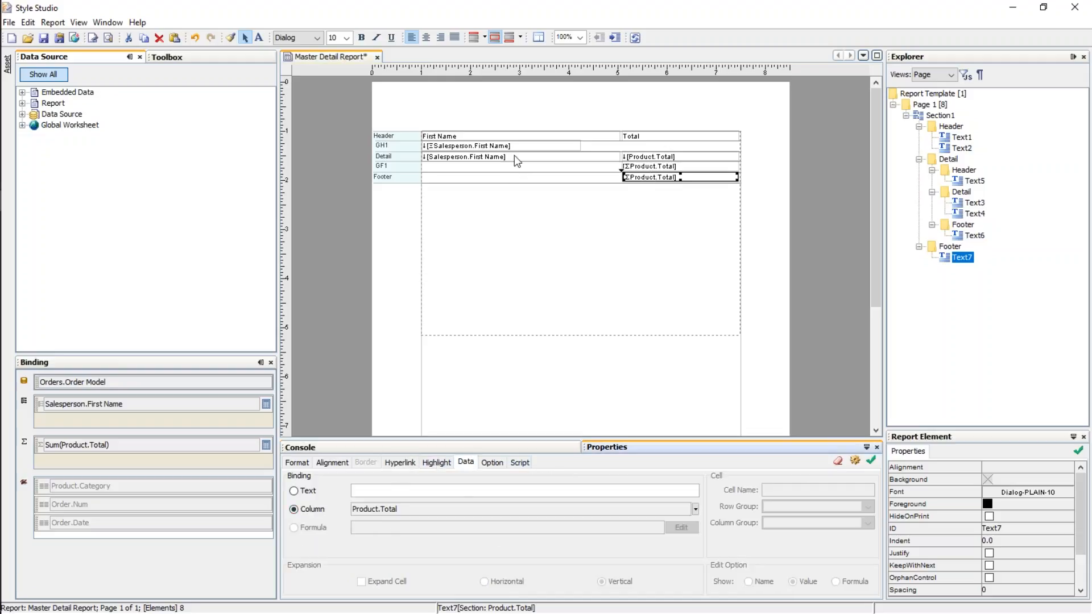
pyautogui.click(449, 139)
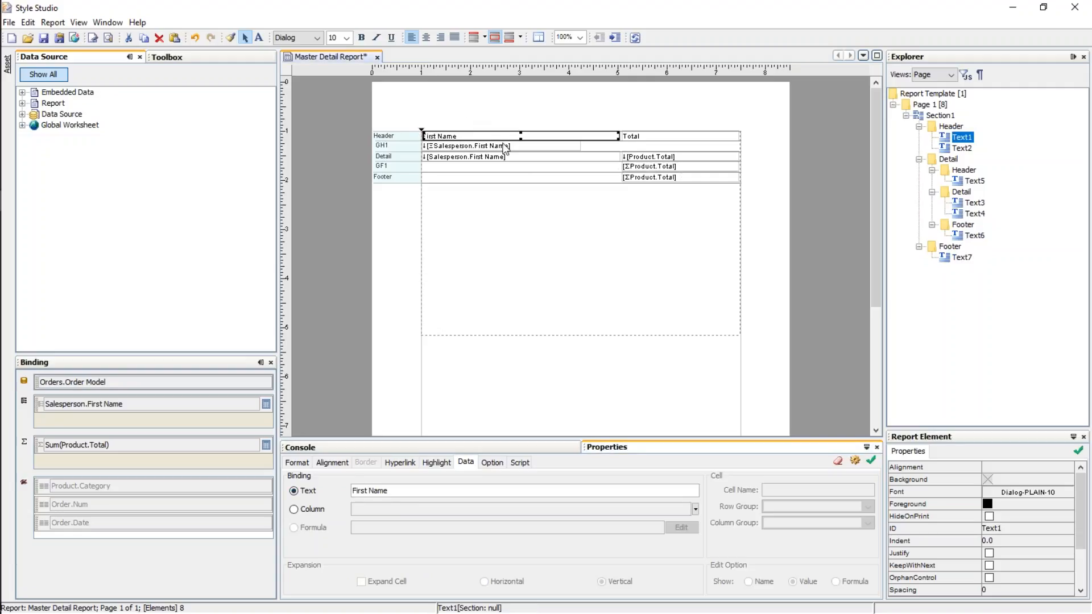
pyautogui.click(651, 166)
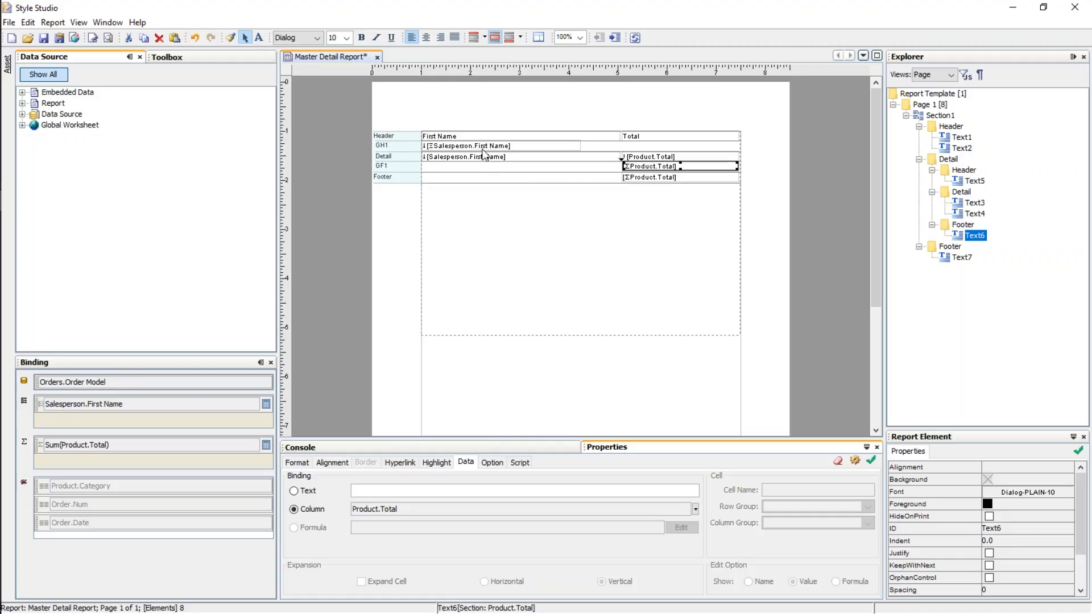
# Step: Hide the section's Header band containing the First Name and Total column labels
pyautogui.click(421, 132)
pyautogui.click(415, 137)
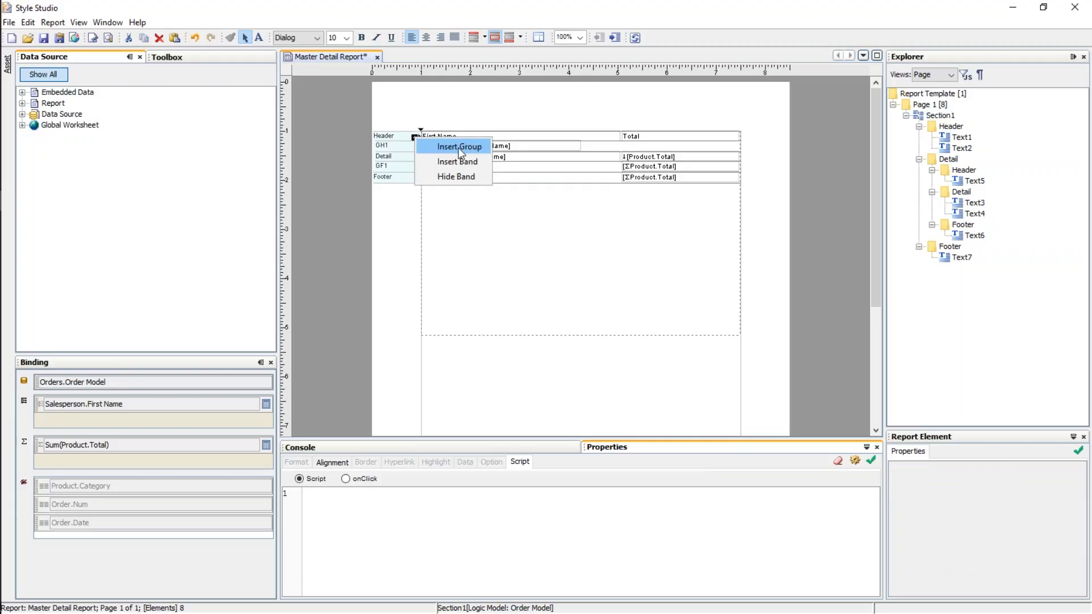
pyautogui.click(470, 176)
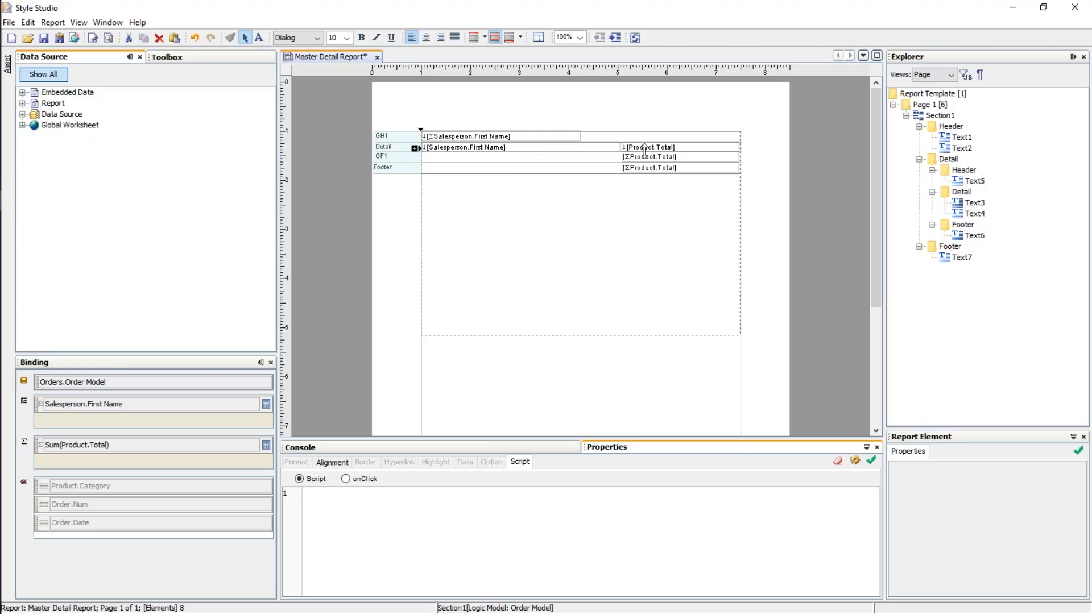
# Step: Move the summed Product.Total field from the group footer GF1 to the group header GH1, and hide the GF1 band
pyautogui.click(658, 158)
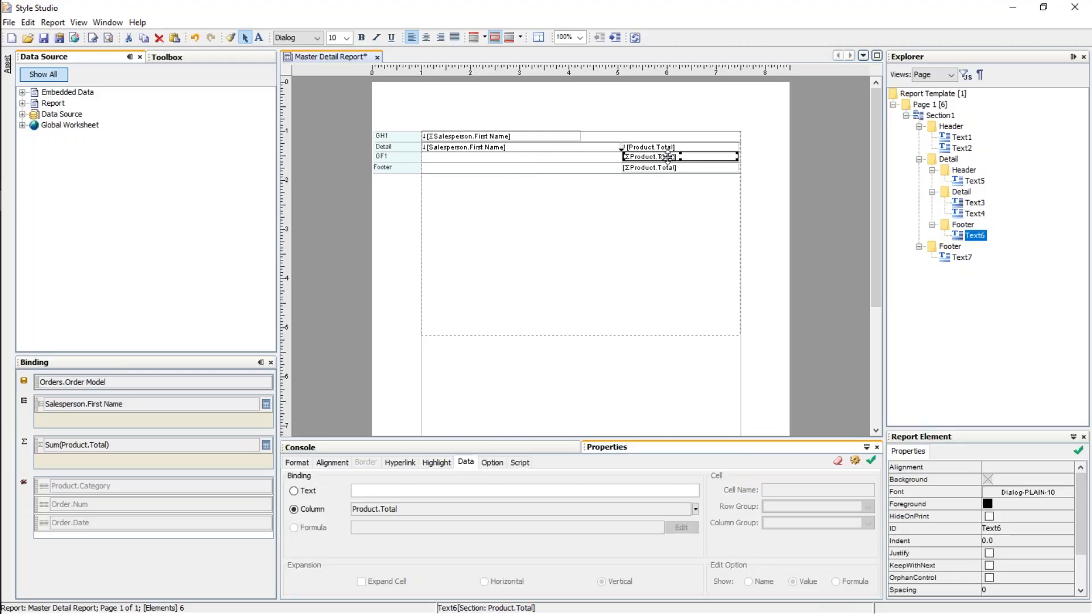
pyautogui.moveTo(668, 157); pyautogui.dragTo(668, 135)
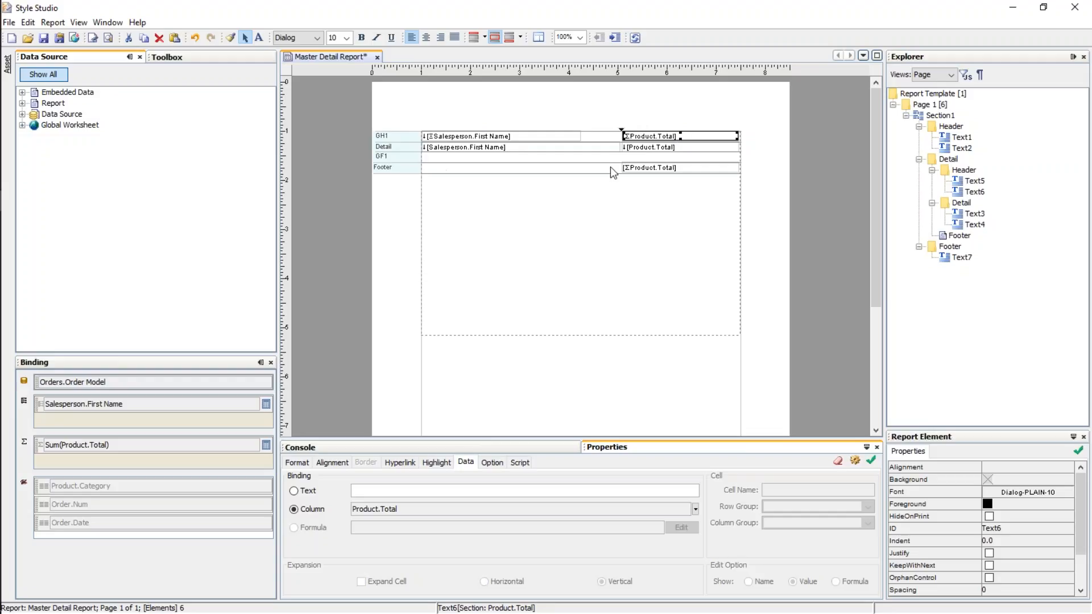
pyautogui.click(416, 161)
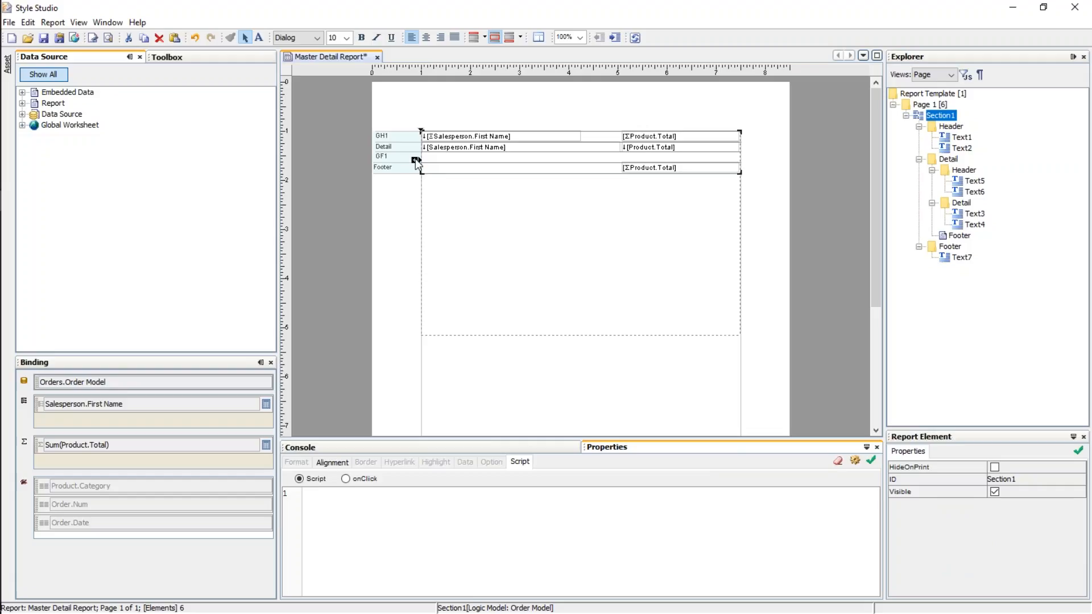
pyautogui.click(415, 161)
pyautogui.click(459, 210)
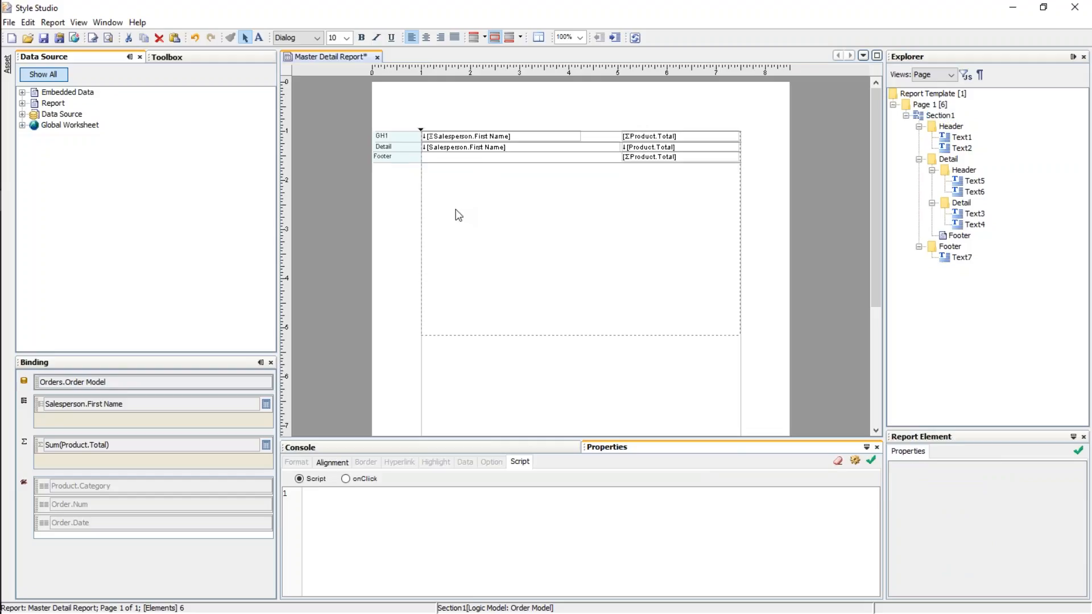
# Step: Hide the section's Footer band and slightly increase the height of the Detail band
pyautogui.click(415, 159)
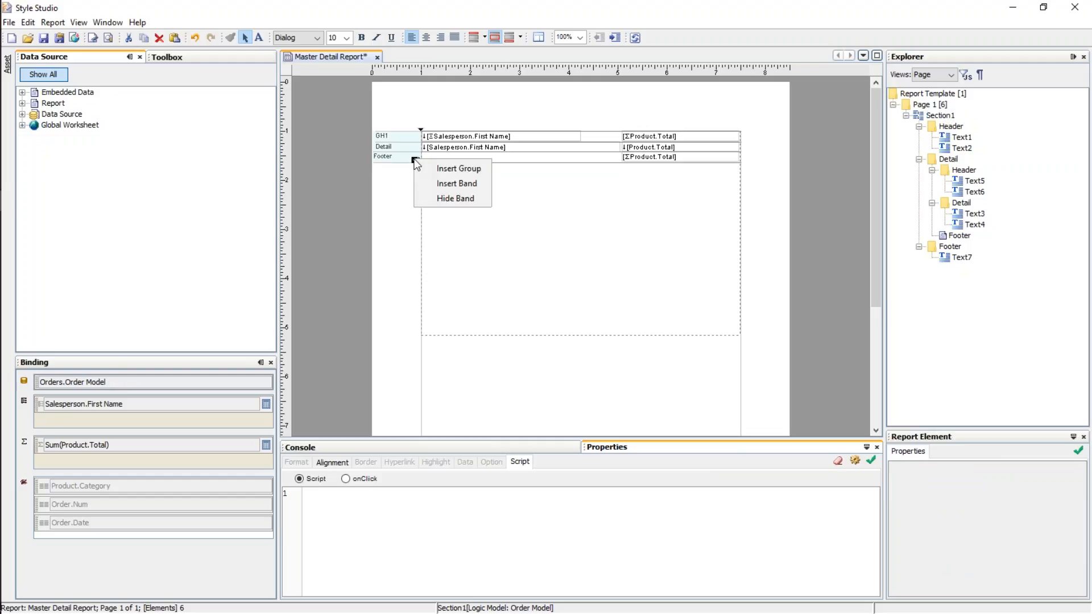
pyautogui.click(459, 199)
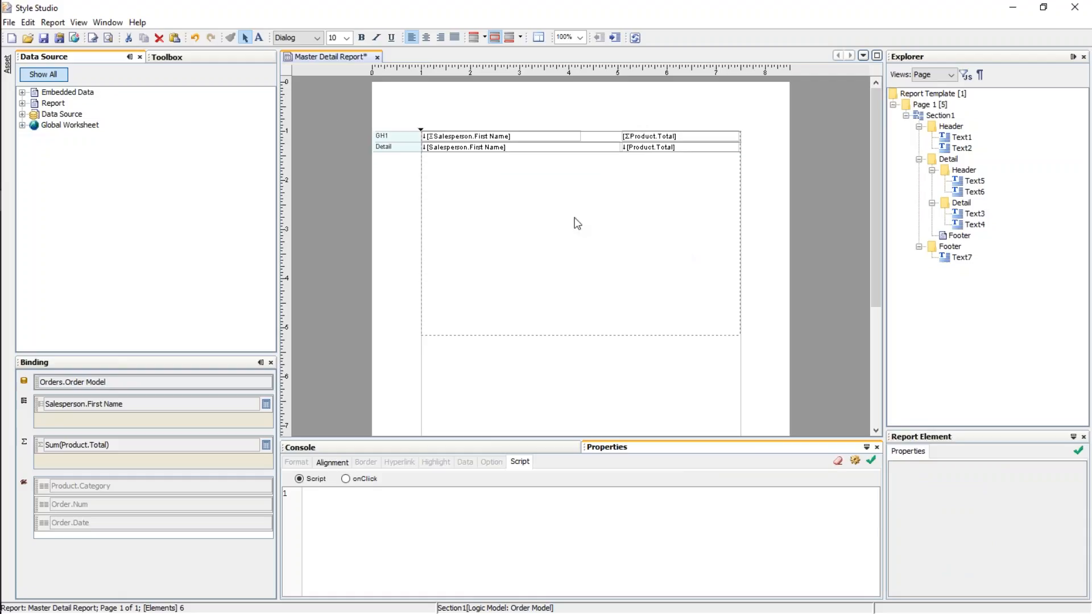
pyautogui.moveTo(580, 151)
pyautogui.mouseDown()
pyautogui.moveTo(590, 251)
pyautogui.moveTo(589, 156)
pyautogui.moveTo(581, 154)
pyautogui.mouseUp()
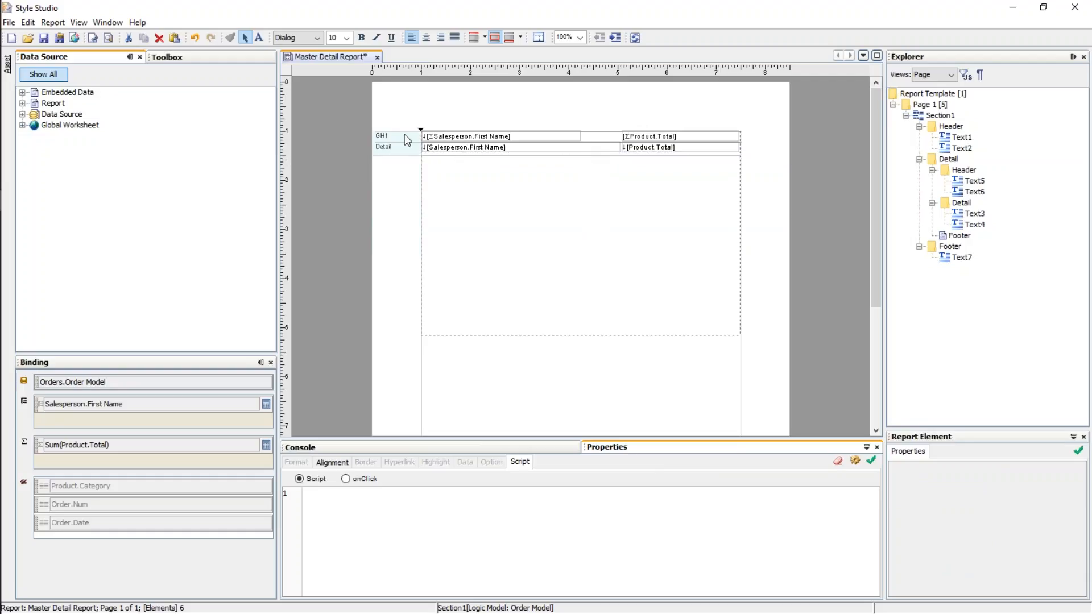
# Step: Format the Salesperson.First Name field in the GH1 band as bold 18-point text and fine-tune its height
pyautogui.click(537, 136)
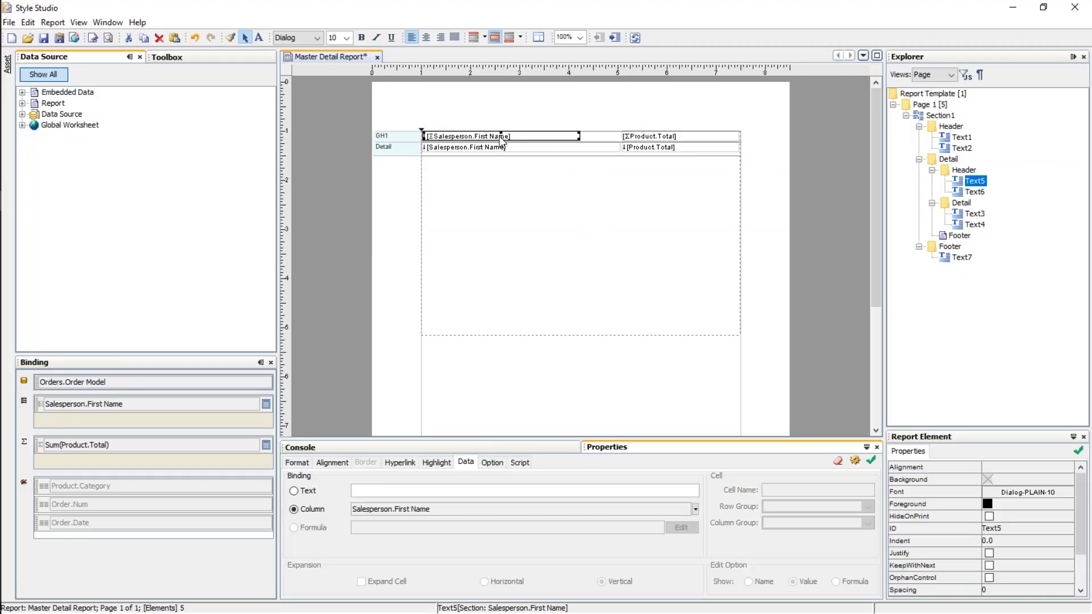
pyautogui.click(361, 38)
pyautogui.click(347, 37)
pyautogui.click(357, 106)
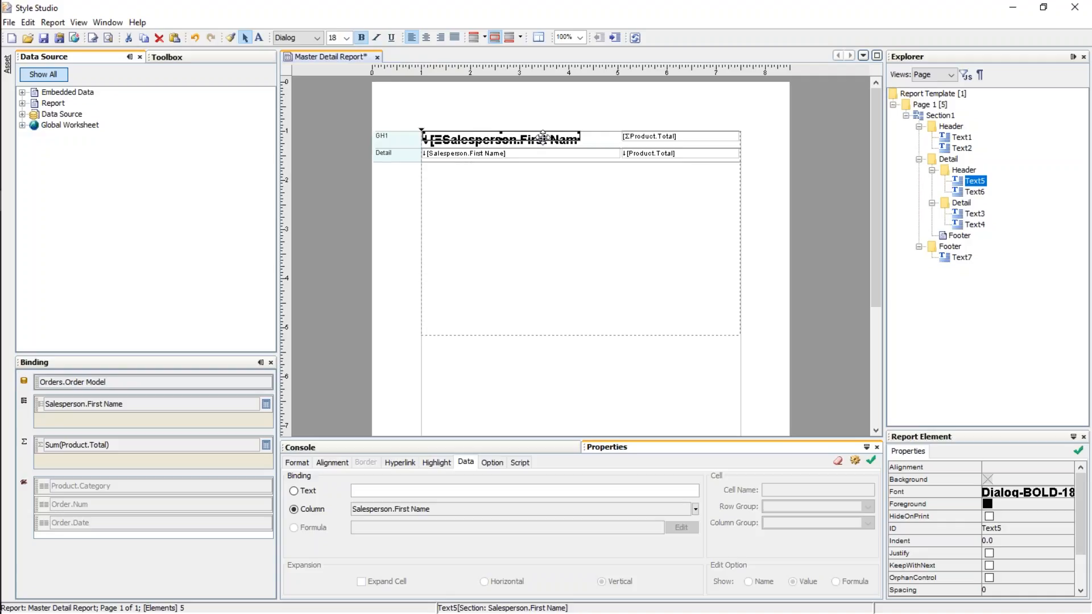
pyautogui.moveTo(502, 140); pyautogui.dragTo(506, 147)
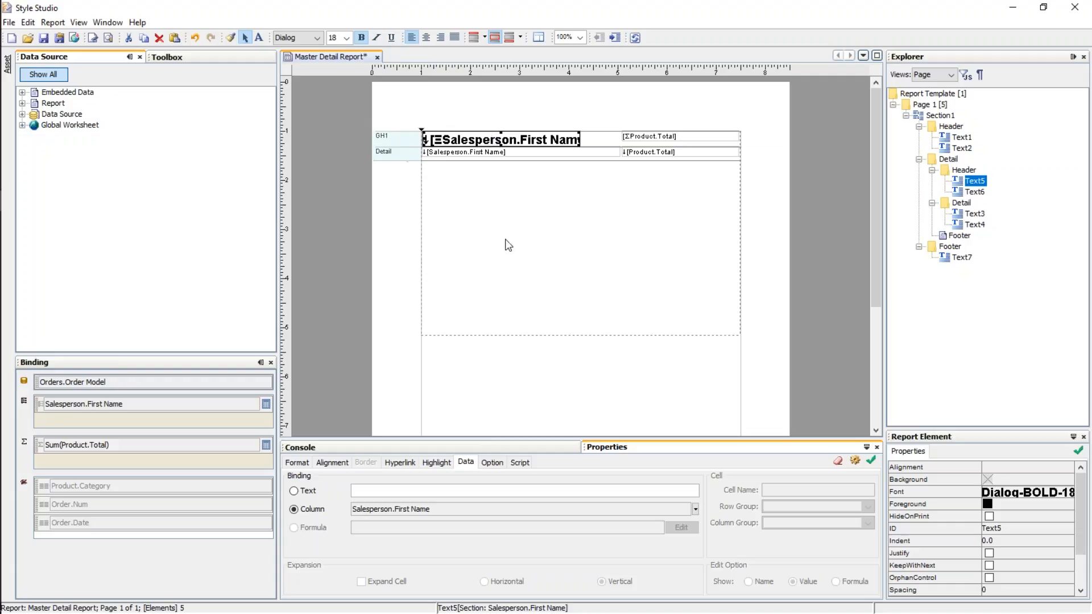
# Step: Preview the report and review the first salesperson's group header and detail rows over the opening pages
pyautogui.click(108, 37)
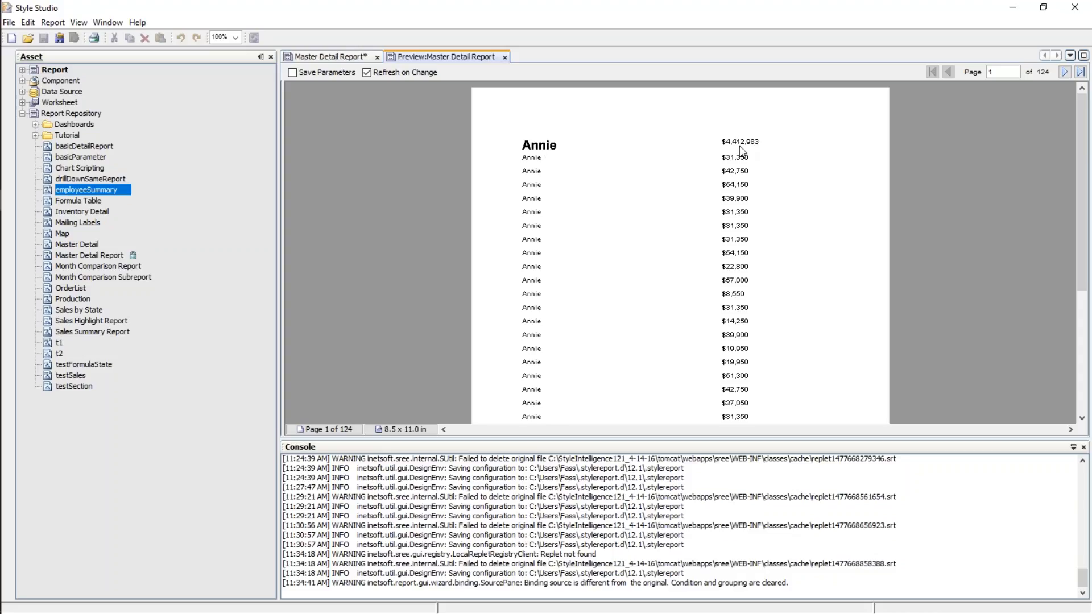
pyautogui.scroll(-3, 545, 187)
pyautogui.scroll(1, 796, 171)
pyautogui.scroll(1, 967, 108)
pyautogui.click(1069, 72)
pyautogui.click(1069, 73)
pyautogui.click(1069, 73)
pyautogui.click(1069, 72)
pyautogui.click(1069, 72)
pyautogui.click(1069, 72)
pyautogui.click(1069, 72)
pyautogui.scroll(2, 792, 201)
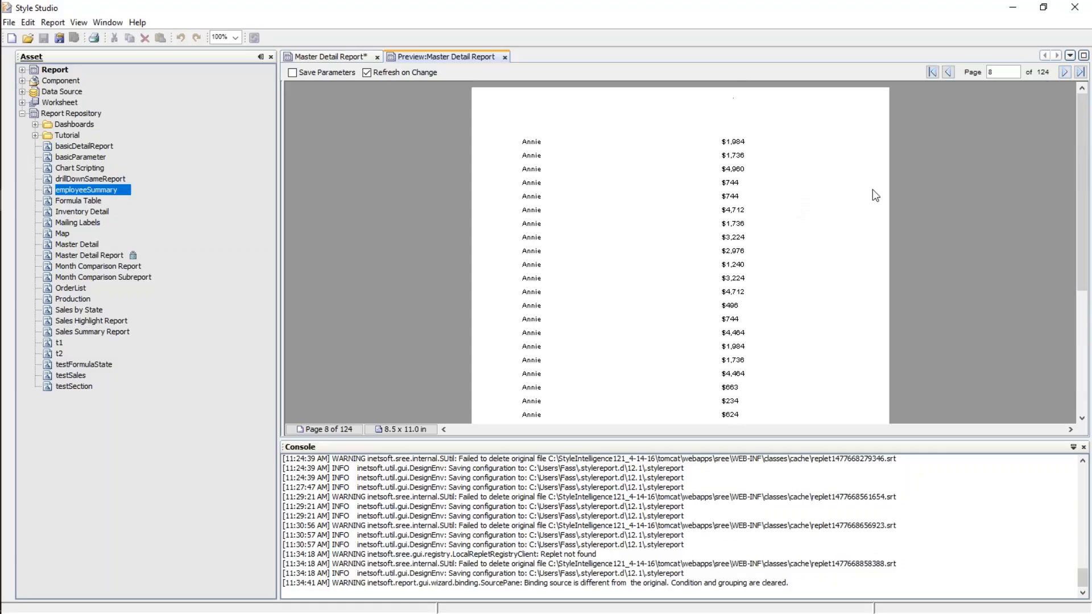
# Step: Page through the preview to find where the second salesperson's group header and total begin
pyautogui.doubleClick(1062, 73)
pyautogui.doubleClick(1062, 72)
pyautogui.click(1062, 72)
pyautogui.doubleClick(1062, 73)
pyautogui.doubleClick(1062, 73)
pyautogui.click(1062, 72)
pyautogui.doubleClick(1062, 73)
pyautogui.click(1062, 73)
pyautogui.doubleClick(1062, 73)
pyautogui.click(1062, 73)
pyautogui.doubleClick(1062, 73)
pyautogui.click(1062, 73)
pyautogui.doubleClick(1062, 72)
pyautogui.doubleClick(1062, 72)
pyautogui.doubleClick(1062, 73)
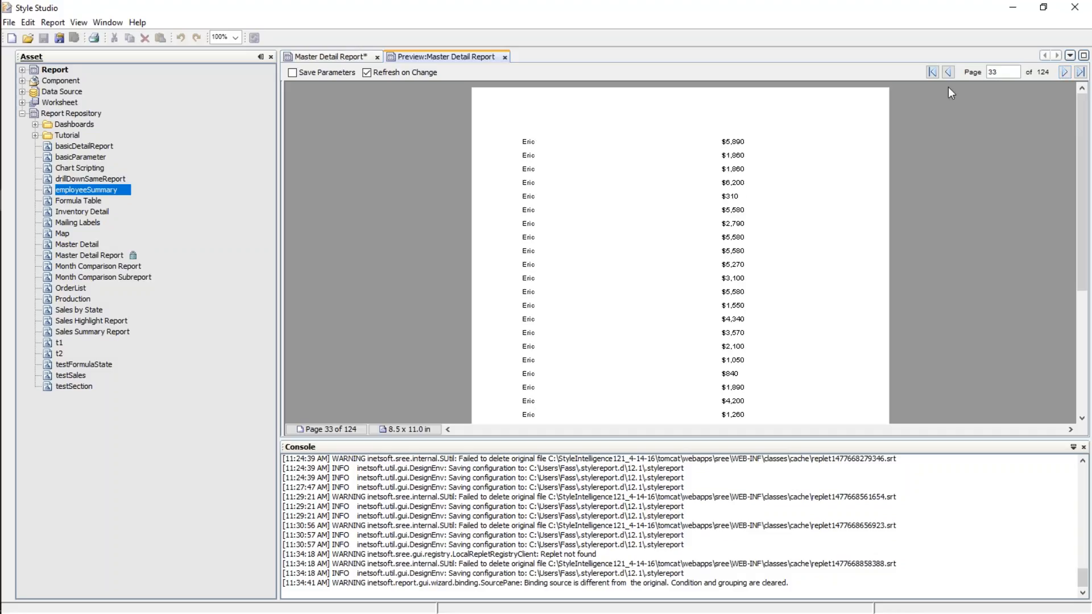
pyautogui.doubleClick(947, 73)
pyautogui.doubleClick(947, 72)
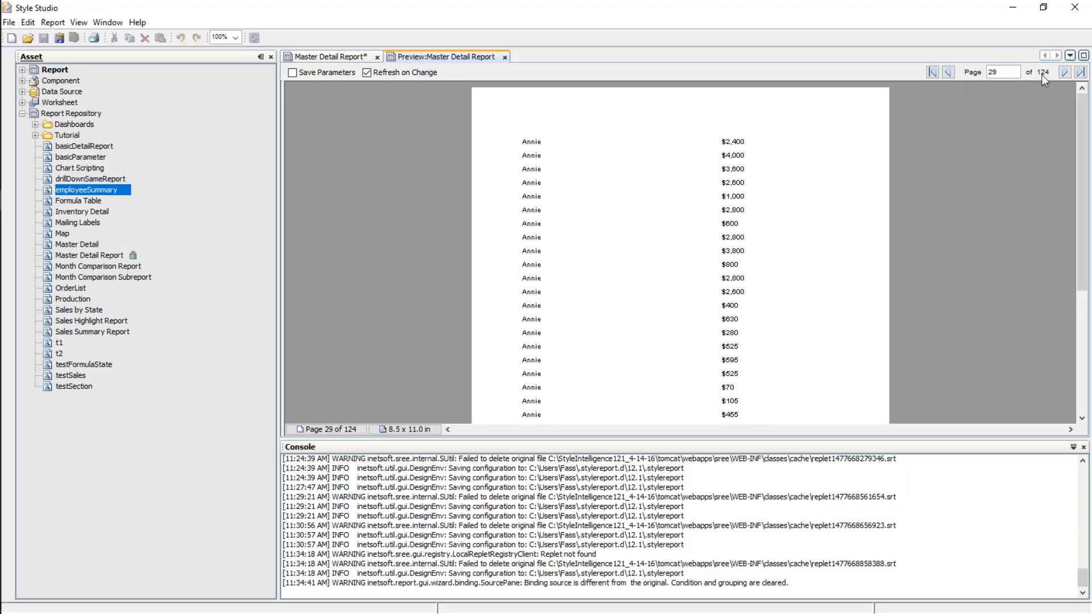
pyautogui.click(1062, 72)
pyautogui.scroll(-3, 568, 313)
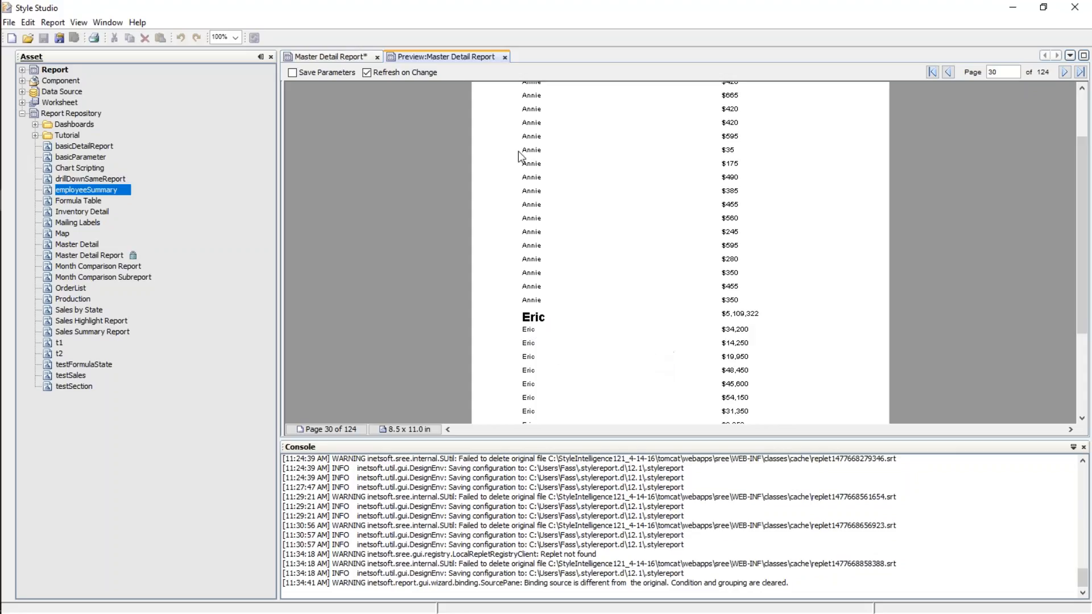
# Step: Format the Product.Total summary field in the GH1 band as bold 18-point text
pyautogui.click(349, 60)
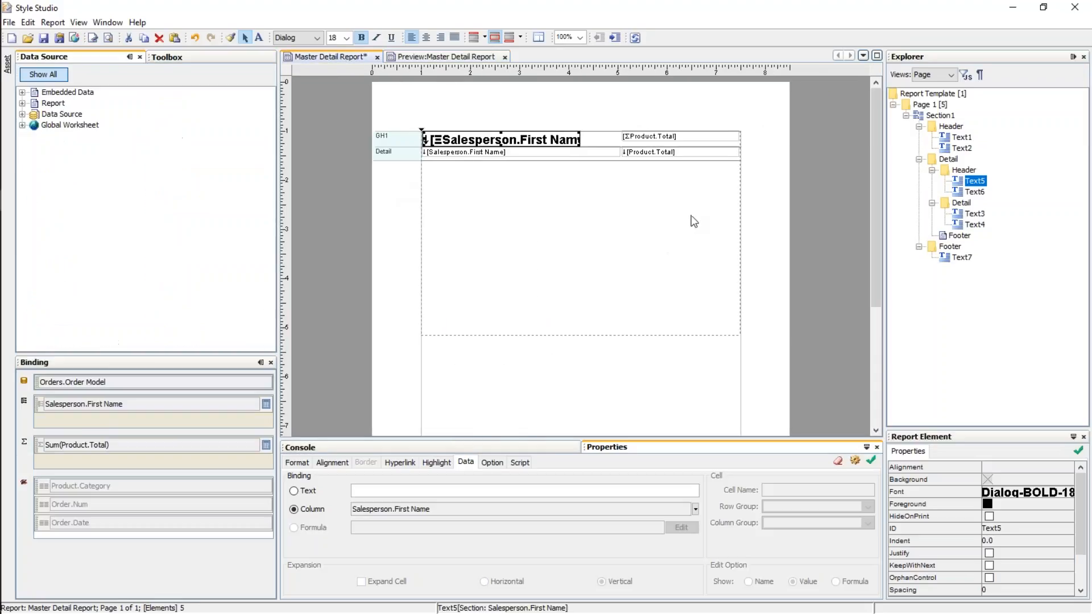
pyautogui.click(661, 138)
pyautogui.click(346, 38)
pyautogui.click(347, 38)
pyautogui.click(347, 39)
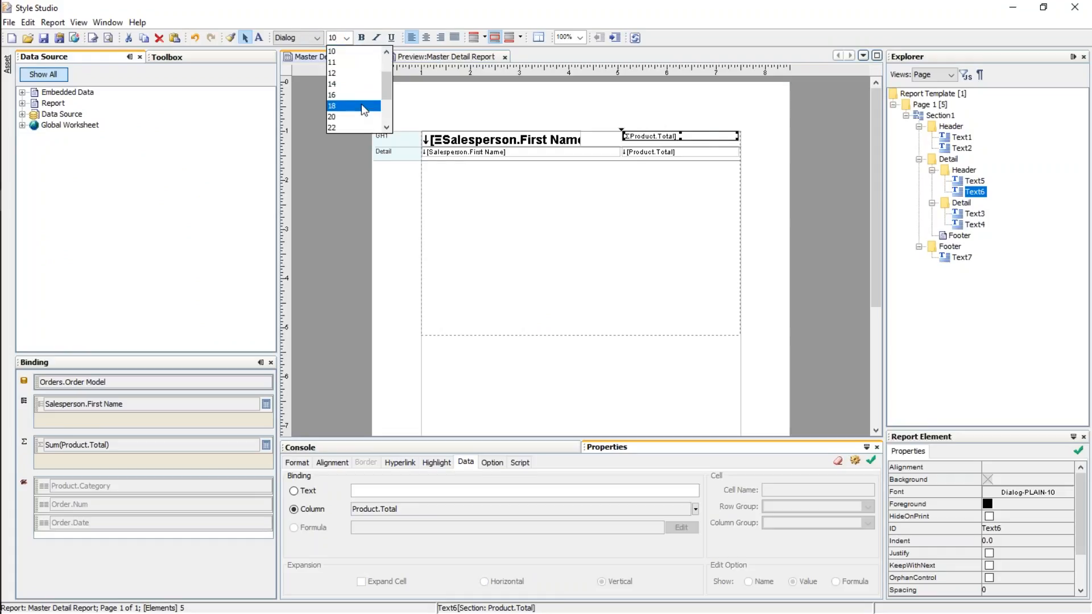
pyautogui.click(364, 106)
pyautogui.click(362, 37)
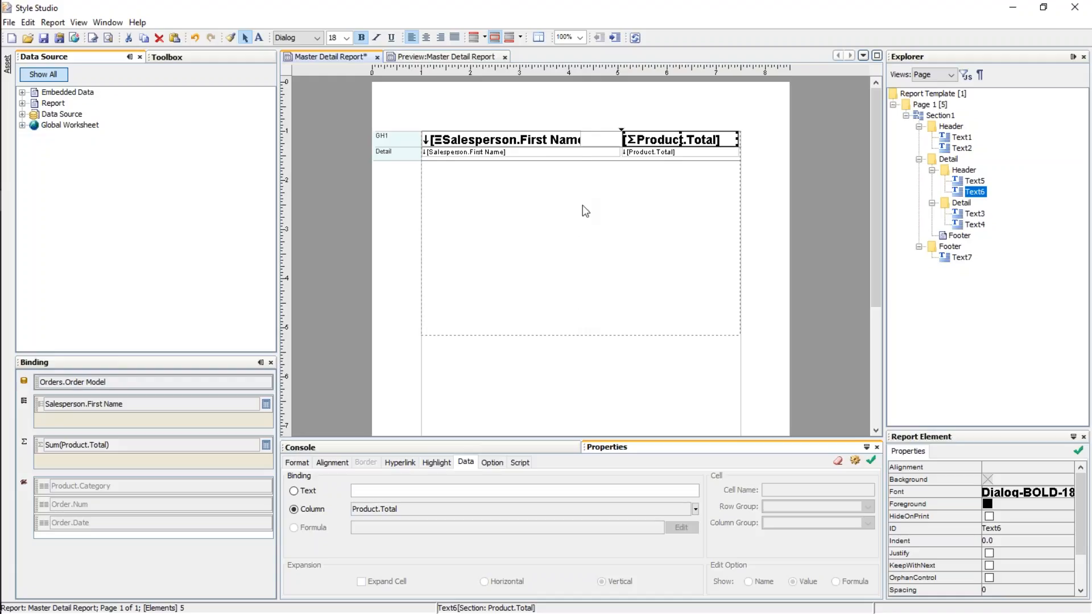
# Step: Extend the Detail band's lower edge down to about the 5-inch mark on the vertical ruler
pyautogui.click(526, 152)
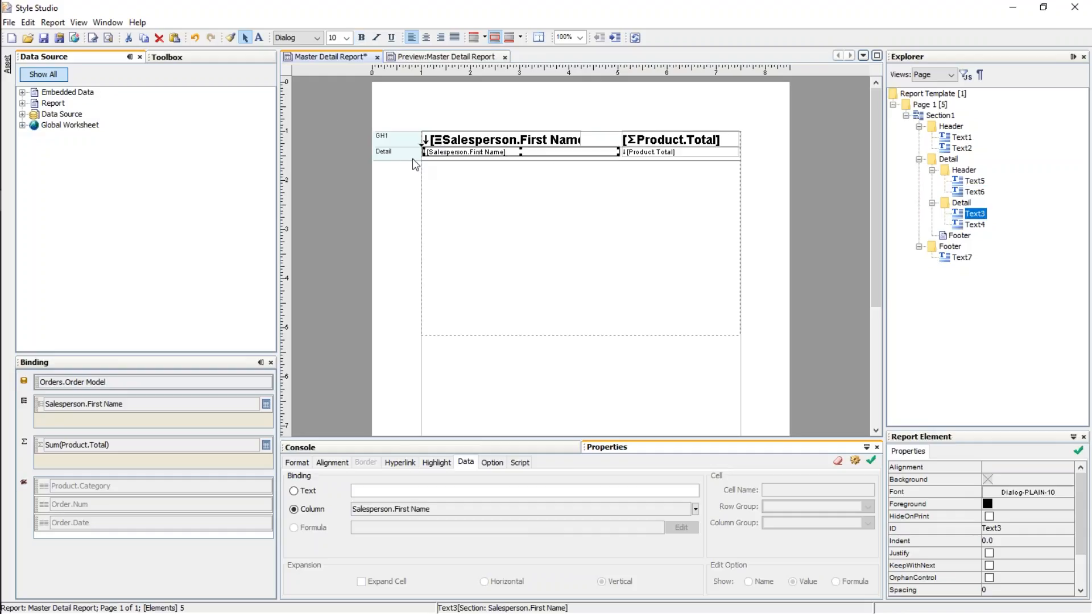
pyautogui.doubleClick(439, 160)
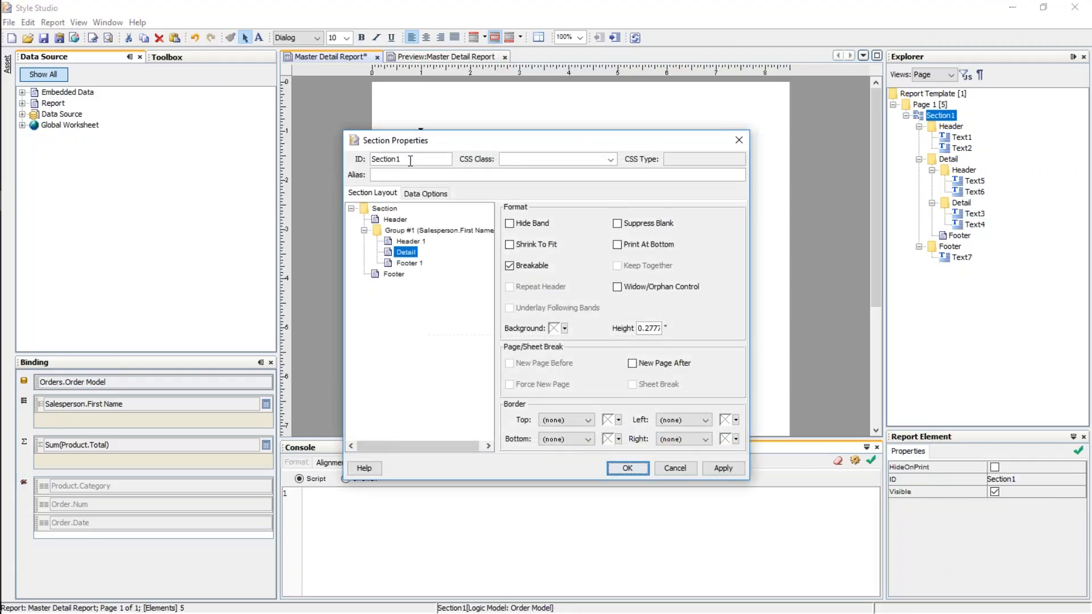
pyautogui.click(739, 140)
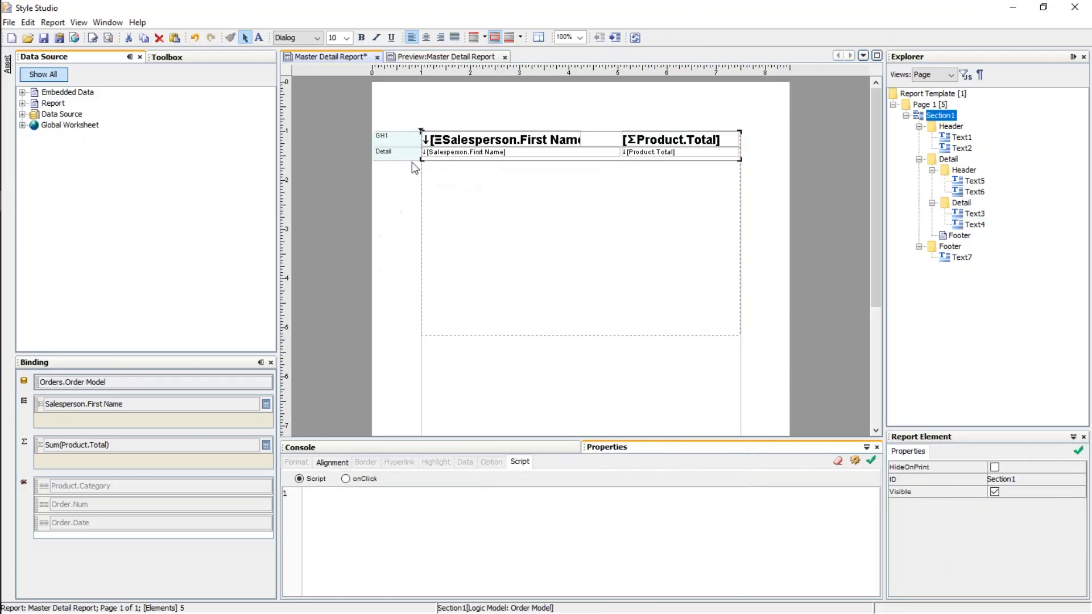
pyautogui.moveTo(412, 160); pyautogui.dragTo(411, 273)
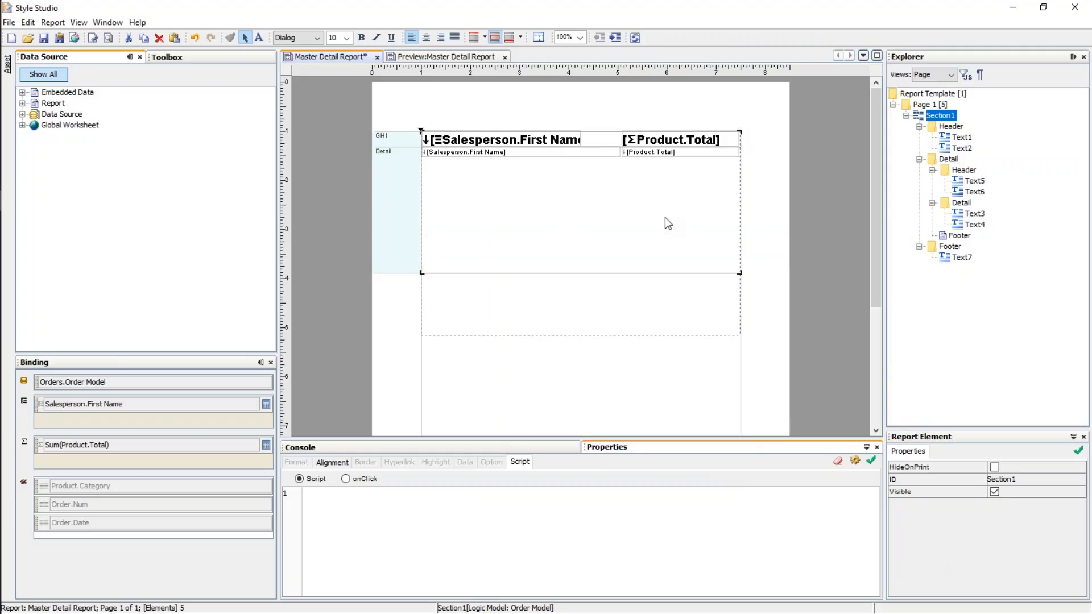
pyautogui.moveTo(600, 274); pyautogui.dragTo(614, 325)
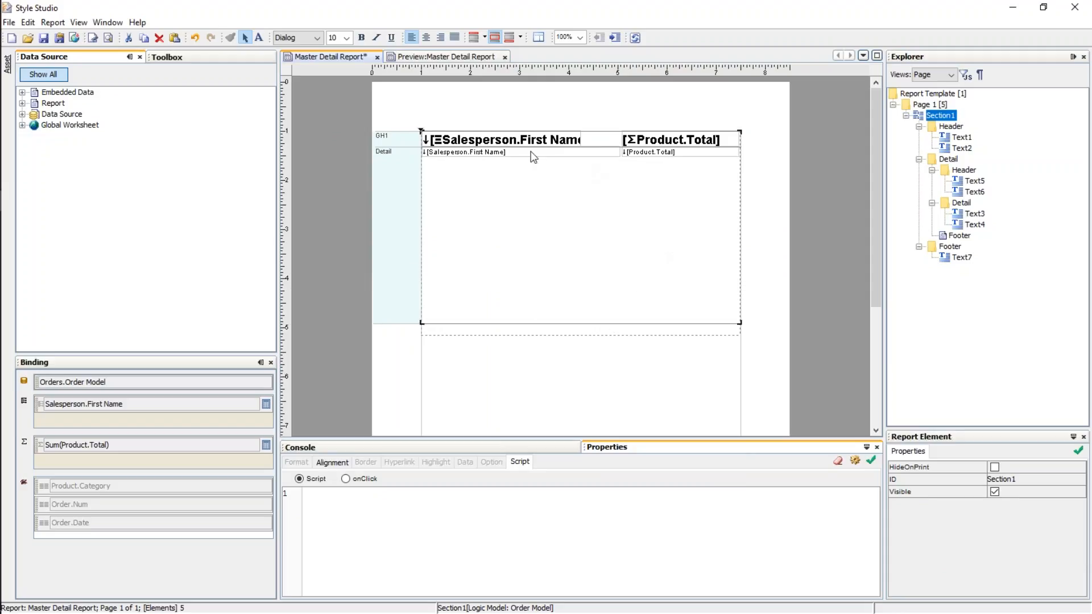
# Step: Delete the Salesperson.First Name and Product.Total fields from the Detail band and extend the band to about the 6-inch ruler mark
pyautogui.click(511, 152)
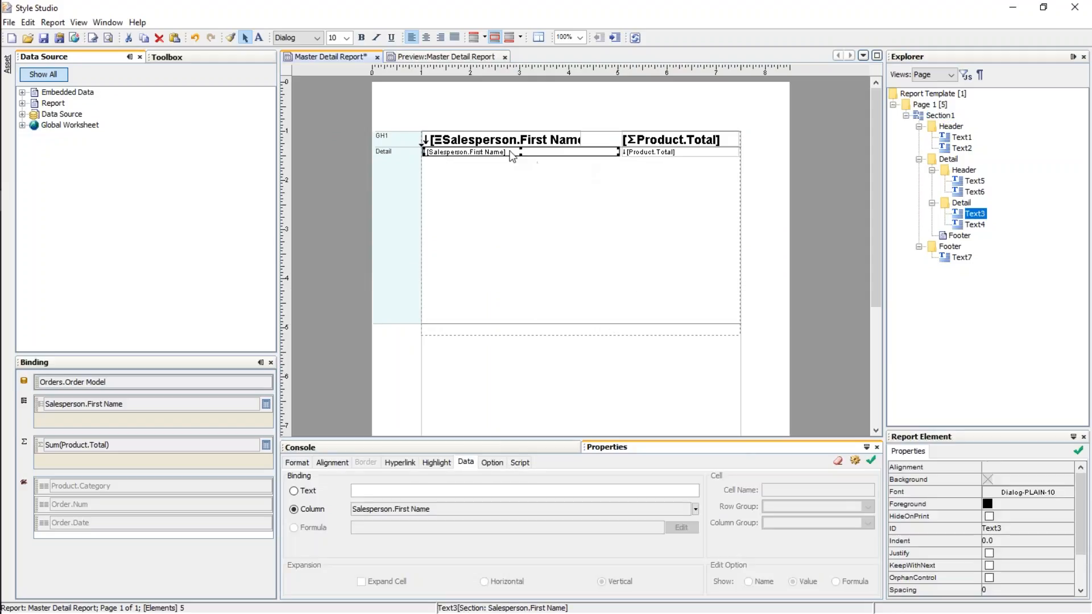
pyautogui.keyDown('ctrl'); pyautogui.click(676, 155); pyautogui.keyUp('ctrl')
pyautogui.press('Delete')
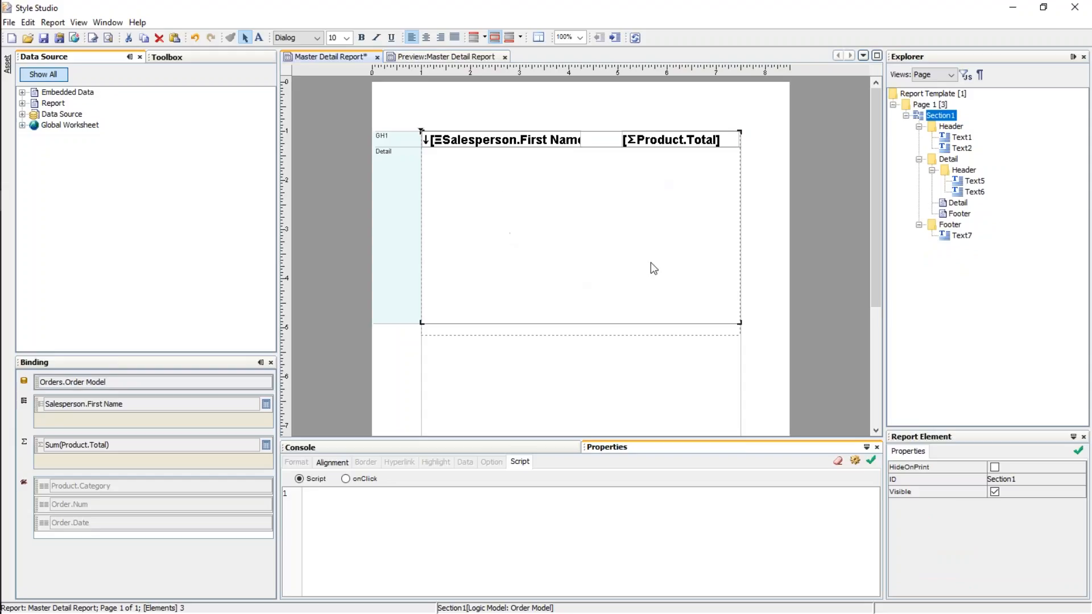
pyautogui.moveTo(595, 323); pyautogui.dragTo(605, 379)
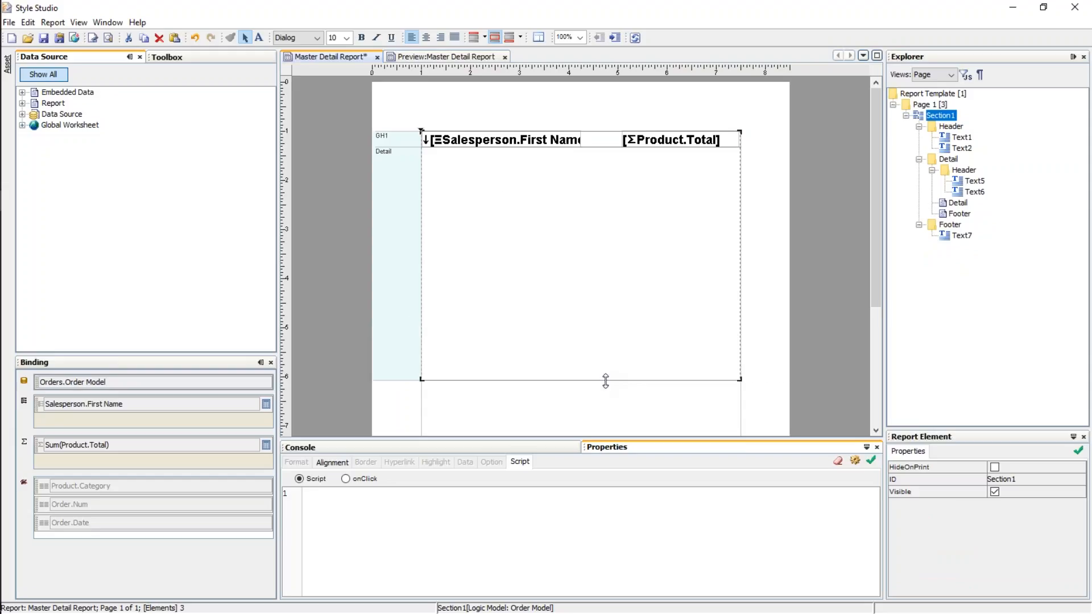
# Step: Insert a chart near the top of the Detail band and widen it to about 5.8 inches
pyautogui.click(181, 58)
pyautogui.click(54, 101)
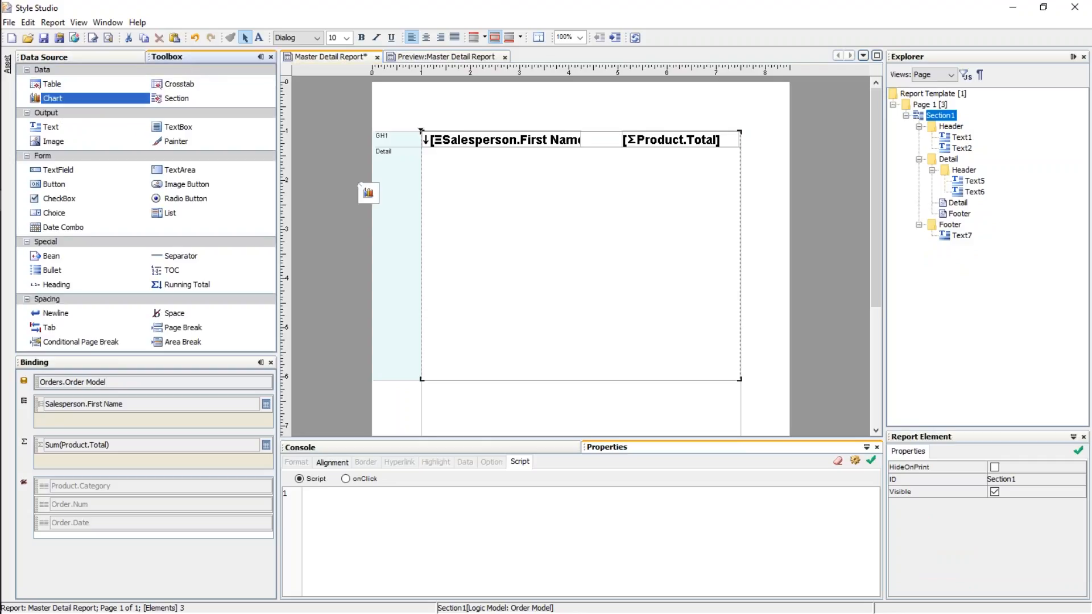
pyautogui.click(515, 167)
pyautogui.moveTo(644, 239); pyautogui.dragTo(570, 228)
pyautogui.moveTo(666, 235); pyautogui.dragTo(724, 235)
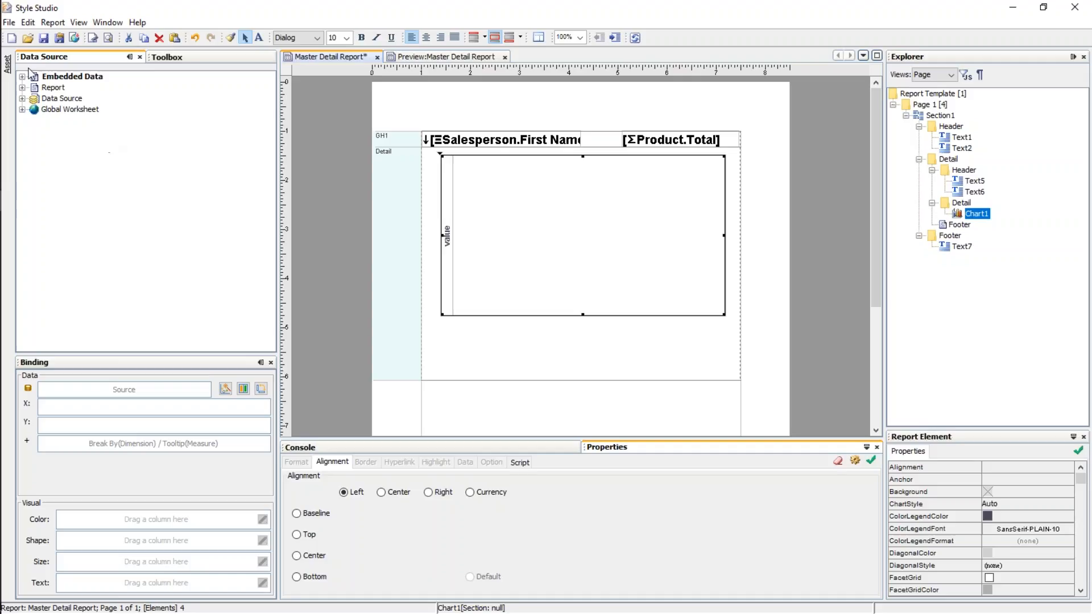
# Step: Bind the Date column of the report element Section1 to the chart's X axis
pyautogui.click(22, 89)
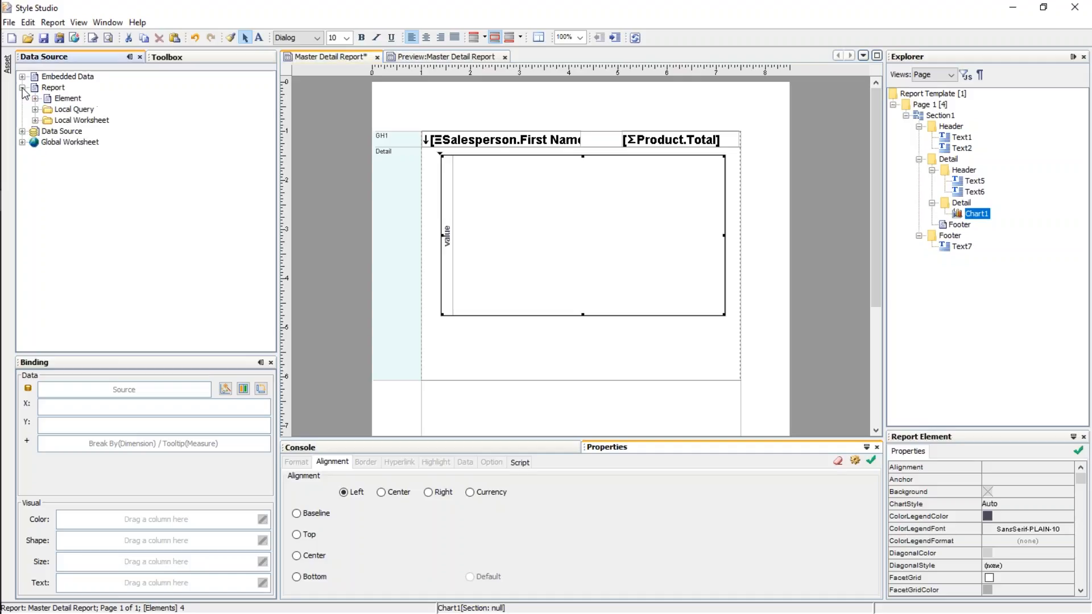
pyautogui.click(36, 99)
pyautogui.click(48, 110)
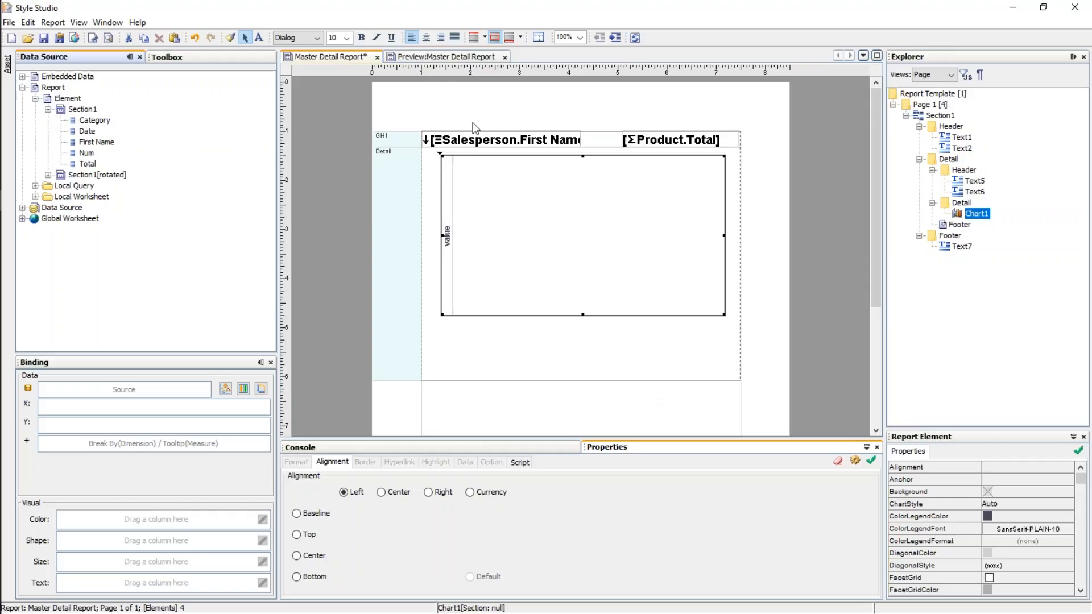
pyautogui.moveTo(88, 134); pyautogui.dragTo(101, 406)
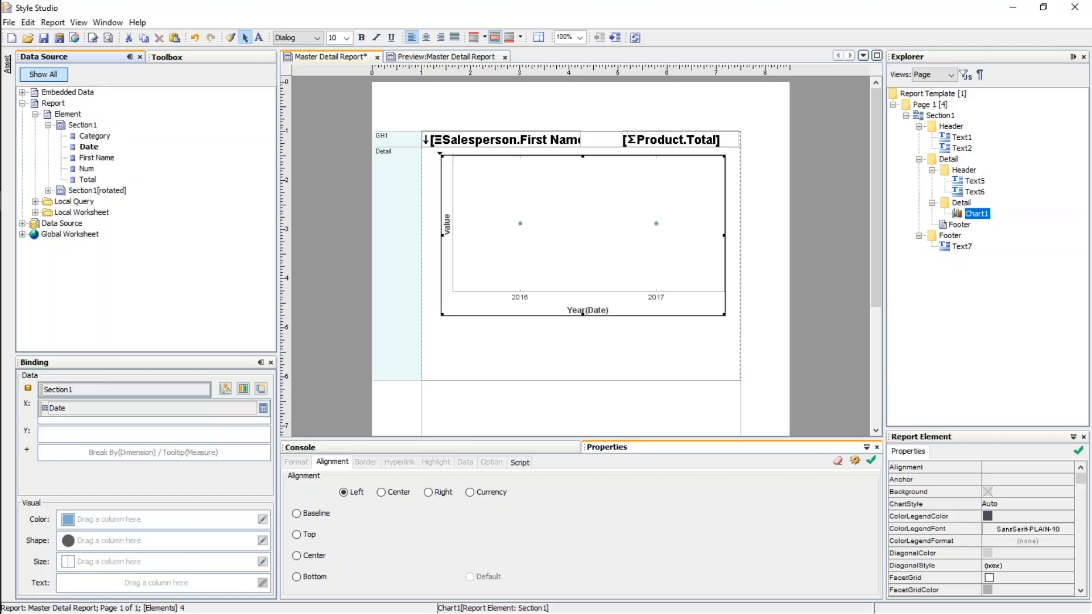
# Step: Set the chart's Date grouping level to Month and bind Section1's Total column to the Y axis
pyautogui.click(264, 409)
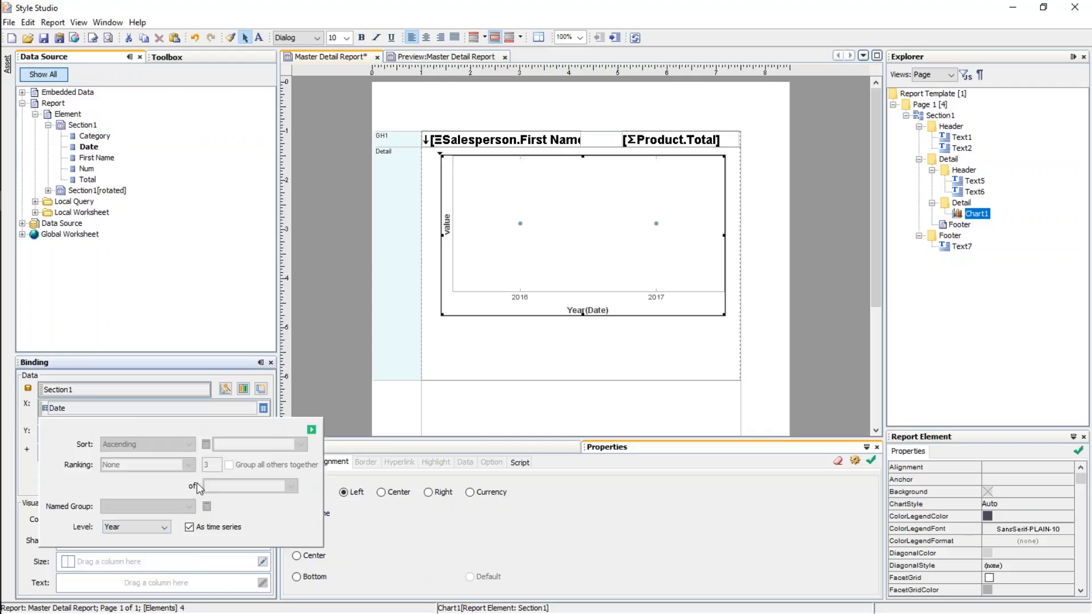
pyautogui.click(143, 524)
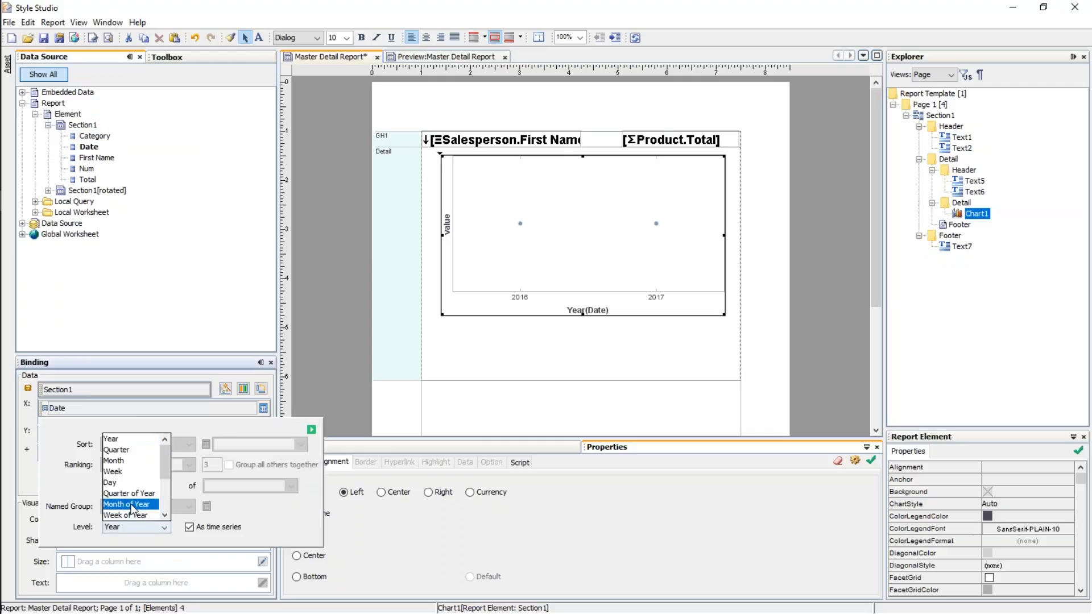
pyautogui.click(123, 464)
pyautogui.click(312, 430)
pyautogui.moveTo(88, 182); pyautogui.dragTo(128, 435)
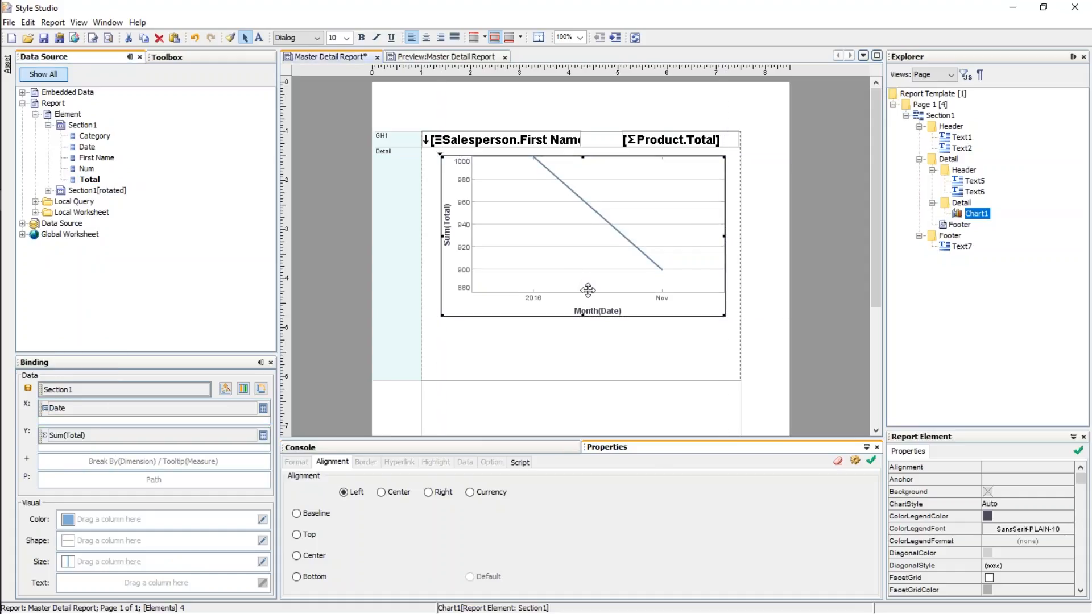
# Step: Reduce the chart's height to about 2.6 inches and shorten the Detail band to about the 5-inch ruler mark
pyautogui.moveTo(582, 316); pyautogui.dragTo(582, 284)
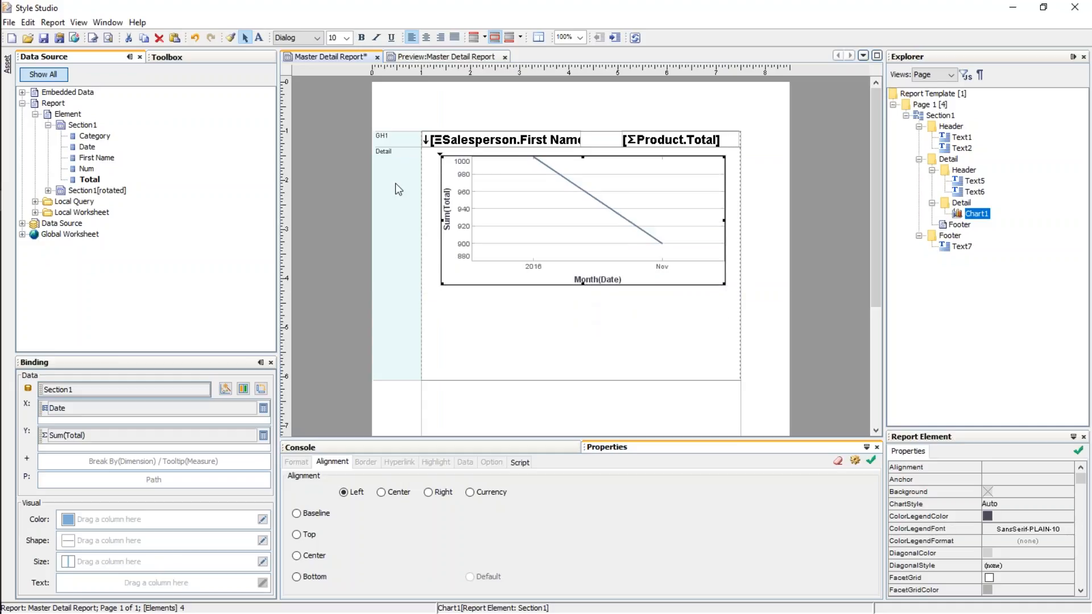
pyautogui.click(562, 364)
pyautogui.moveTo(569, 379); pyautogui.dragTo(569, 322)
# Step: Preview the report and review each salesperson's header and monthly chart from the first page, returning to the report design
pyautogui.click(442, 57)
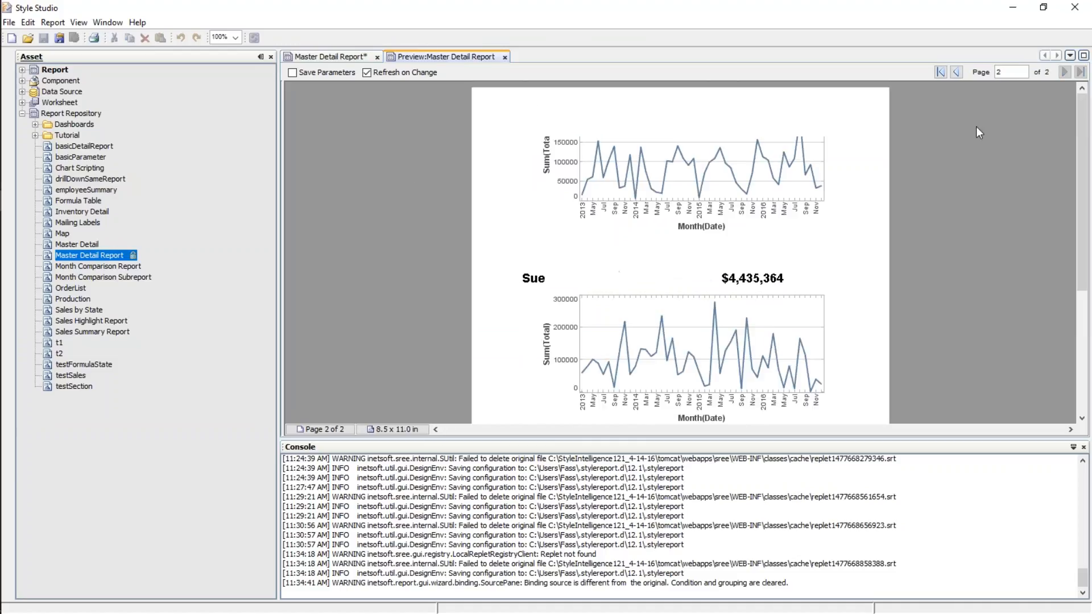
pyautogui.click(941, 73)
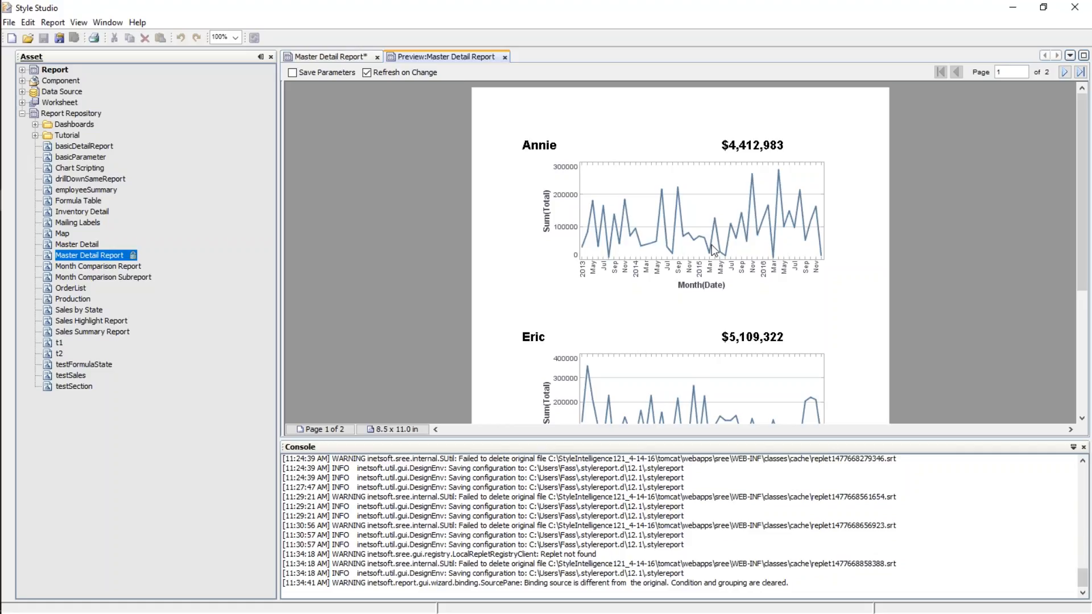
pyautogui.click(333, 55)
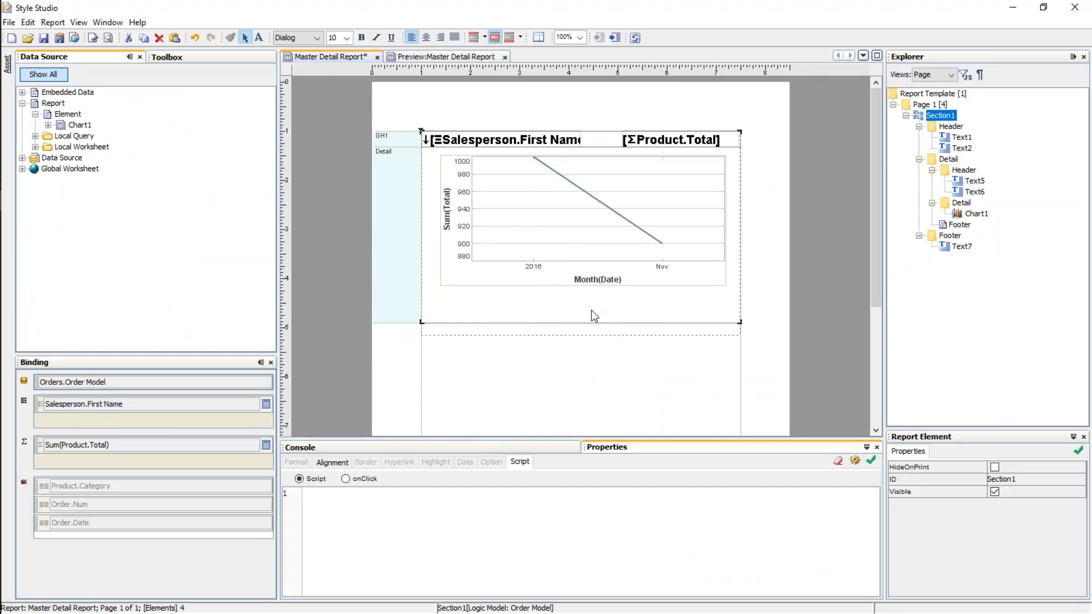
# Step: Extend the Detail band to about the 8.7-inch ruler mark and insert a crosstab roughly centered below the chart
pyautogui.moveTo(589, 322); pyautogui.dragTo(610, 435)
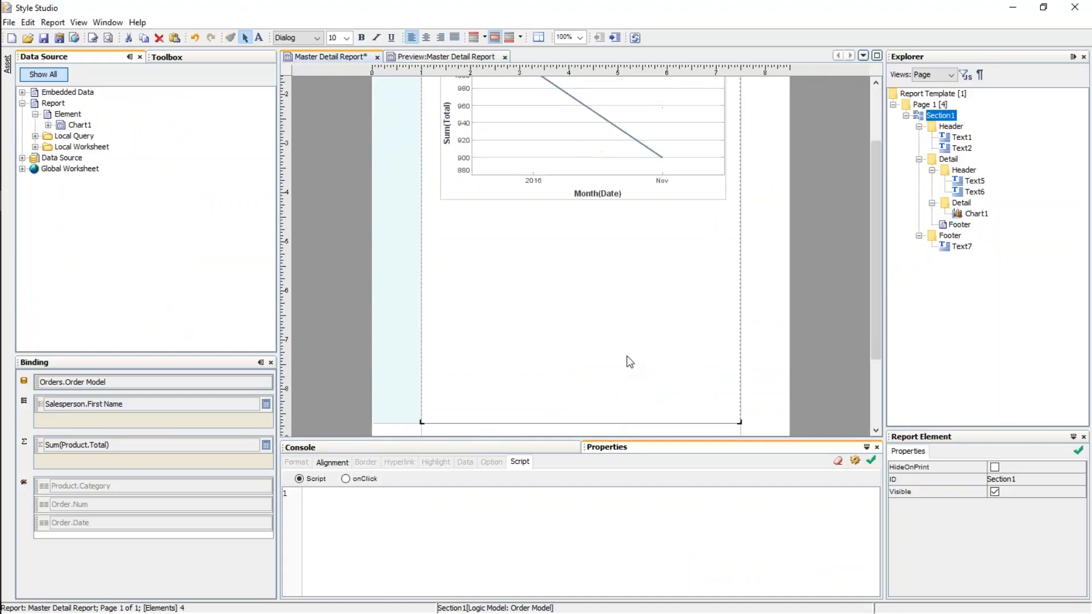
pyautogui.scroll(3, 594, 325)
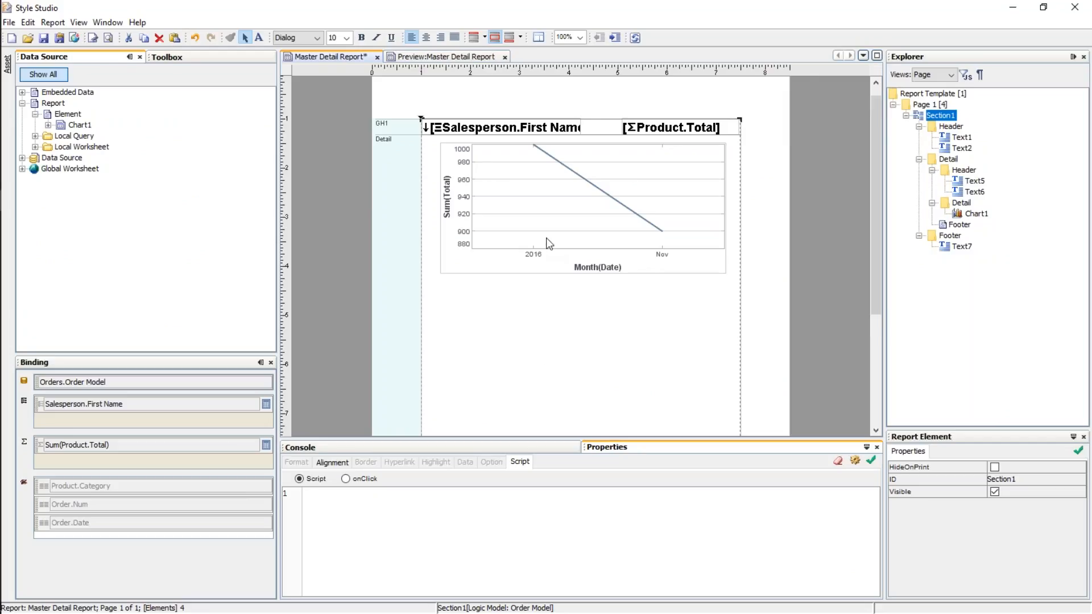
pyautogui.click(171, 57)
pyautogui.click(166, 85)
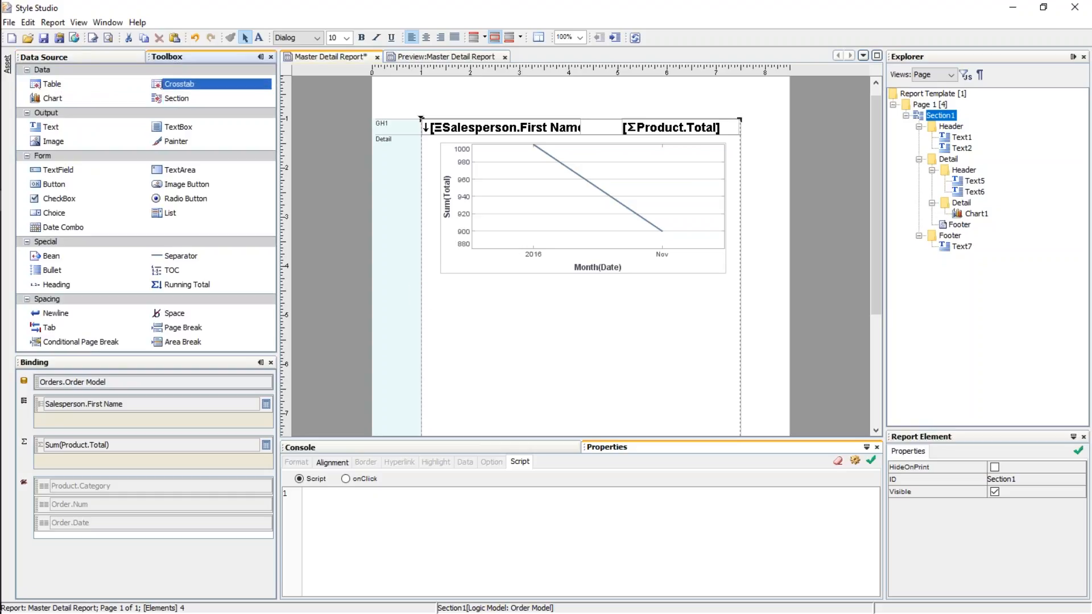
pyautogui.click(605, 339)
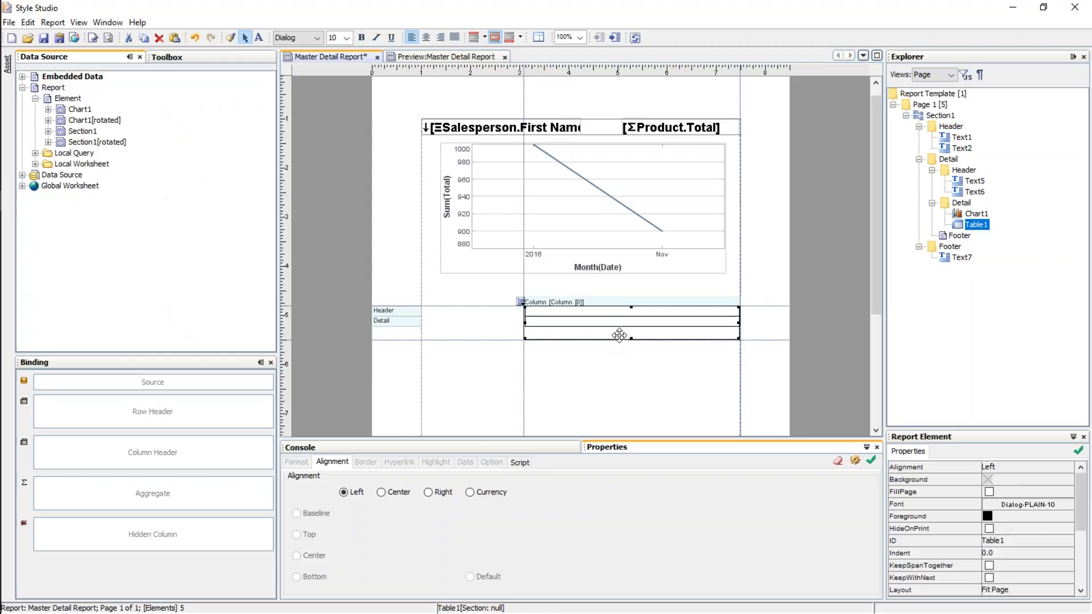
pyautogui.moveTo(591, 336); pyautogui.dragTo(568, 346)
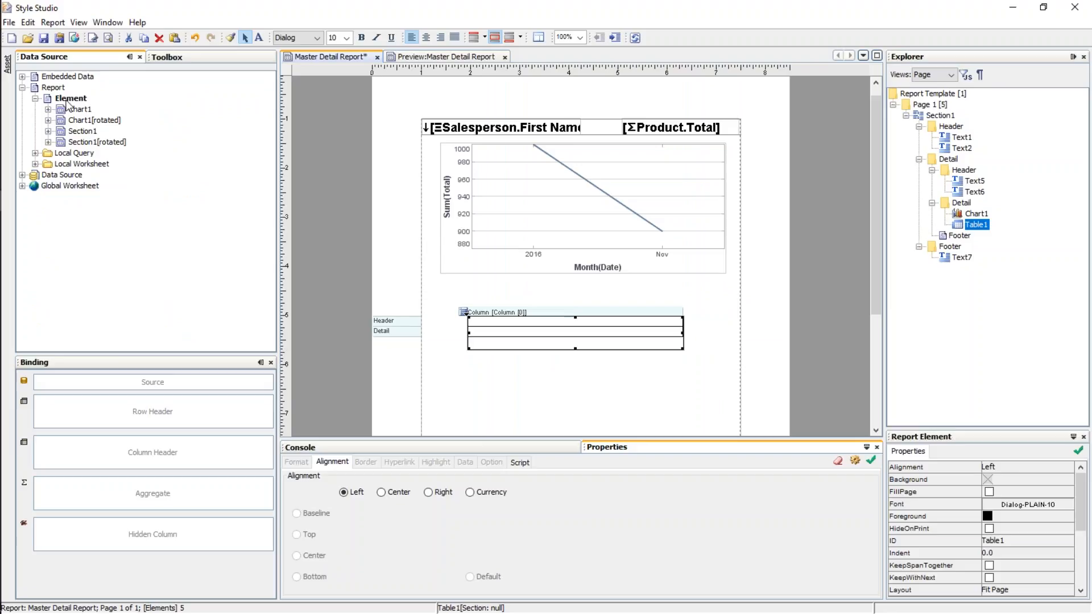
# Step: Bind Section1's Category column as the crosstab's row header and its Num and Total columns as aggregates
pyautogui.click(48, 131)
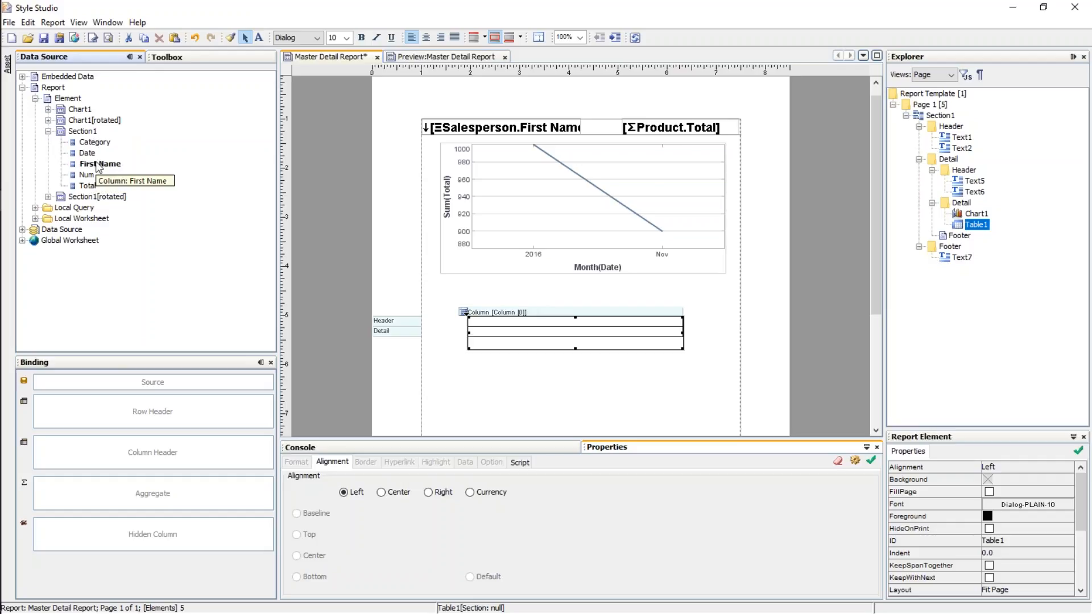
pyautogui.moveTo(100, 146); pyautogui.dragTo(122, 414)
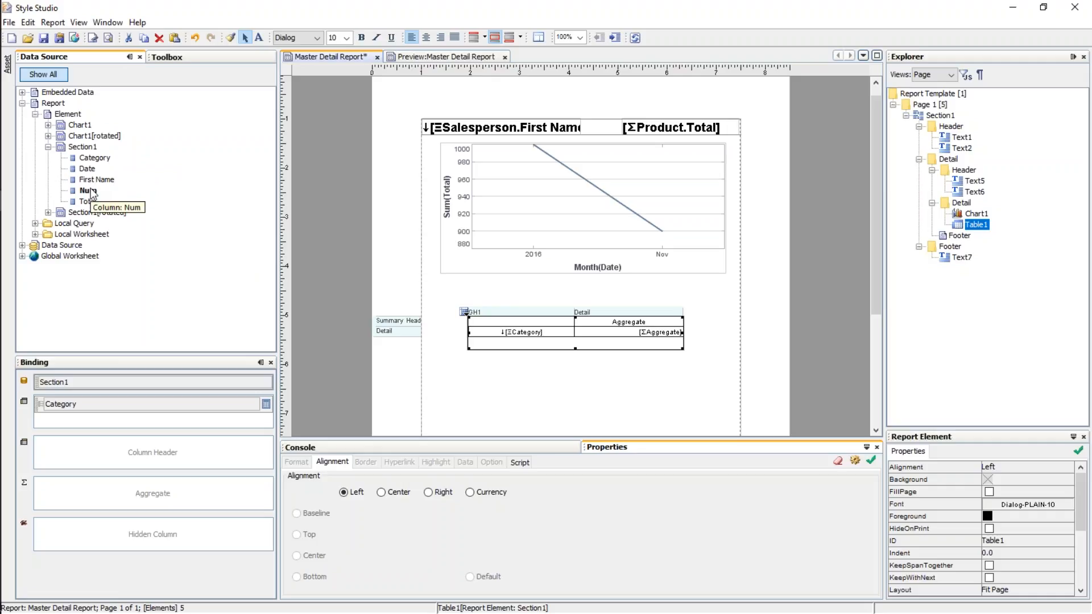
pyautogui.moveTo(90, 191); pyautogui.dragTo(183, 494)
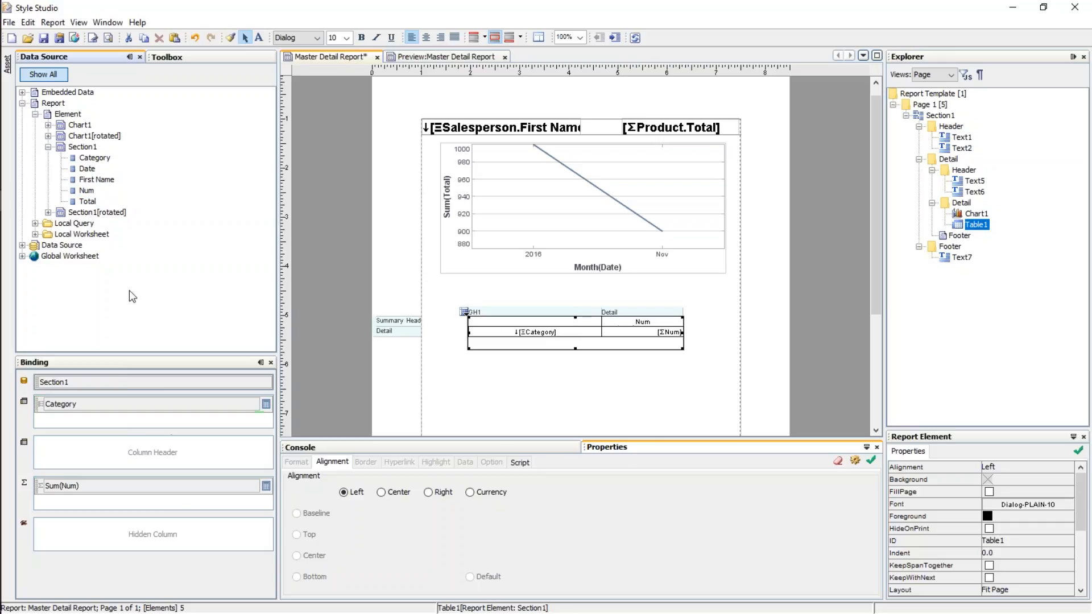
pyautogui.moveTo(89, 201); pyautogui.dragTo(155, 506)
# Step: Change the aggregate function of the crosstab's Num column to Count
pyautogui.click(130, 491)
pyautogui.click(266, 485)
pyautogui.click(139, 524)
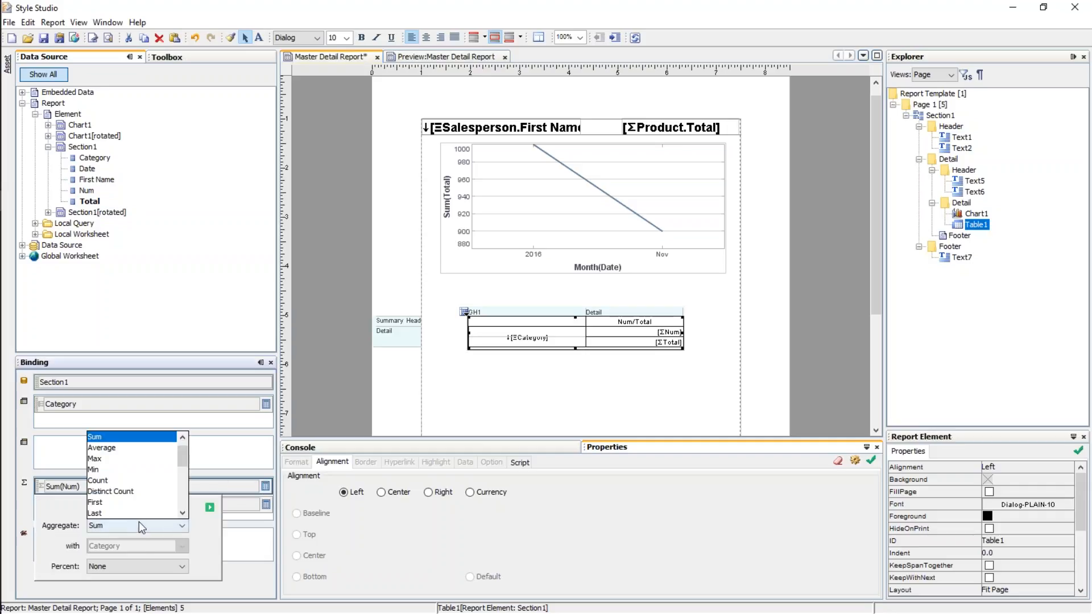
pyautogui.click(121, 481)
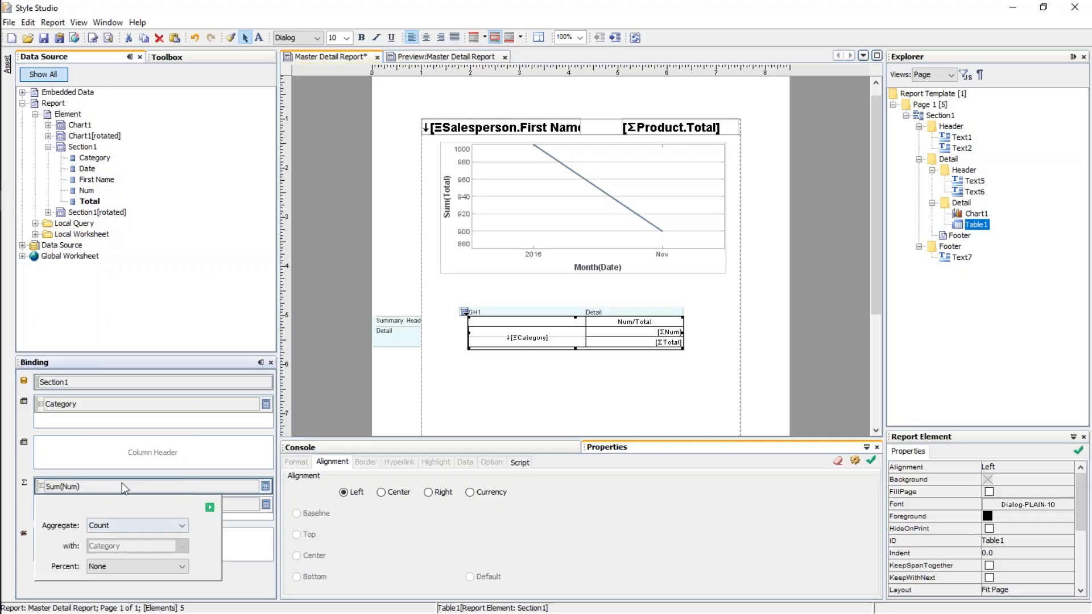
pyautogui.click(210, 507)
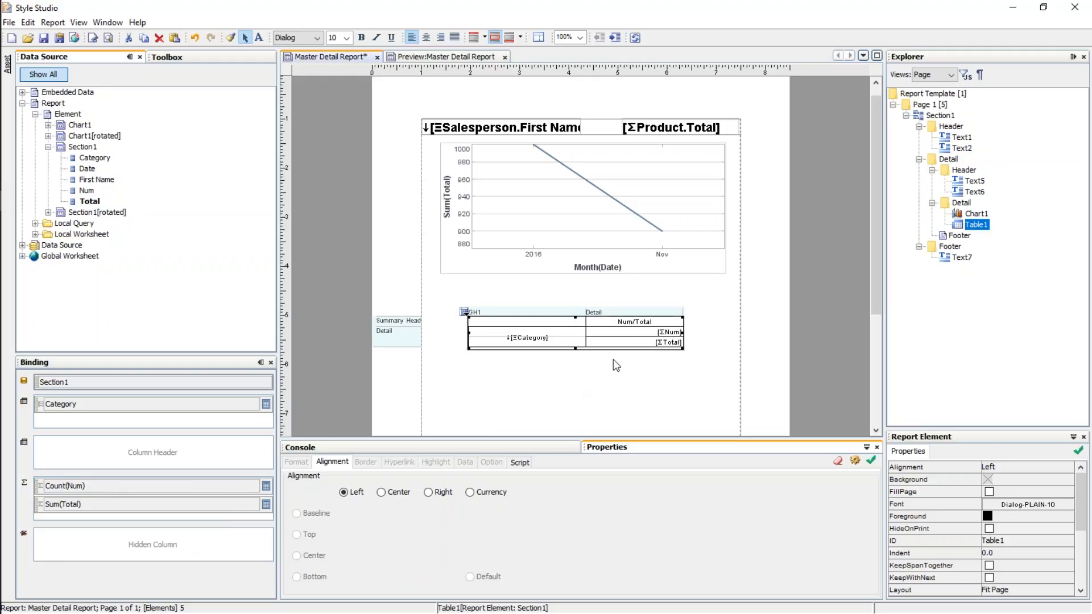
# Step: Turn on Show Summary Headers and Summary Cells Side By Side in the crosstab's options
pyautogui.rightClick(599, 341)
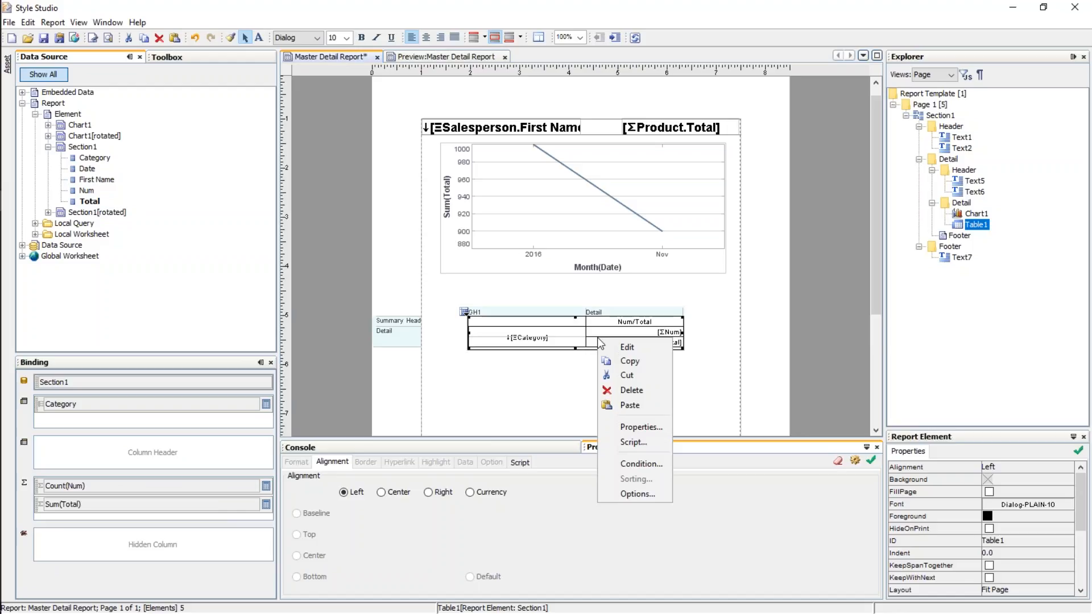
pyautogui.click(632, 492)
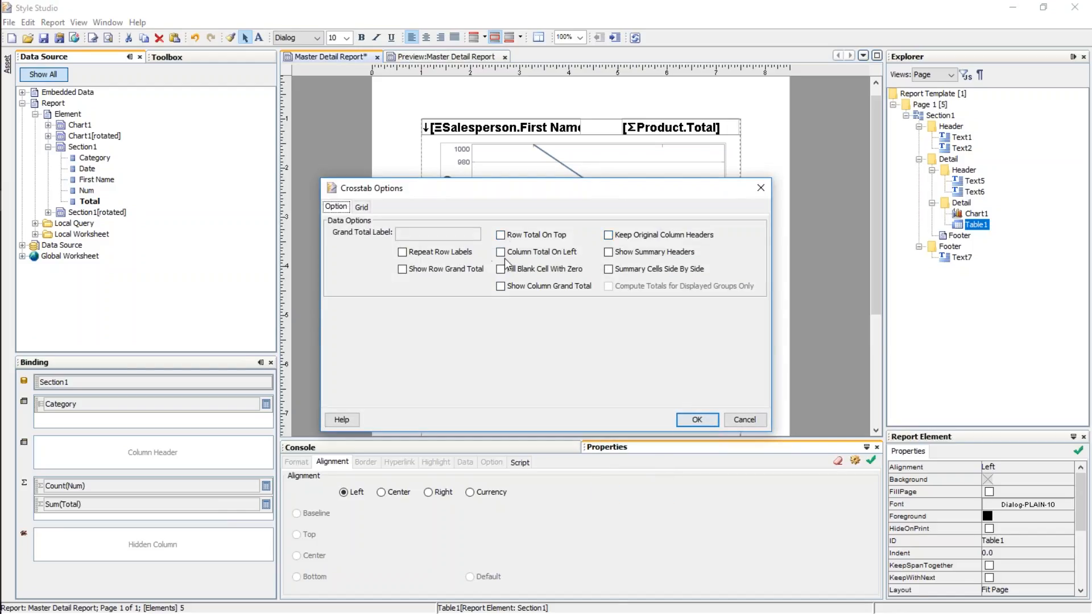
pyautogui.click(609, 254)
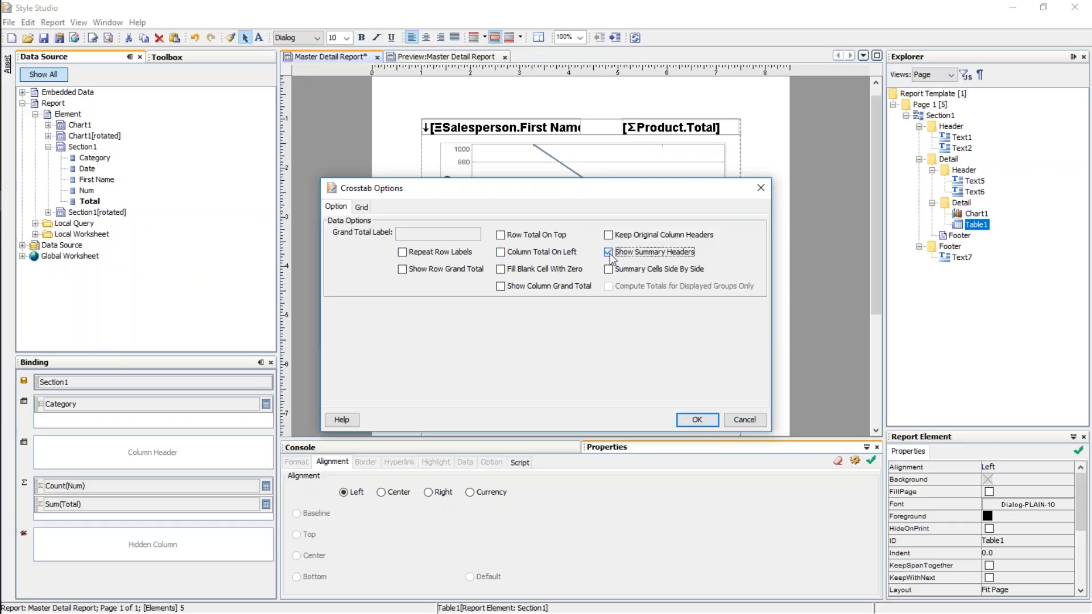
pyautogui.click(610, 271)
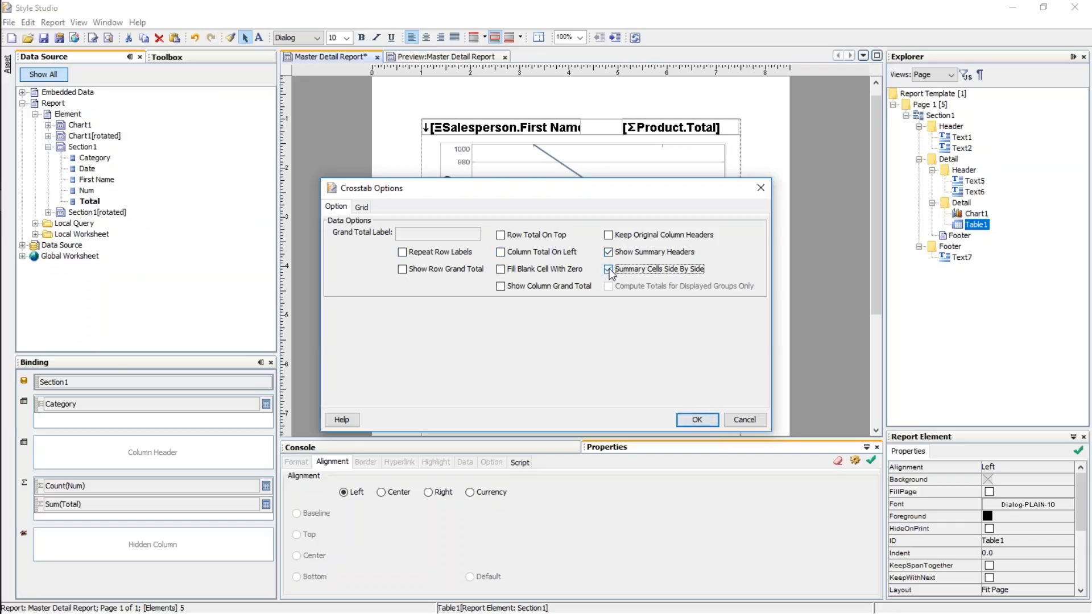
pyautogui.click(696, 420)
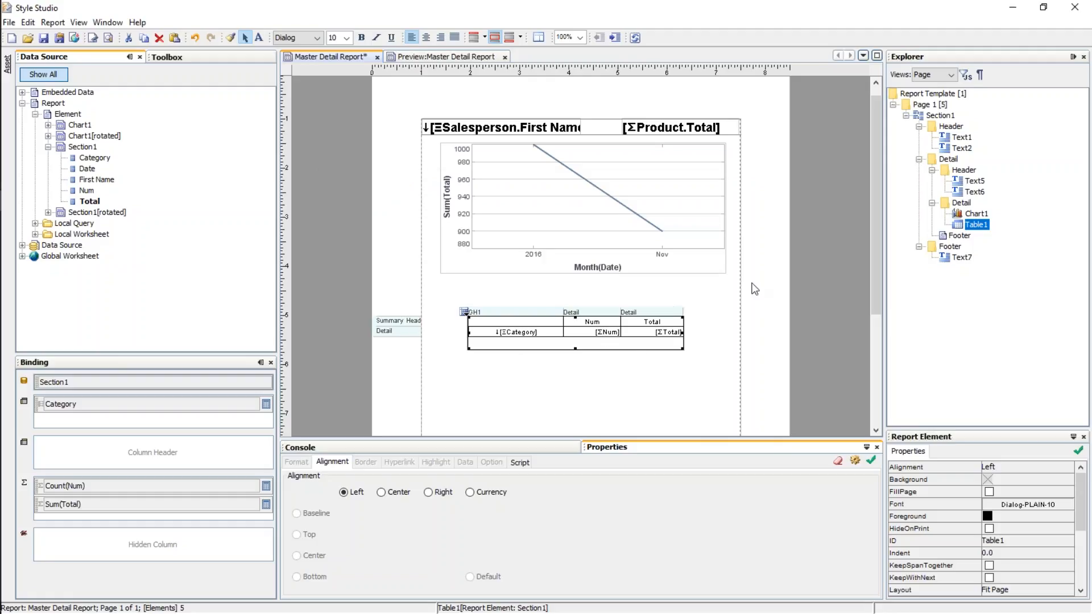
# Step: Shorten the Detail band to about the 6.1-inch ruler mark and move the crosstab up to just below the chart
pyautogui.scroll(-3, 774, 278)
pyautogui.click(419, 420)
pyautogui.moveTo(577, 424); pyautogui.dragTo(575, 317)
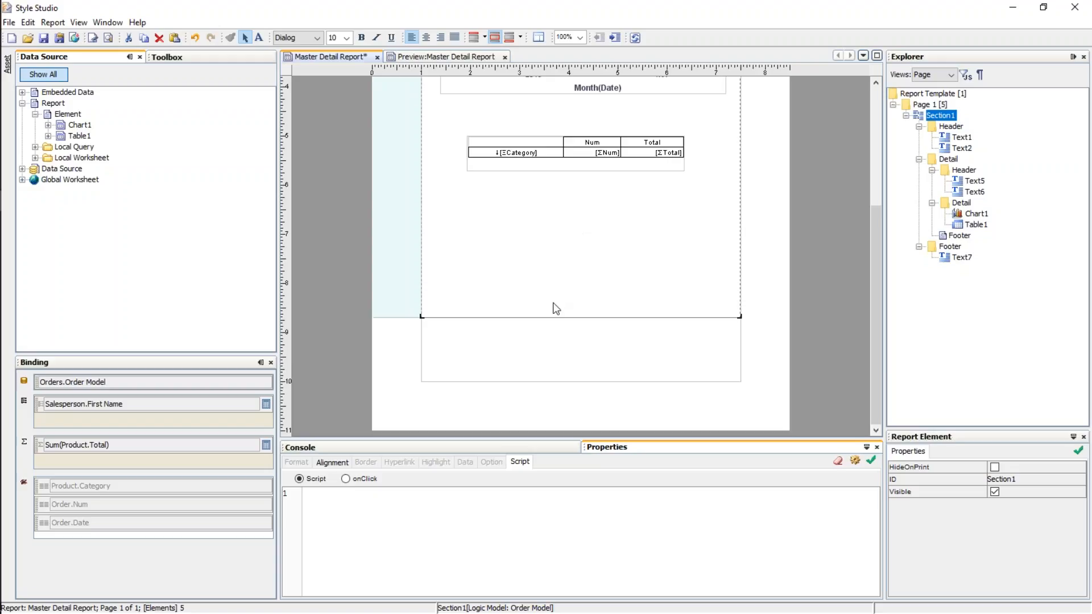
pyautogui.moveTo(562, 317); pyautogui.dragTo(558, 262)
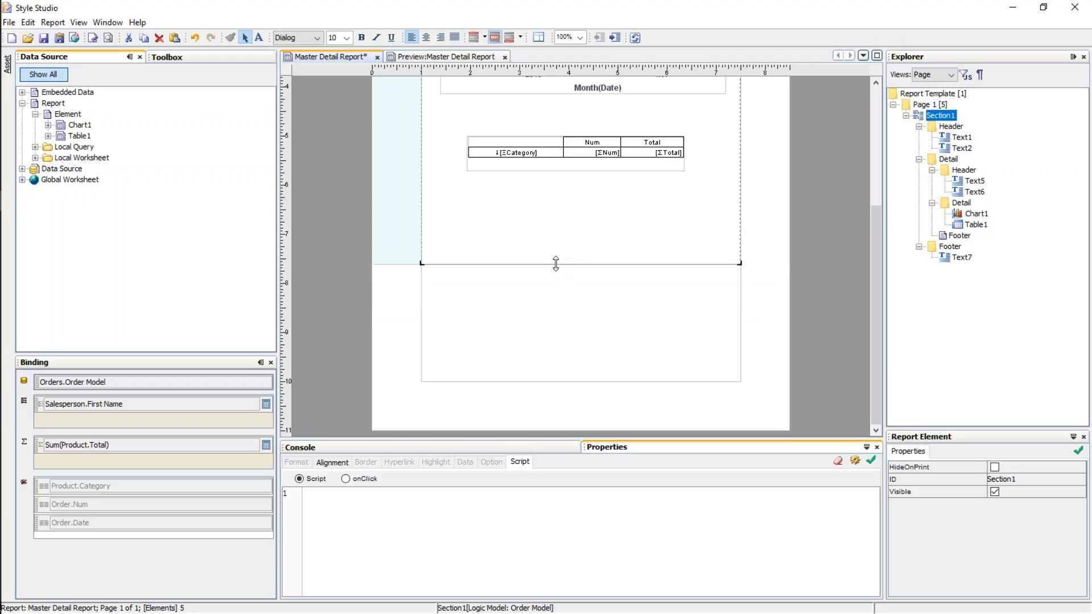
pyautogui.moveTo(420, 262); pyautogui.dragTo(565, 191)
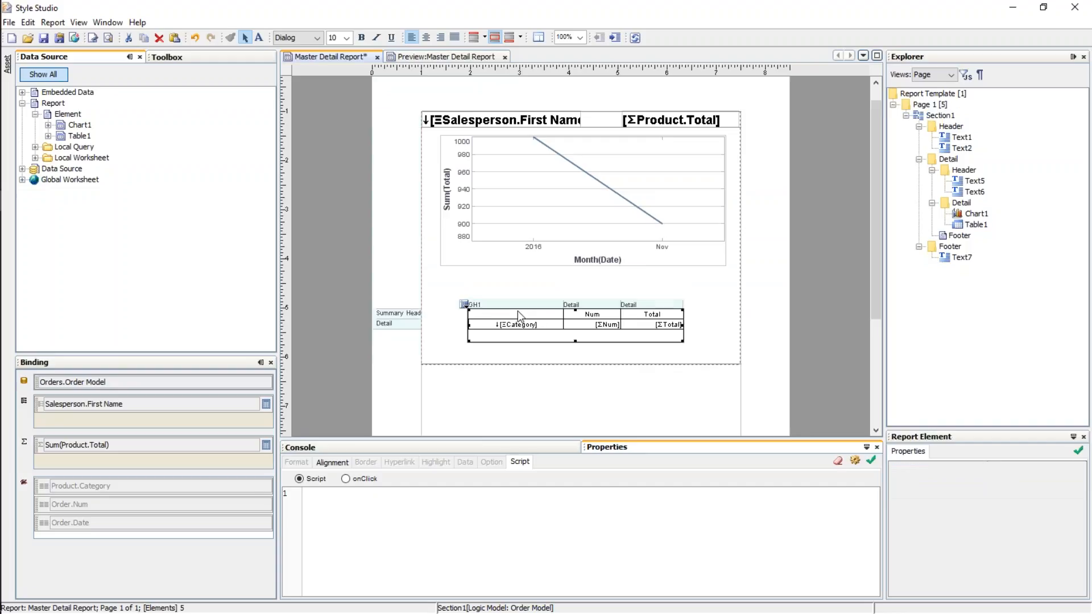
pyautogui.click(539, 320)
pyautogui.moveTo(465, 303); pyautogui.dragTo(476, 277)
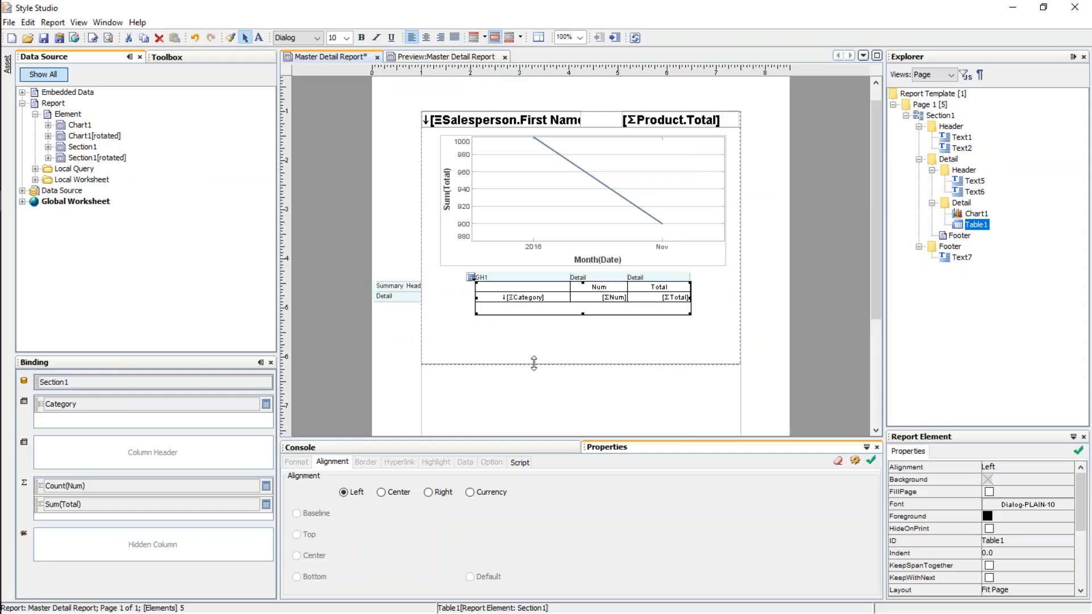
# Step: Shorten the Detail band to about the 5.4-inch ruler mark and extend the section's lower boundary to about the 10-inch mark
pyautogui.moveTo(575, 365); pyautogui.dragTo(584, 409)
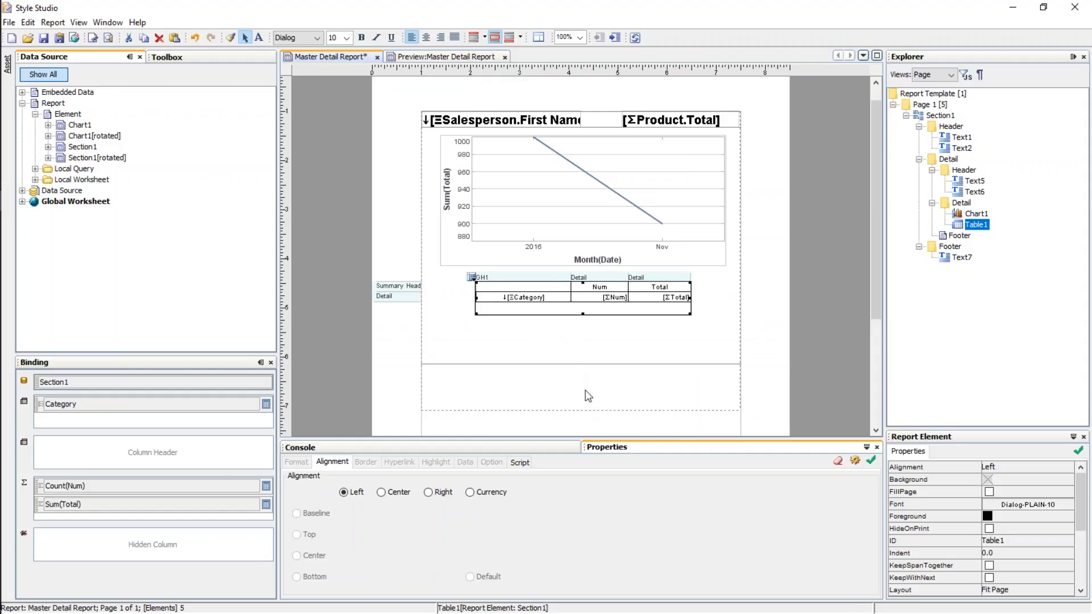
pyautogui.click(568, 359)
pyautogui.scroll(-3, 578, 364)
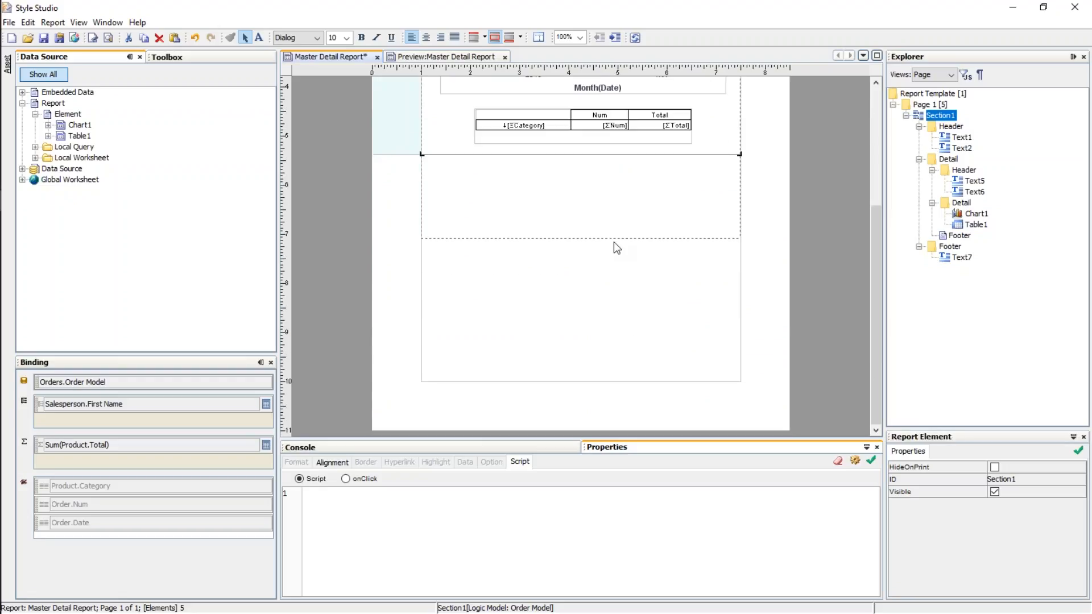
pyautogui.moveTo(614, 238); pyautogui.dragTo(638, 381)
# Step: Preview the report and review the header, chart and crosstab of the salesperson groups on the first page
pyautogui.click(426, 57)
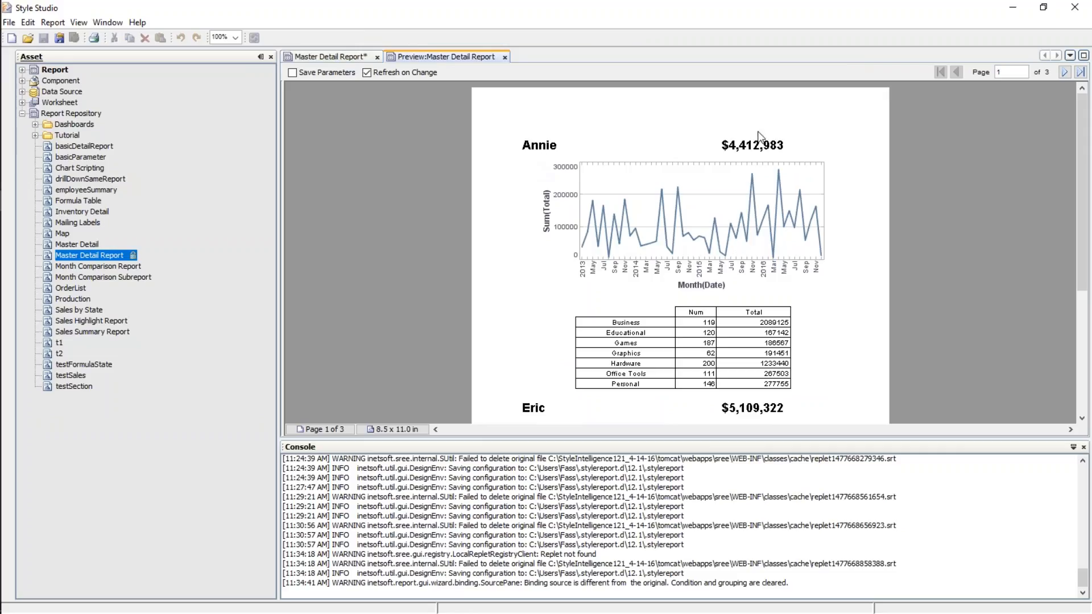
pyautogui.scroll(-3, 625, 285)
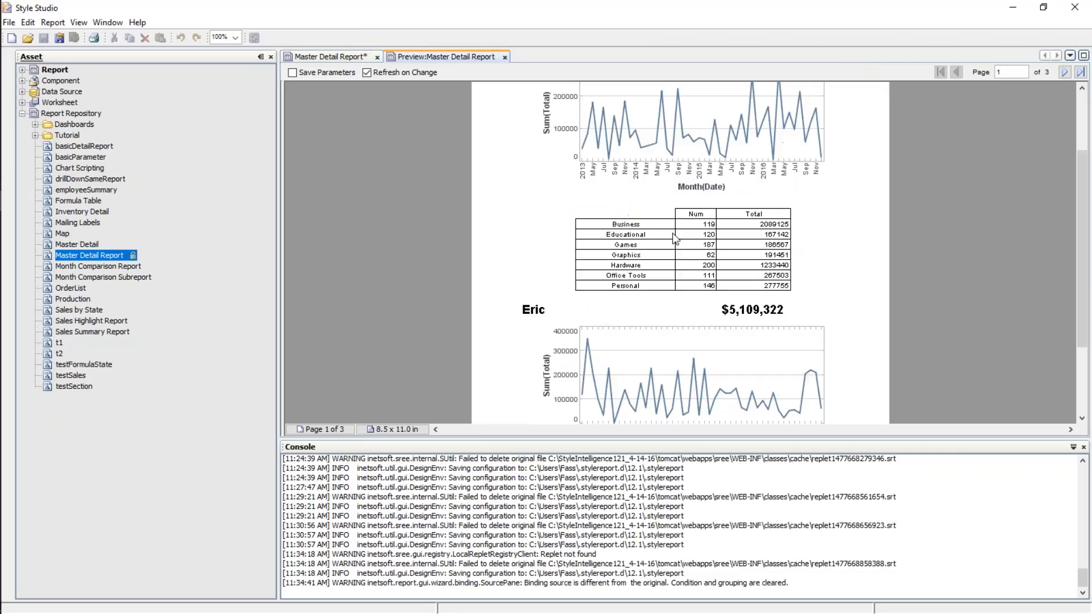
pyautogui.scroll(3, 705, 266)
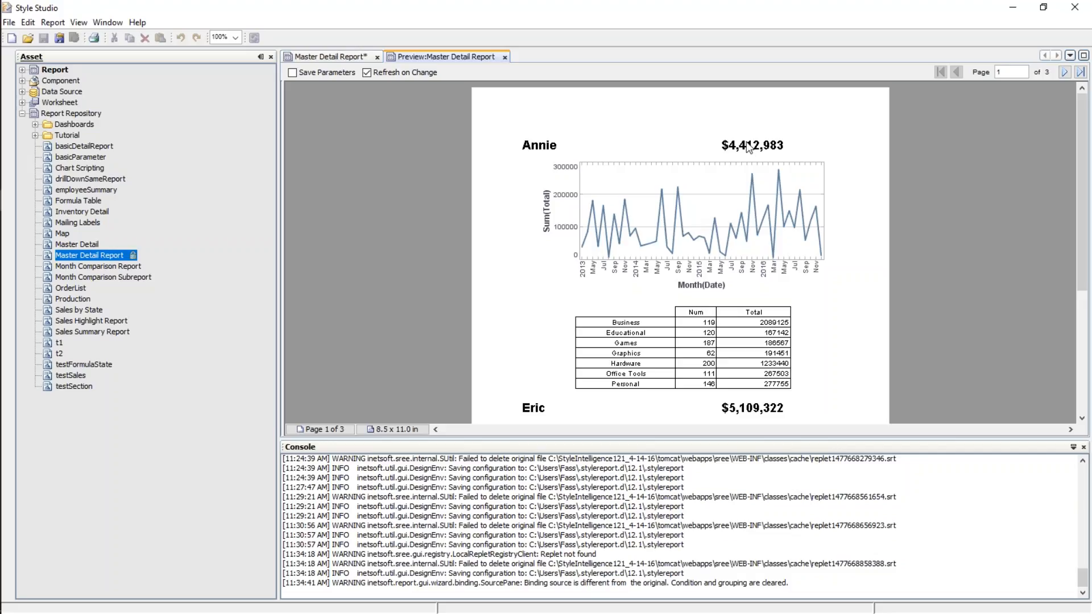
pyautogui.click(815, 446)
pyautogui.scroll(-3, 750, 228)
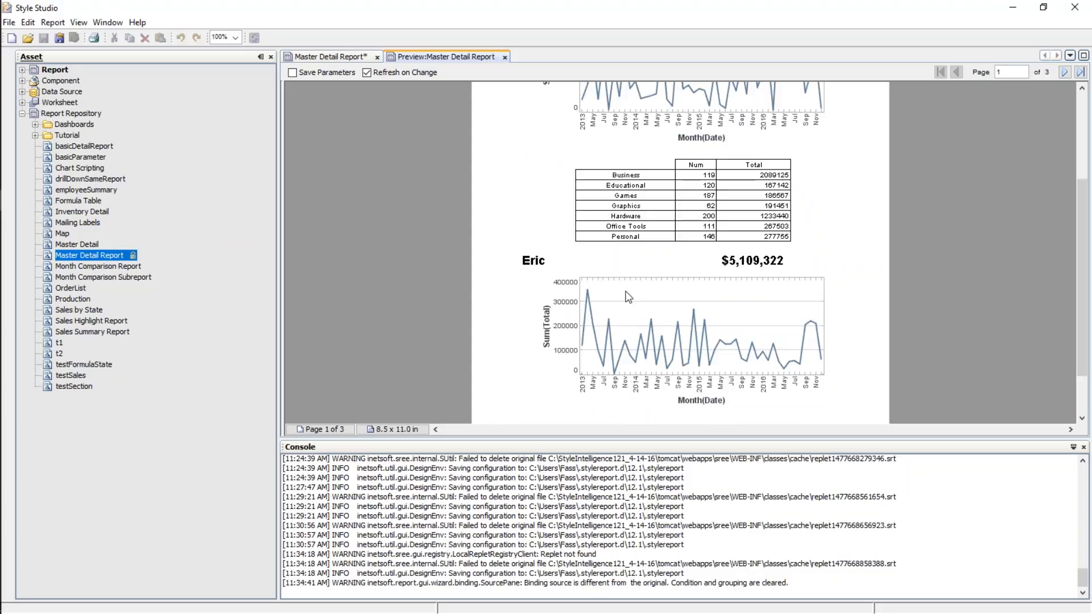
# Step: In the section's properties, turn on New Page Before for the Header 1 band of the salesperson group
pyautogui.click(332, 59)
pyautogui.scroll(3, 556, 295)
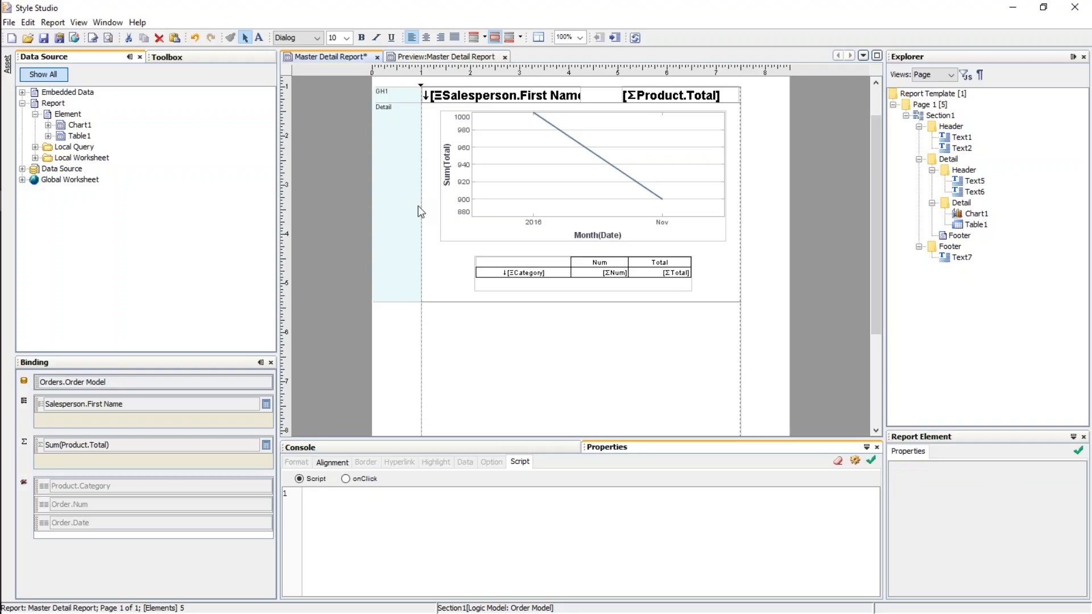
pyautogui.rightClick(436, 215)
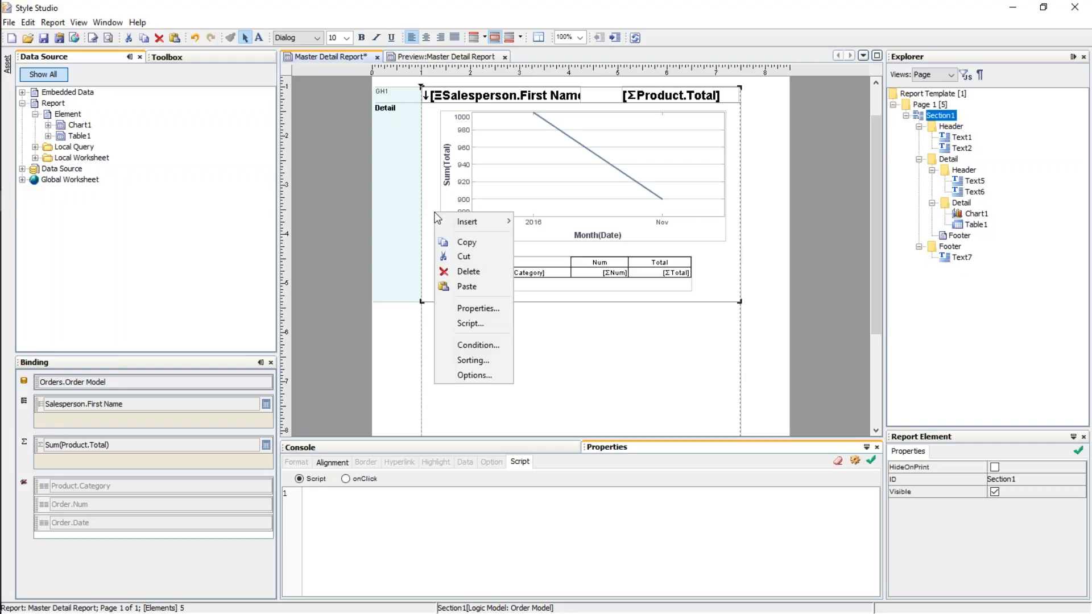
pyautogui.click(485, 308)
pyautogui.click(430, 243)
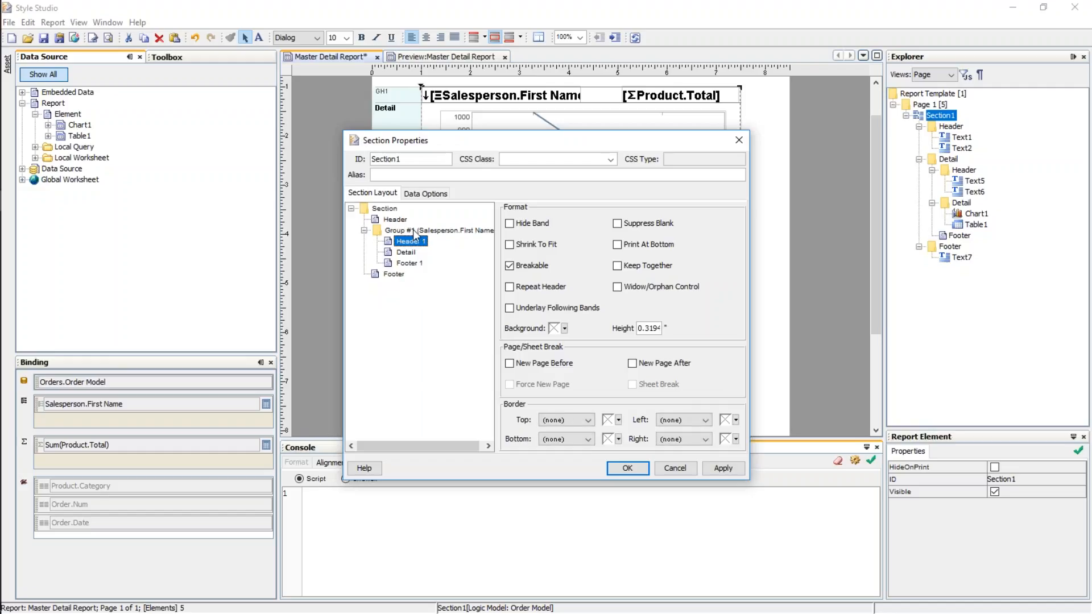
pyautogui.click(522, 364)
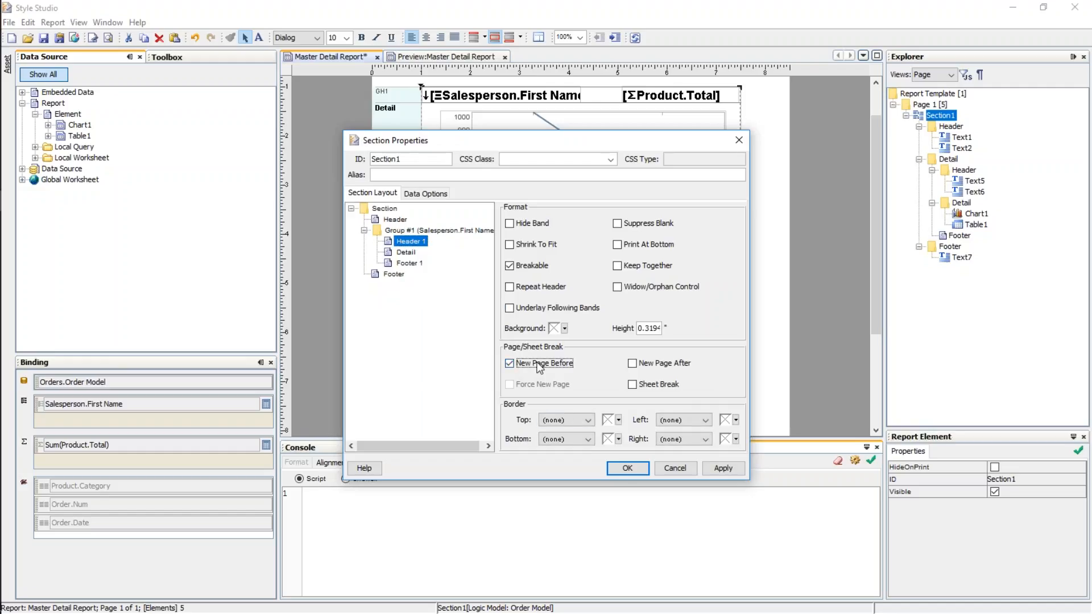
pyautogui.click(637, 468)
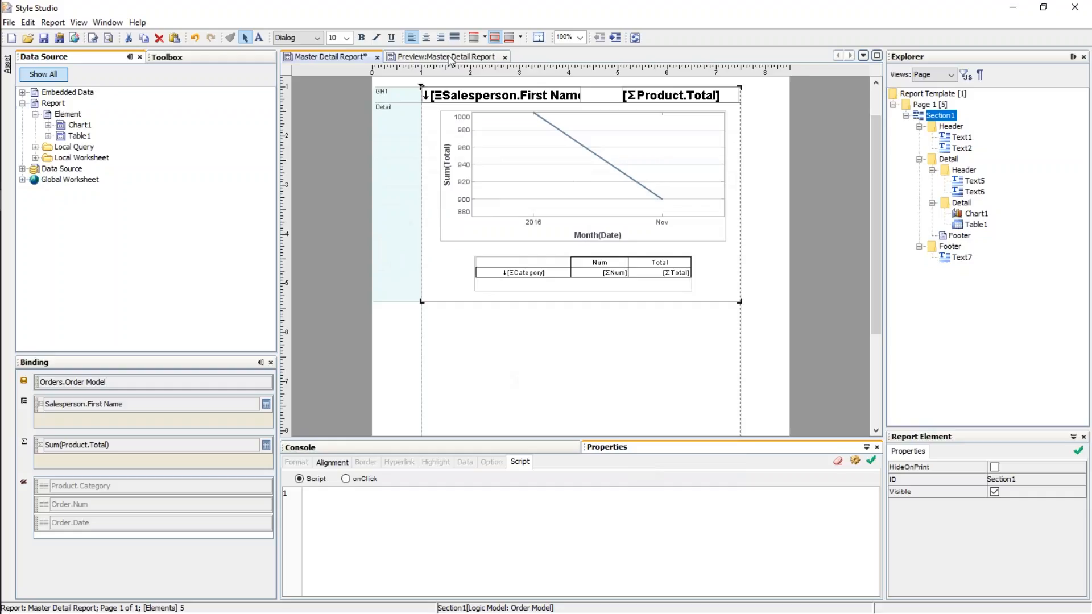
# Step: Preview the report and page through to the last salesperson, returning to the first page
pyautogui.click(445, 57)
pyautogui.scroll(3, 583, 246)
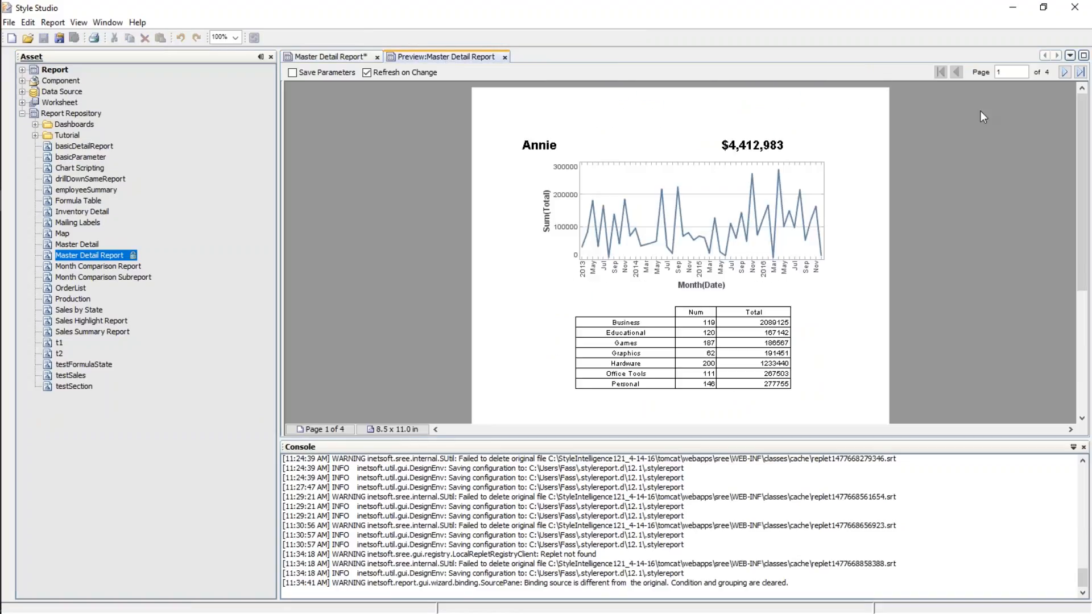
pyautogui.click(1062, 73)
pyautogui.click(1062, 73)
pyautogui.click(1062, 73)
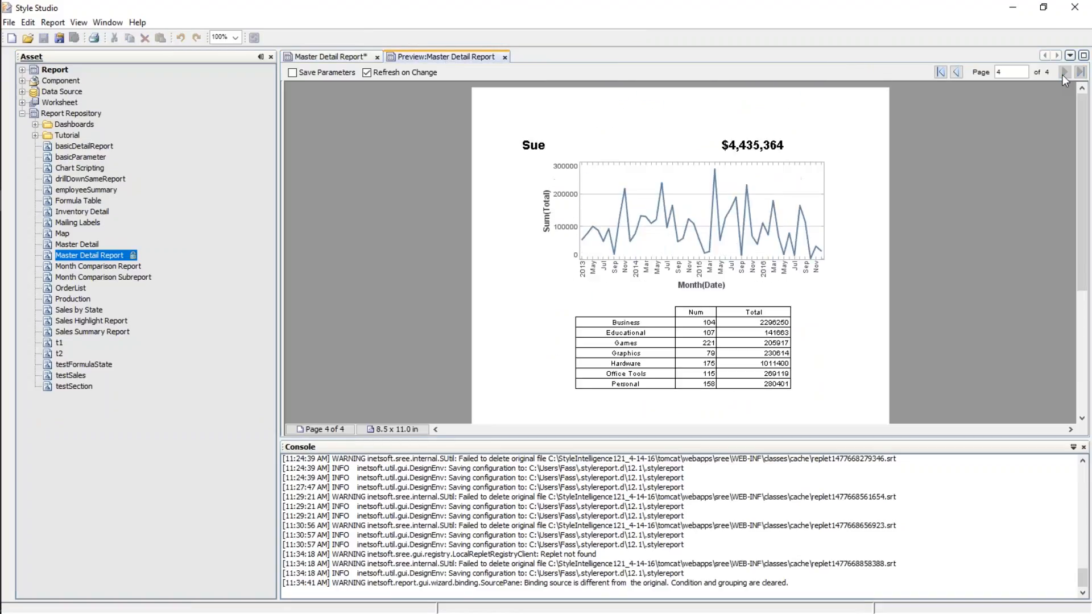
pyautogui.click(955, 72)
pyautogui.click(955, 72)
pyautogui.click(956, 72)
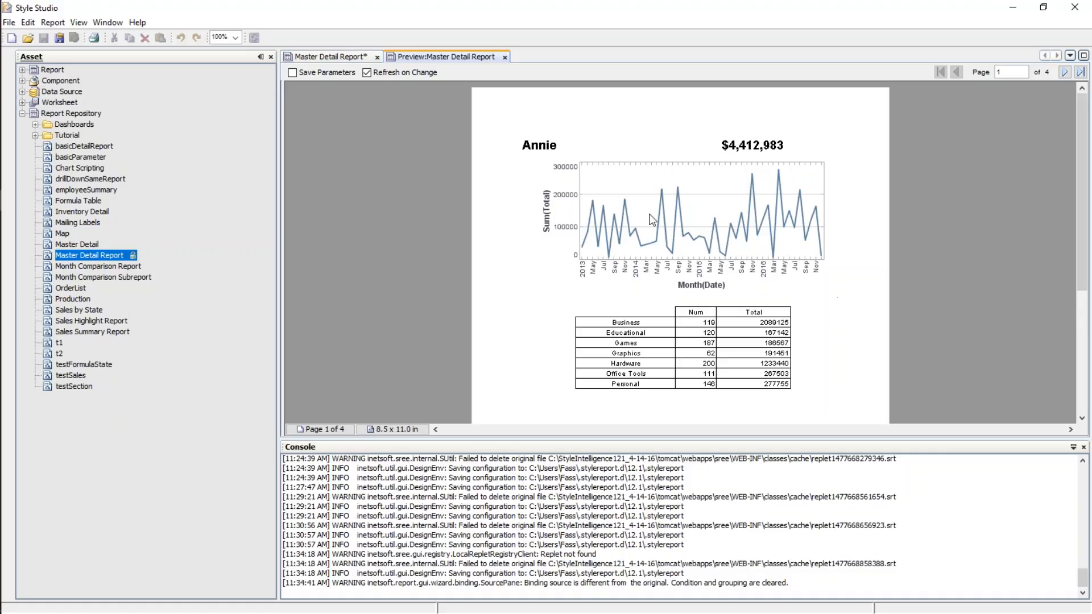
# Step: Delete the chart and the crosstab from the Detail band, and preview the report before returning to the design
pyautogui.click(339, 56)
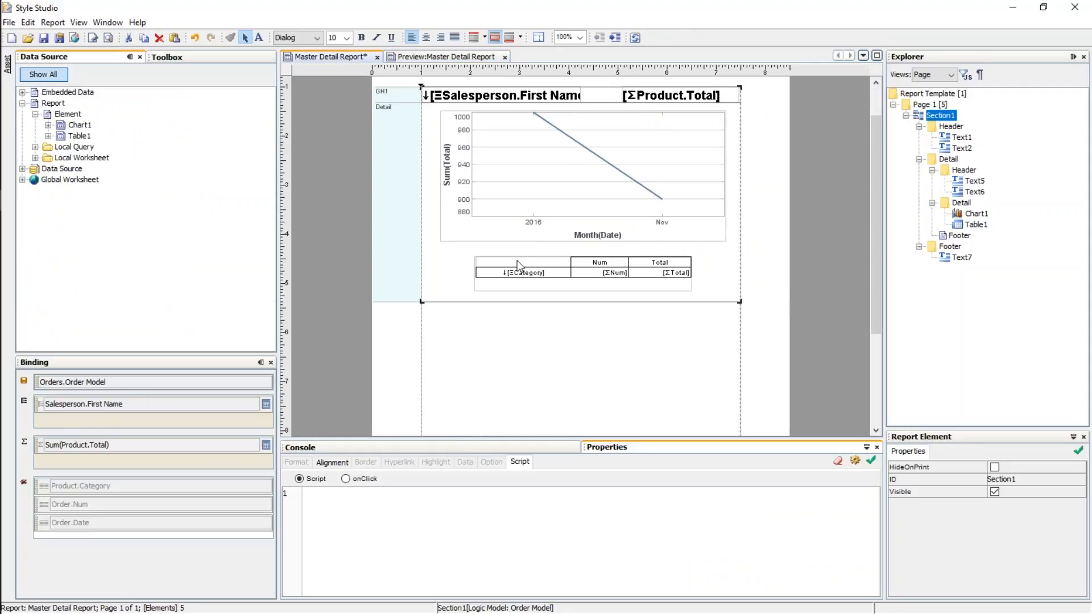
pyautogui.scroll(2, 623, 214)
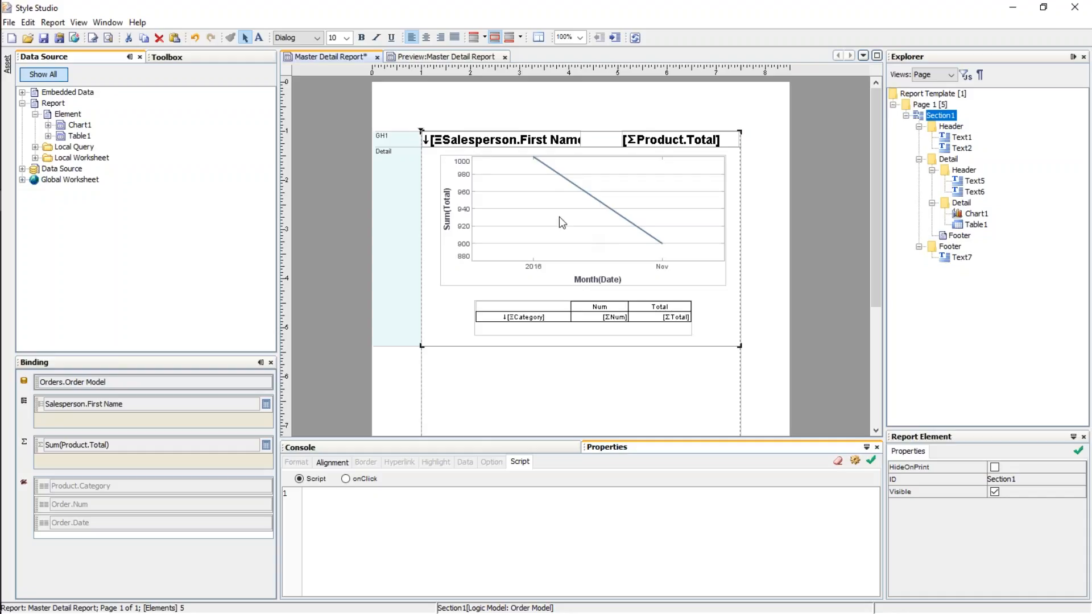
pyautogui.click(547, 233)
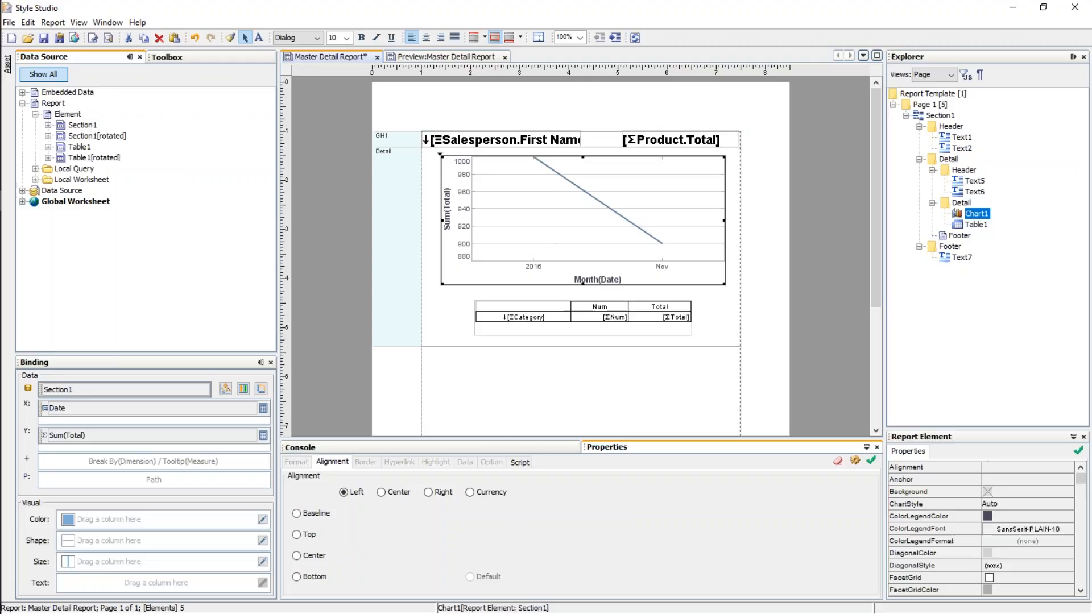
pyautogui.keyDown('ctrl'); pyautogui.click(605, 334); pyautogui.keyUp('ctrl')
pyautogui.press('Delete')
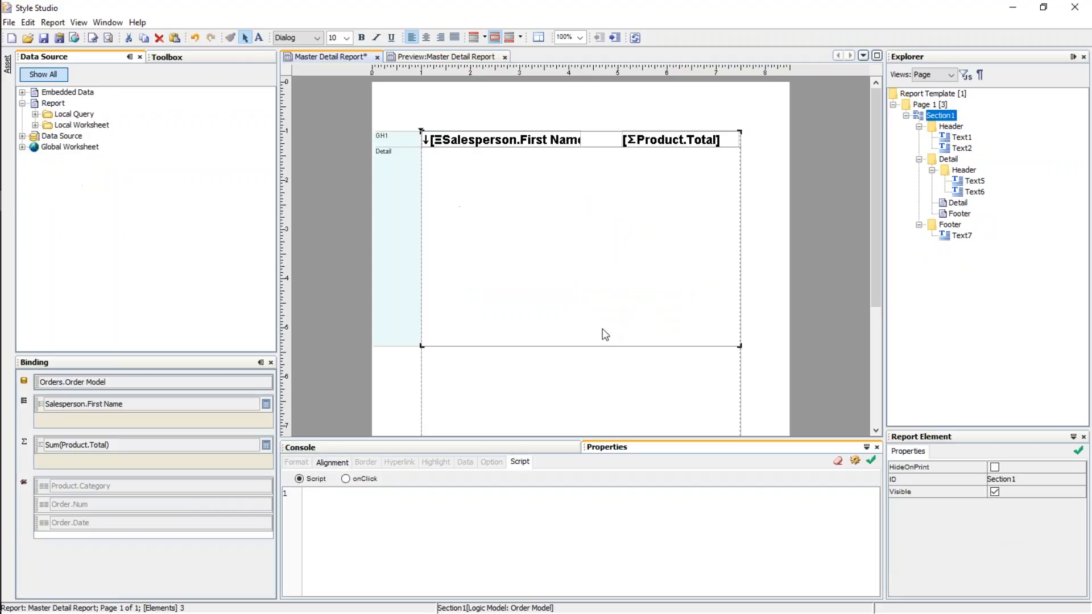
pyautogui.click(440, 56)
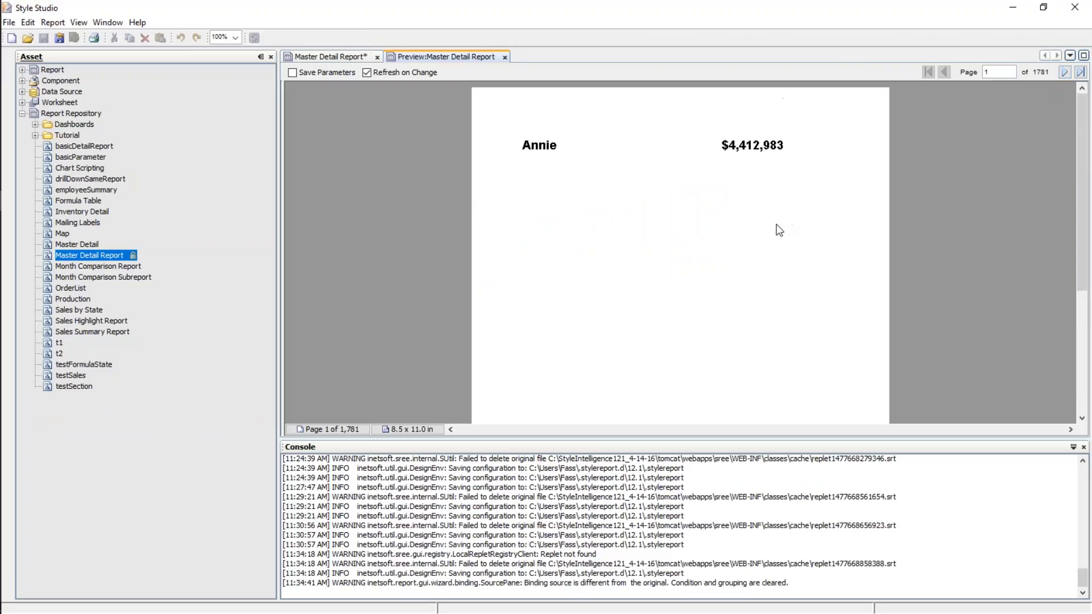
pyautogui.click(339, 58)
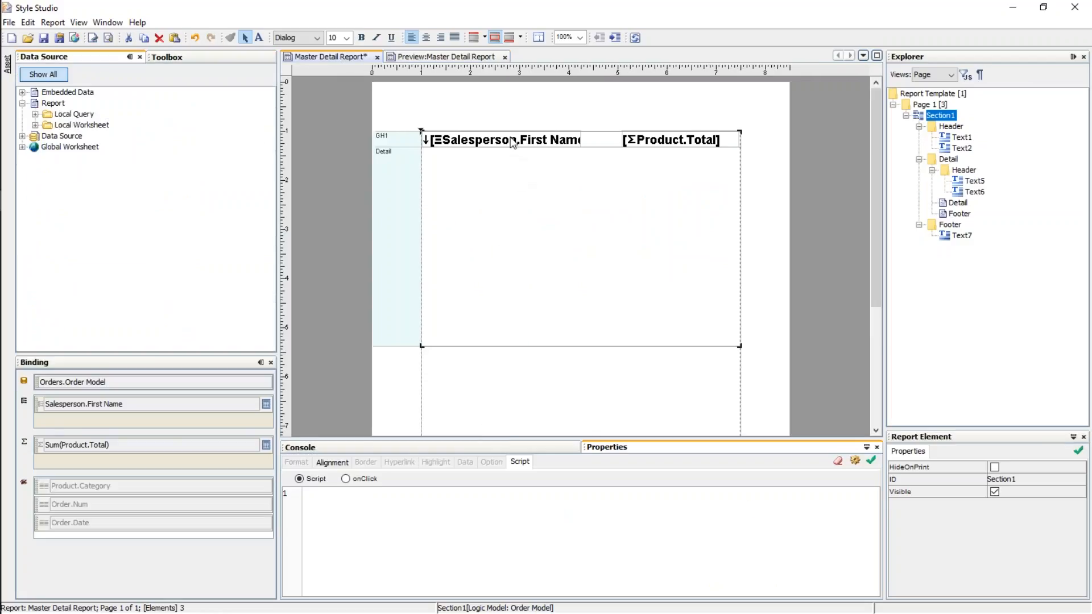
pyautogui.click(486, 143)
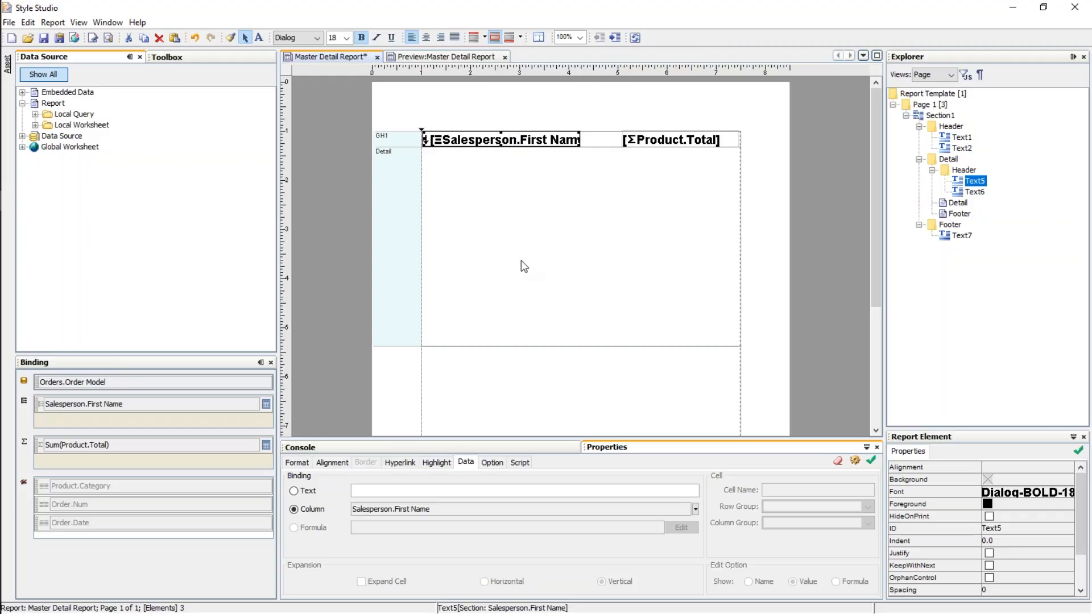
pyautogui.click(398, 202)
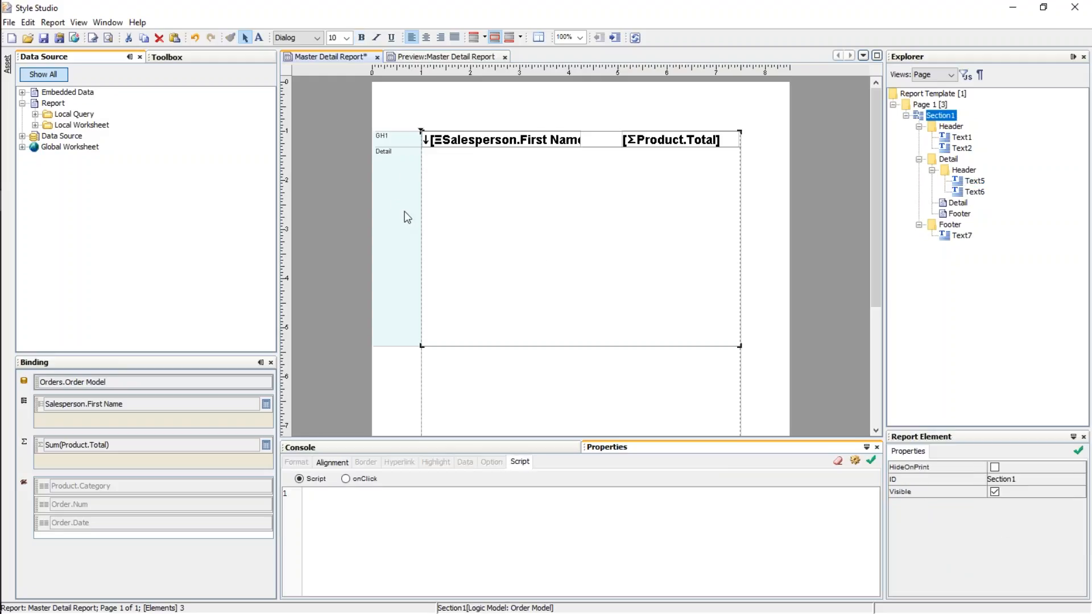
pyautogui.click(416, 296)
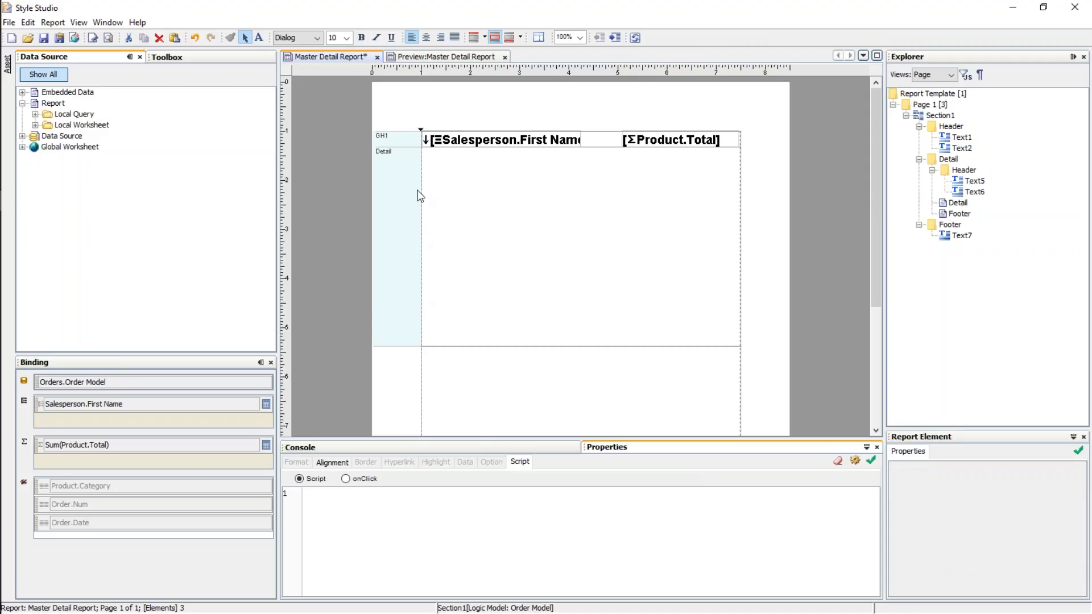
pyautogui.click(415, 202)
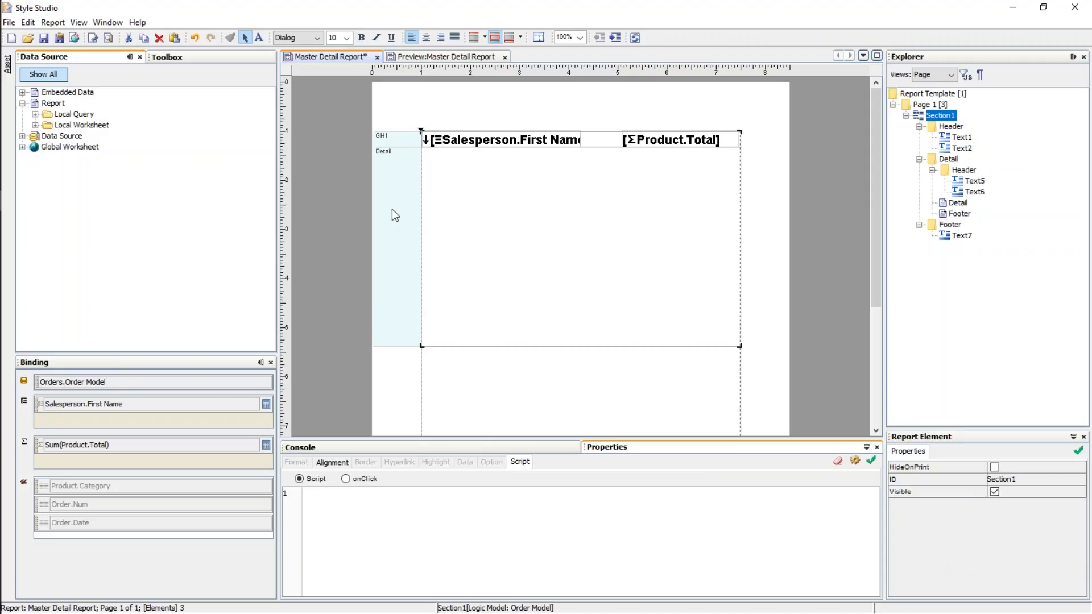
pyautogui.click(448, 187)
pyautogui.click(446, 187)
pyautogui.click(408, 195)
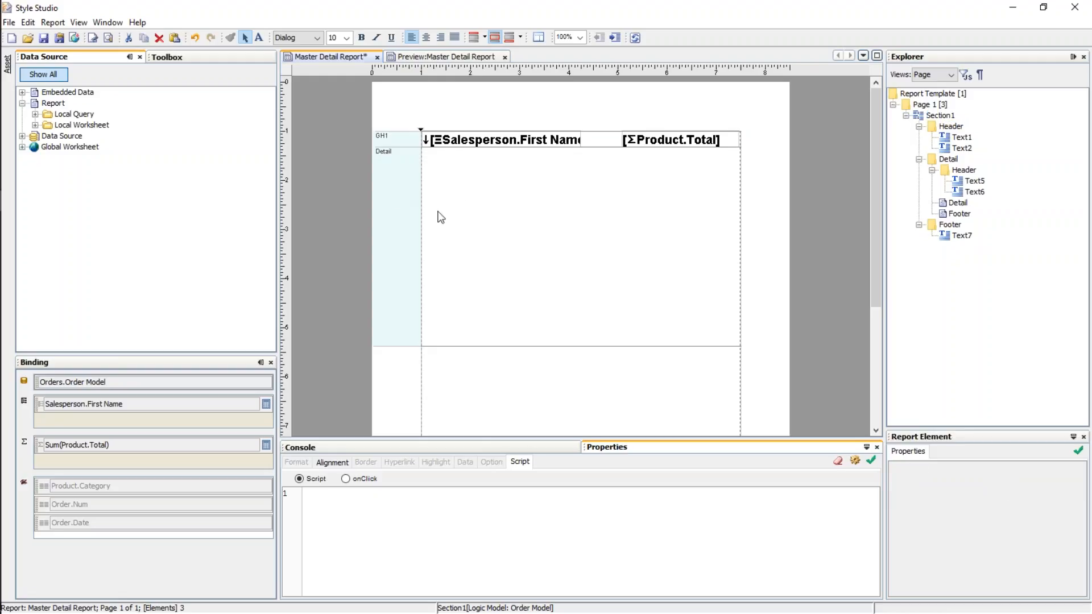
pyautogui.click(463, 201)
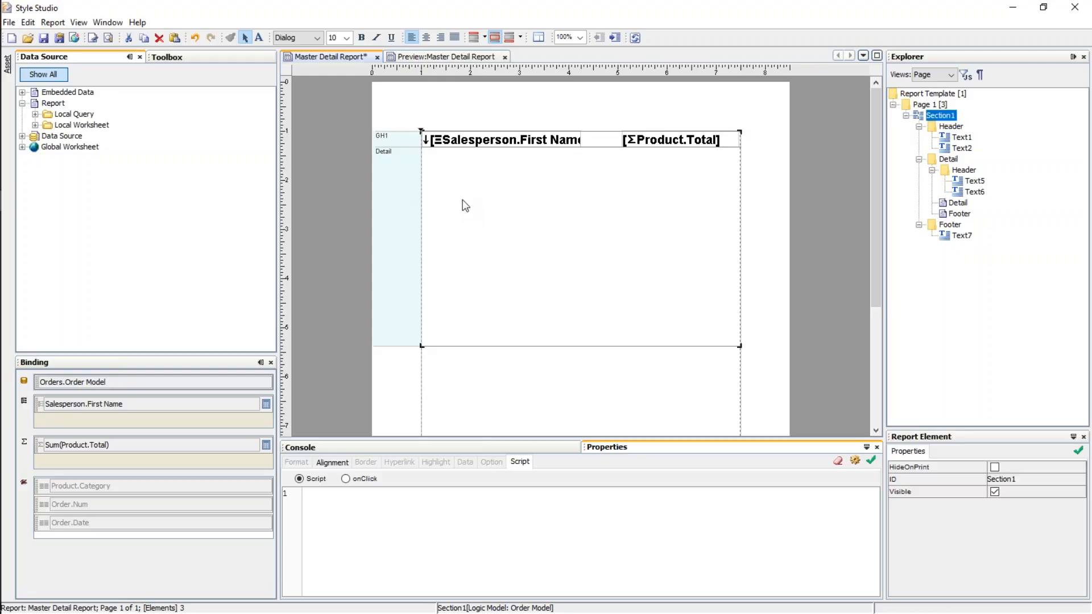
# Step: Hide the Detail band and resize the salesperson group header band to about 1.2 inches tall
pyautogui.rightClick(416, 344)
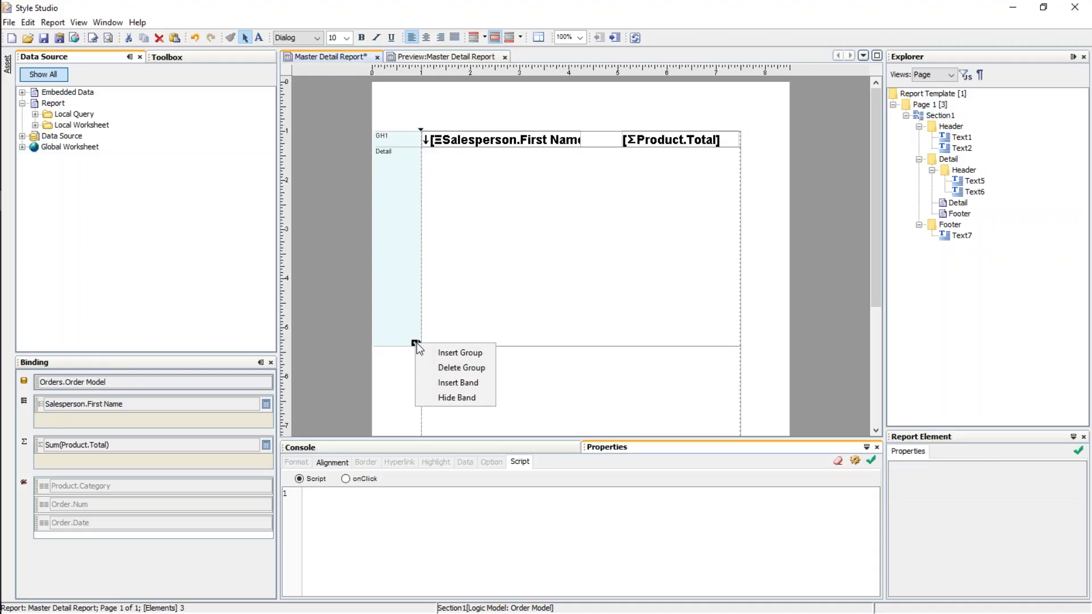
pyautogui.click(465, 394)
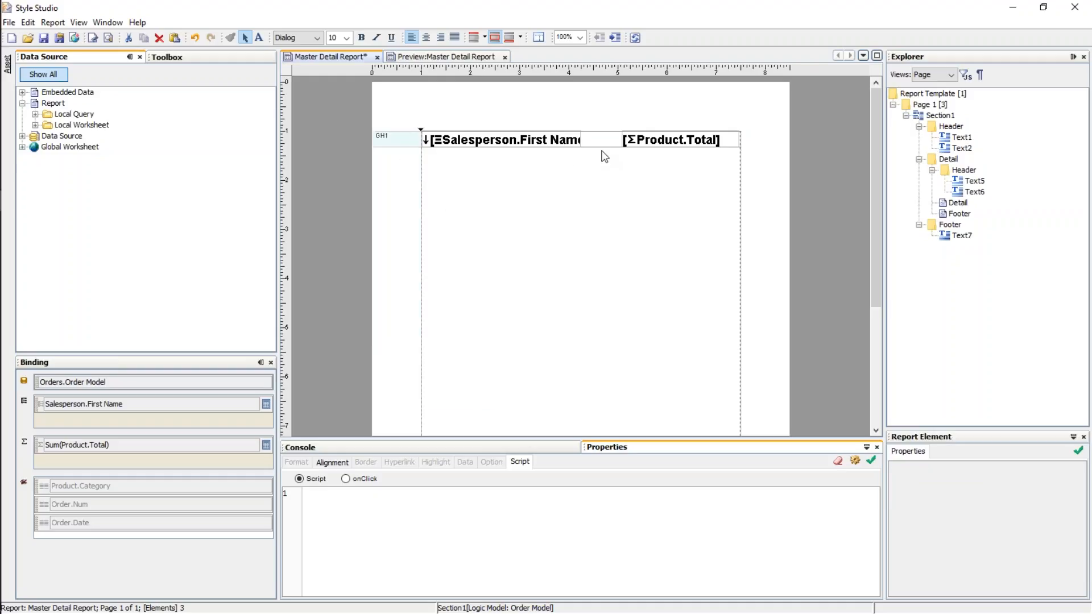
pyautogui.moveTo(604, 147); pyautogui.dragTo(614, 328)
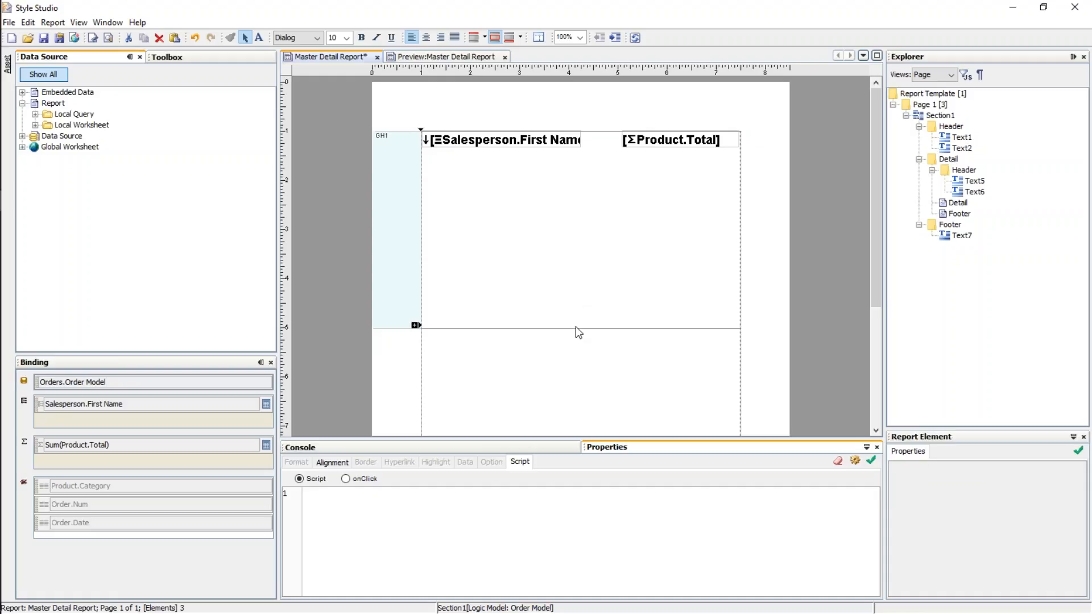
pyautogui.moveTo(576, 328); pyautogui.dragTo(576, 196)
# Step: Preview the report and page through every salesperson to the last page, returning to the first page
pyautogui.click(446, 57)
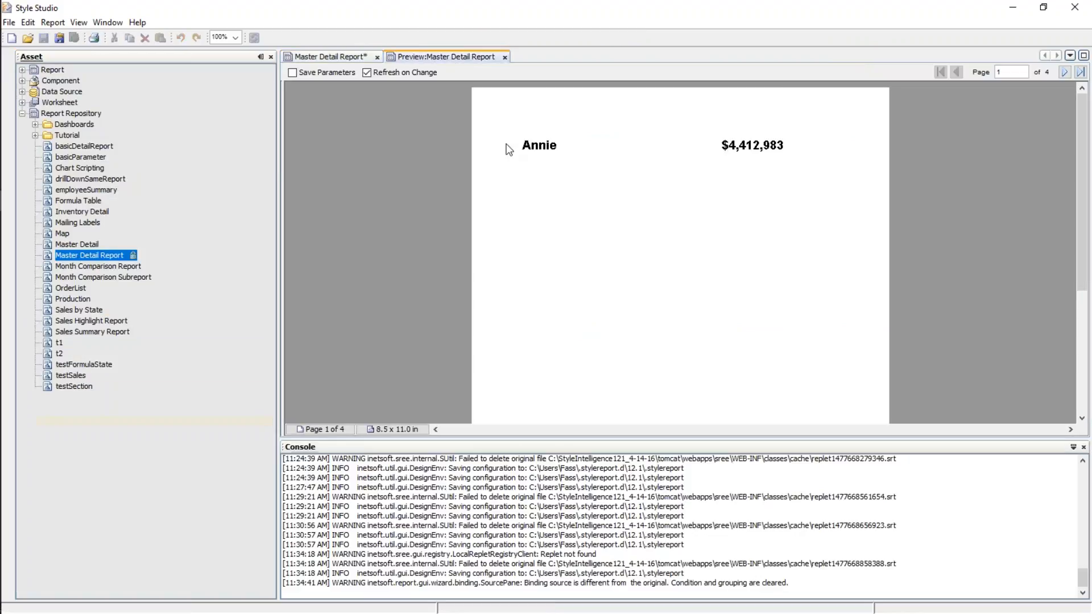
pyautogui.click(1063, 74)
pyautogui.click(1063, 74)
pyautogui.click(1063, 74)
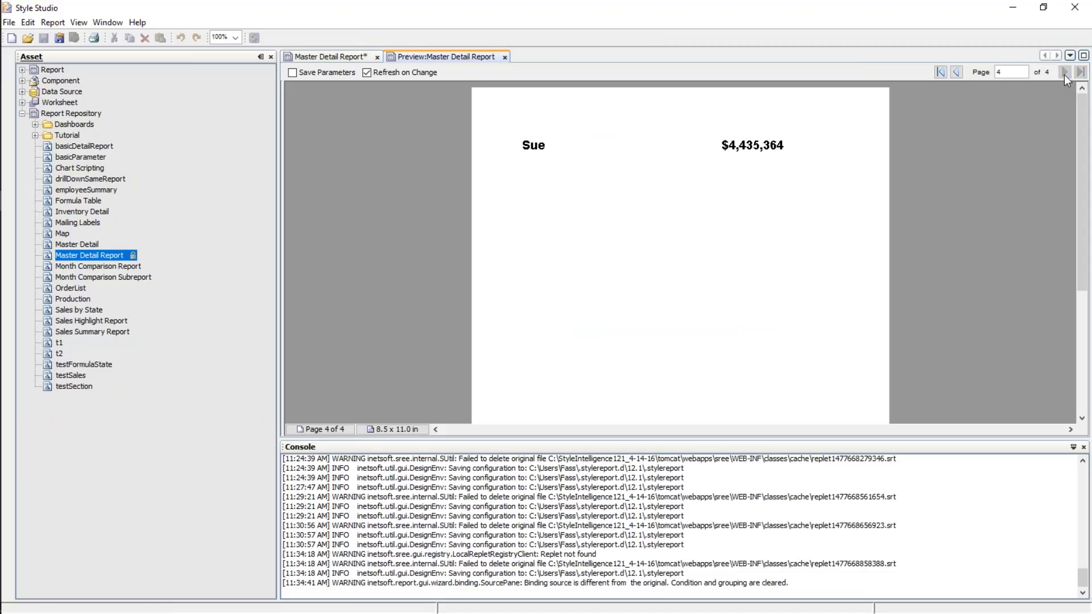
pyautogui.click(958, 72)
pyautogui.click(941, 72)
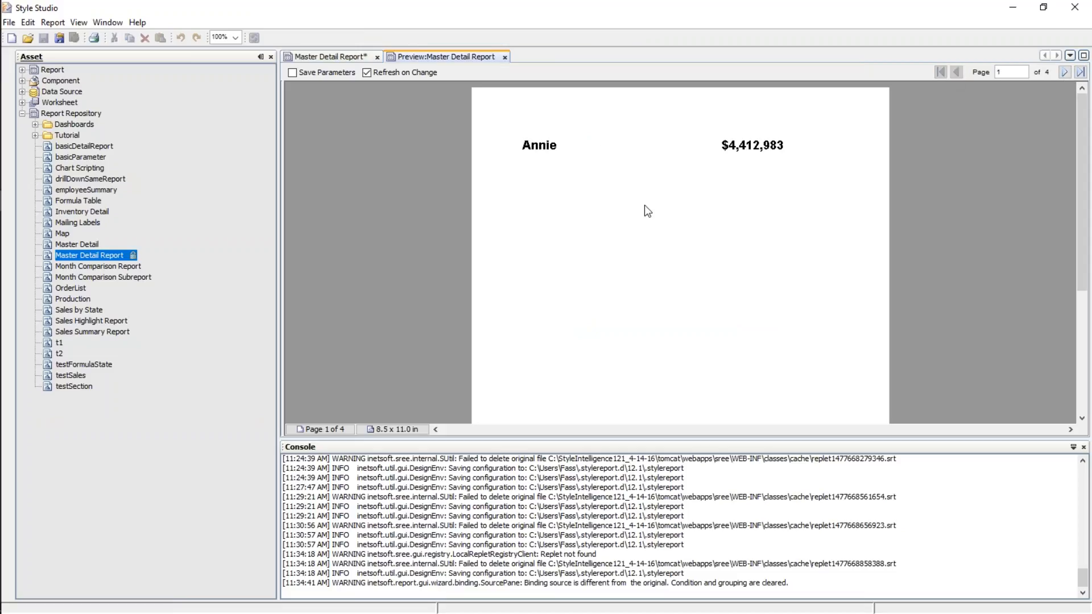
# Step: In the report design, enlarge the salesperson group header band to about 5.2 inches tall
pyautogui.click(329, 56)
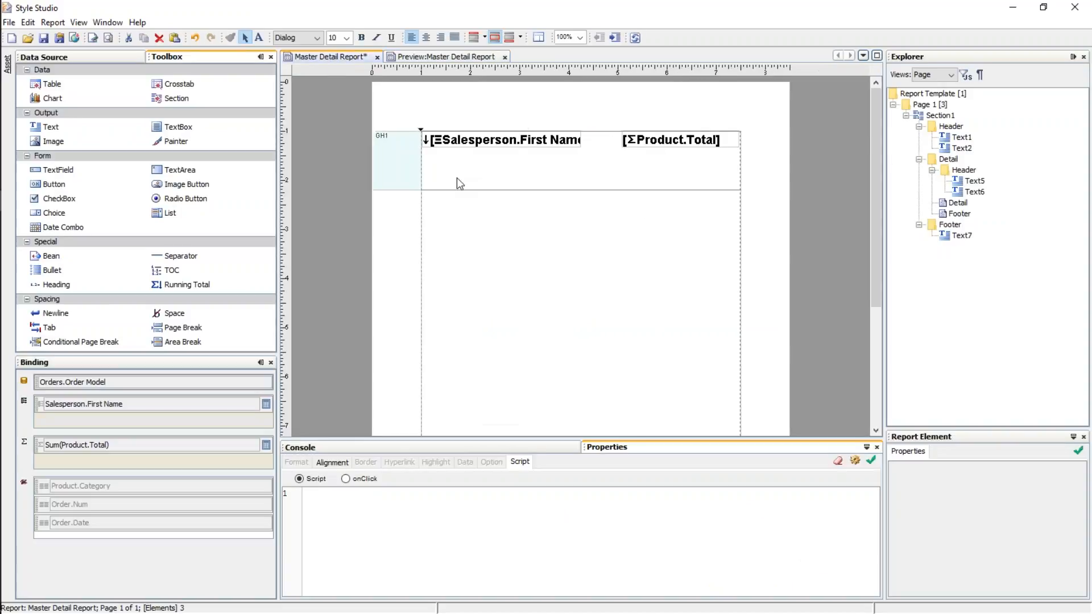
pyautogui.click(568, 180)
pyautogui.moveTo(571, 190); pyautogui.dragTo(596, 384)
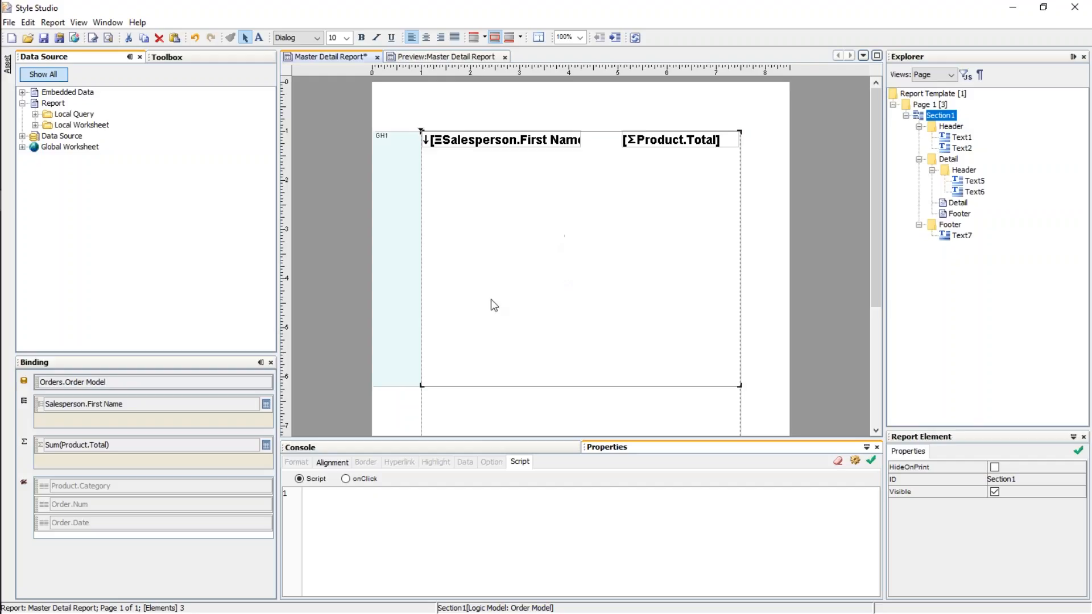
pyautogui.click(184, 58)
# Step: Open basicDetailReport from the report repository and select its table
pyautogui.click(8, 64)
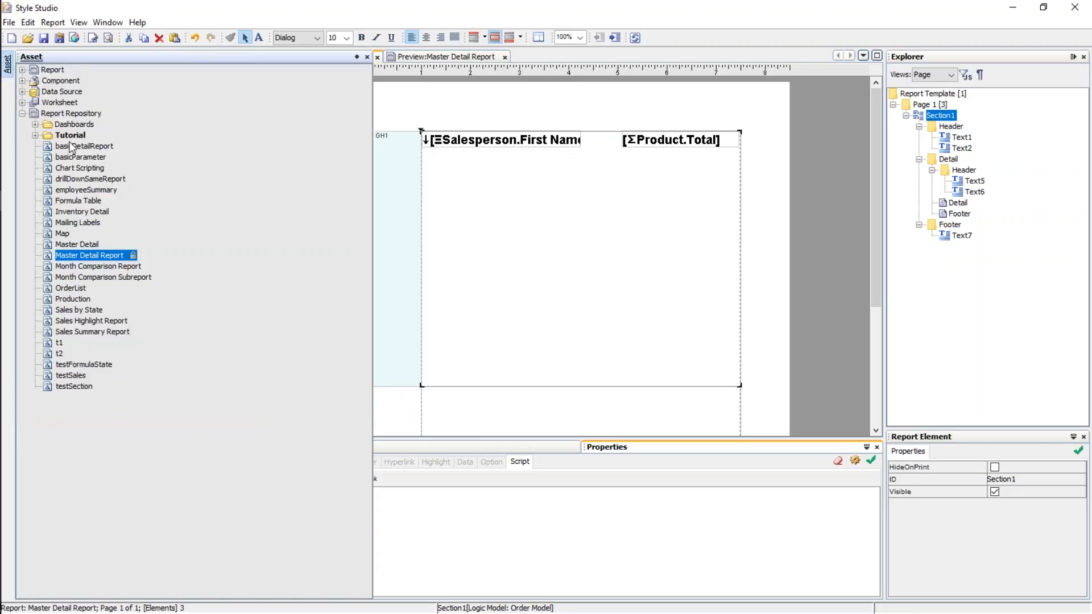
pyautogui.click(79, 146)
pyautogui.doubleClick(79, 149)
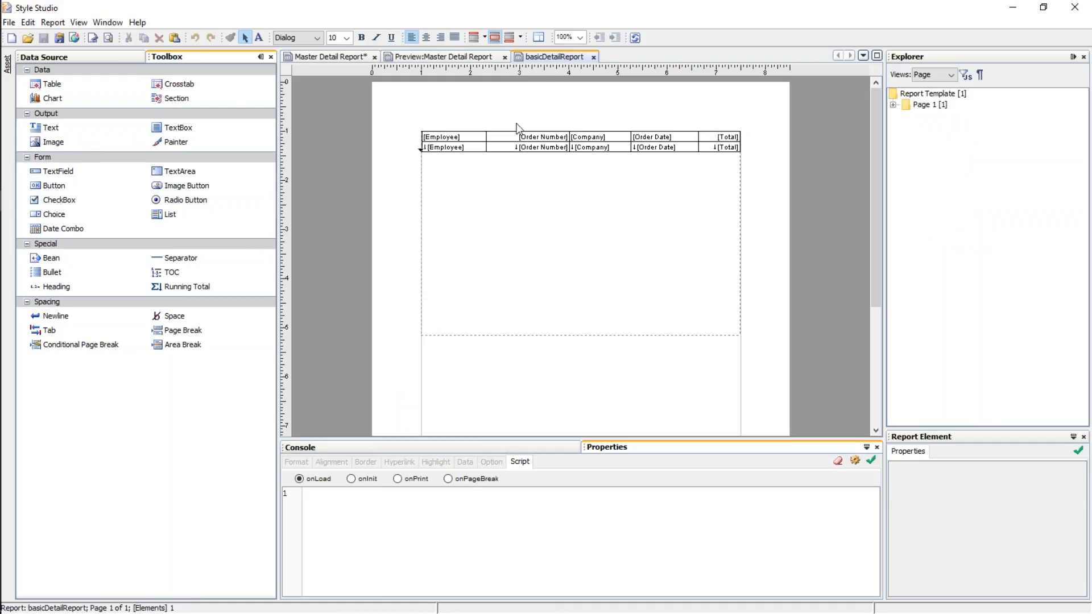
pyautogui.click(599, 151)
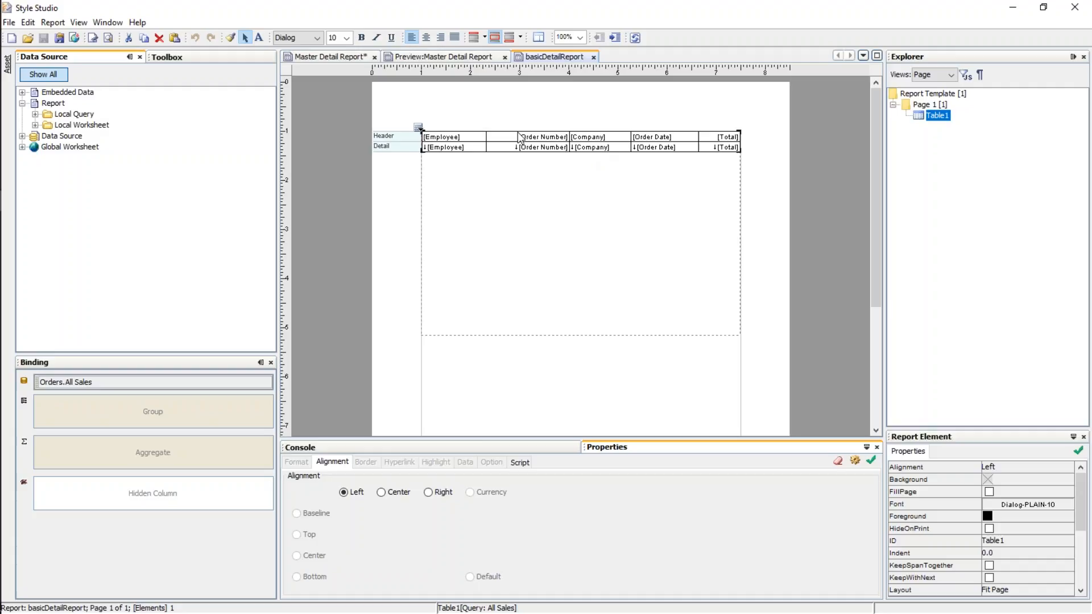
# Step: Delete the Order Date between startDate and endDate clause from the table's conditions, keeping the Employee clause, and save the report
pyautogui.rightClick(591, 150)
pyautogui.click(644, 311)
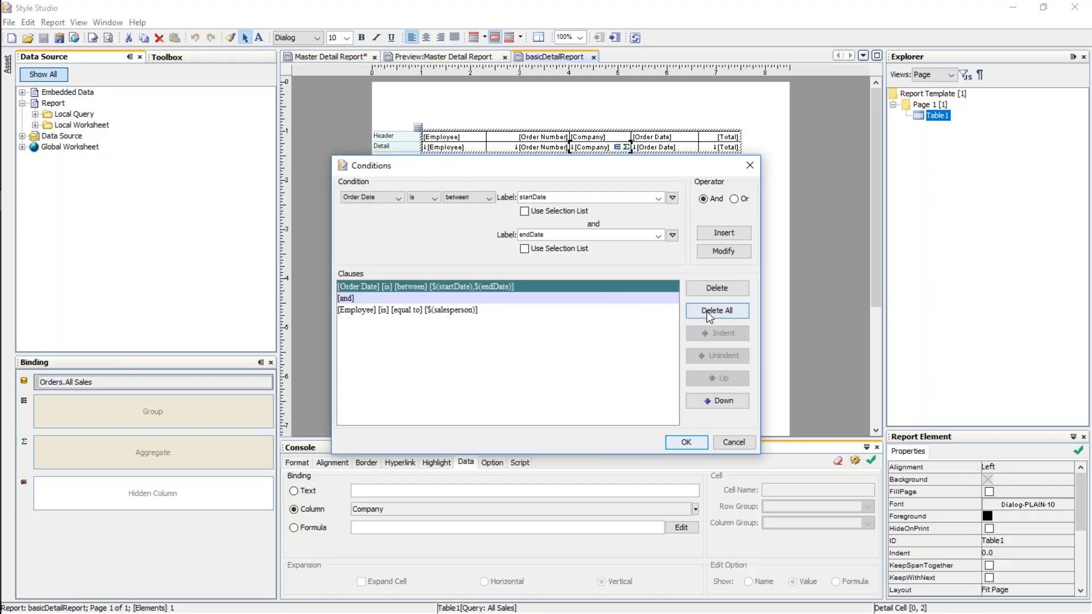
pyautogui.click(704, 288)
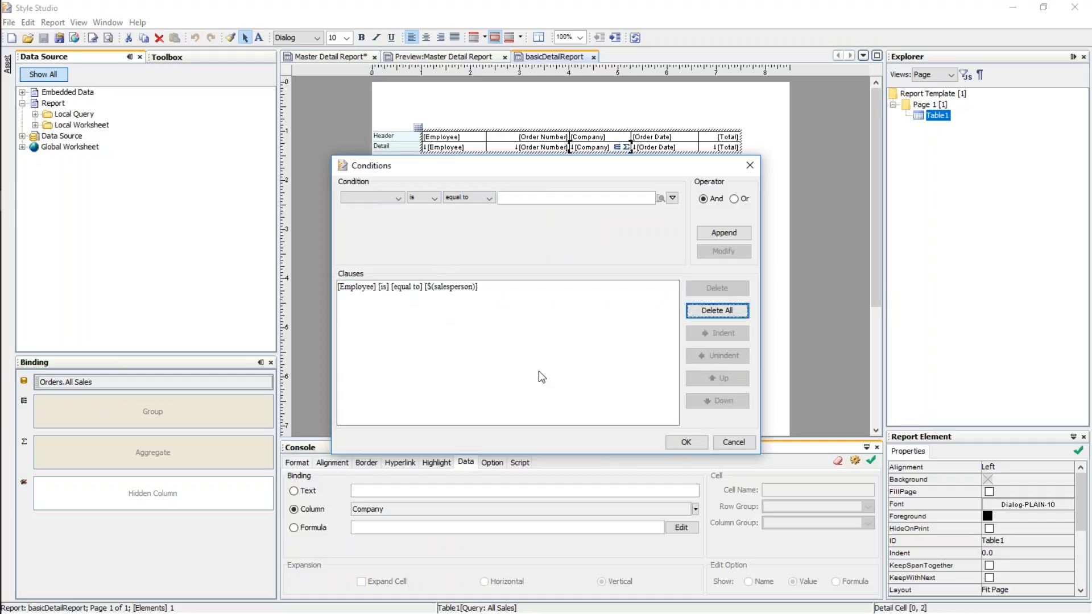
pyautogui.click(686, 441)
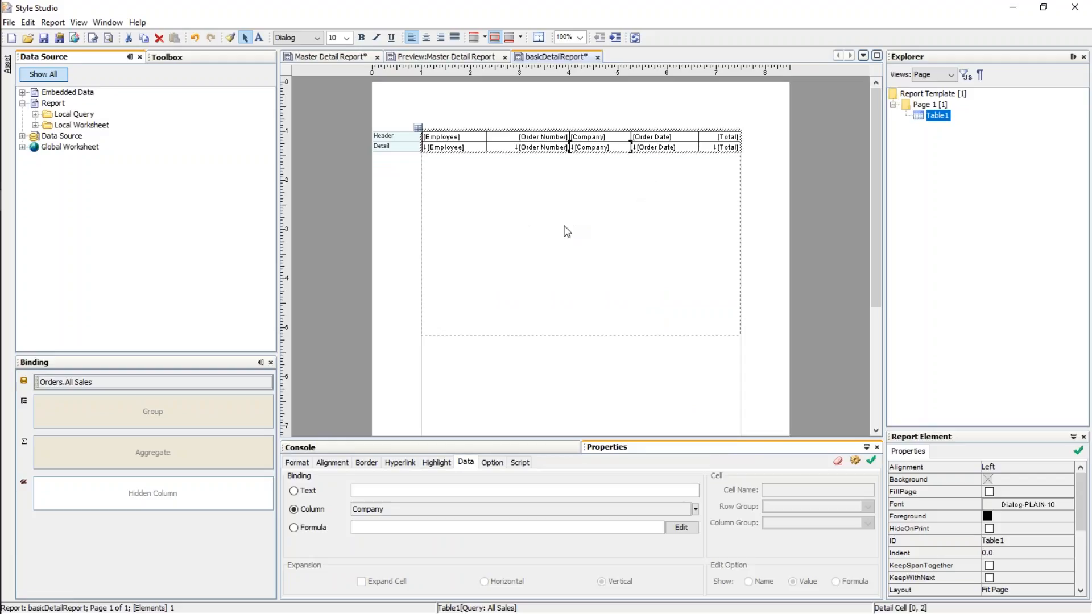
pyautogui.hotkey('ctrl', 's')
# Step: Return to the Master Detail Report design and check the salesperson first name field in the group header
pyautogui.moveTo(524, 155)
pyautogui.click(470, 57)
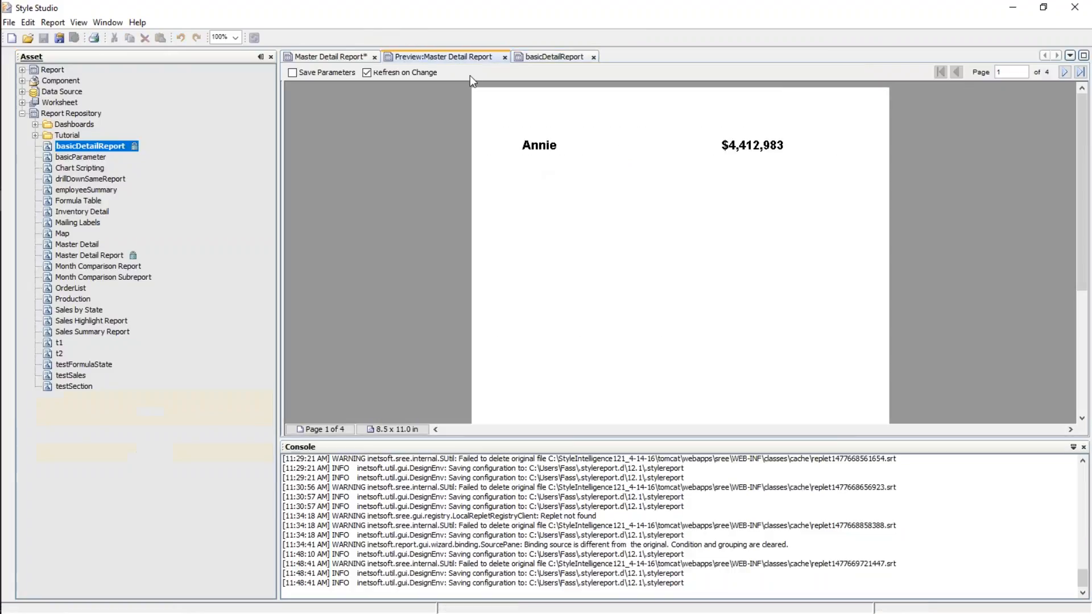
pyautogui.click(347, 57)
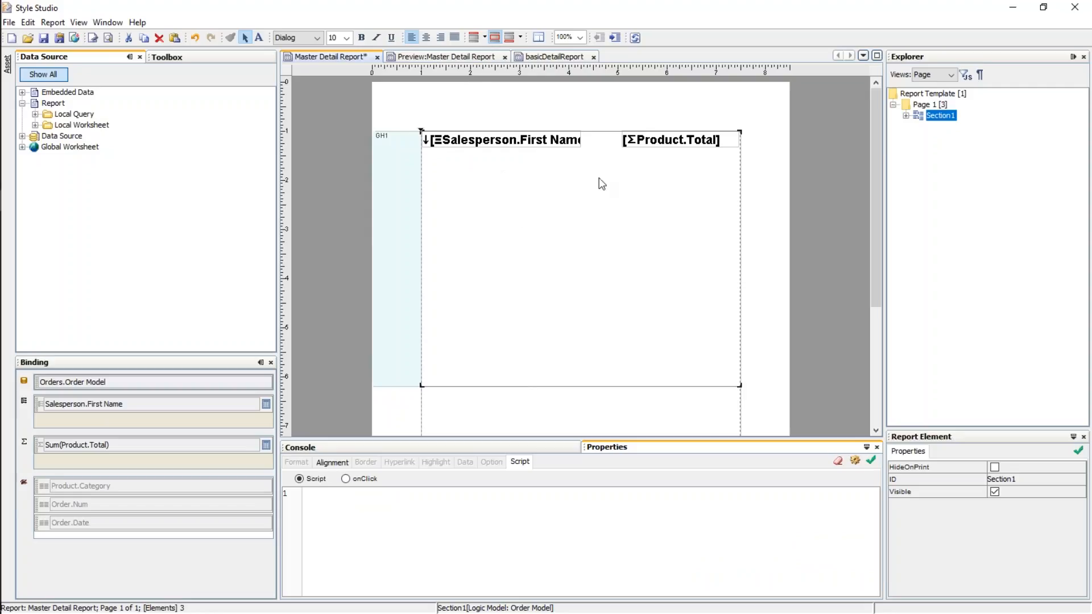
pyautogui.click(507, 143)
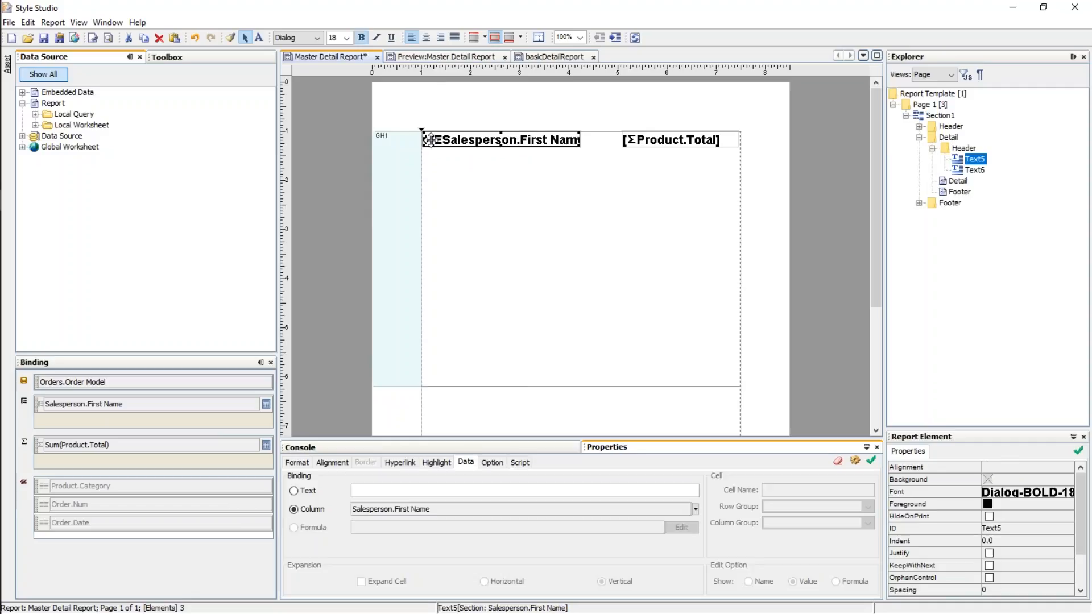
pyautogui.click(584, 260)
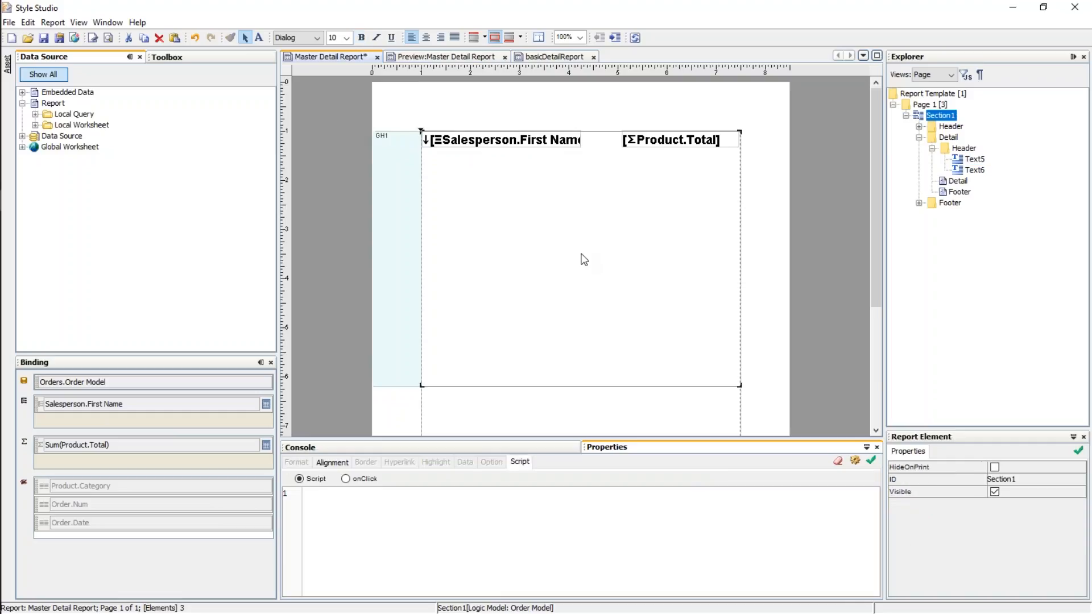
# Step: Insert a subreport element in the group header band and place it just below the salesperson name and total fields
pyautogui.rightClick(492, 187)
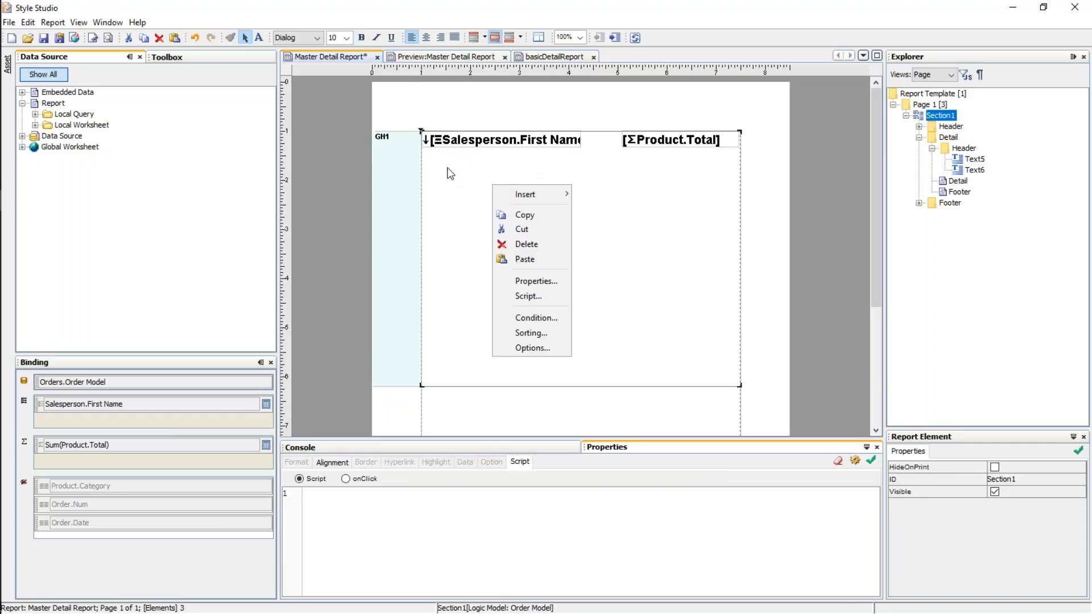
pyautogui.moveTo(534, 198)
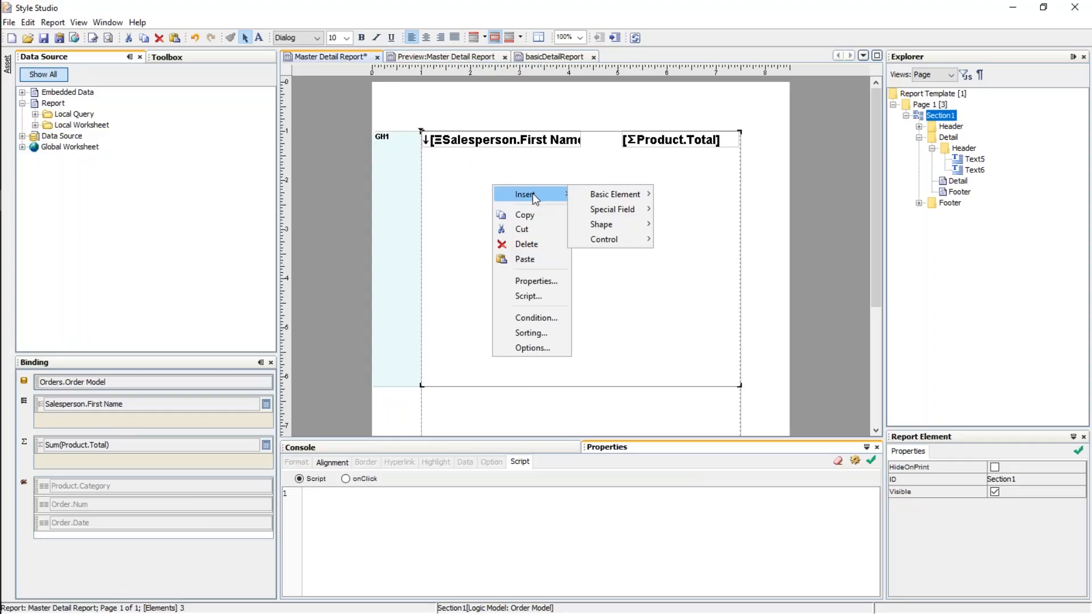
pyautogui.moveTo(629, 208)
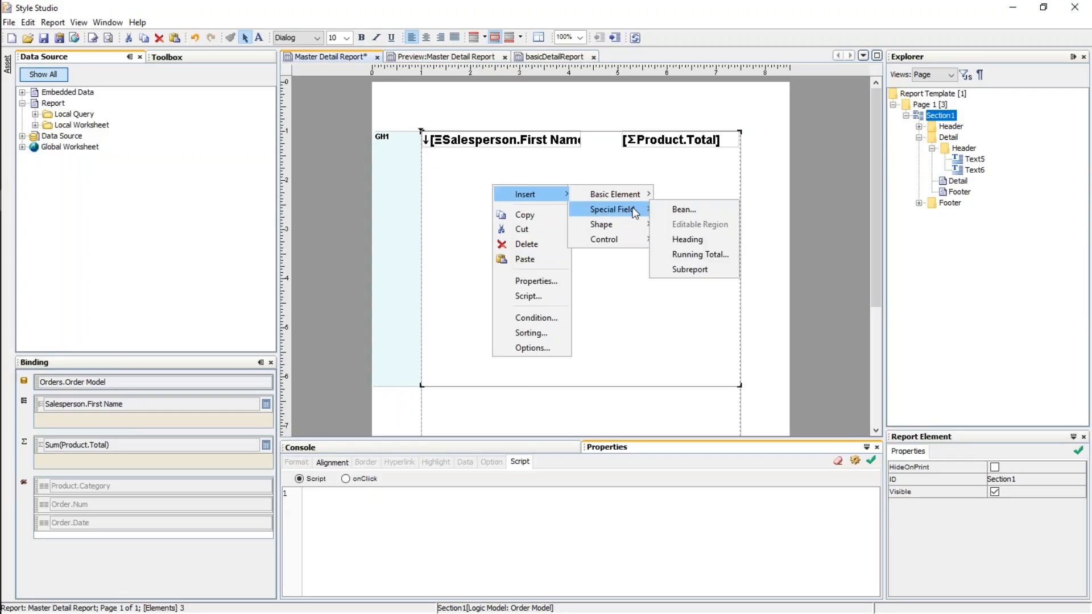
pyautogui.click(690, 269)
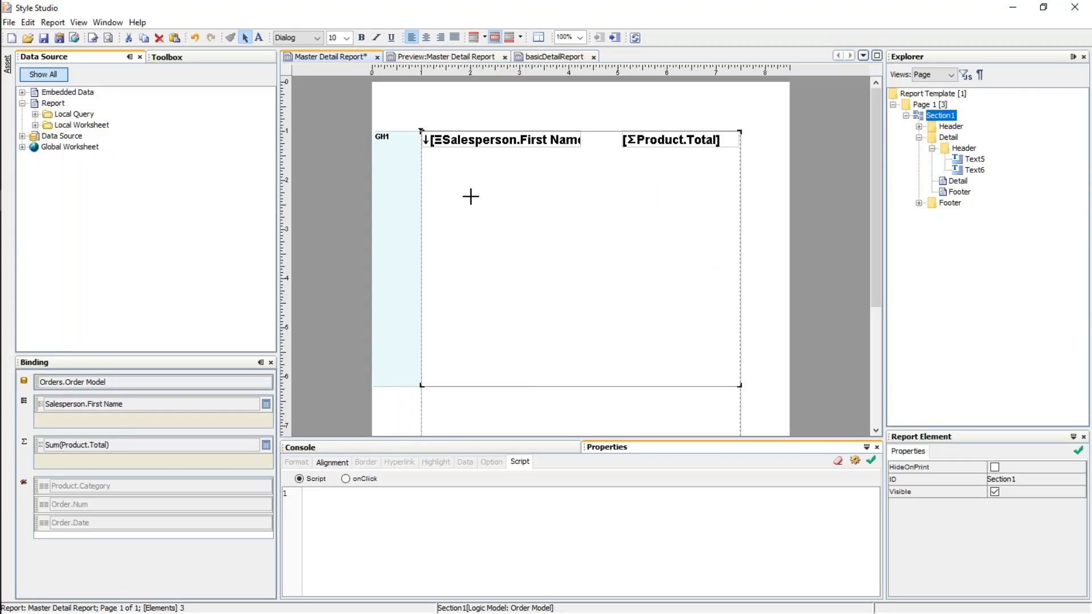
pyautogui.click(515, 200)
pyautogui.click(531, 152)
pyautogui.moveTo(531, 151); pyautogui.dragTo(539, 173)
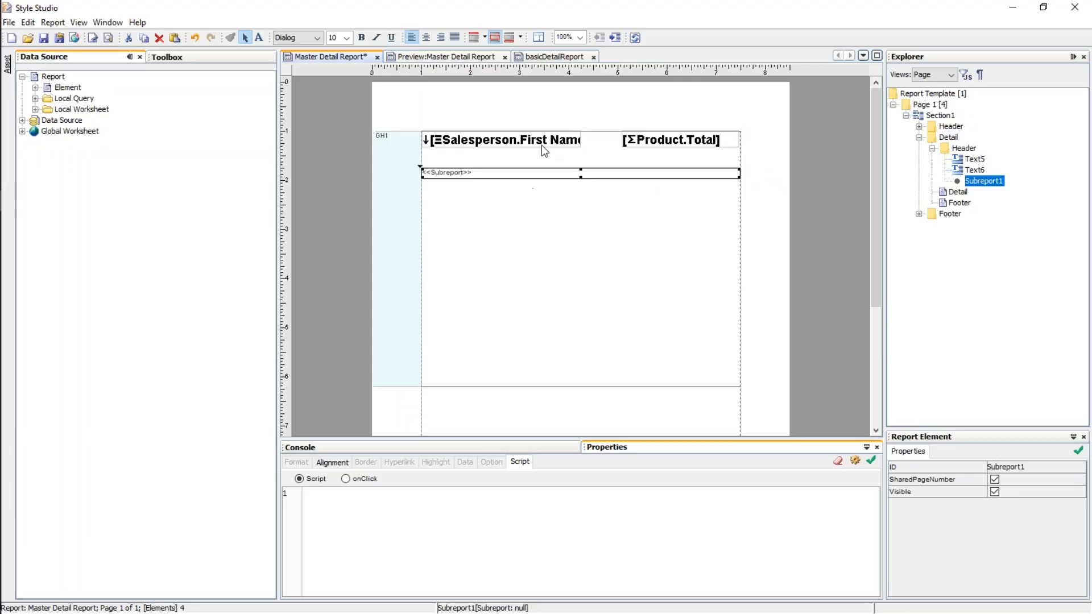
# Step: In the subreport's properties, choose basicDetailReport.srt as its template
pyautogui.rightClick(534, 176)
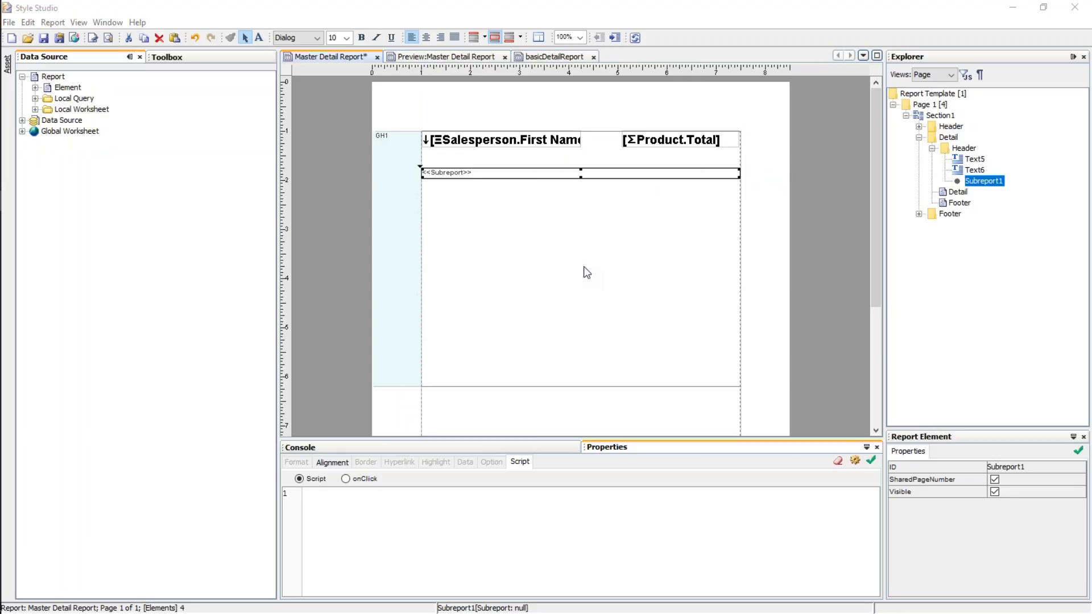
pyautogui.click(583, 265)
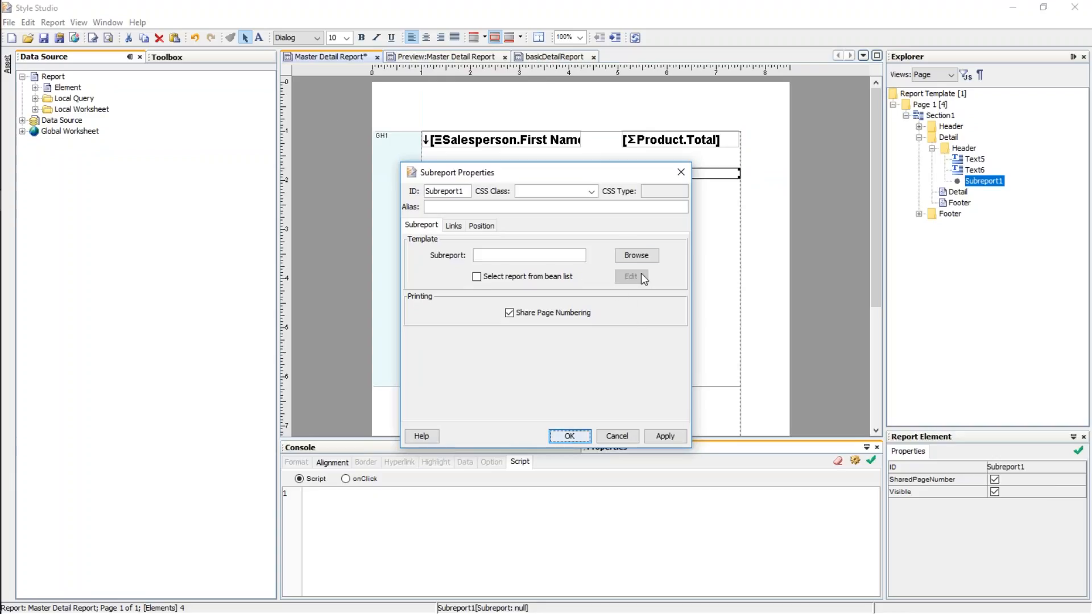
pyautogui.click(640, 255)
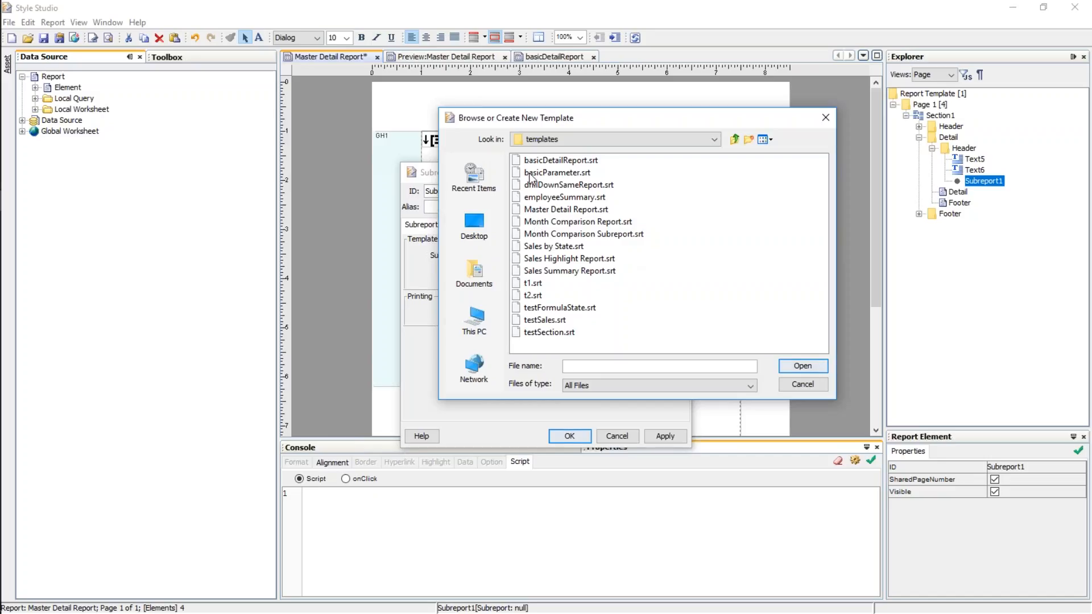
pyautogui.doubleClick(523, 162)
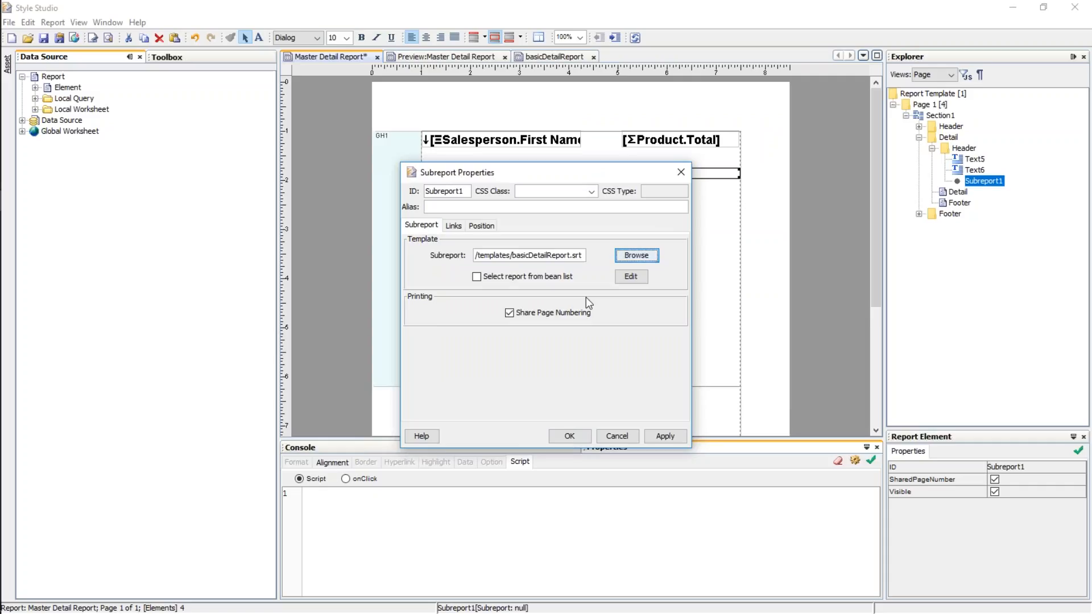
# Step: Link the subreport's salesperson parameter to the Salesperson.First Name field and apply the subreport properties
pyautogui.click(450, 229)
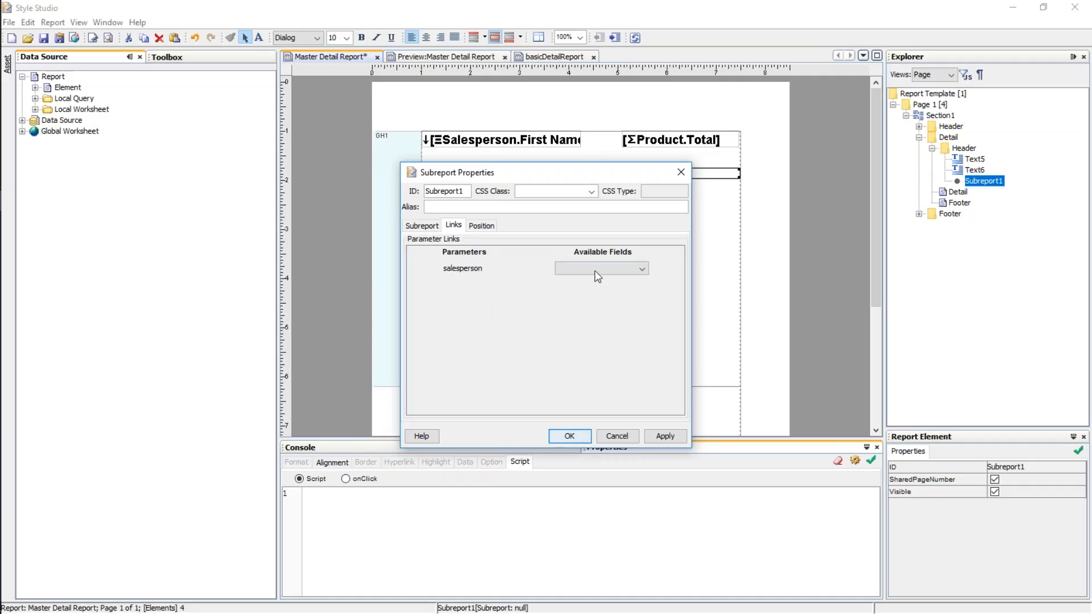
pyautogui.click(643, 268)
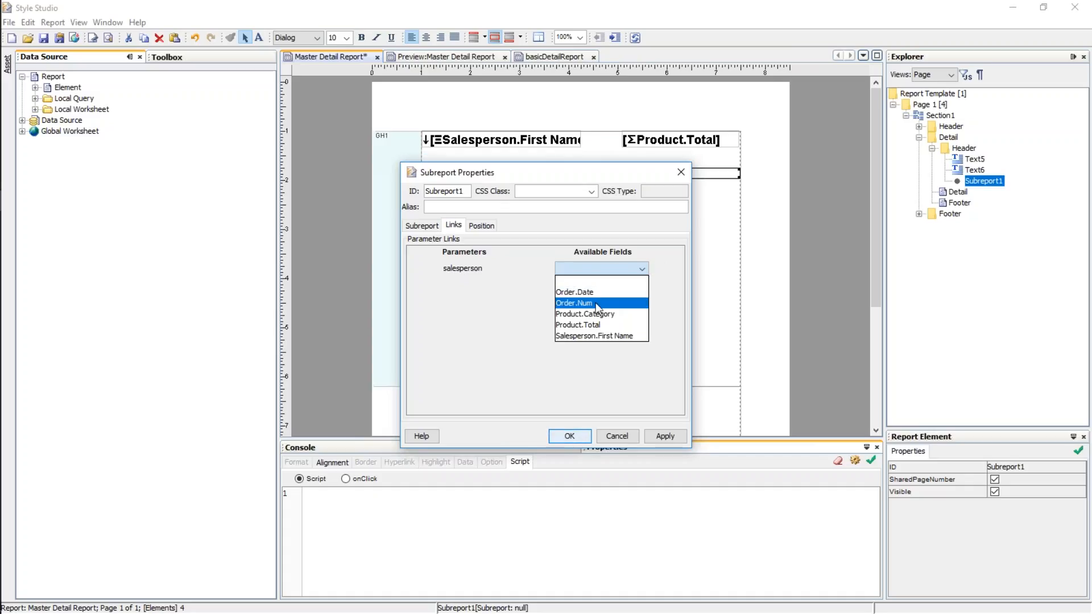
pyautogui.click(600, 334)
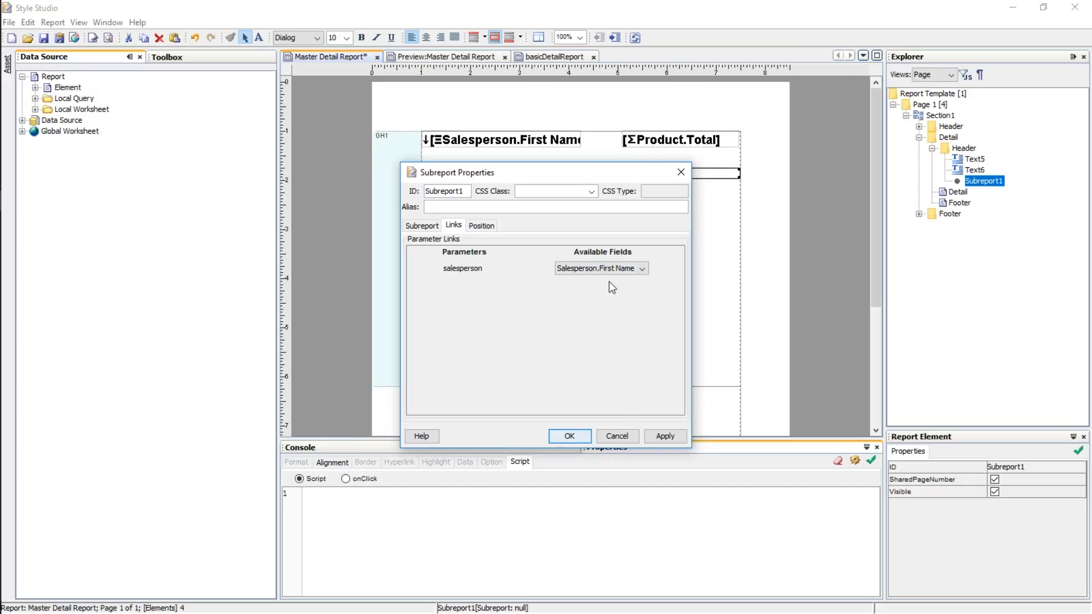
pyautogui.click(582, 436)
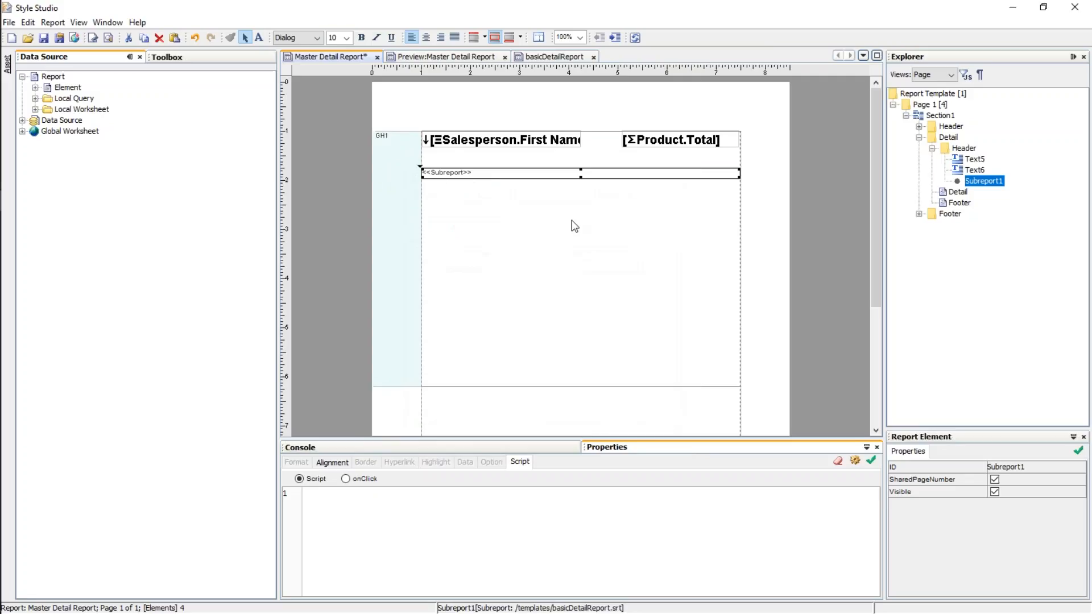
# Step: Shrink the group header band to end just below the subreport, about 1.3 inches tall, and save the report
pyautogui.moveTo(591, 323); pyautogui.dragTo(592, 193)
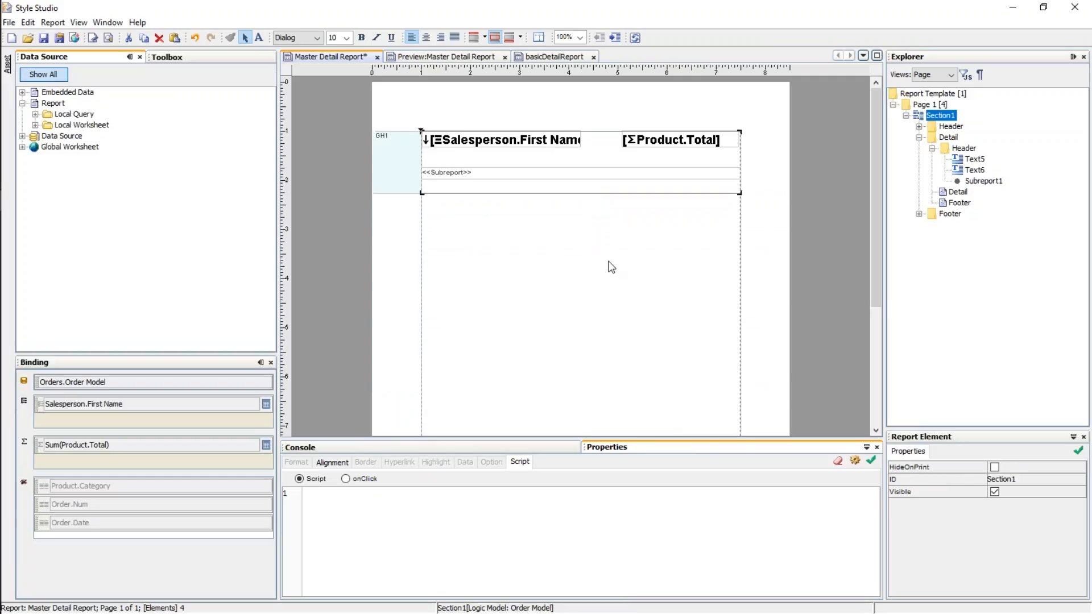
pyautogui.click(44, 38)
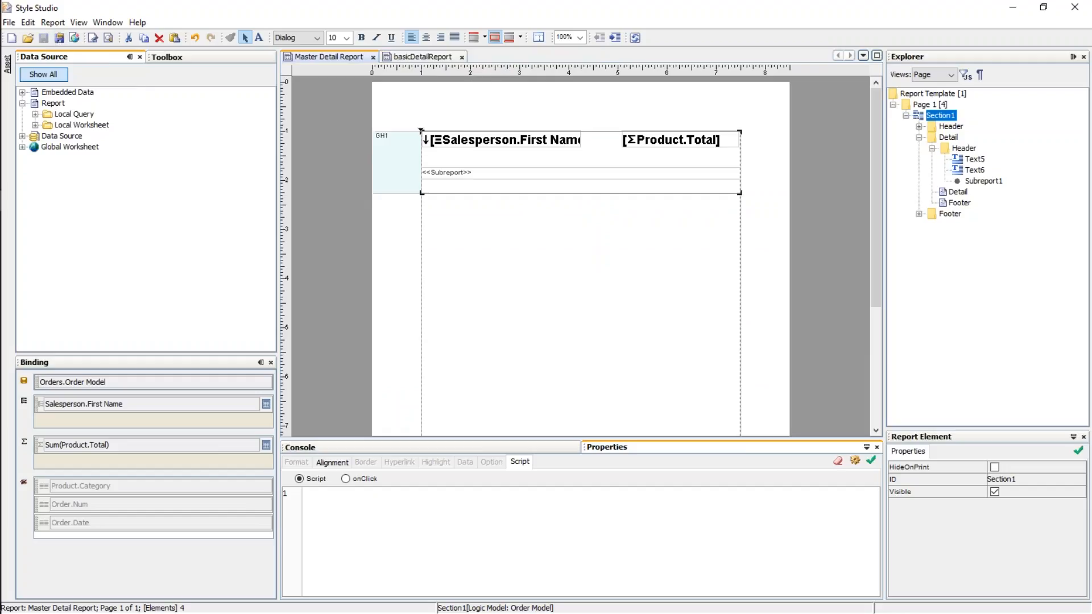
# Step: Preview the Master Detail Report and examine the order detail table under the first salesperson's header
pyautogui.click(108, 38)
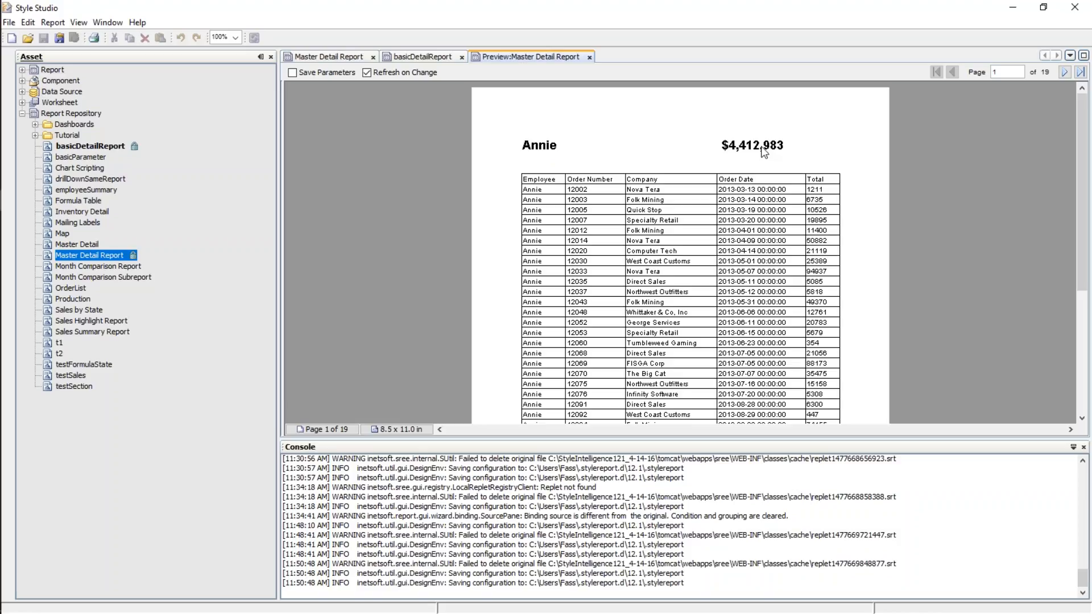
pyautogui.scroll(-3, 631, 222)
pyautogui.scroll(1, 645, 245)
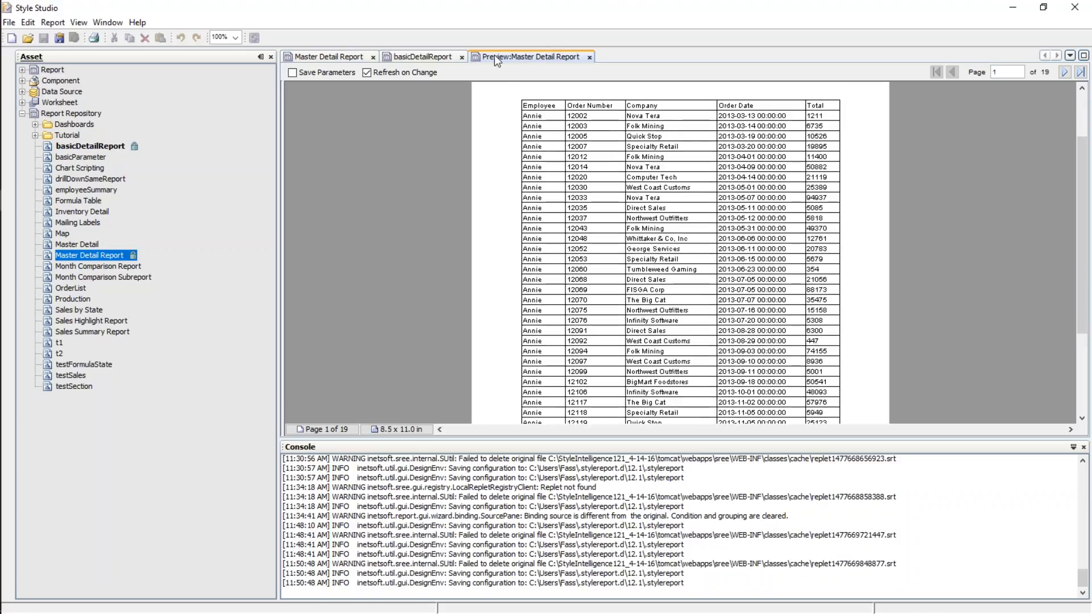
# Step: Page through the Master Detail Report preview to page 6 and examine the salesperson header and the order details beneath it
pyautogui.scroll(1, 684, 249)
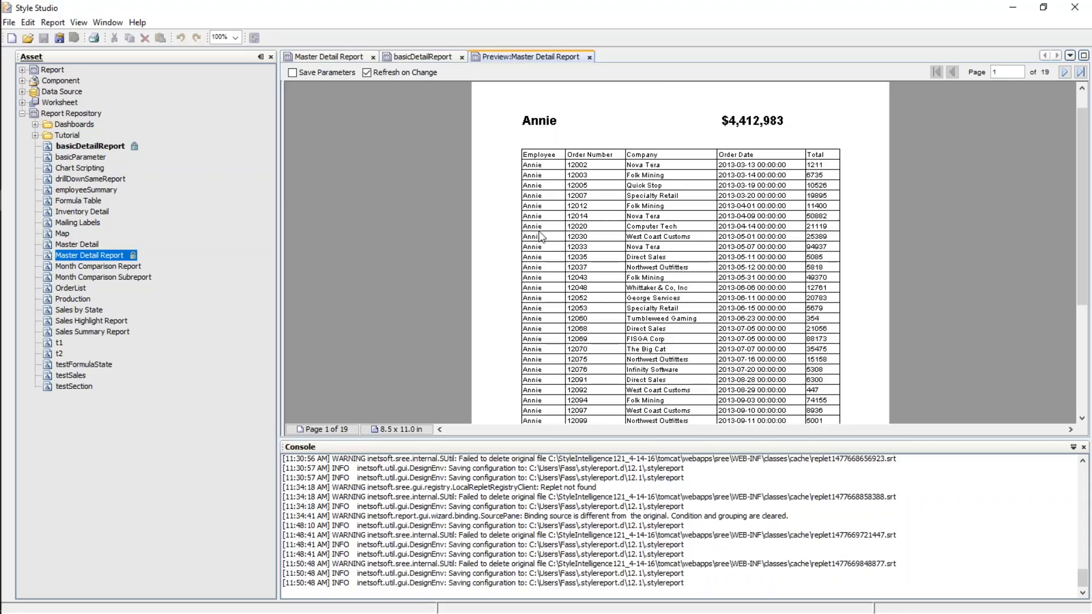
pyautogui.click(1064, 72)
pyautogui.click(1065, 72)
pyautogui.click(1064, 72)
pyautogui.click(1064, 73)
pyautogui.click(1064, 72)
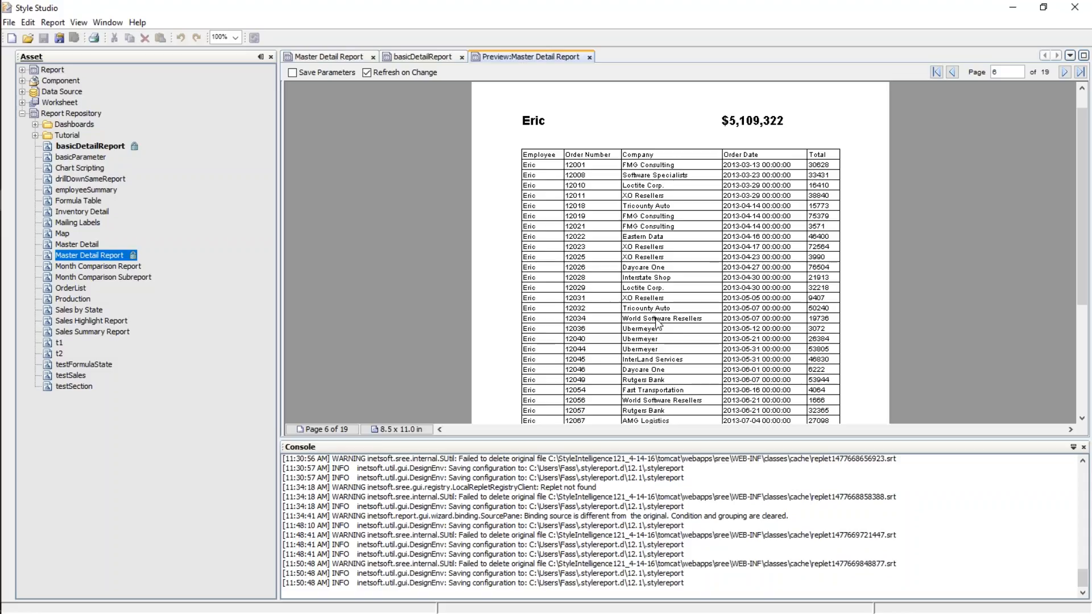
pyautogui.moveTo(1, 316)
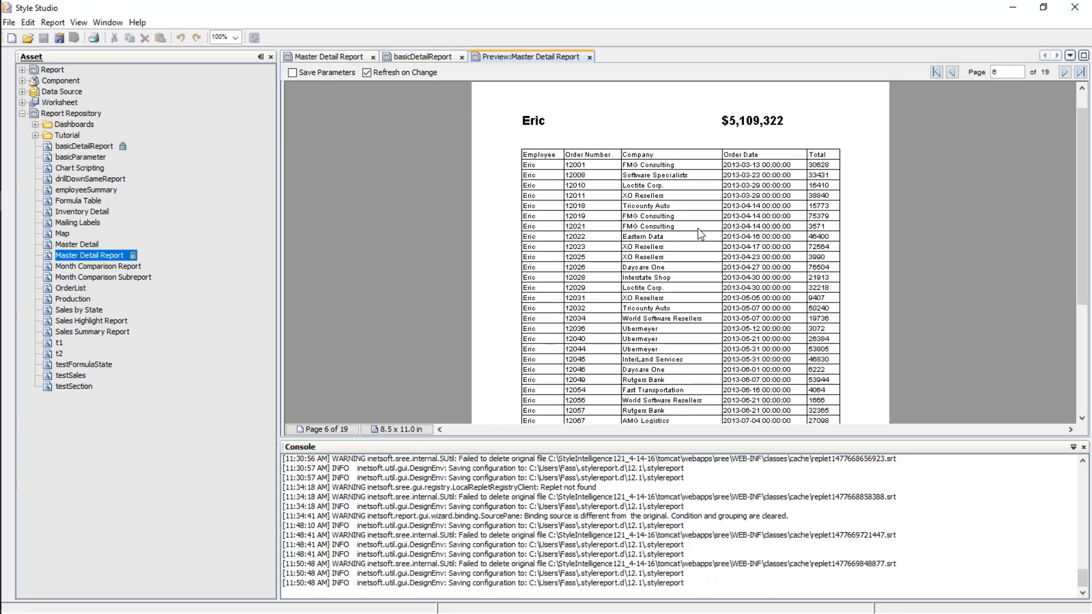
pyautogui.scroll(1, 645, 248)
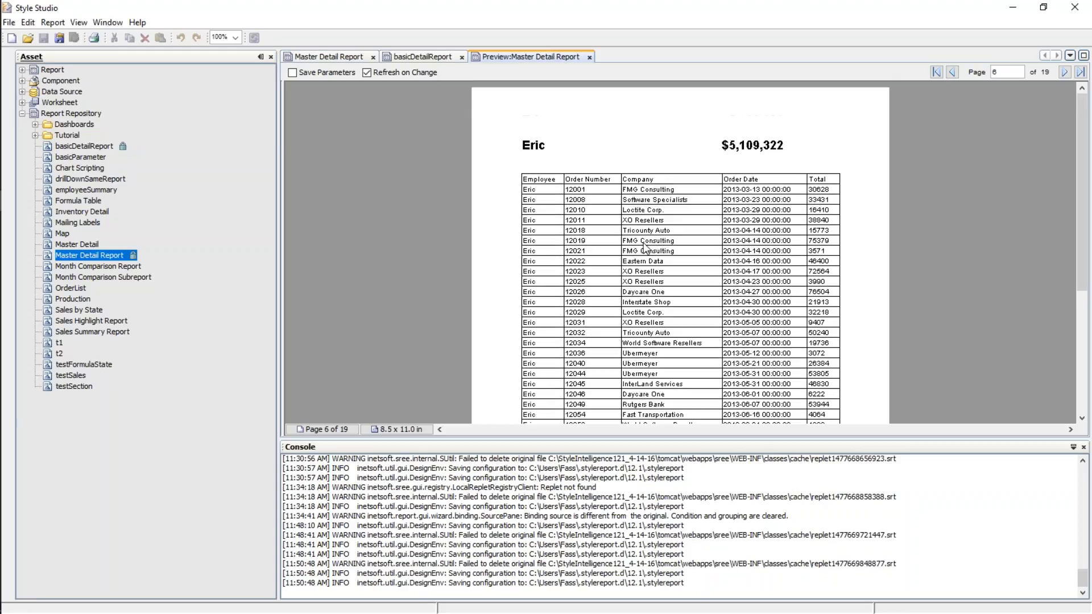
# Step: Compare the previewed order details with the Master Detail Report design, its subreport element and the basicDetailReport template
pyautogui.click(334, 55)
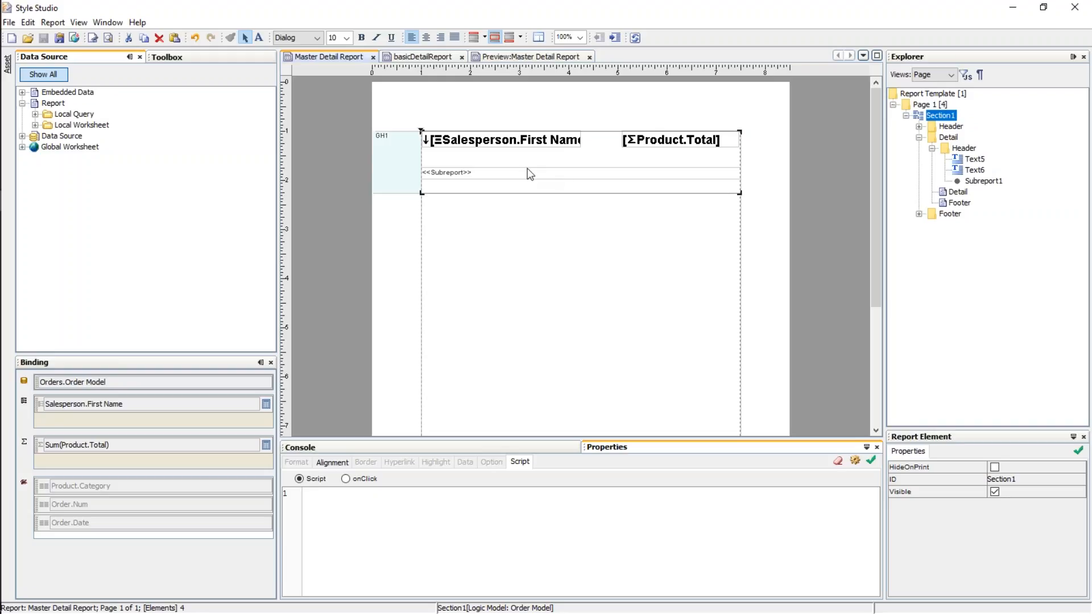
pyautogui.click(500, 54)
pyautogui.scroll(-3, 839, 171)
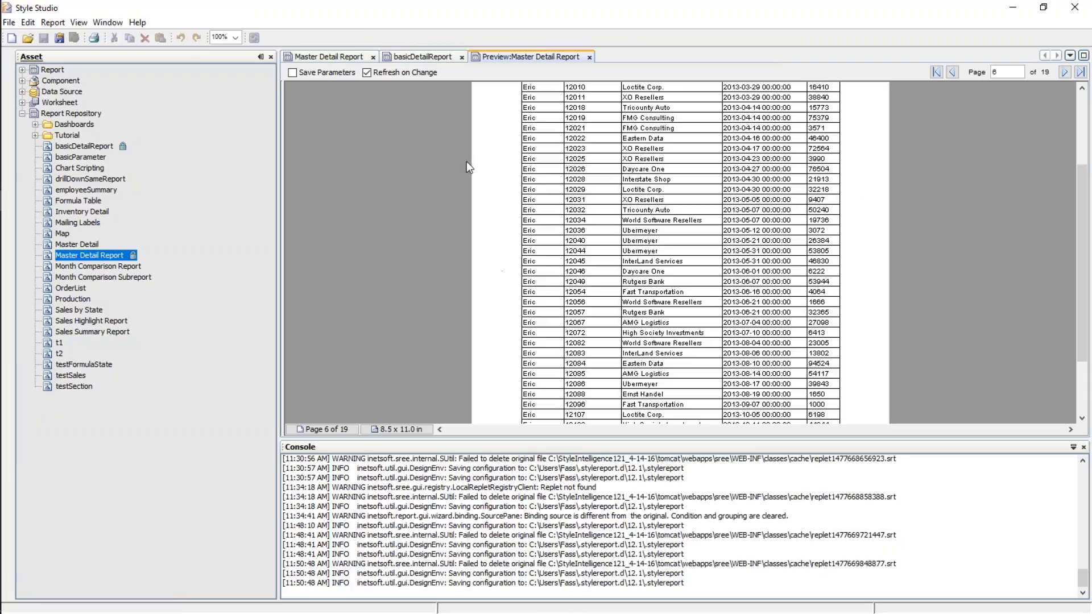
pyautogui.scroll(3, 789, 186)
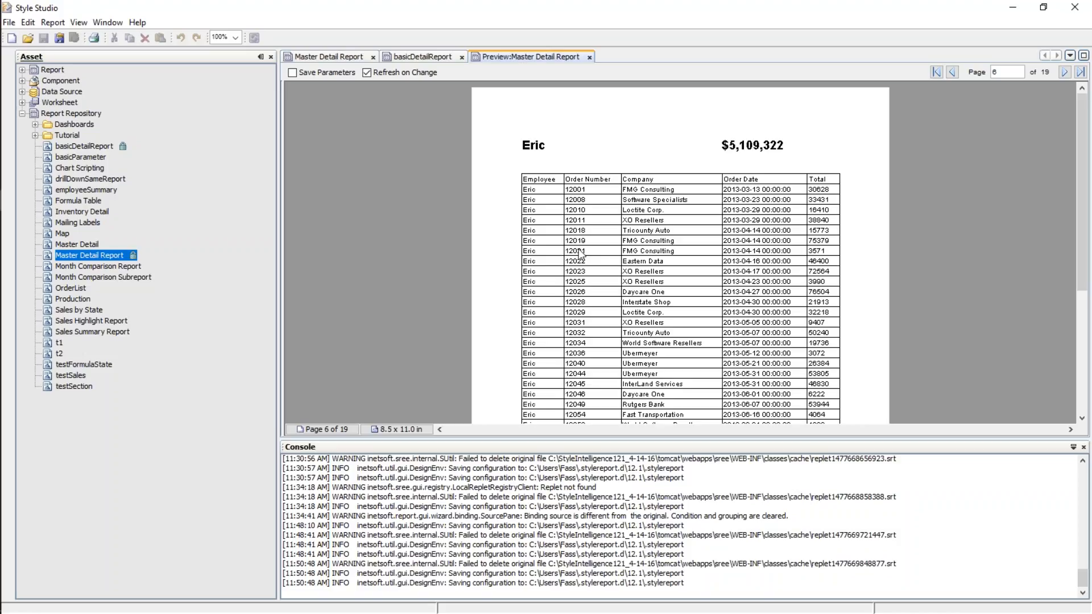
pyautogui.click(417, 59)
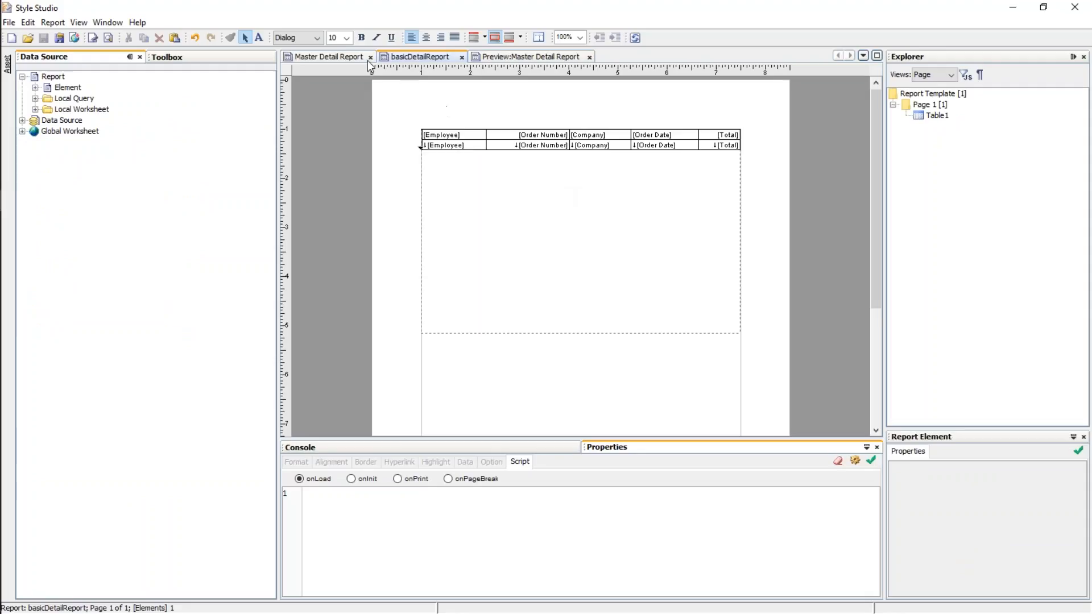
pyautogui.click(328, 56)
pyautogui.click(518, 179)
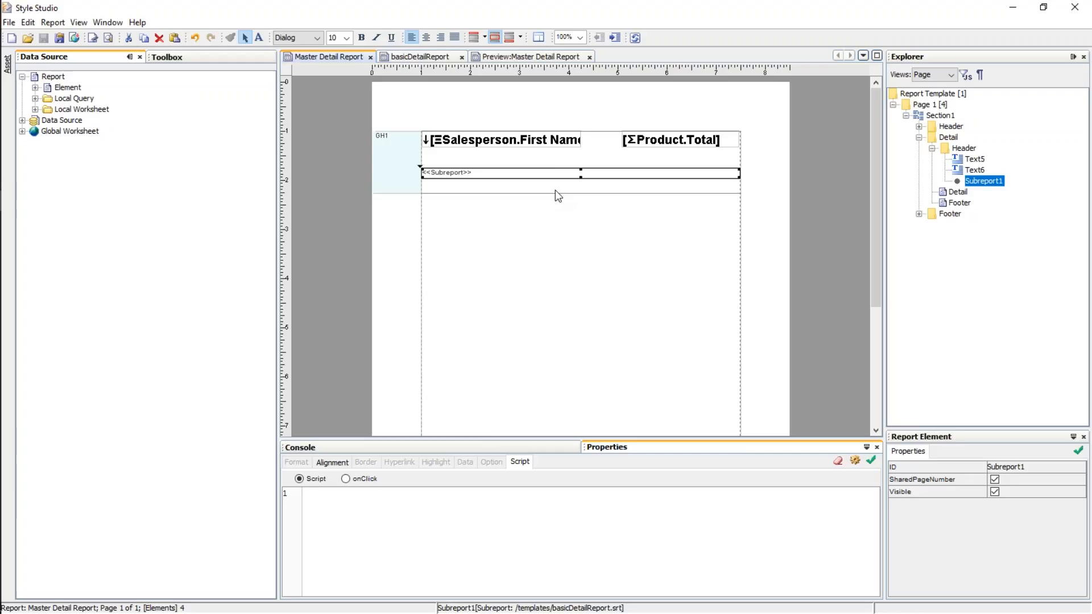
# Step: Add a new parameter named showDetails to the Master Detail Report's parameter definitions
pyautogui.click(53, 22)
pyautogui.click(74, 36)
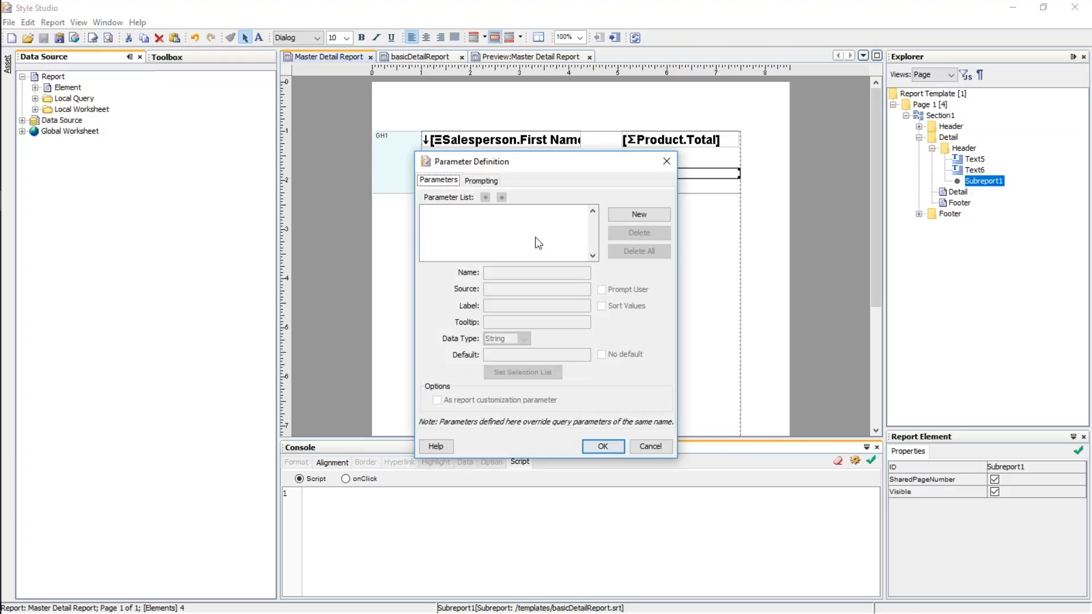
pyautogui.click(627, 214)
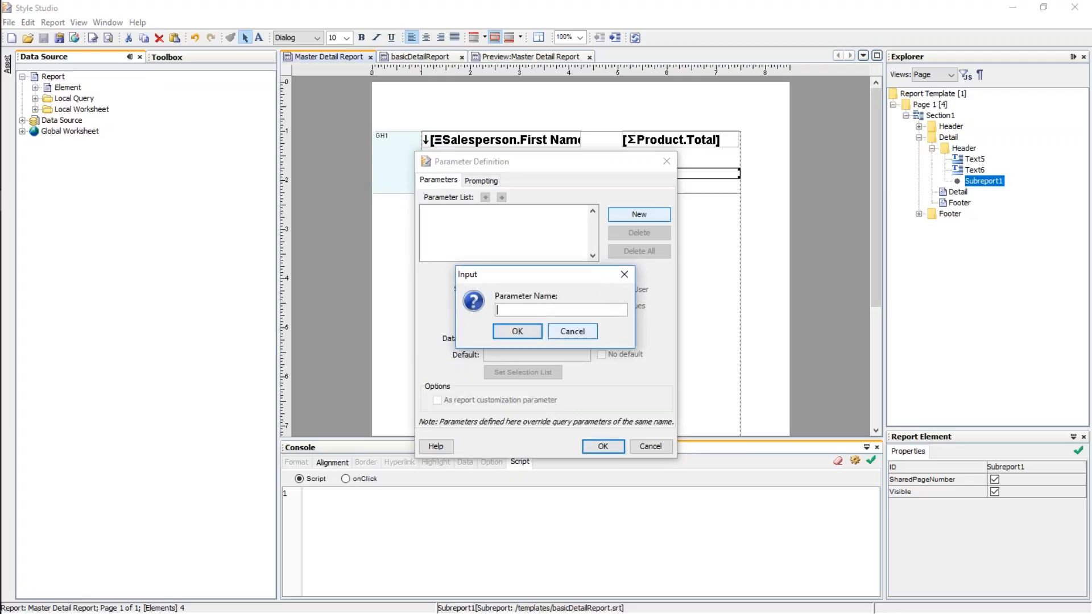
pyautogui.write('showDetails')
pyautogui.click(518, 331)
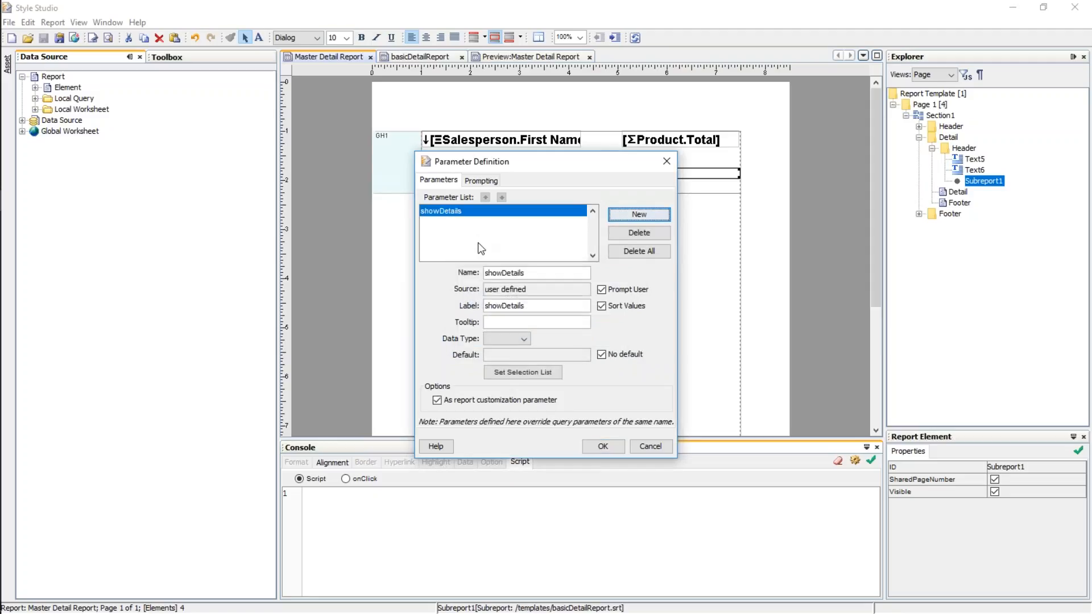
# Step: Make showDetails a Boolean parameter with a default of false, apply the definition, and deselect the subreport
pyautogui.click(602, 355)
pyautogui.click(562, 352)
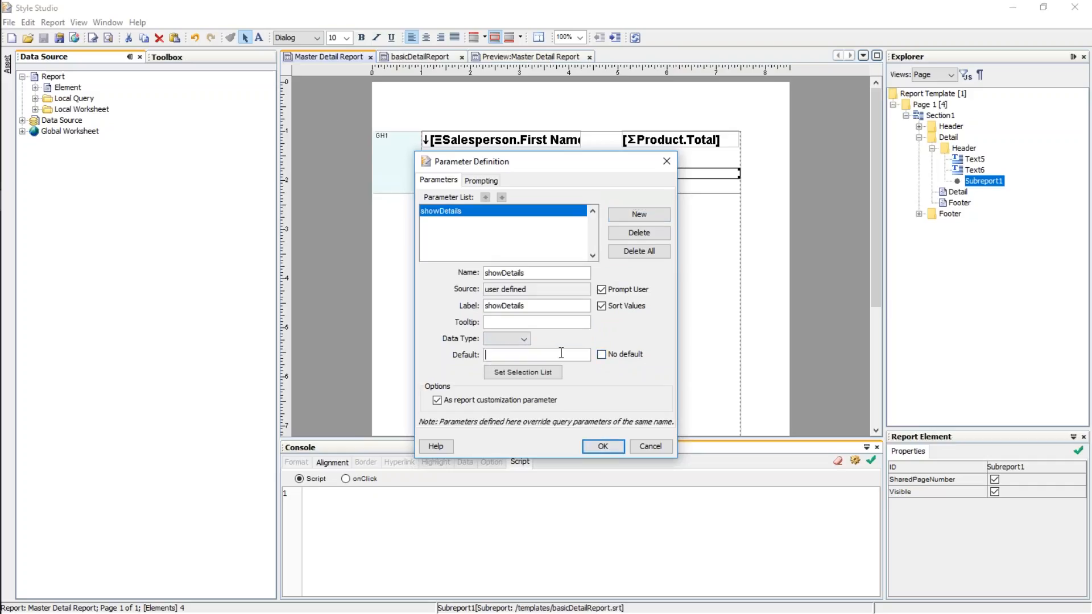
pyautogui.write('false')
pyautogui.click(517, 339)
pyautogui.click(507, 361)
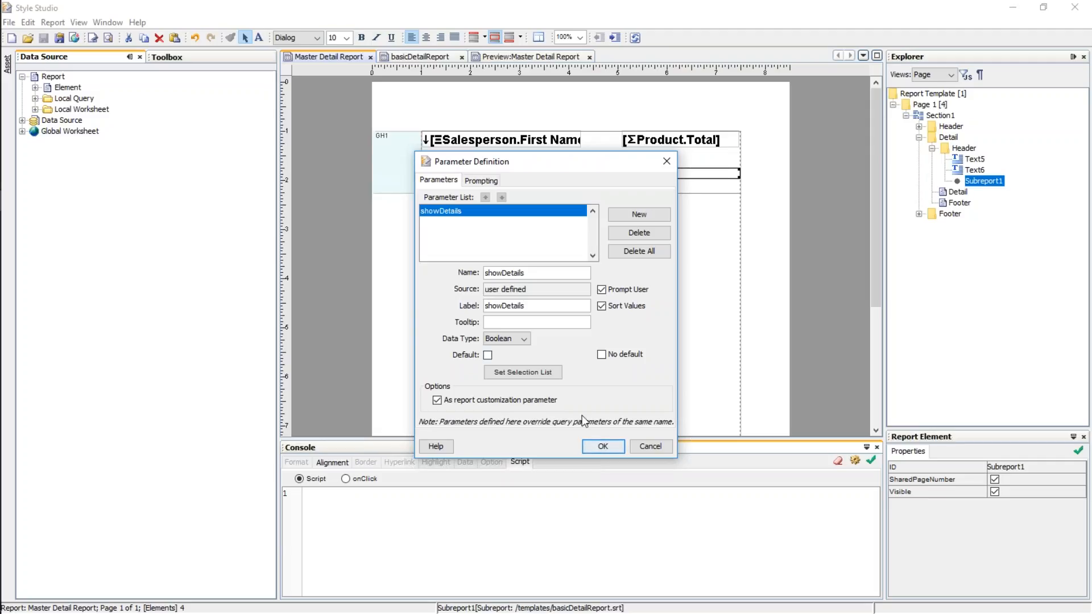
pyautogui.click(601, 446)
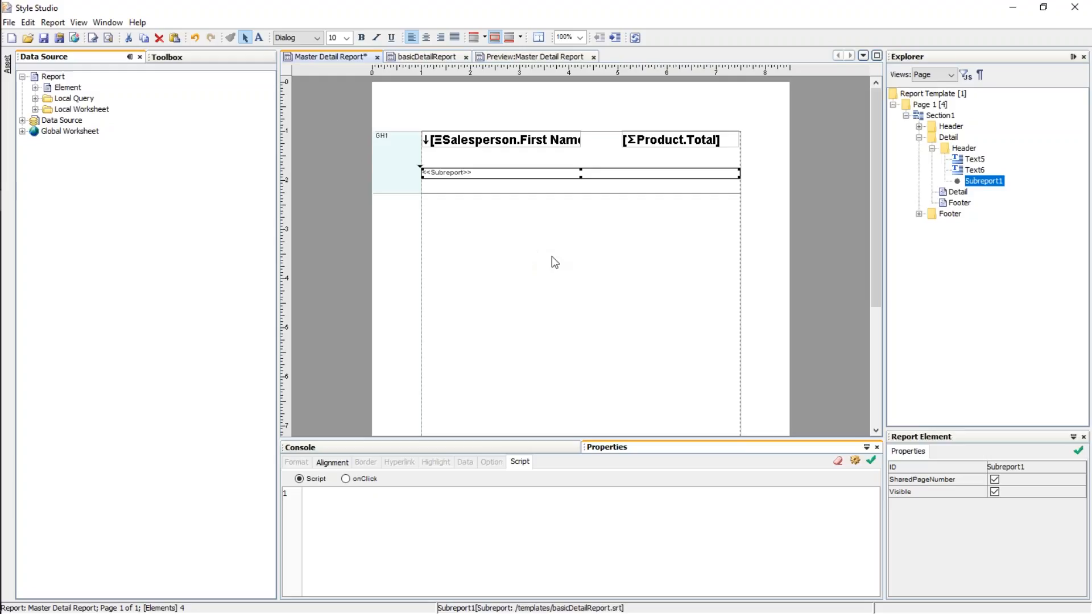
pyautogui.click(538, 251)
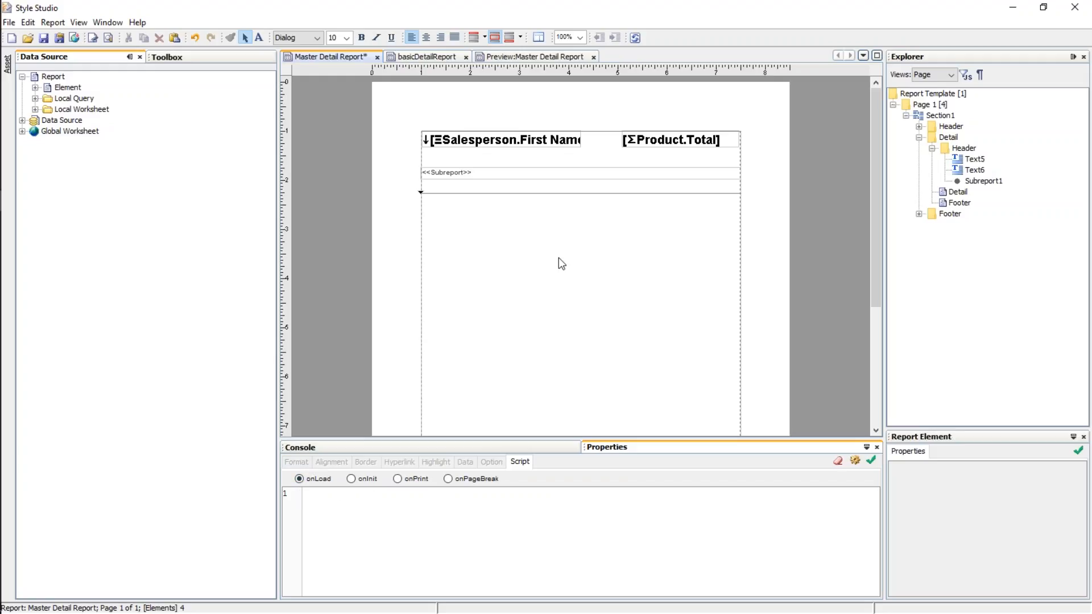
pyautogui.rightClick(543, 255)
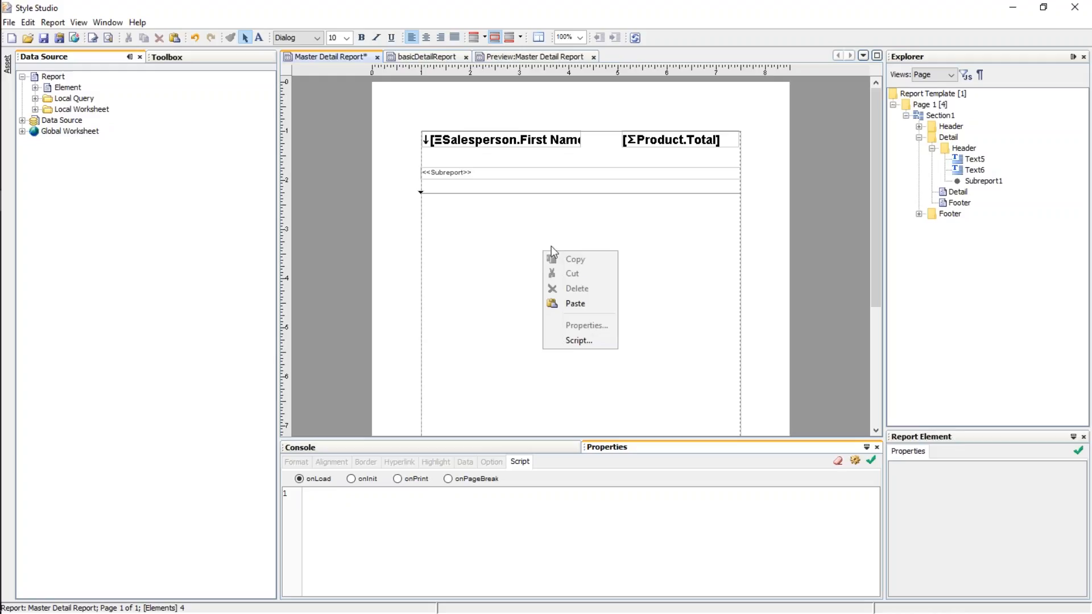
pyautogui.click(586, 342)
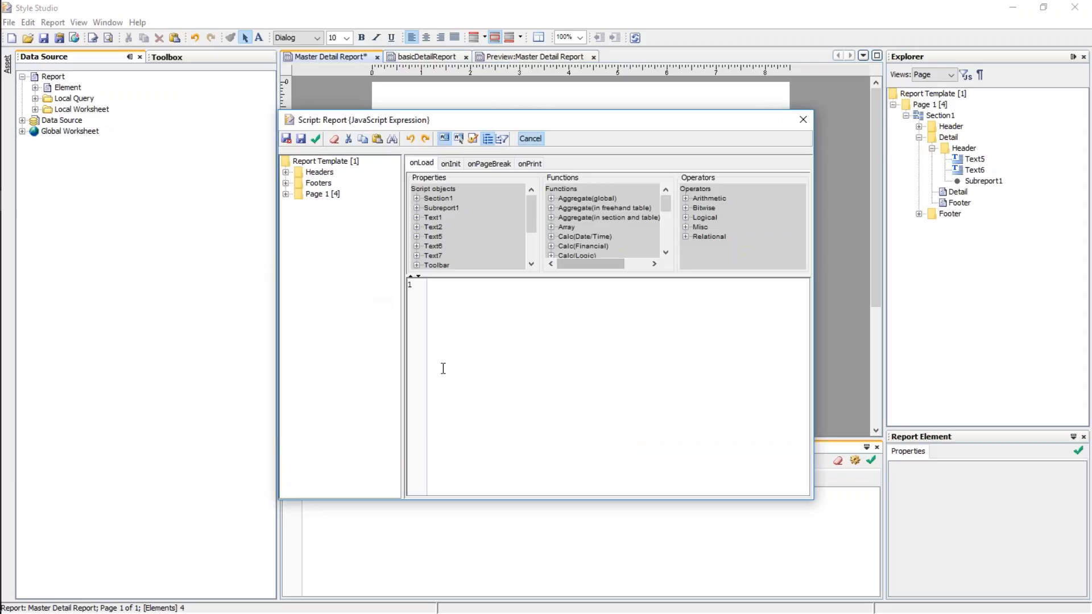
pyautogui.click(803, 121)
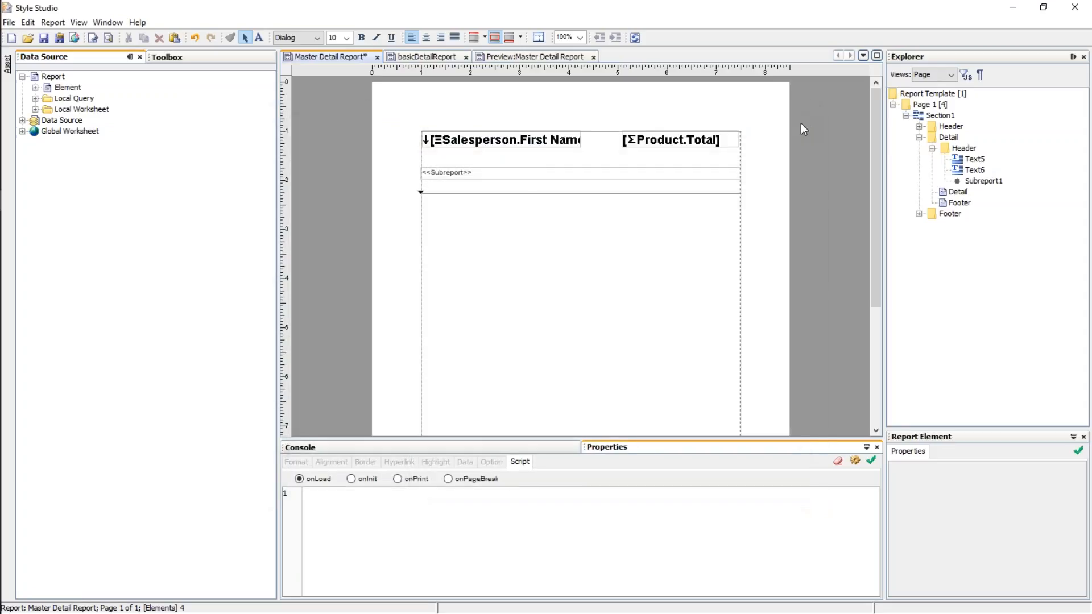
# Step: Begin the report's onLoad script with the condition if(parameter.showDetails==true){
pyautogui.click(566, 513)
pyautogui.write('if(parameter.')
pyautogui.press('Down')
pyautogui.press('Down')
pyautogui.press('Down')
pyautogui.press('Down')
pyautogui.press('Down')
pyautogui.press('Down')
pyautogui.press('Return')
pyautogui.moveTo(319, 495); pyautogui.dragTo(422, 495)
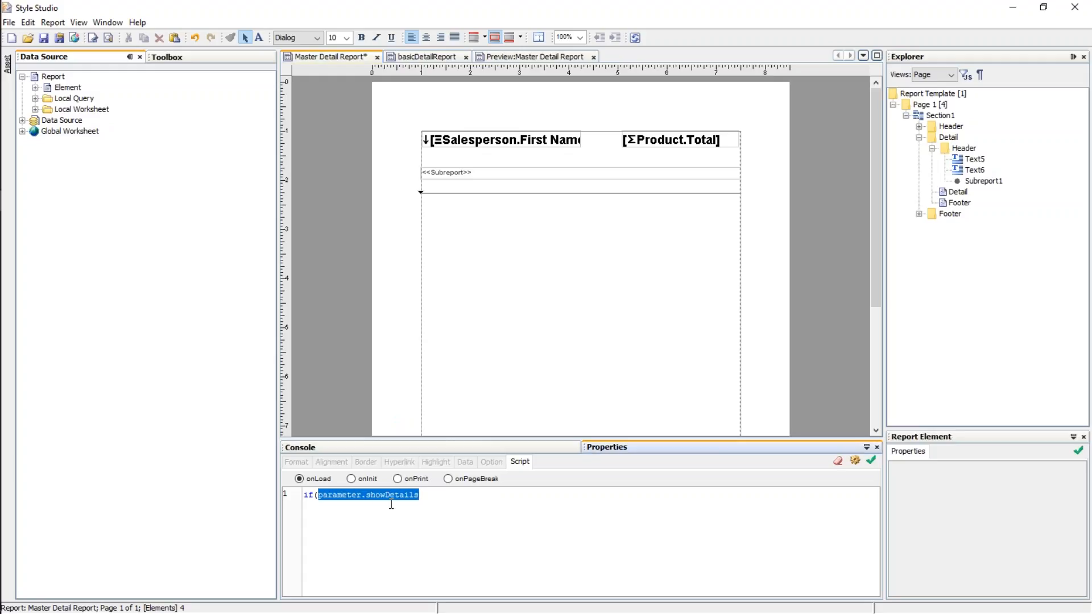
pyautogui.click(334, 495)
pyautogui.doubleClick(402, 495)
pyautogui.doubleClick(401, 495)
pyautogui.click(433, 501)
pyautogui.write('==true')
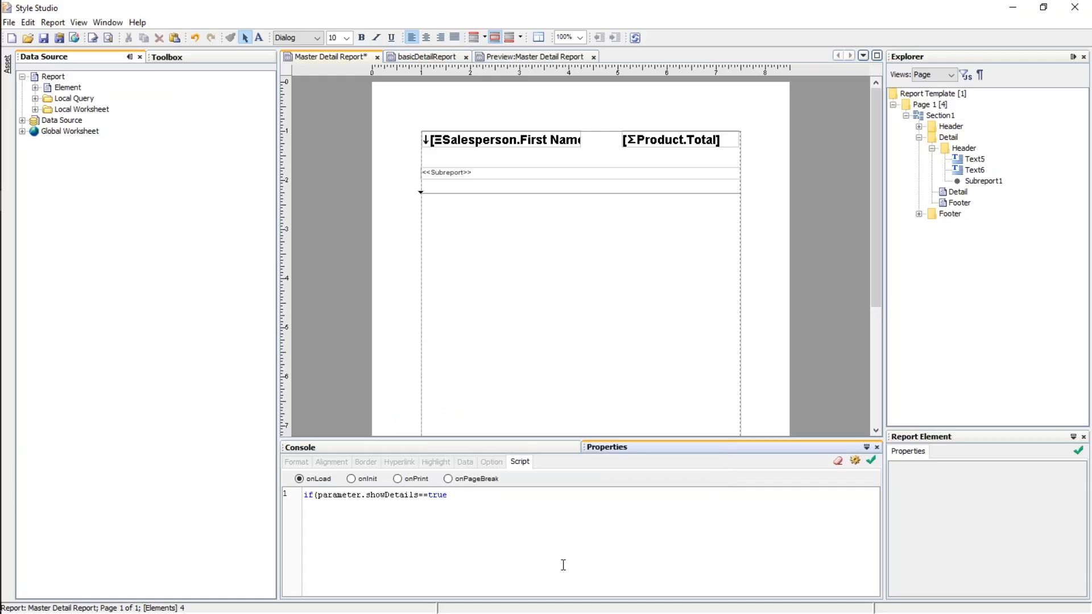
pyautogui.write('){')
# Step: Inside the if block, add the statement Subreport1.visible=true; and close the block
pyautogui.write('Su')
pyautogui.write('b')
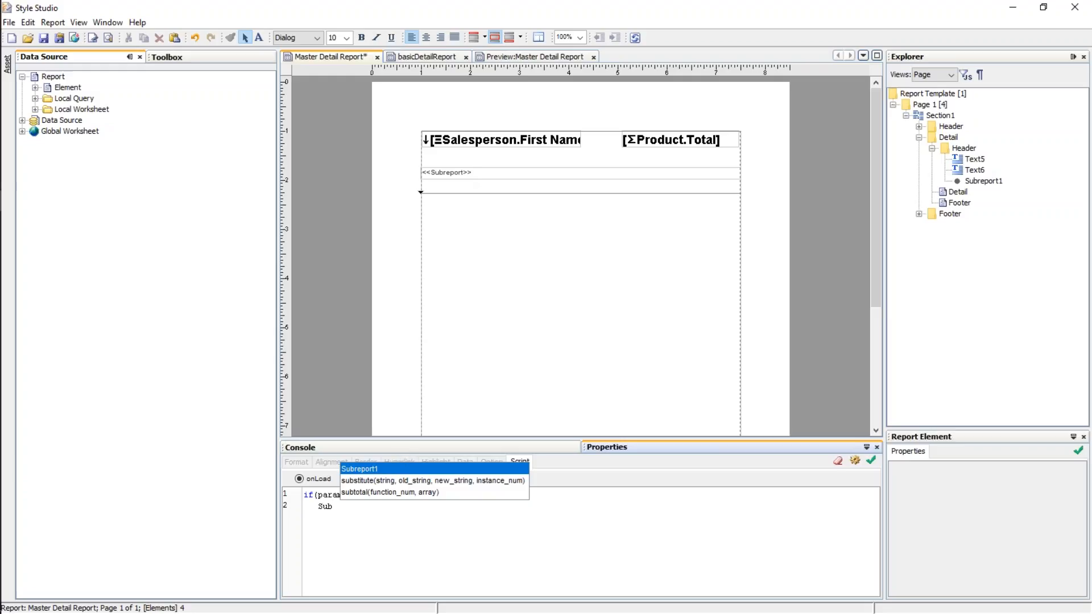
pyautogui.press('Return')
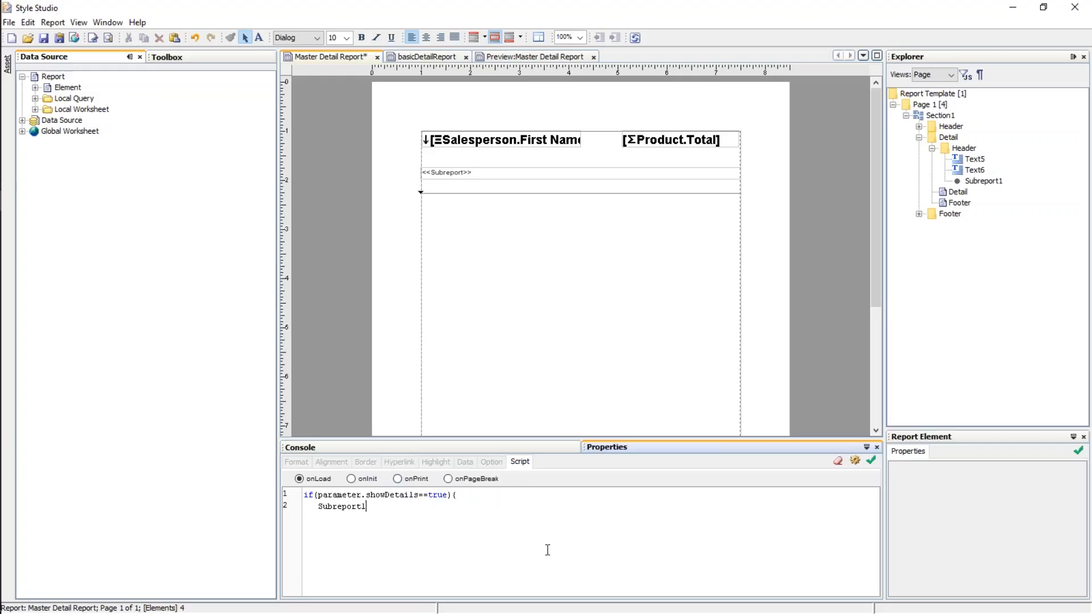
pyautogui.write('.vis')
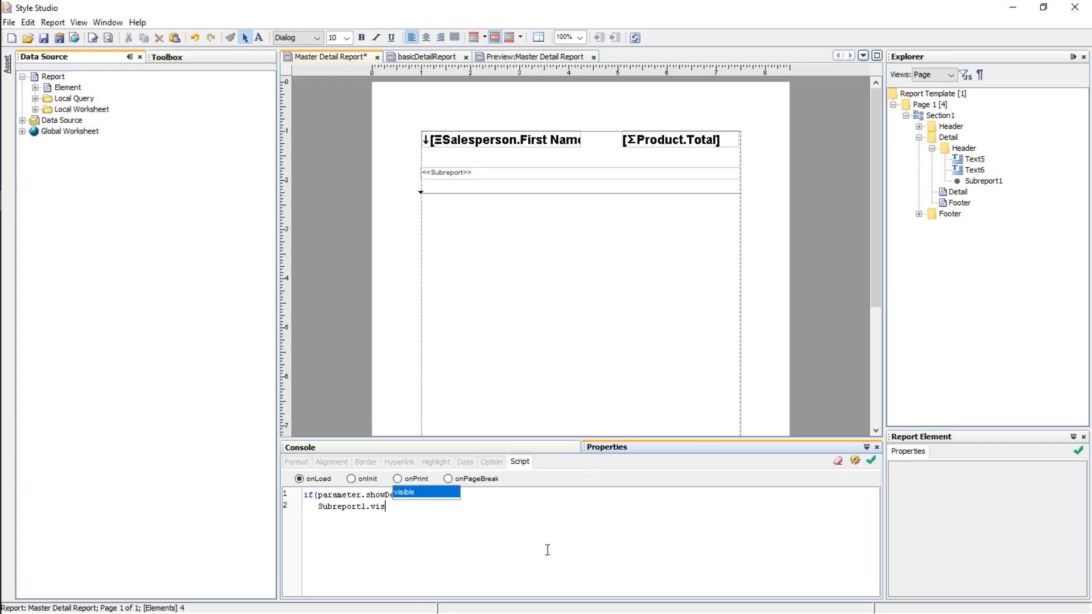
pyautogui.press('Return')
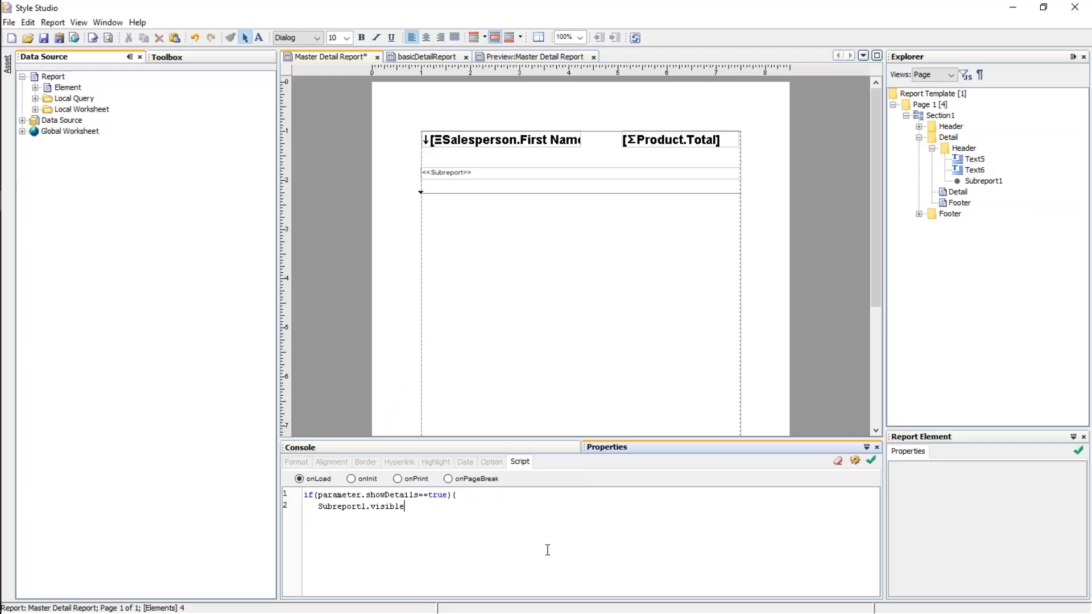
pyautogui.write('=true;')
pyautogui.doubleClick(387, 495)
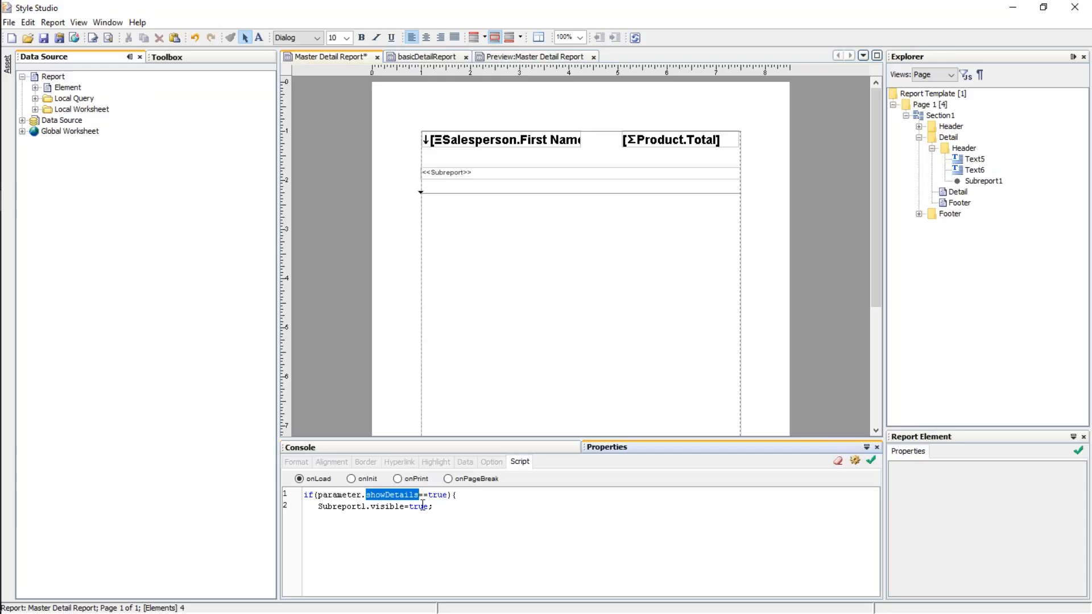
pyautogui.click(450, 507)
pyautogui.write('}')
pyautogui.press('Return')
# Step: Add an else block containing Subreport1.visible=false; and apply the onLoad script
pyautogui.write('else')
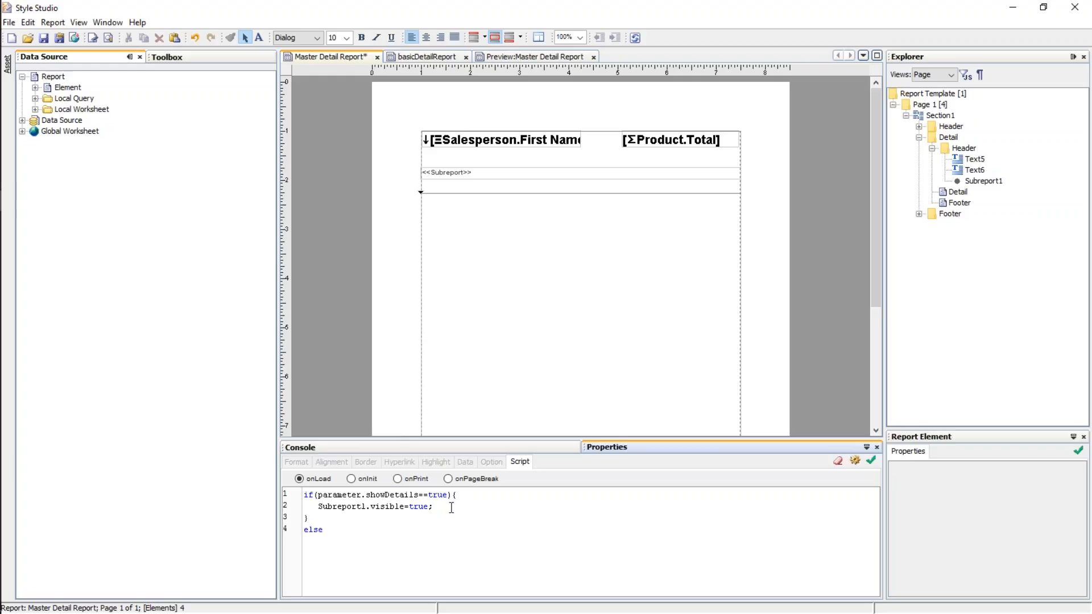
pyautogui.write(' {')
pyautogui.press('Return')
pyautogui.write('Sub')
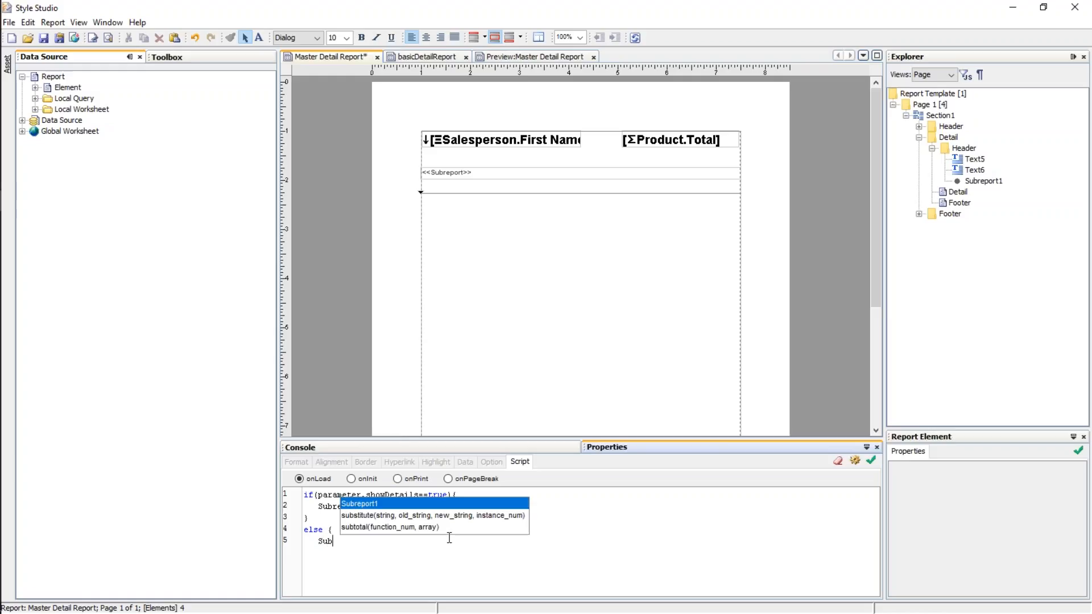
pyautogui.write('report1.visi')
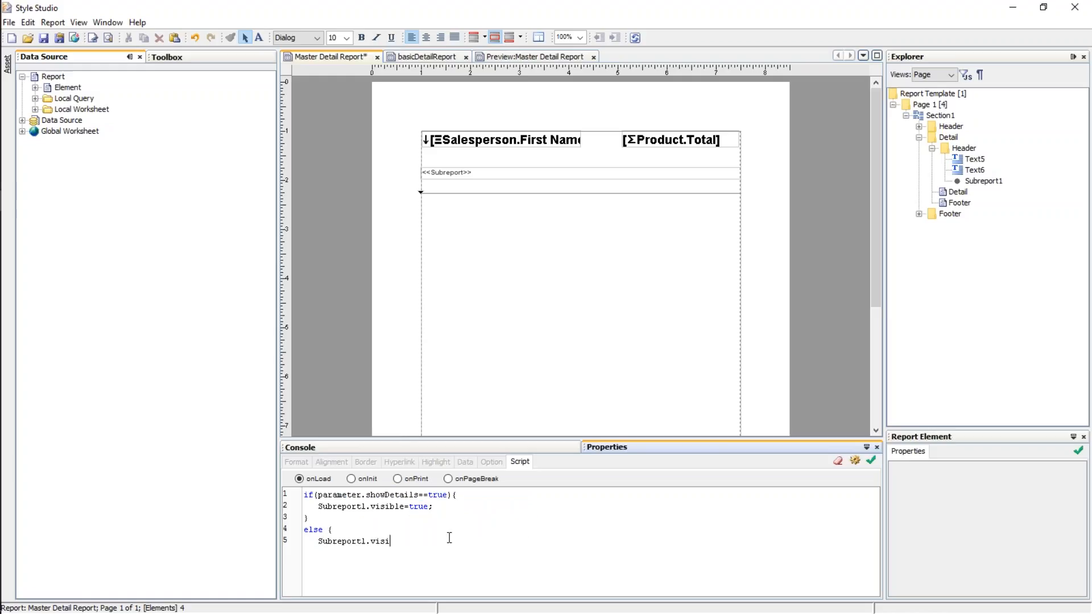
pyautogui.write('ble=false;')
pyautogui.press('BackSpace')
pyautogui.doubleClick(391, 495)
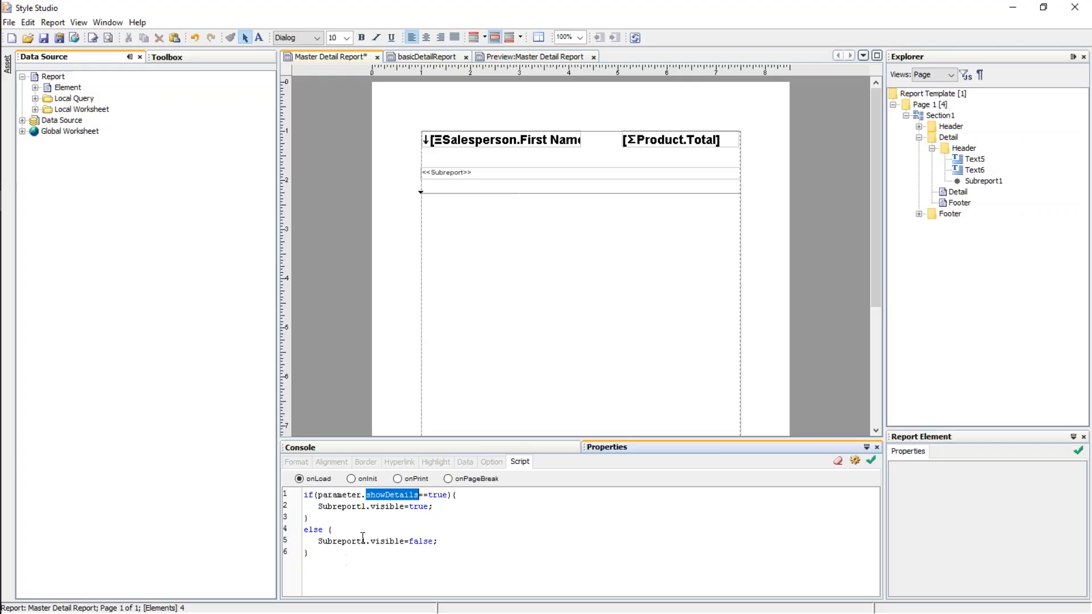
pyautogui.click(460, 564)
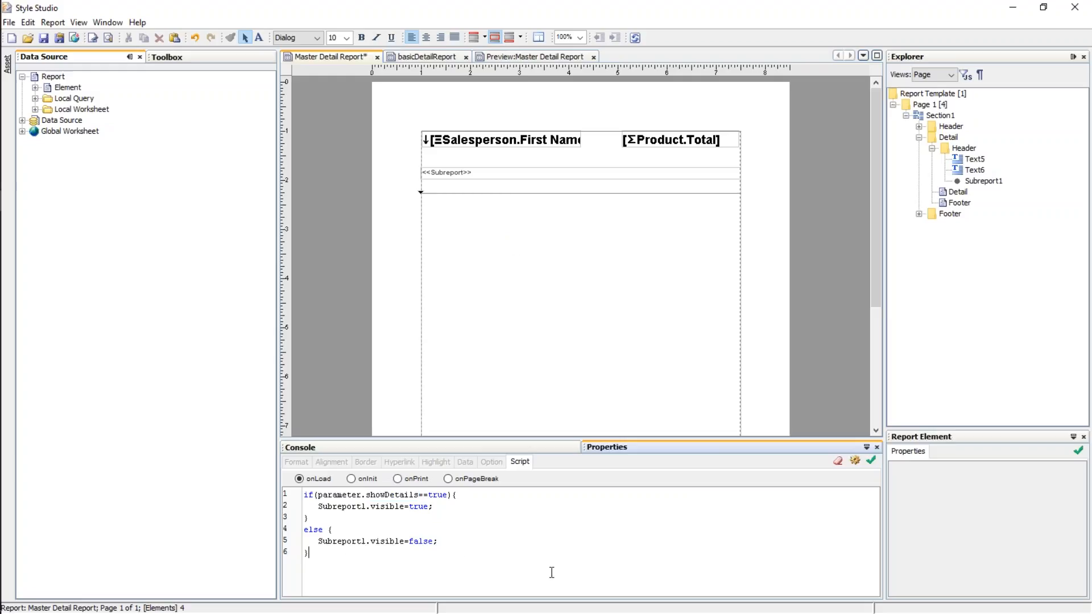
pyautogui.click(870, 460)
pyautogui.doubleClick(385, 495)
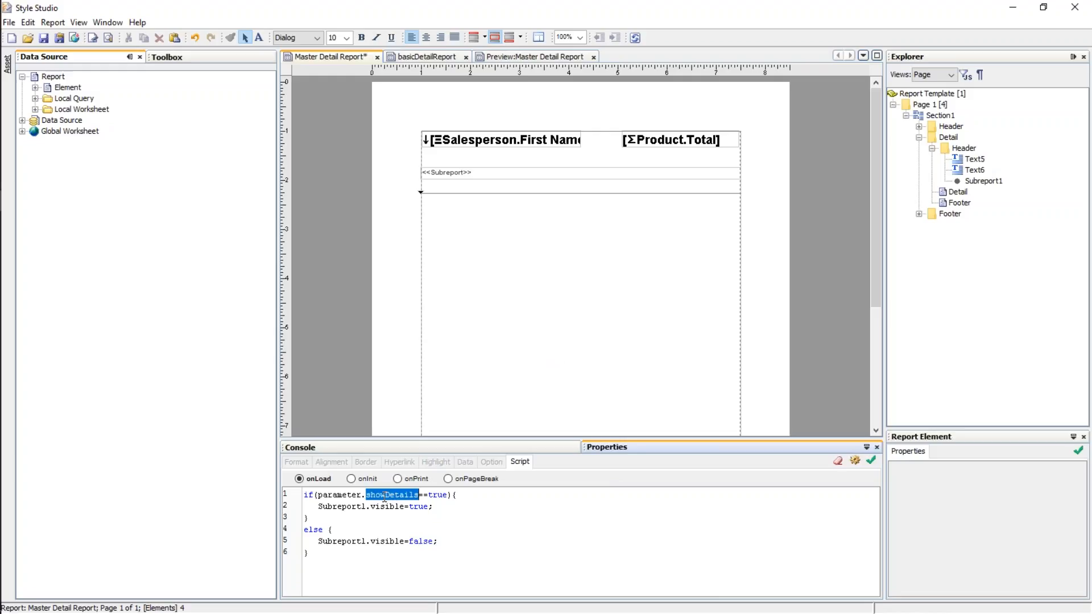
pyautogui.click(469, 540)
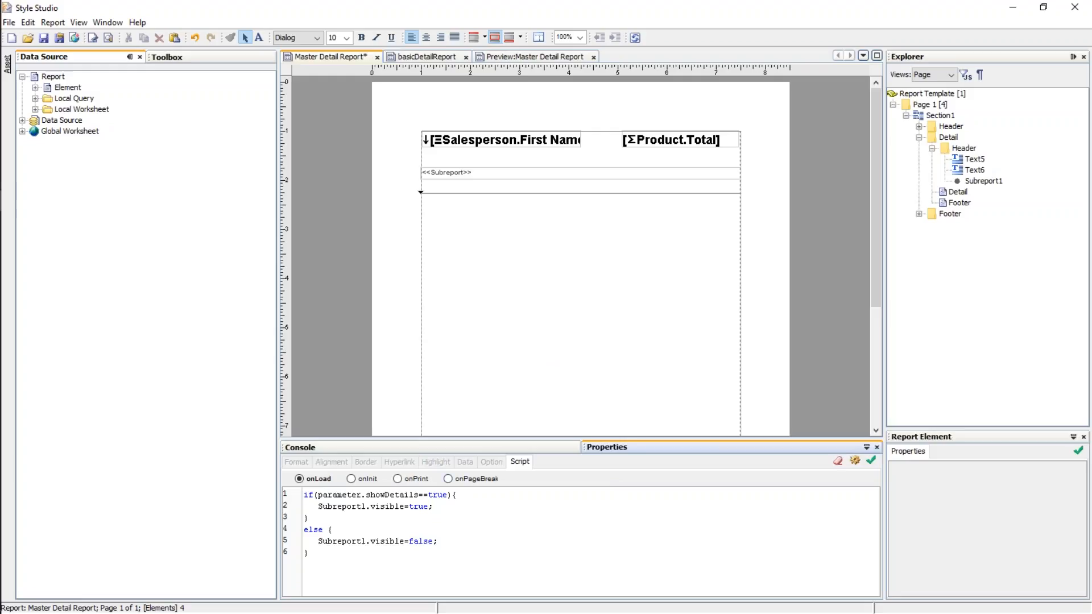
# Step: Place a Choice form element at the left end of the page header, above the salesperson section
pyautogui.click(504, 114)
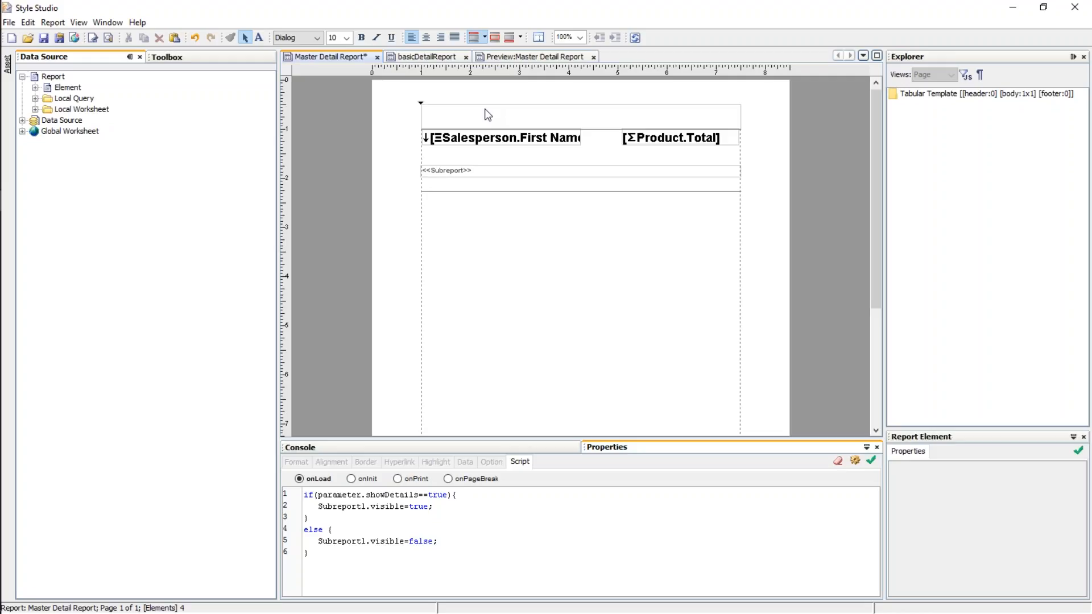
pyautogui.click(171, 56)
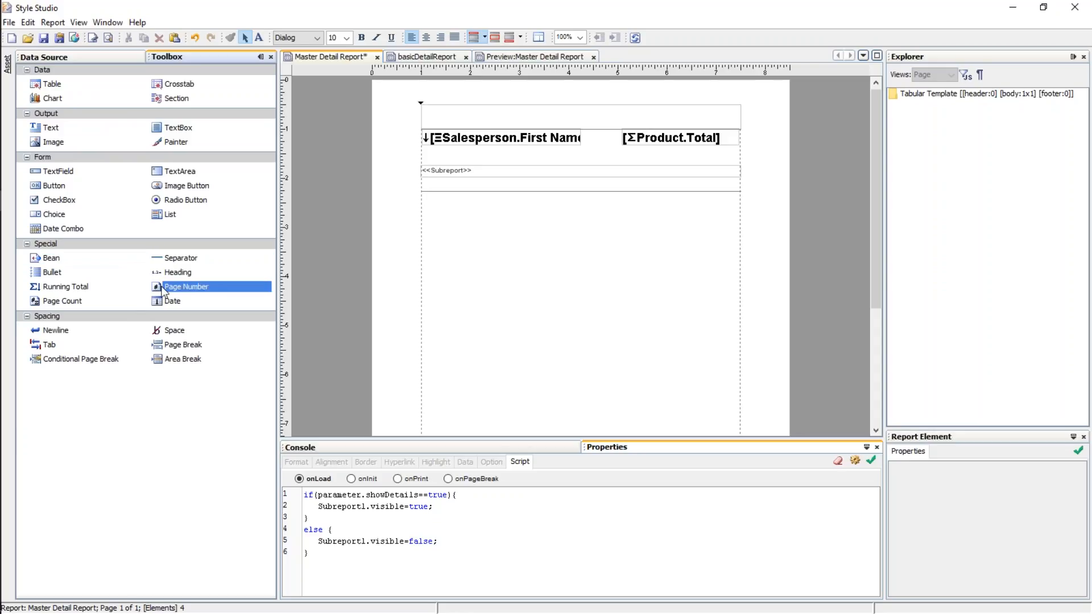
pyautogui.moveTo(129, 219); pyautogui.dragTo(441, 112)
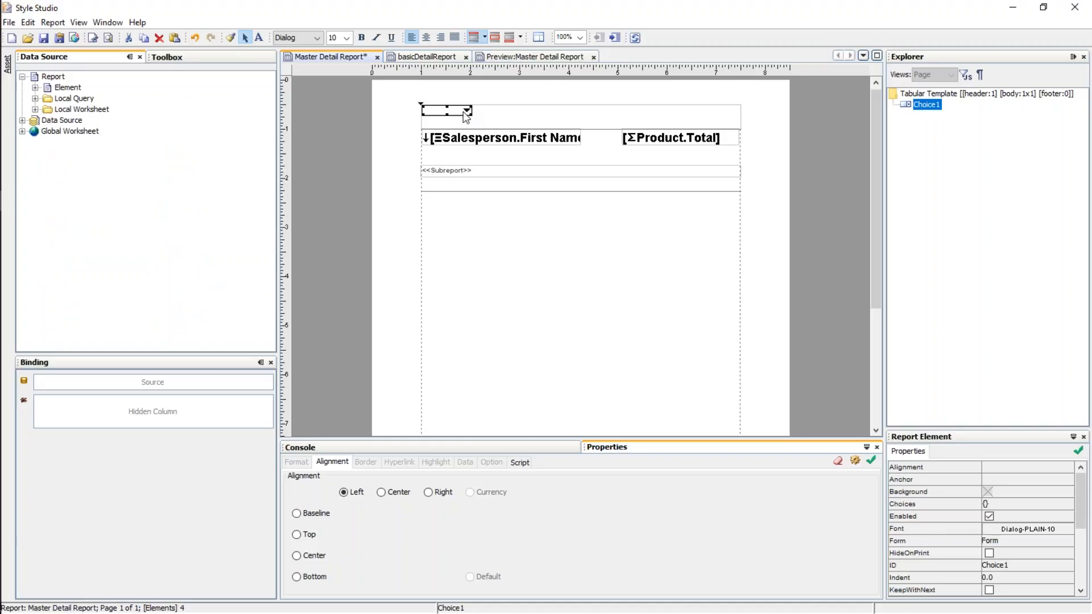
# Step: In the choice element's properties, enable Submit on Change and set its parameter name to showDetails
pyautogui.rightClick(465, 115)
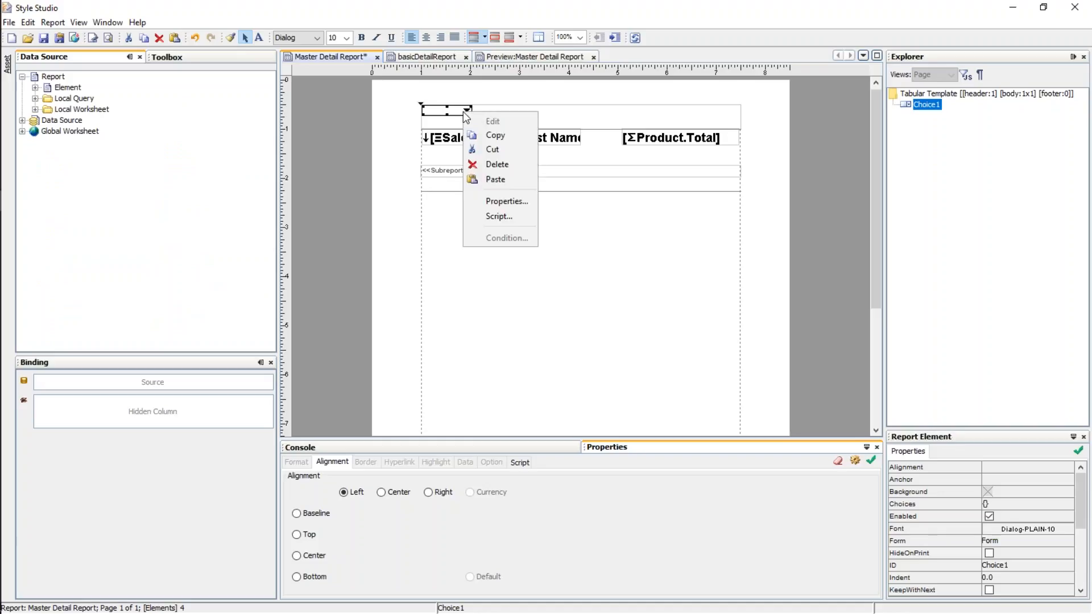
pyautogui.click(509, 202)
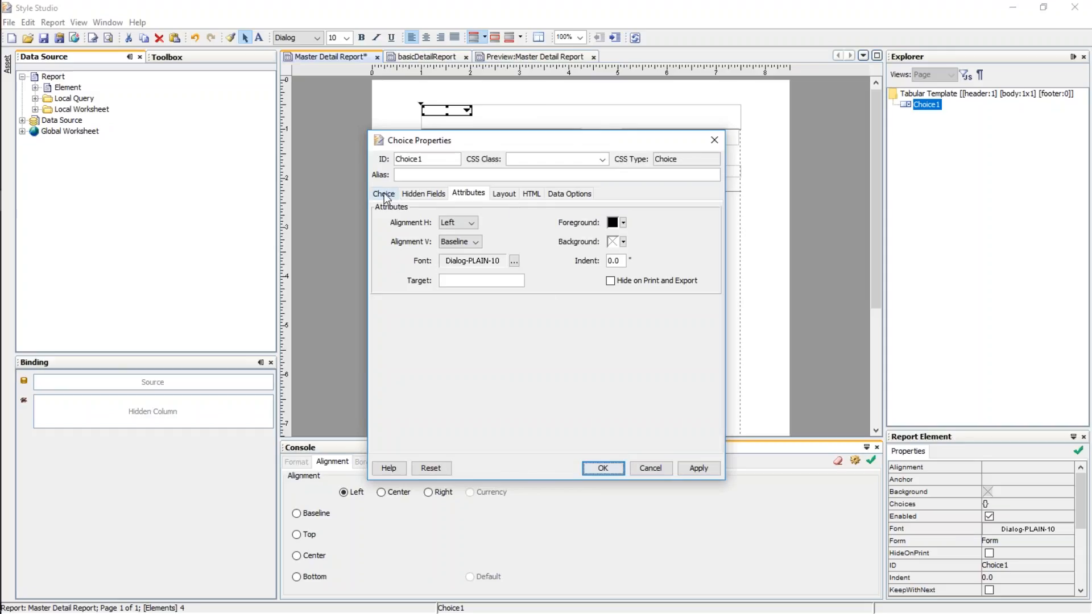
pyautogui.click(382, 193)
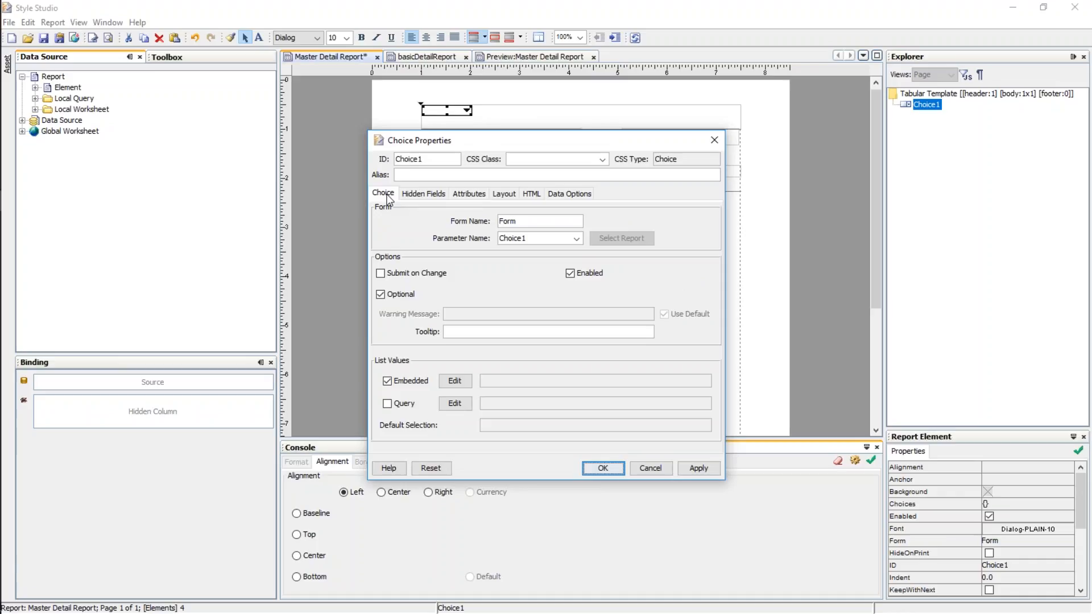
pyautogui.click(381, 274)
pyautogui.click(381, 273)
pyautogui.click(577, 239)
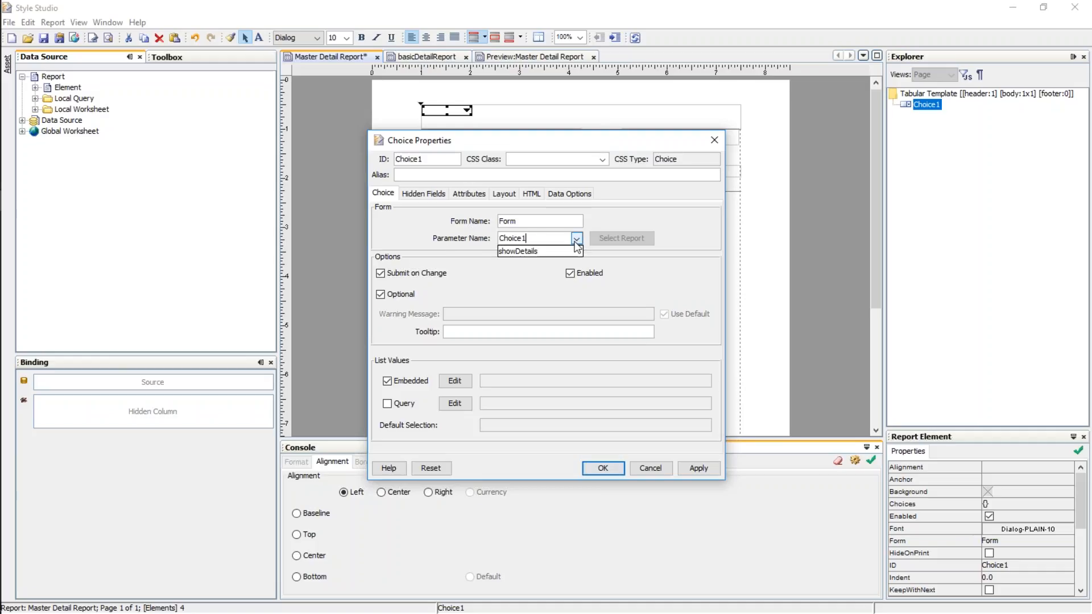
pyautogui.click(535, 251)
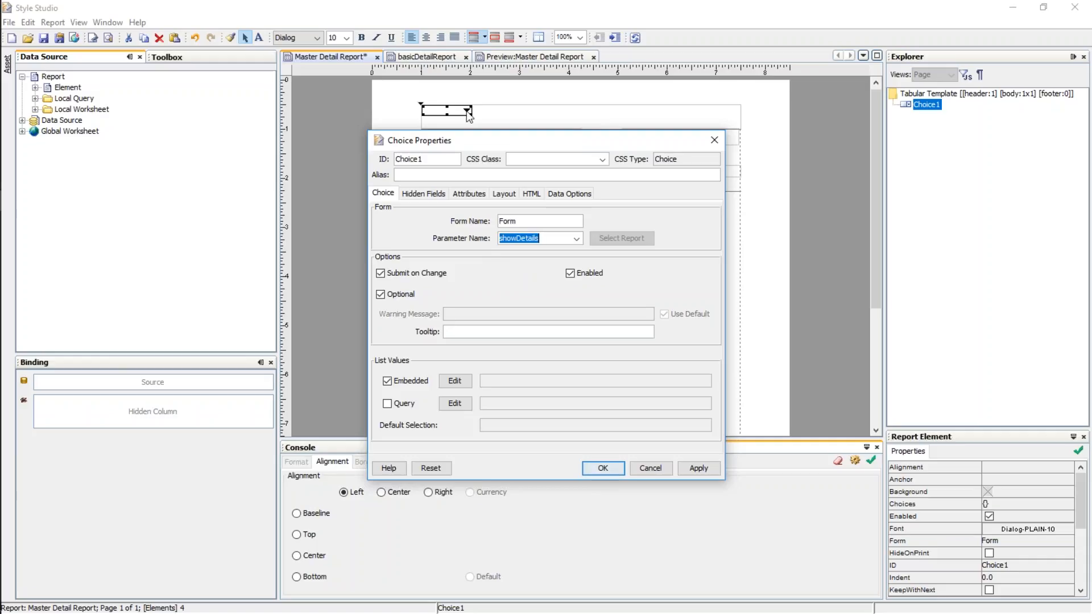
# Step: In the choice element's embedded list, add an item labelled Show Details with the value true
pyautogui.click(455, 381)
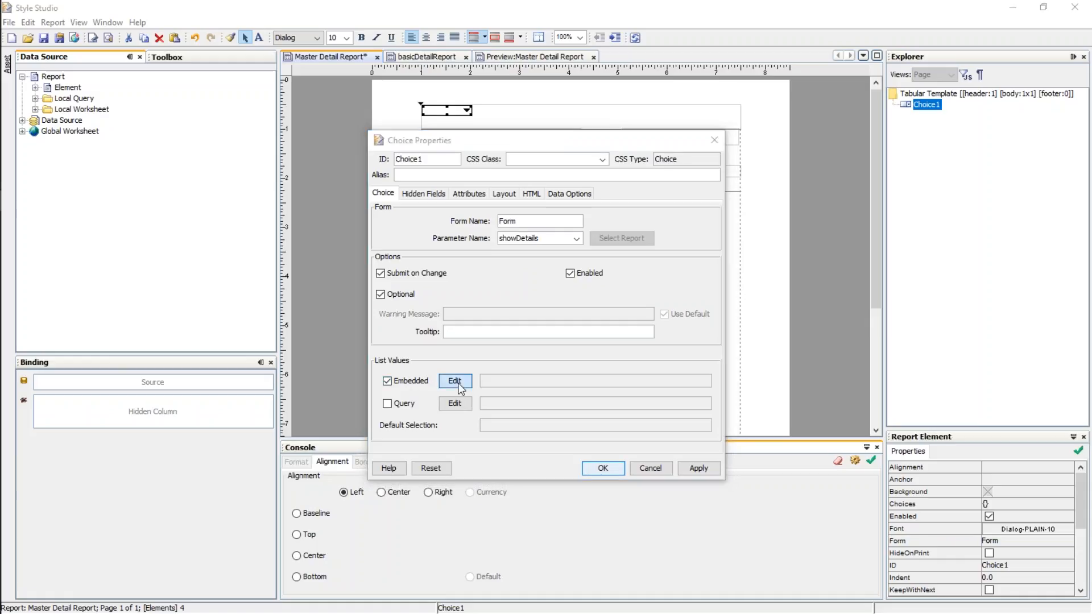
pyautogui.click(638, 244)
pyautogui.click(490, 258)
pyautogui.write('Show')
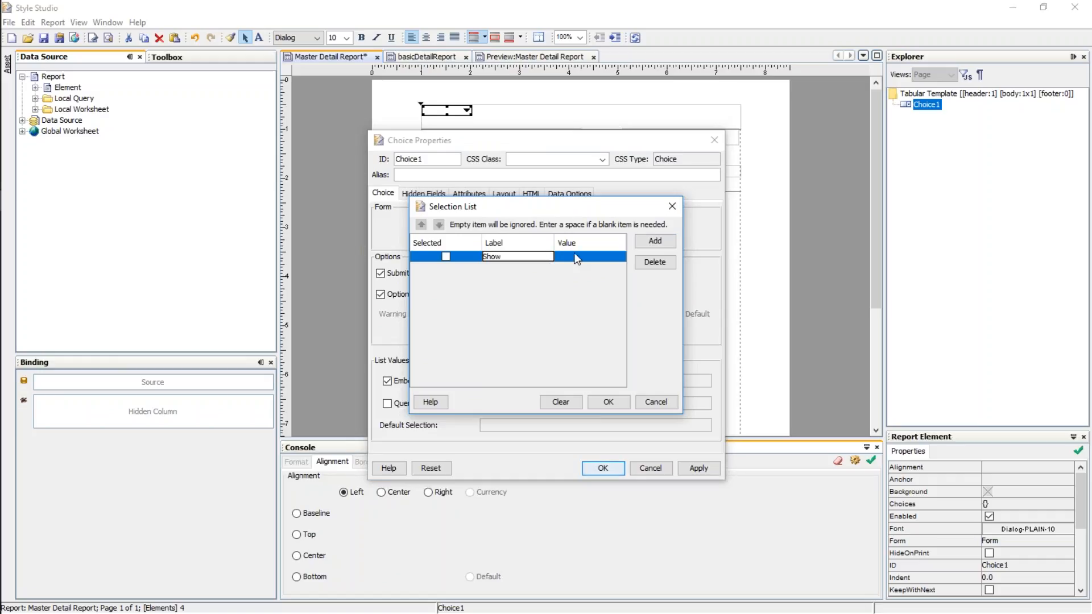
pyautogui.write(' Details')
pyautogui.click(587, 255)
pyautogui.write('true')
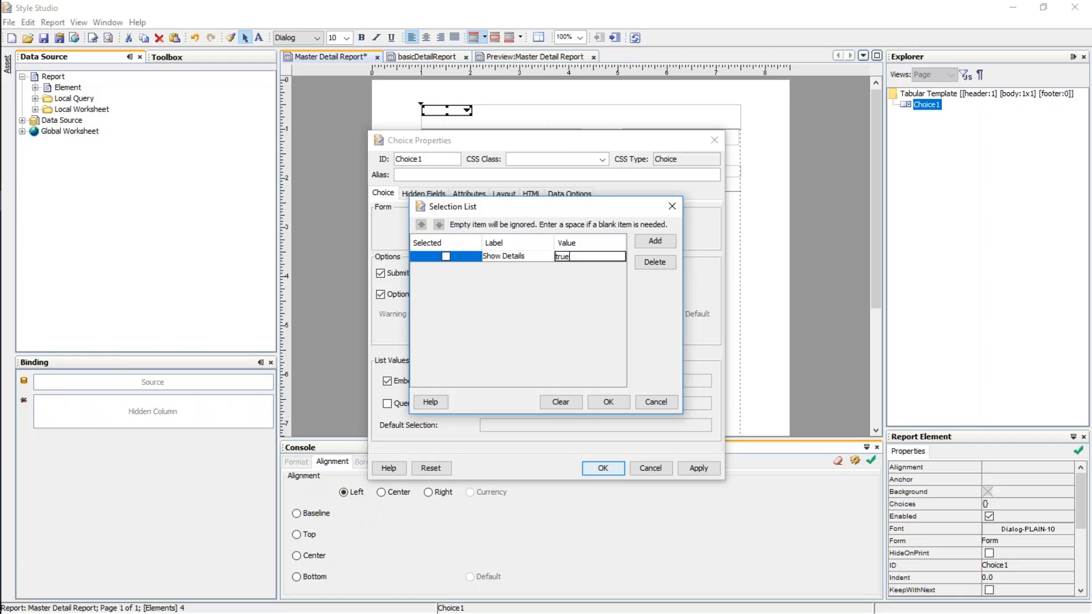
# Step: Add a second list item labelled Hide Details with the value false, and accept the list and the choice properties
pyautogui.click(655, 241)
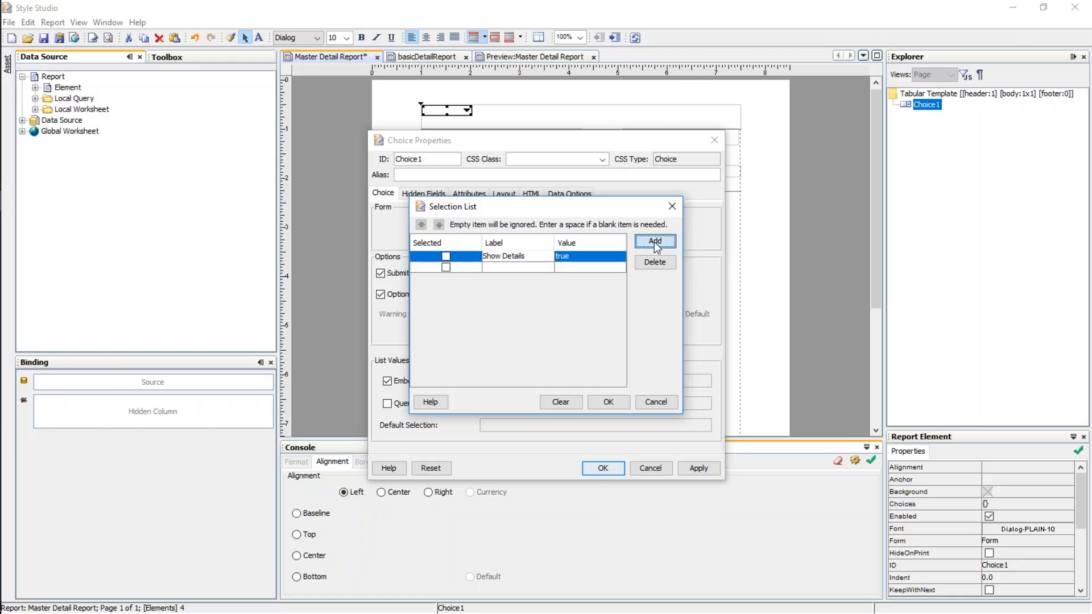
pyautogui.click(508, 267)
pyautogui.write('Hide Details')
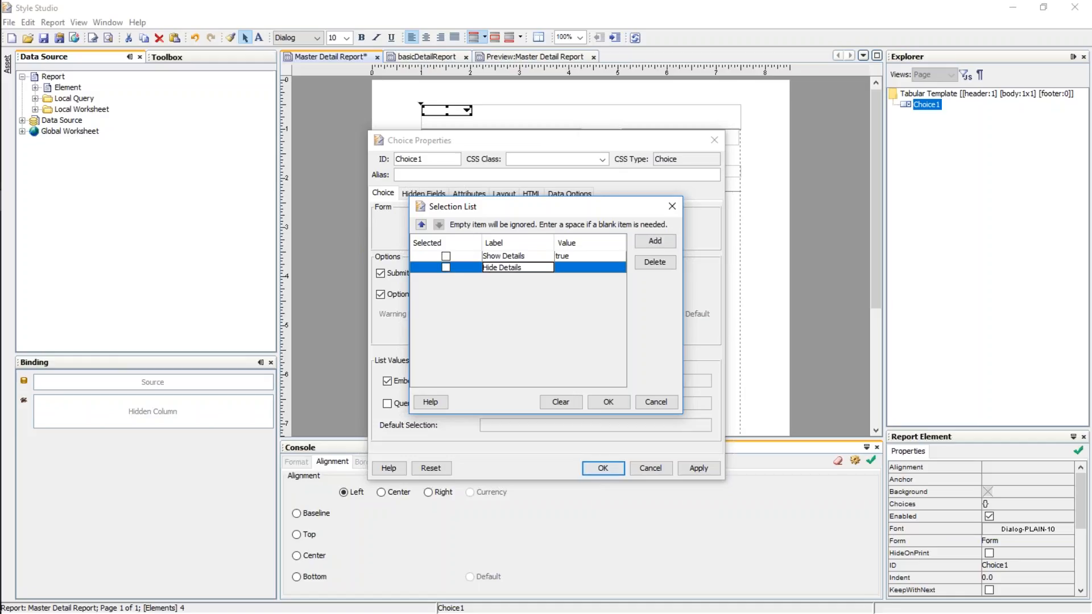
pyautogui.click(608, 268)
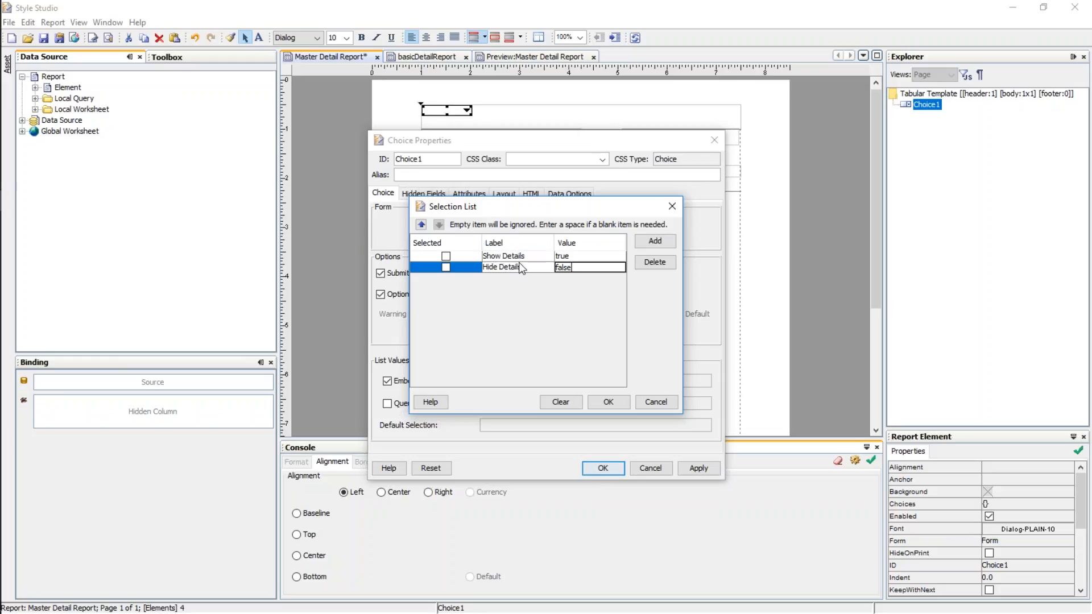
pyautogui.moveTo(551, 215); pyautogui.dragTo(763, 259)
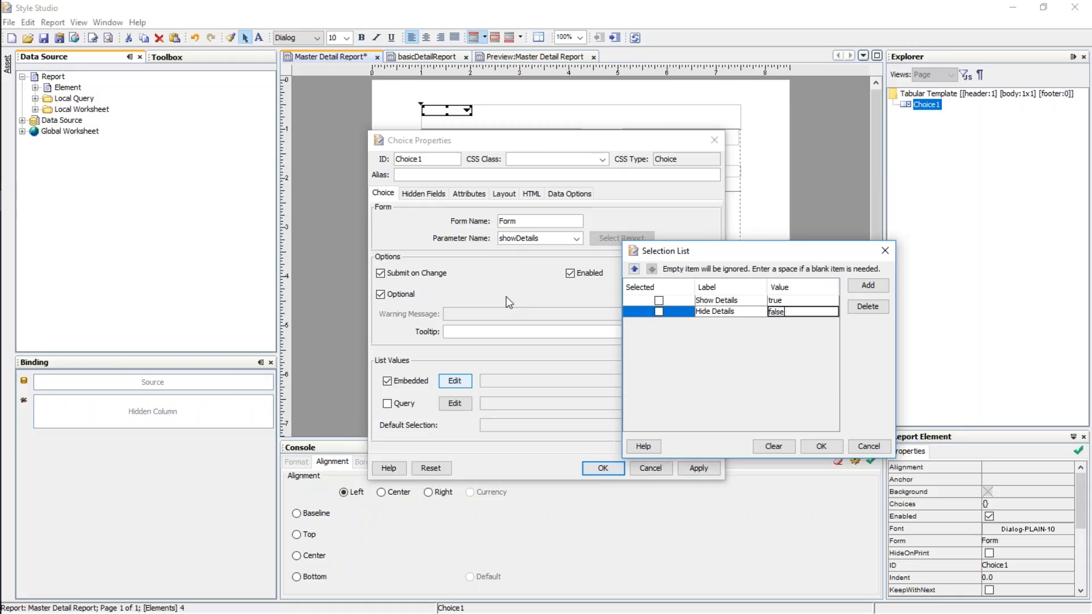
pyautogui.moveTo(728, 251); pyautogui.dragTo(667, 238)
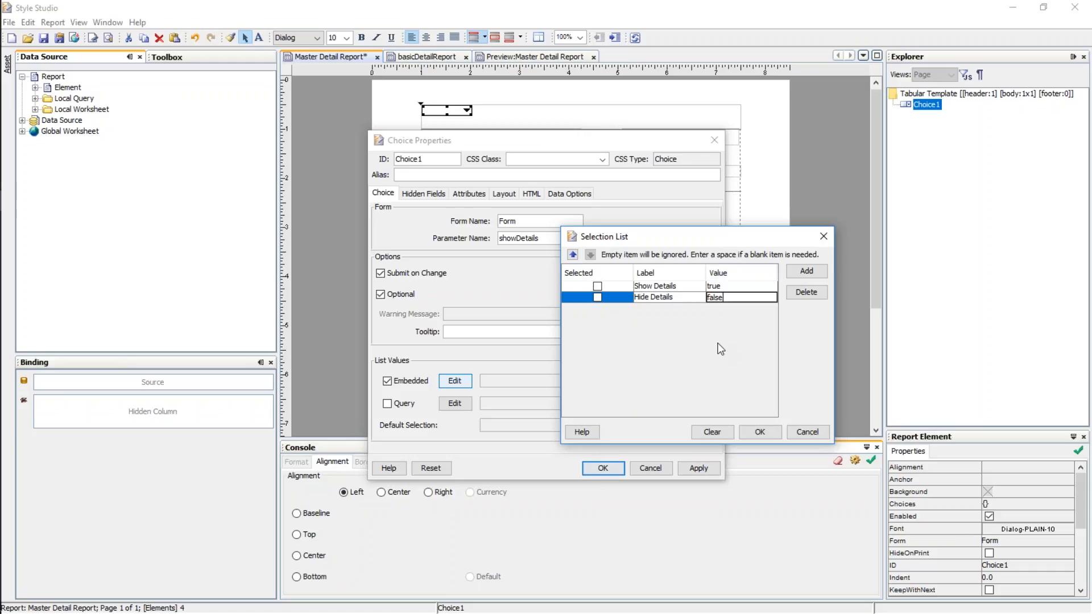
pyautogui.click(766, 432)
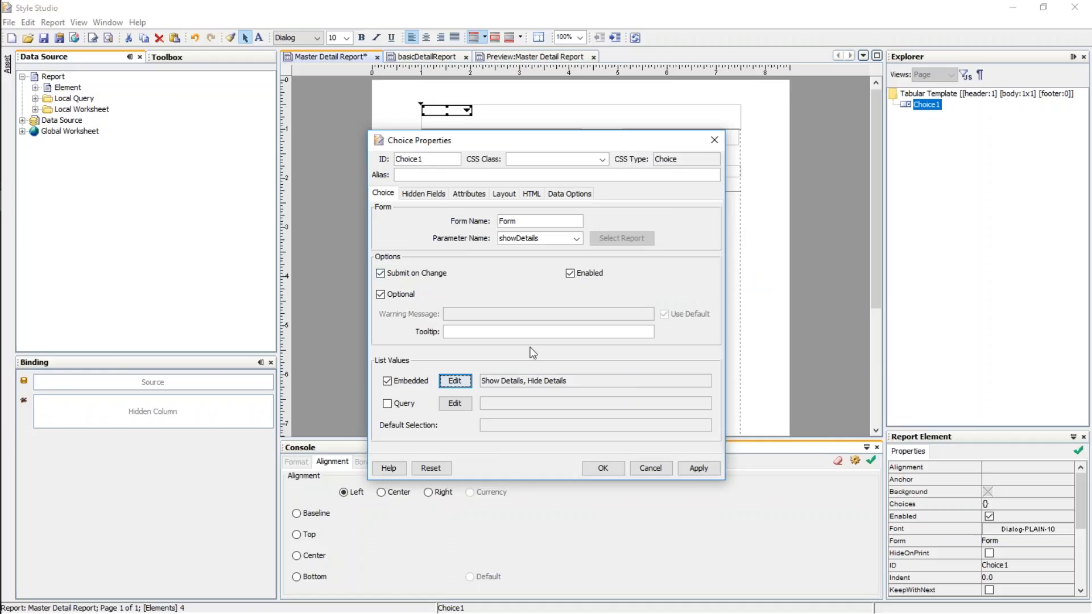
pyautogui.click(619, 464)
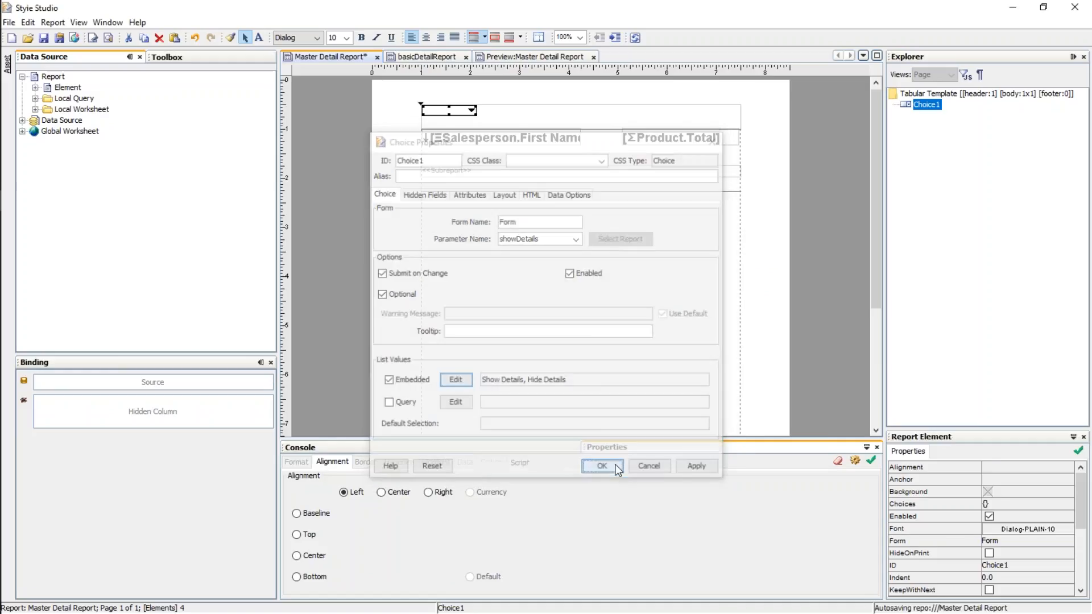
# Step: Save the master report and close the basicDetailReport and old preview documents
pyautogui.click(43, 38)
pyautogui.click(462, 57)
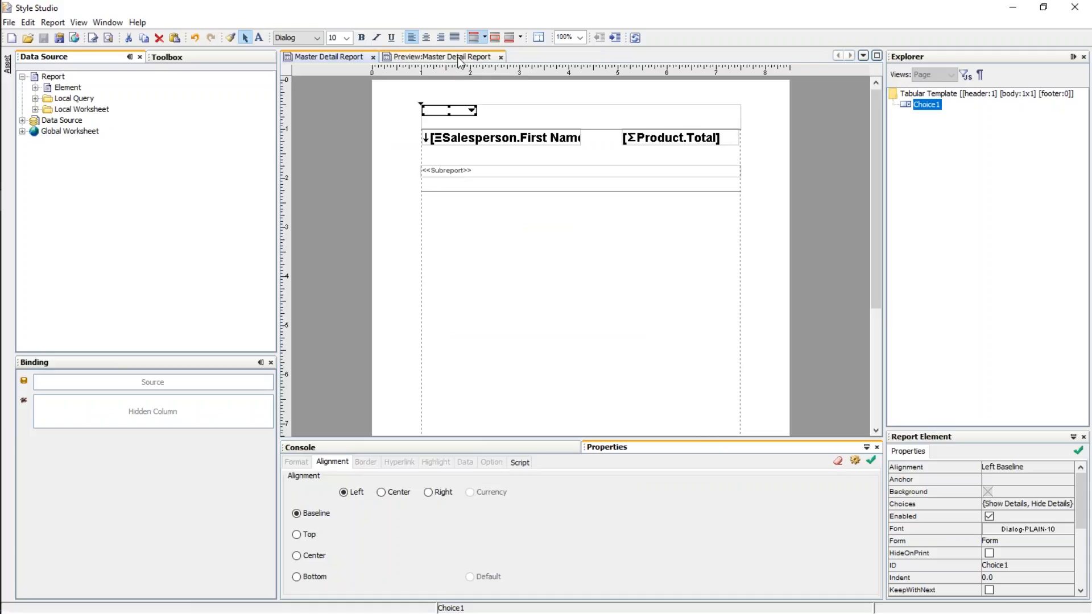
pyautogui.click(501, 57)
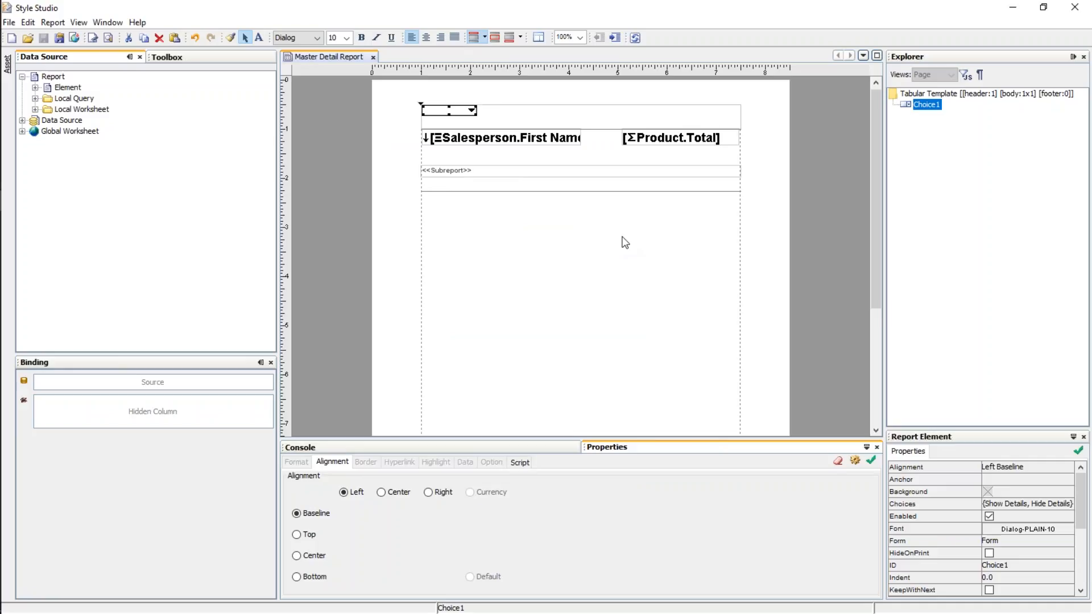
# Step: Try a preview, dismiss its parameter prompt, turn off Prompt User for the showDetails parameter, and save the report
pyautogui.click(108, 38)
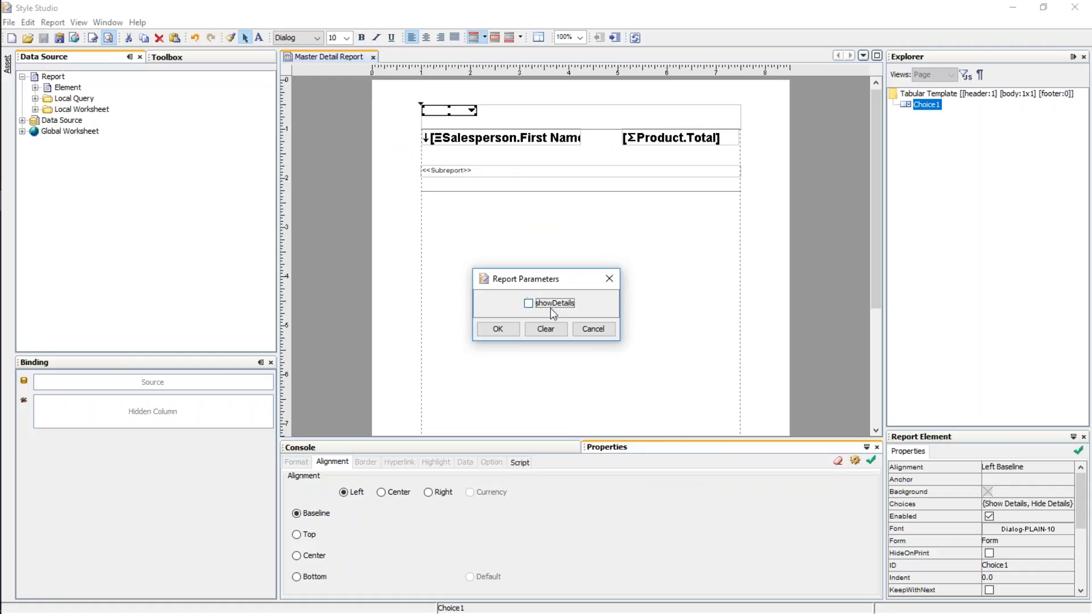
pyautogui.click(609, 280)
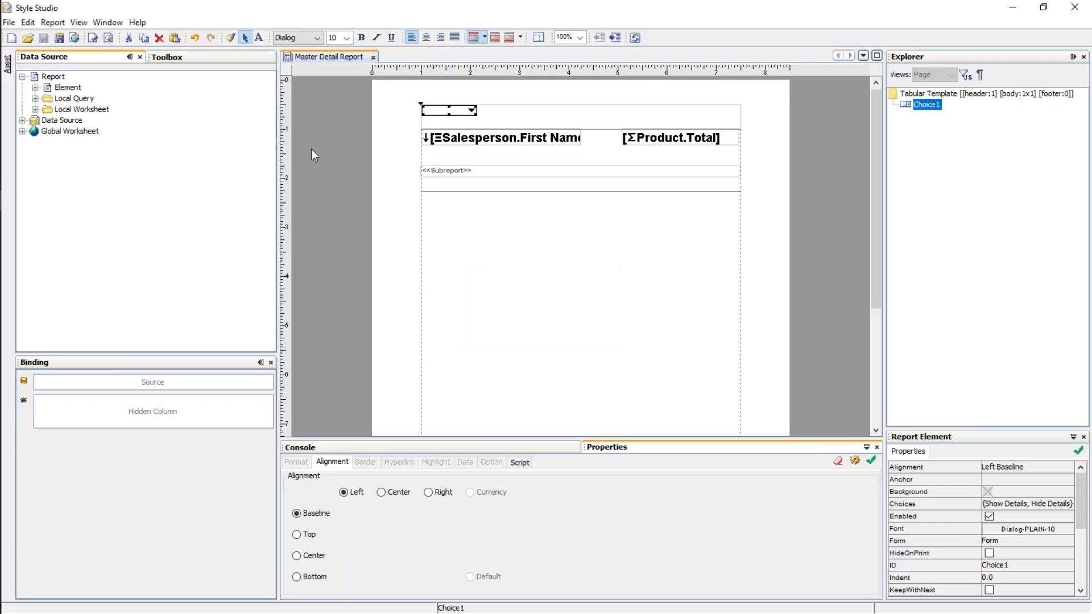
pyautogui.click(51, 25)
pyautogui.click(68, 39)
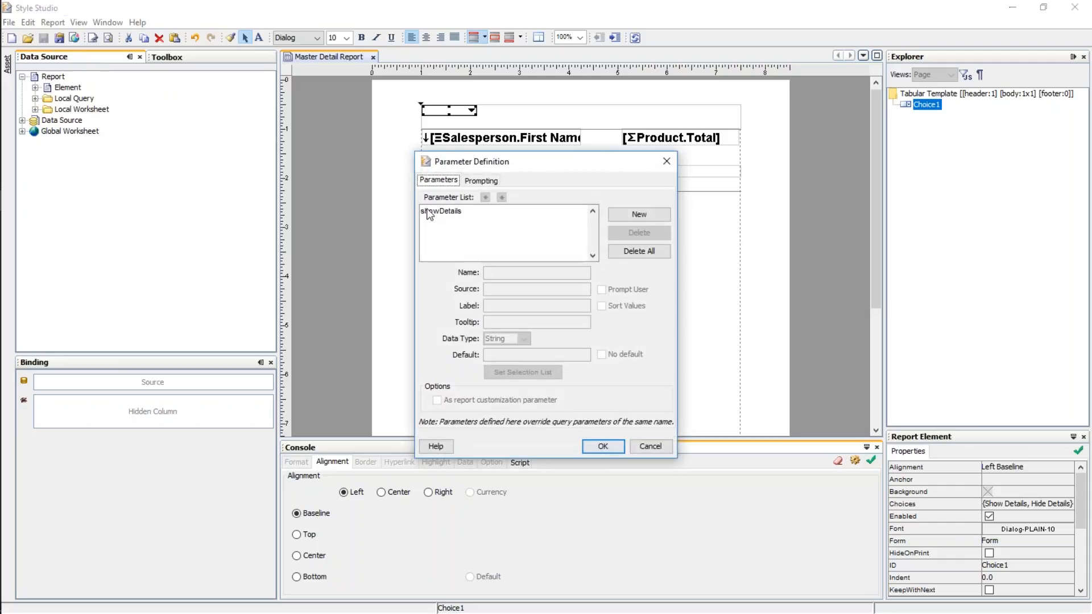
pyautogui.click(449, 209)
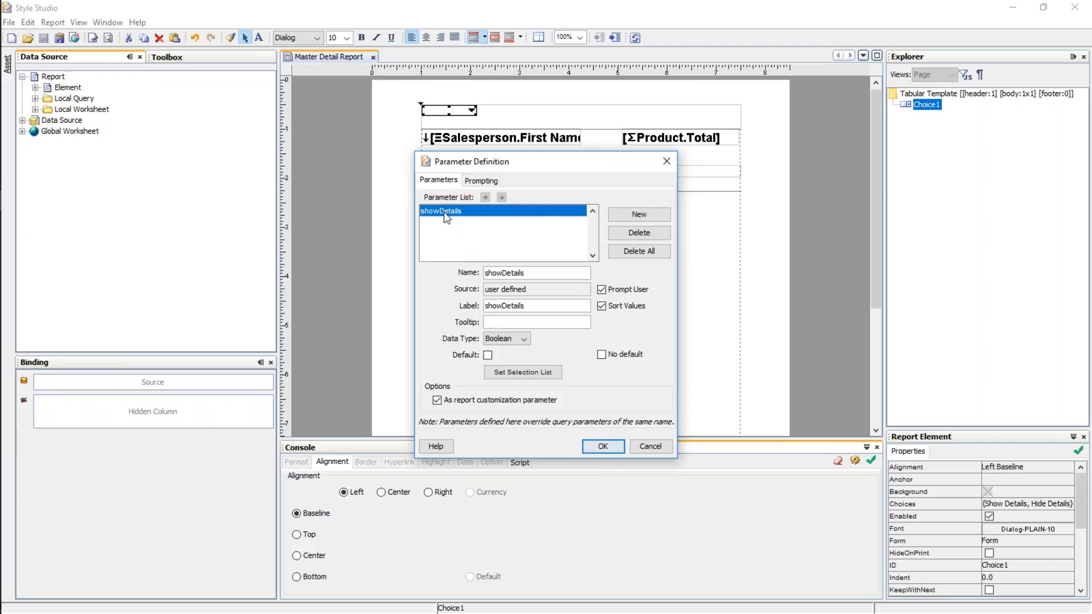
pyautogui.click(602, 290)
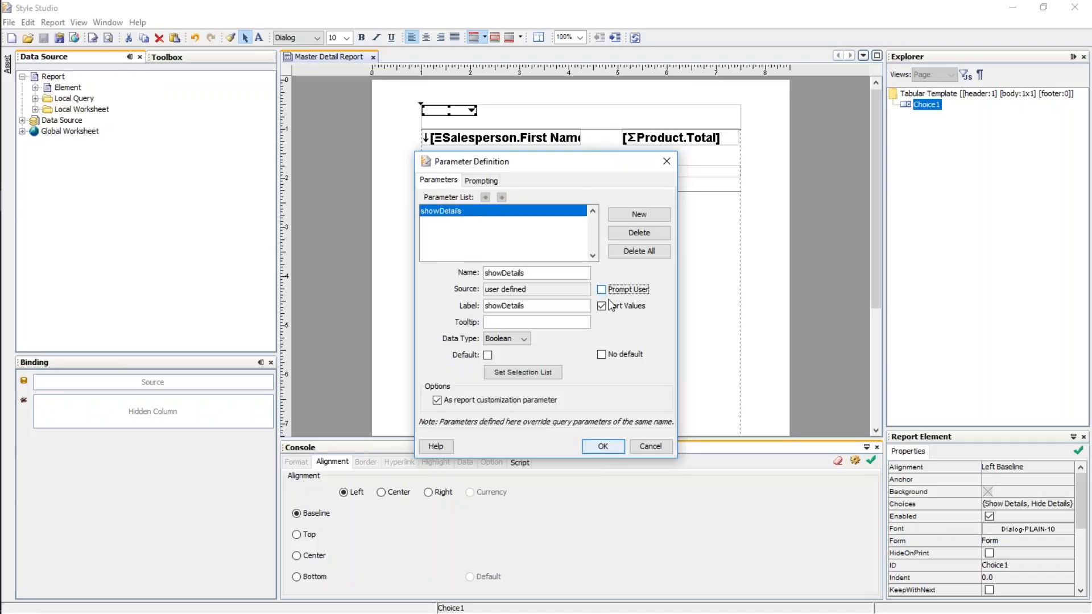
pyautogui.click(606, 447)
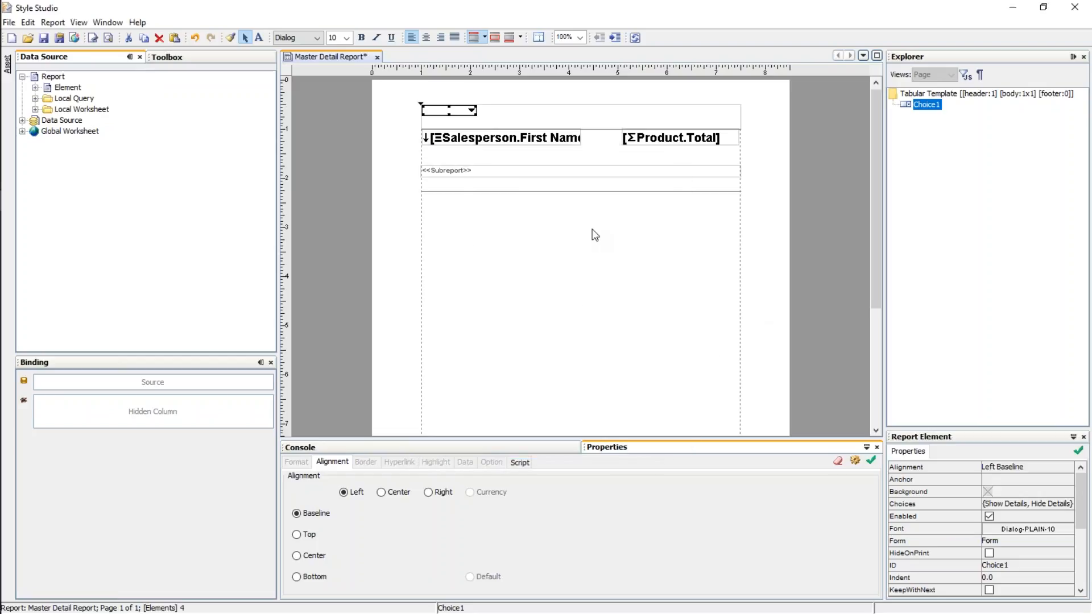
pyautogui.hotkey('ctrl', 's')
# Step: Preview the master report and examine how the salesperson totals are laid out across its pages
pyautogui.click(108, 37)
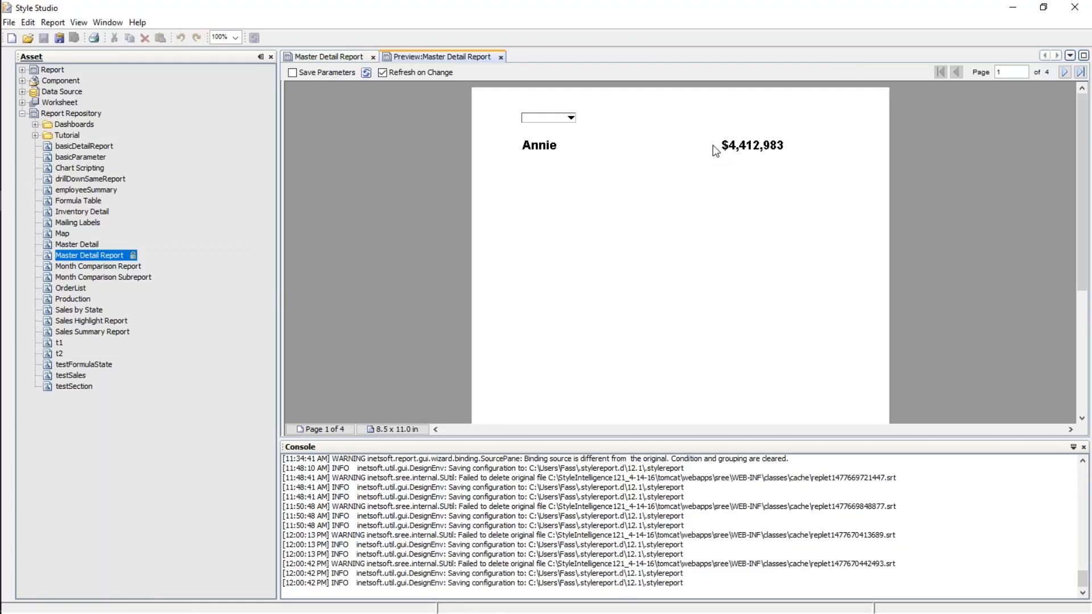
pyautogui.scroll(-3, 746, 237)
pyautogui.scroll(3, 758, 239)
pyautogui.scroll(-3, 693, 240)
pyautogui.scroll(3, 696, 245)
# Step: Back in the report design, turn off New Page Before for the section's Header 1 band
pyautogui.click(319, 58)
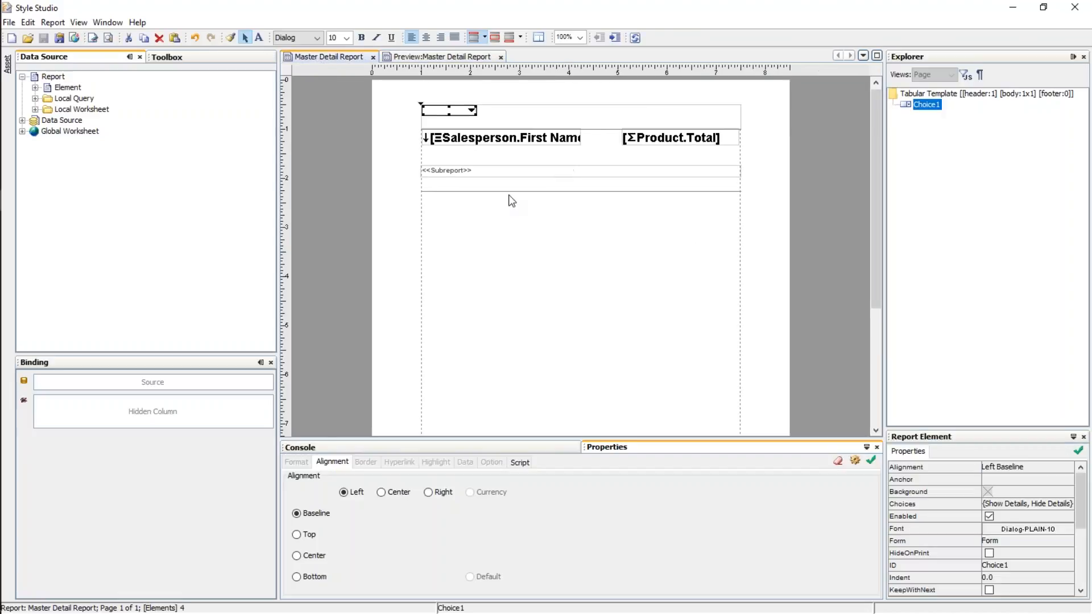
pyautogui.click(595, 145)
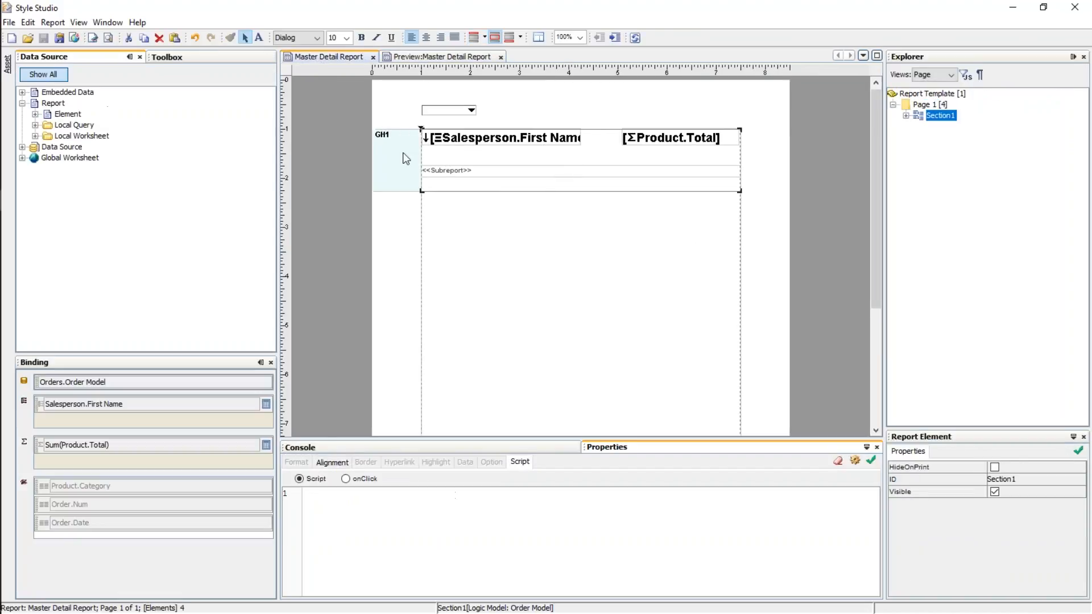
pyautogui.rightClick(459, 156)
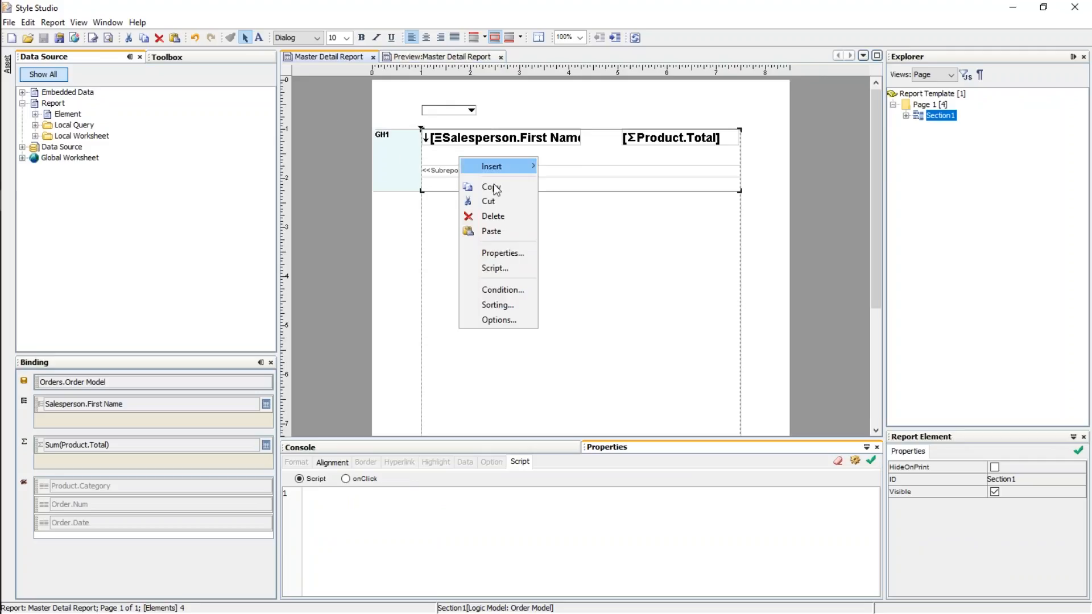
pyautogui.click(518, 253)
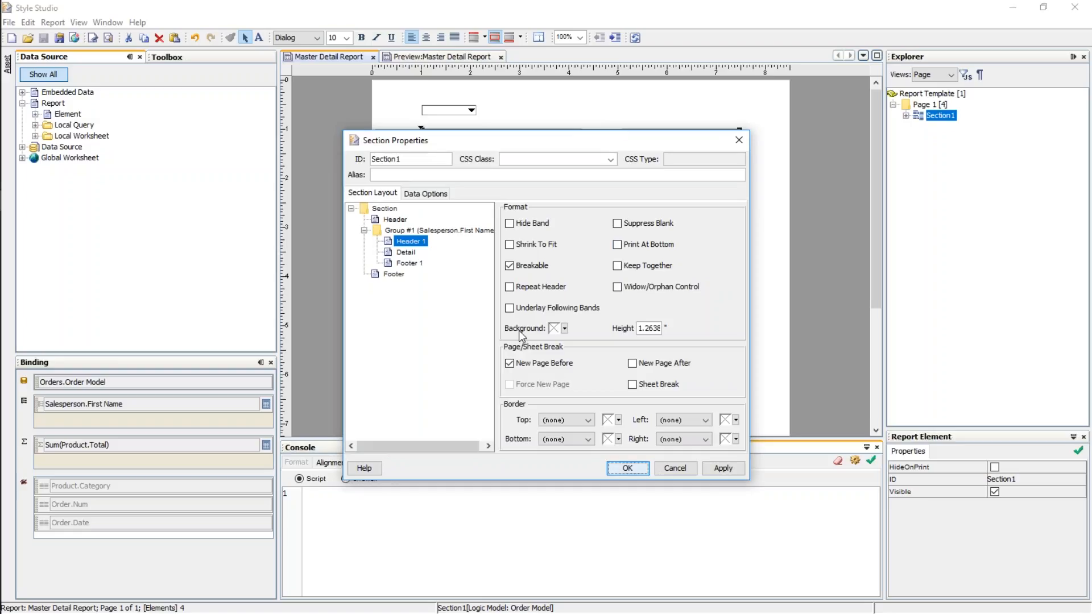
pyautogui.click(510, 364)
pyautogui.click(627, 468)
# Step: Move the subreport up directly beneath the salesperson row, shorten the group header band to fit it, and save the report
pyautogui.click(506, 172)
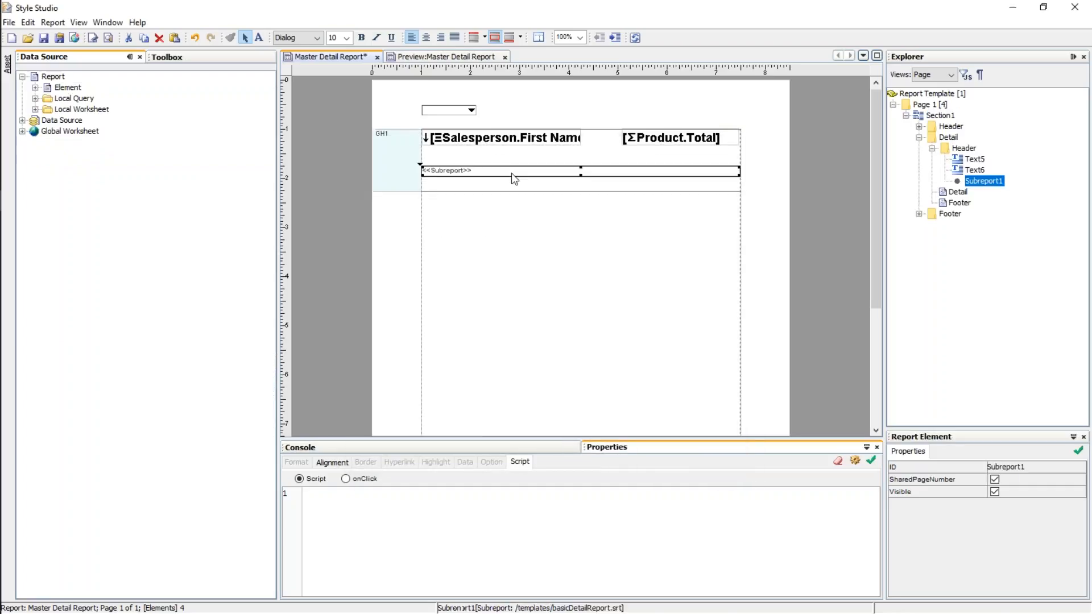
pyautogui.moveTo(506, 173); pyautogui.dragTo(506, 158)
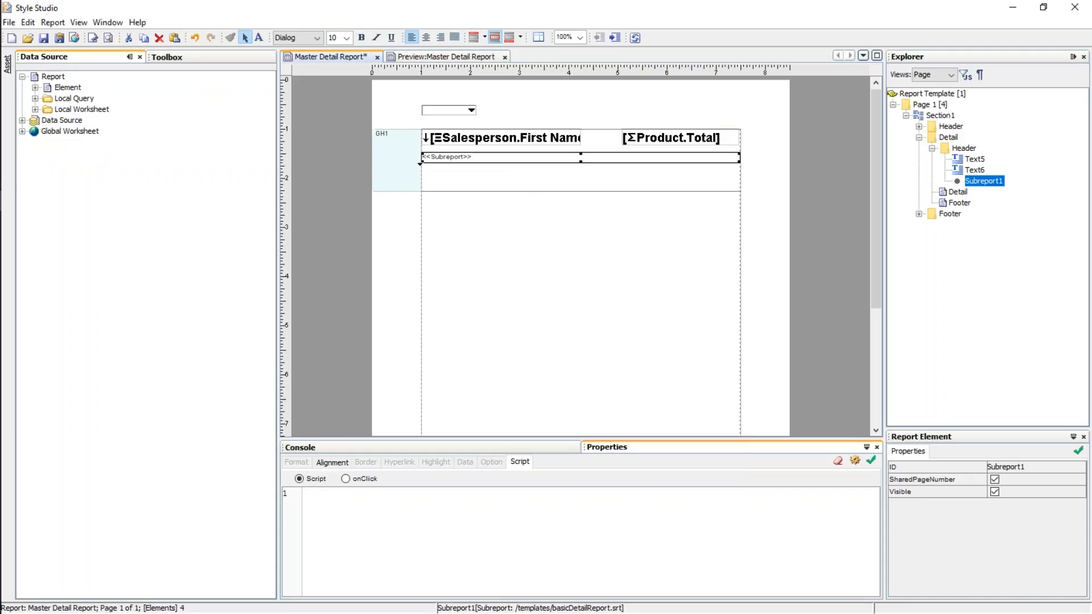
pyautogui.click(561, 194)
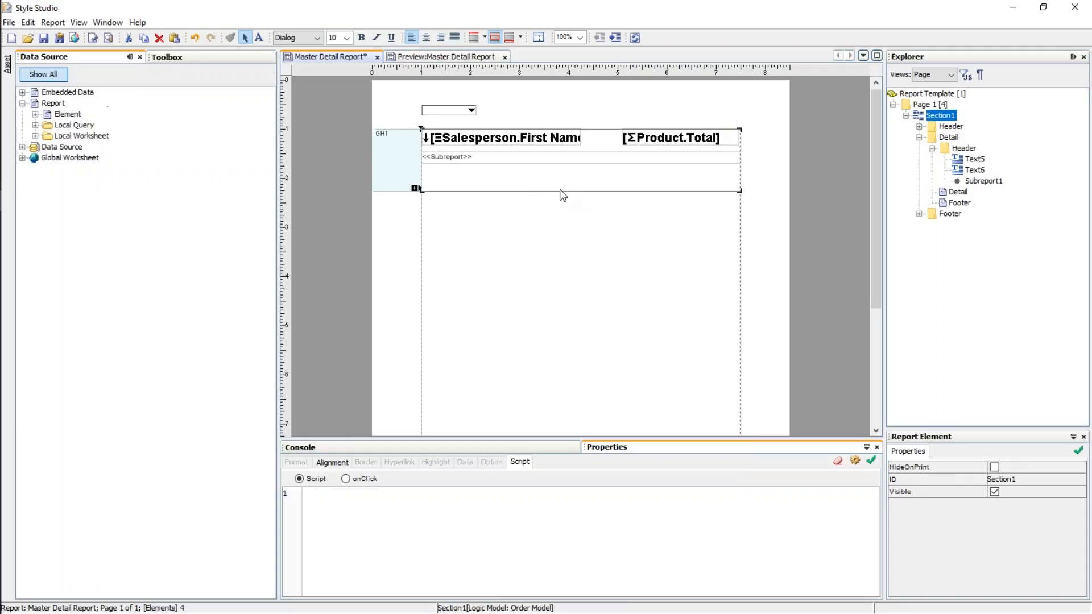
pyautogui.moveTo(562, 191); pyautogui.dragTo(558, 167)
pyautogui.hotkey('ctrl', 's')
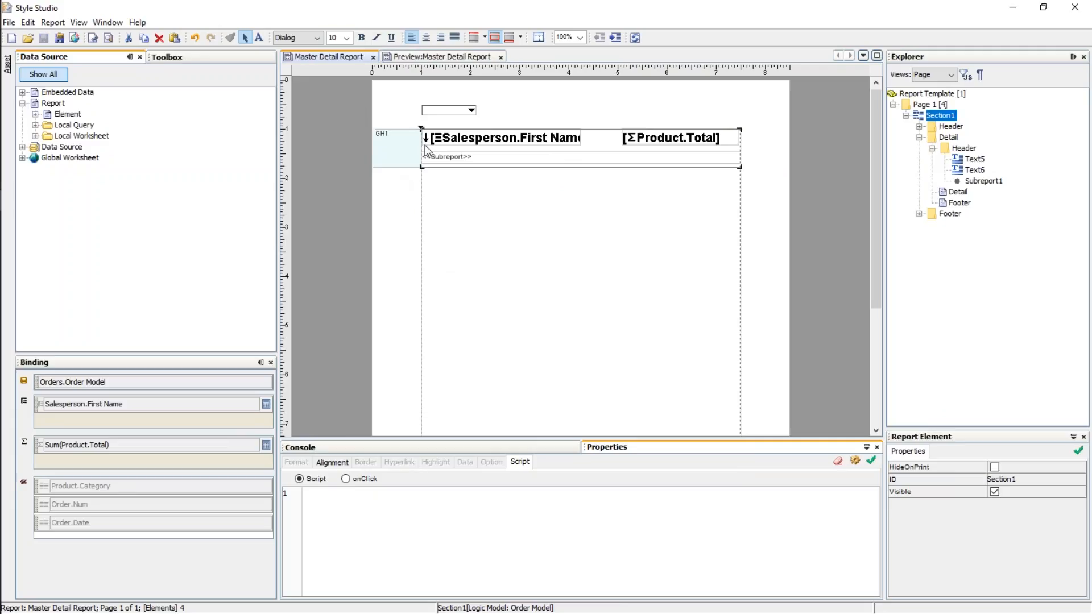
# Step: Replace the old preview with a fresh one of the master report and choose Show Details in it
pyautogui.click(500, 57)
pyautogui.click(108, 38)
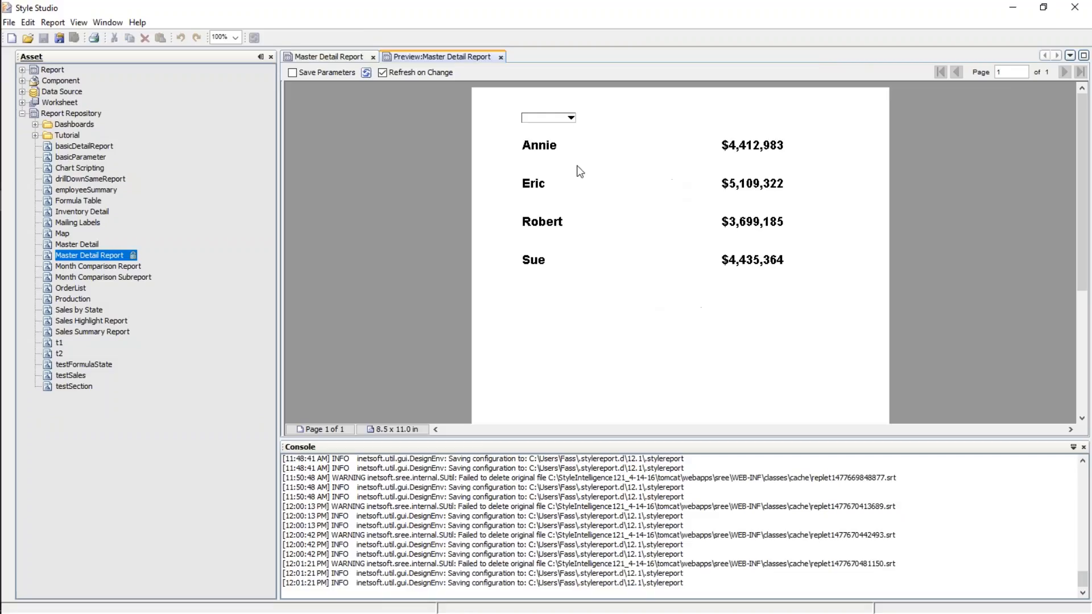
pyautogui.click(572, 118)
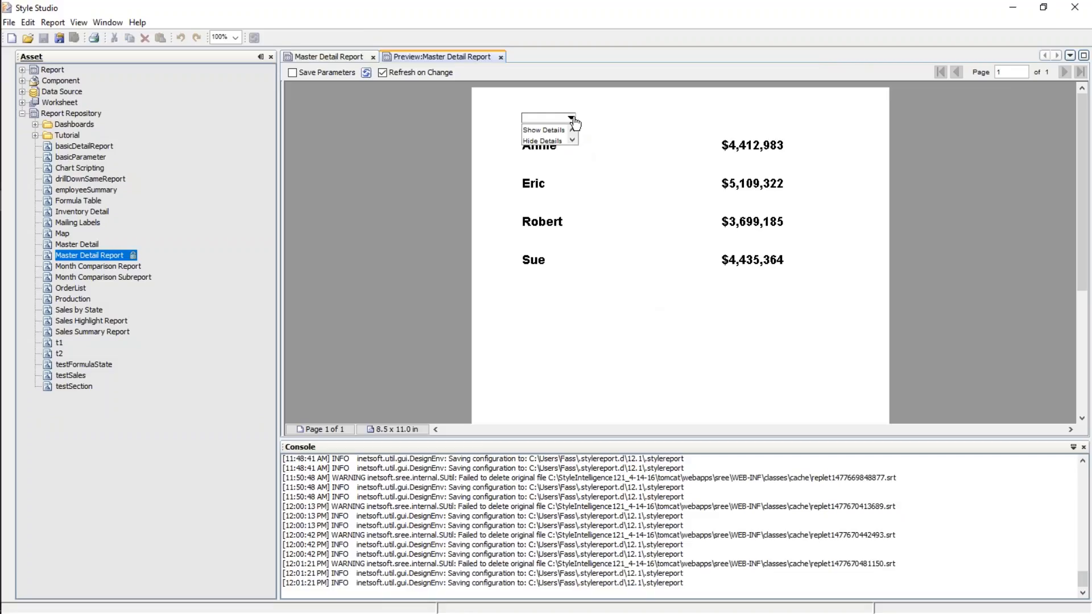
pyautogui.click(544, 130)
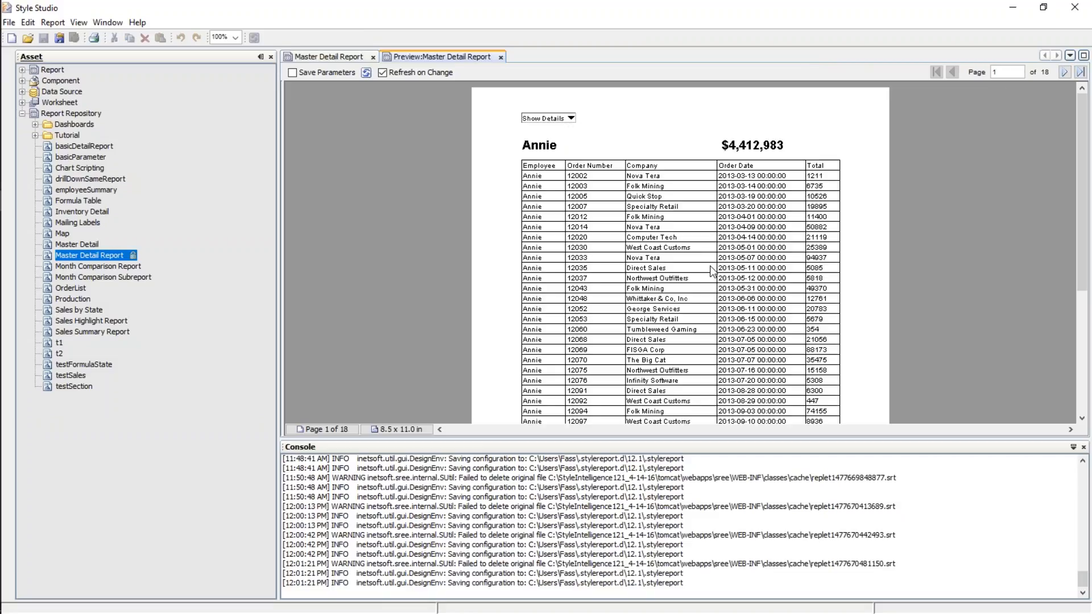
# Step: Examine the expanded report's pages, checking how each salesperson's order table is placed under the salesperson's total and where the next group starts
pyautogui.scroll(-7, 654, 220)
pyautogui.scroll(6, 682, 213)
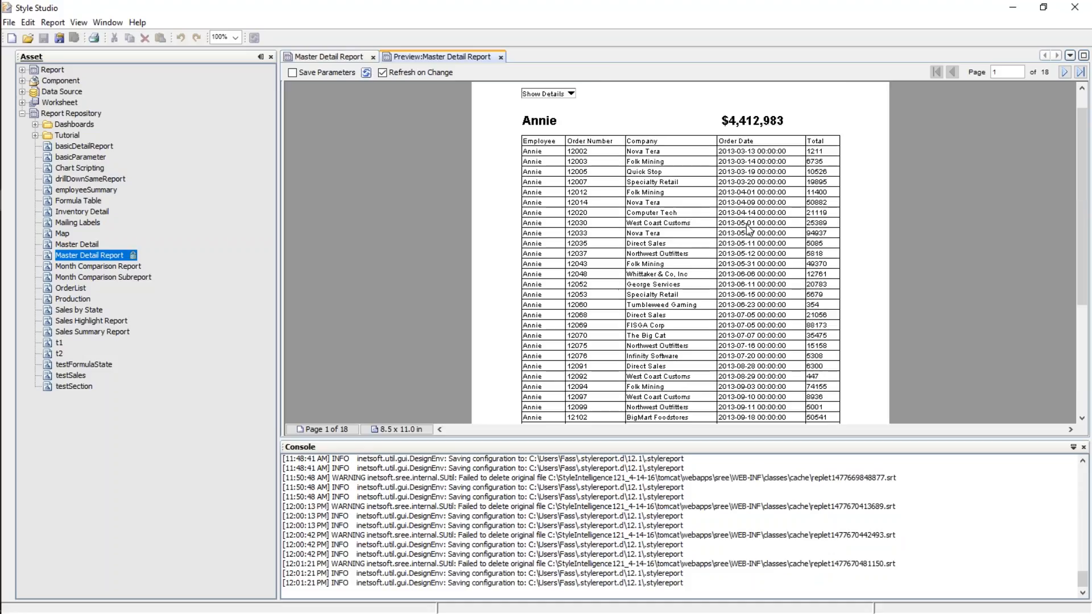
pyautogui.click(1063, 71)
pyautogui.click(1063, 72)
pyautogui.click(1063, 72)
pyautogui.click(1063, 72)
pyautogui.click(1063, 71)
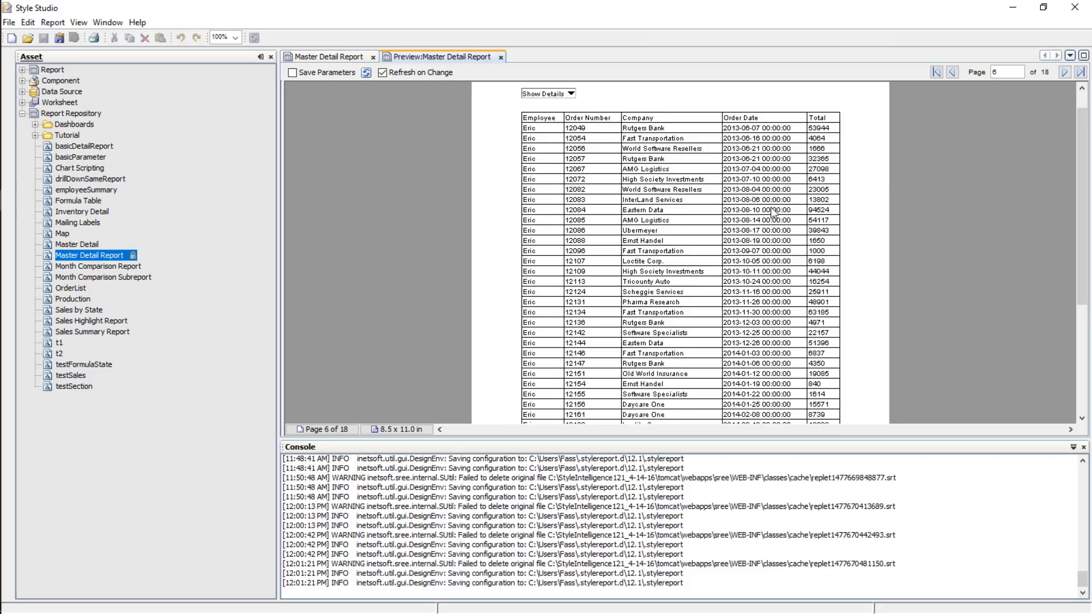
pyautogui.scroll(1, 772, 212)
pyautogui.click(952, 72)
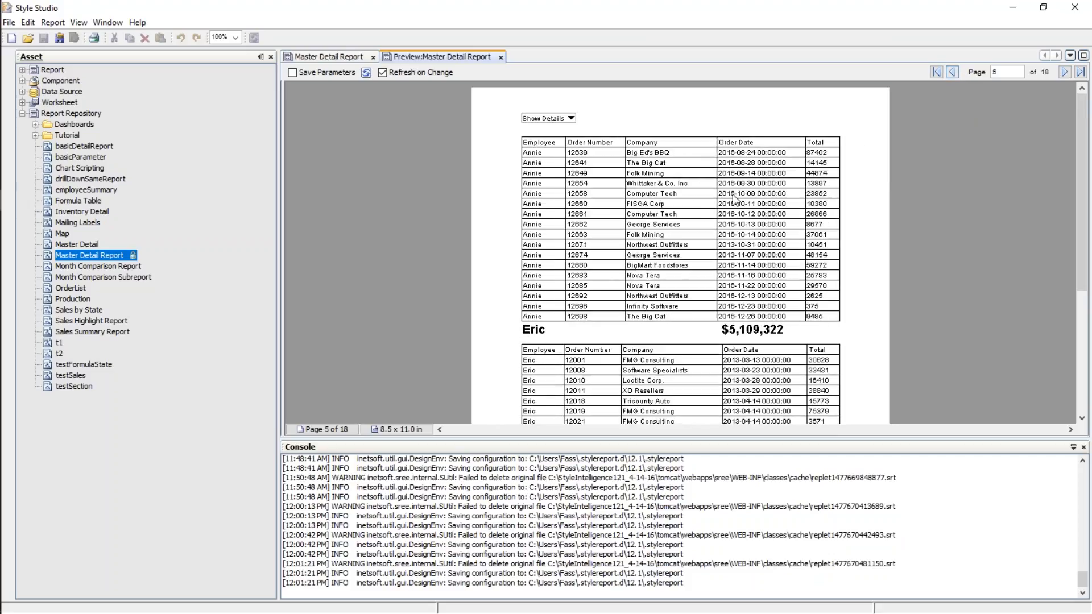
pyautogui.scroll(-5, 692, 258)
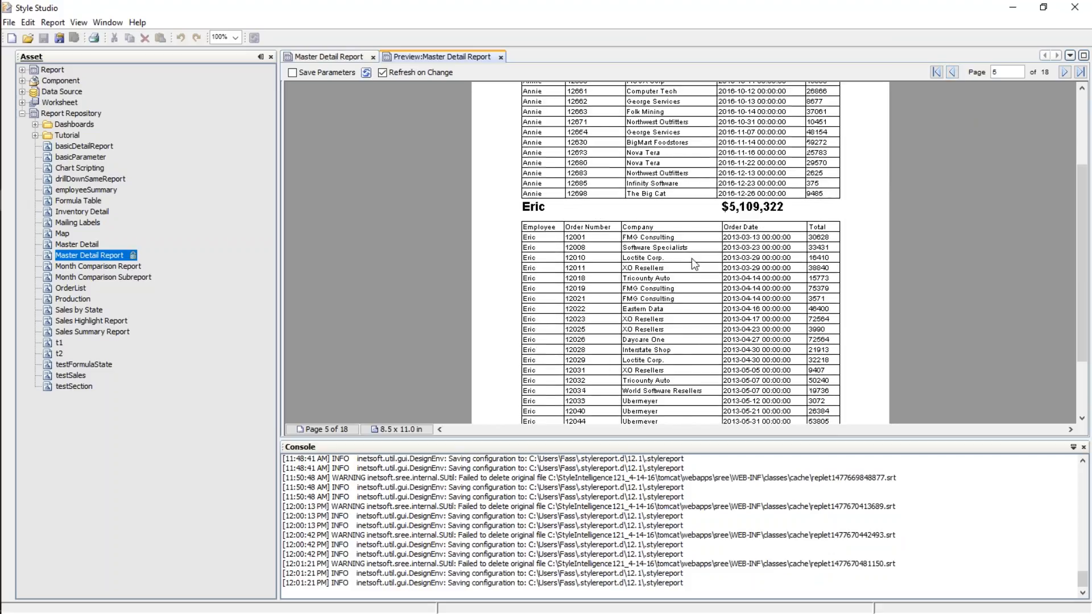
# Step: Switch the previewed report's details choice to Hide Details
pyautogui.scroll(5, 688, 328)
pyautogui.click(571, 118)
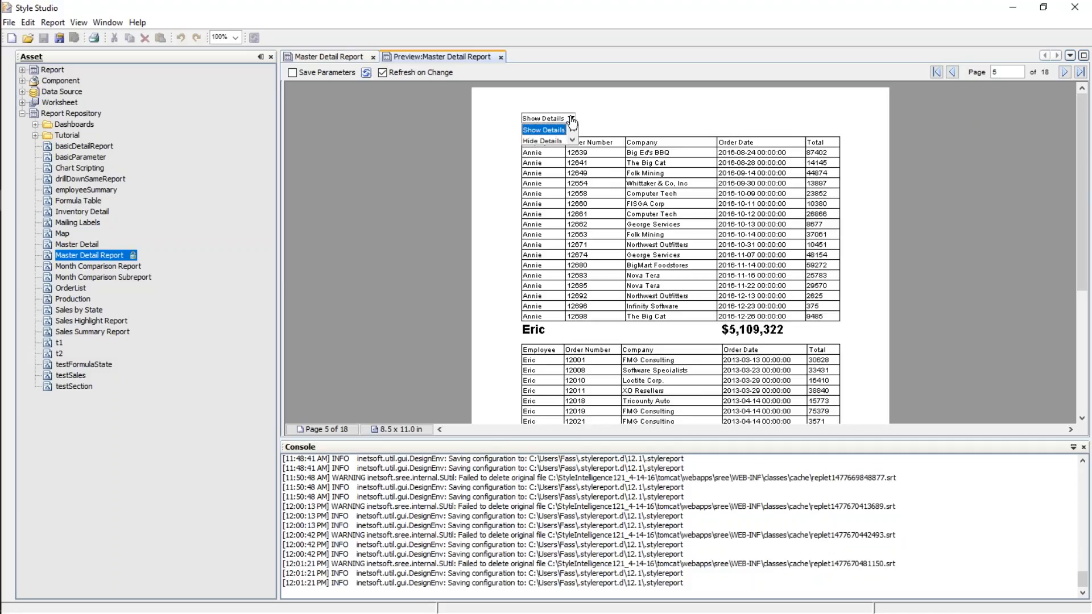
pyautogui.click(550, 141)
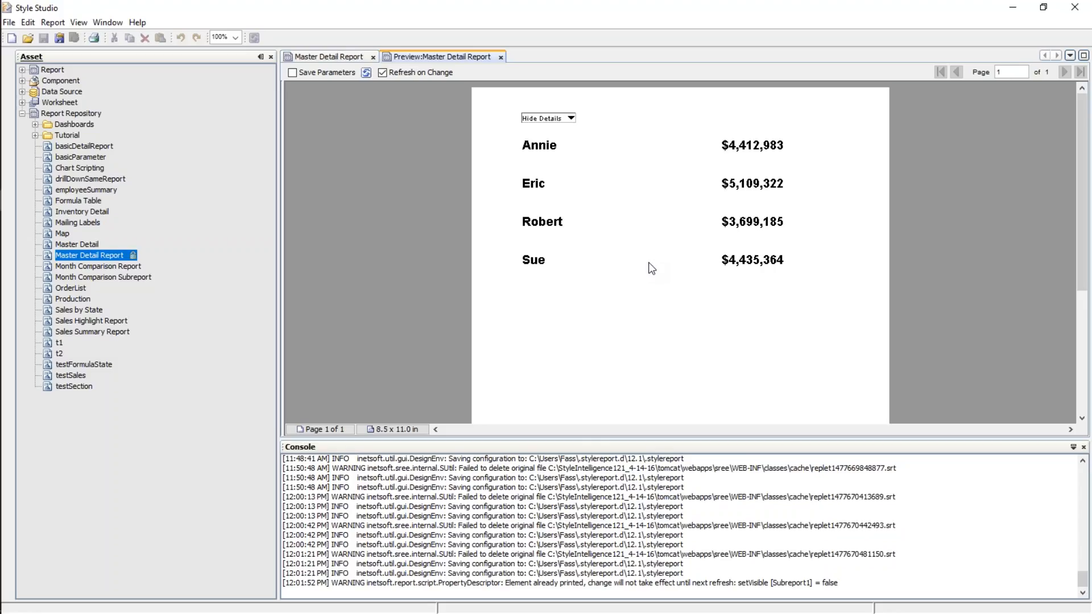
pyautogui.moveTo(3, 329)
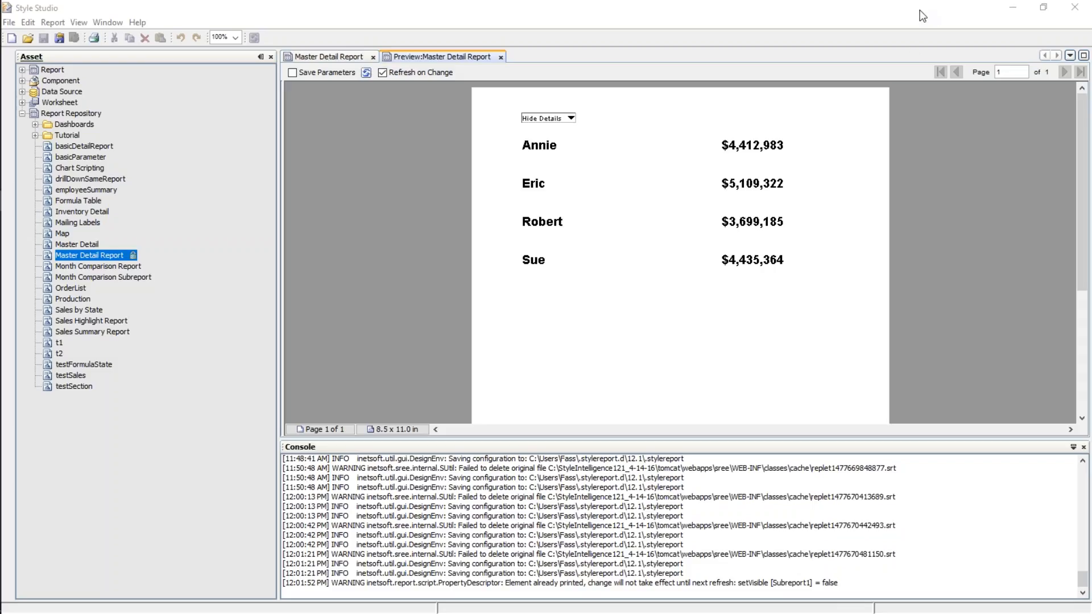
pyautogui.click(957, 126)
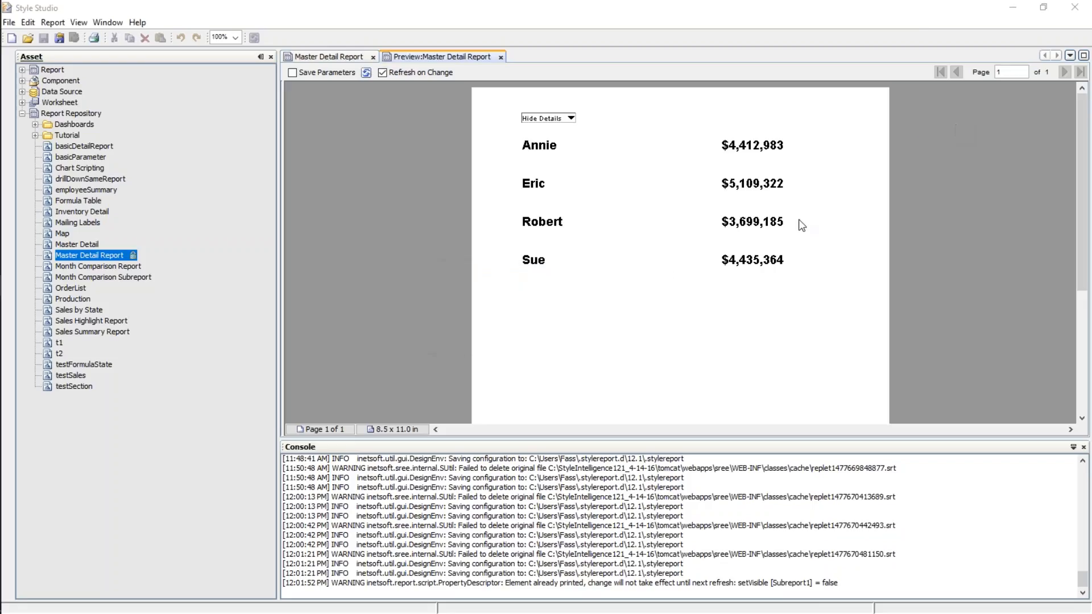